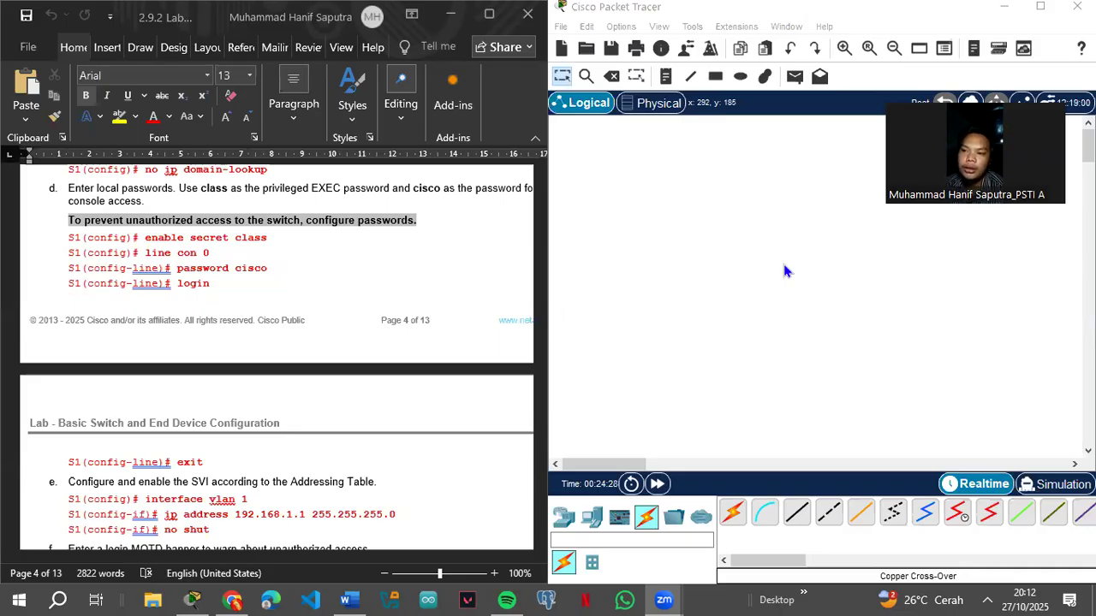
Step: Scroll the Word lab guide up from page 4 to the page-1 Topology diagram
scroll(316, 331, "down", 15)
scroll(316, 323, "up", 5)
scroll(319, 335, "up", 20)
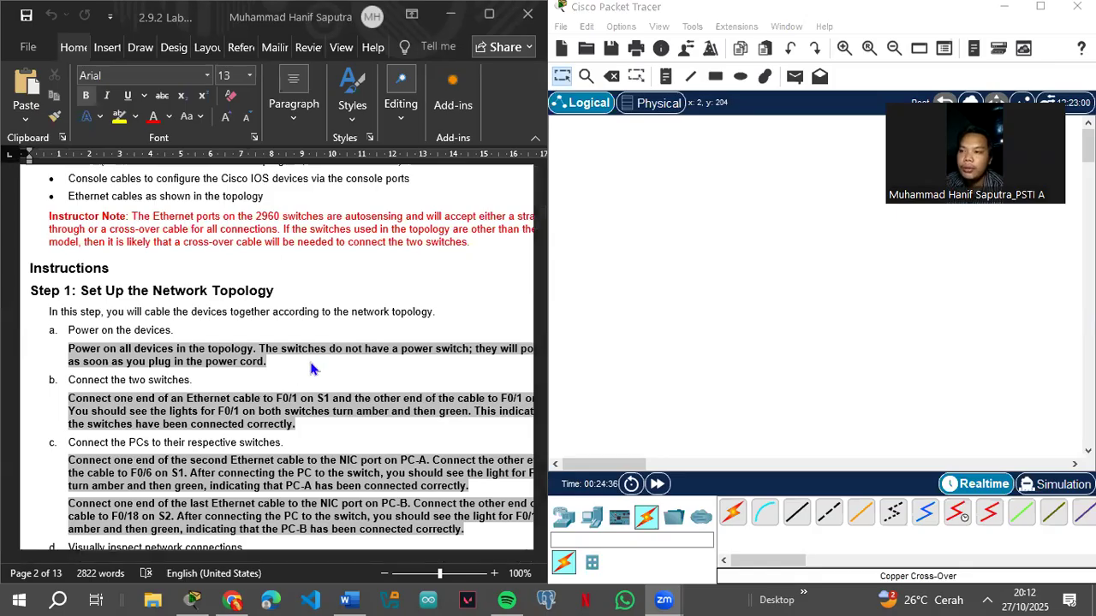
scroll(308, 359, "up", 10)
scroll(313, 369, "up", 3)
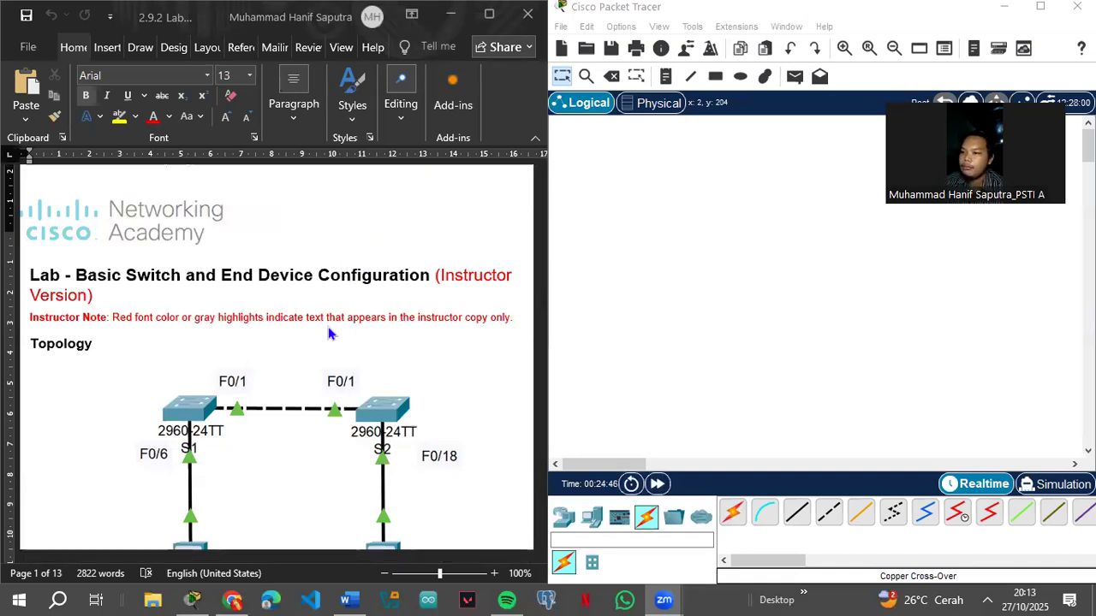
scroll(282, 370, "down", 3)
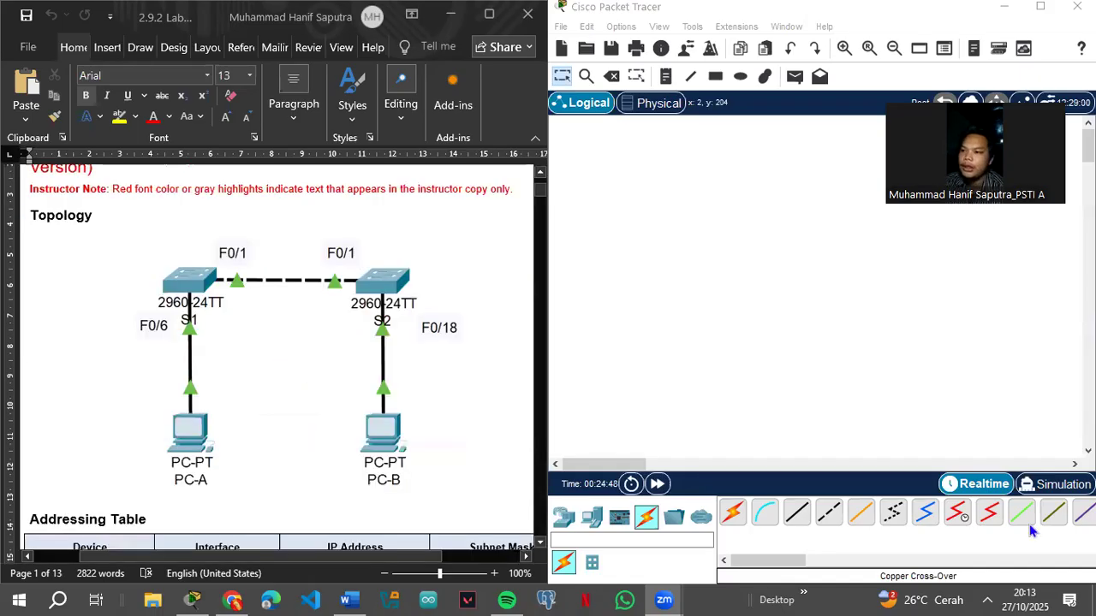
Step: Drag a PC and a 2960 switch onto the Packet Tracer canvas
left_click(599, 520)
left_click_drag(734, 519, 847, 361)
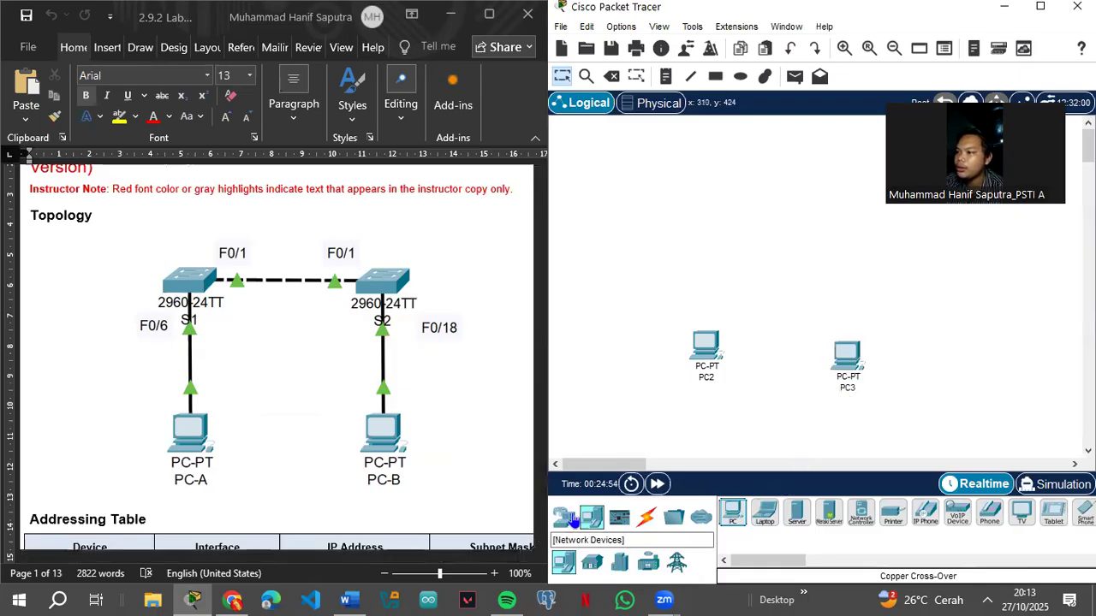
left_click(564, 517)
left_click(591, 565)
left_click_drag(732, 511, 842, 274)
Step: Line up Switch2 and Switch3 above the PCs and nudge PC2 slightly down
left_click_drag(714, 253, 713, 231)
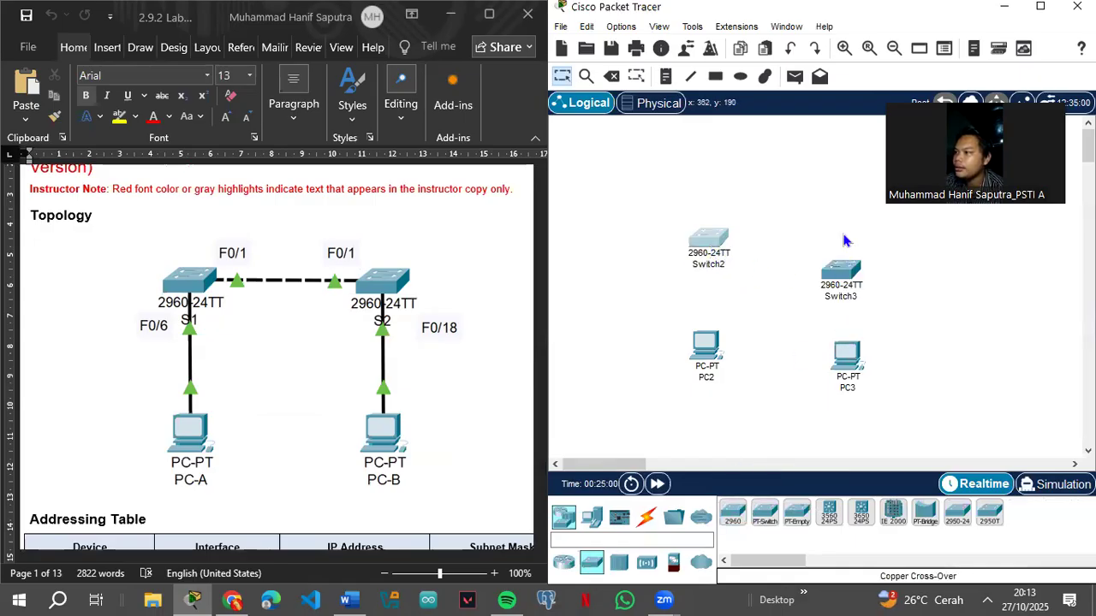
left_click_drag(838, 272, 841, 246)
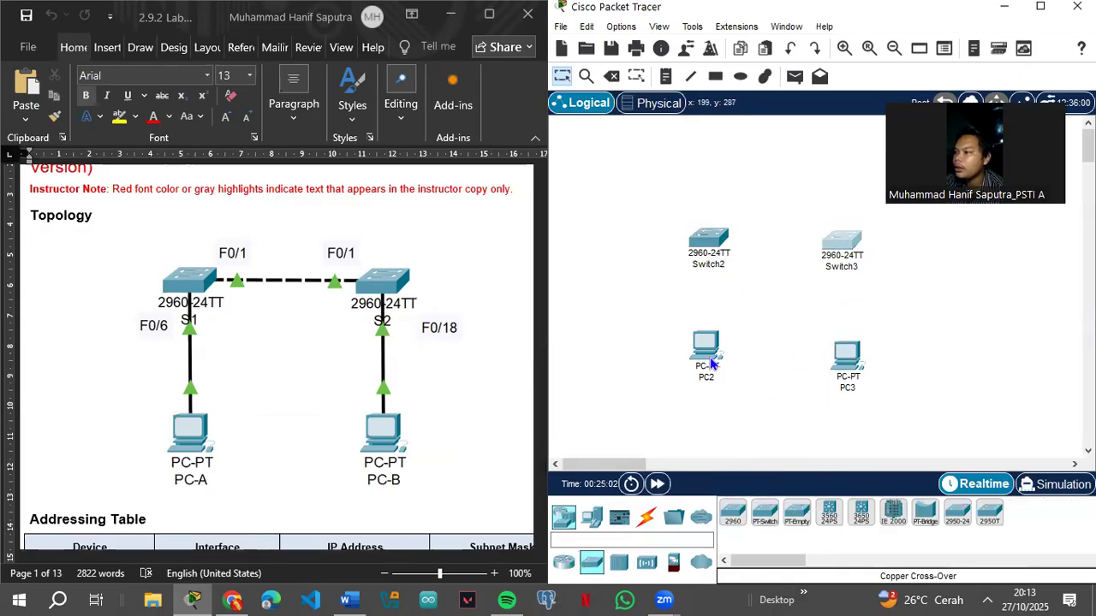
left_click_drag(712, 356, 714, 362)
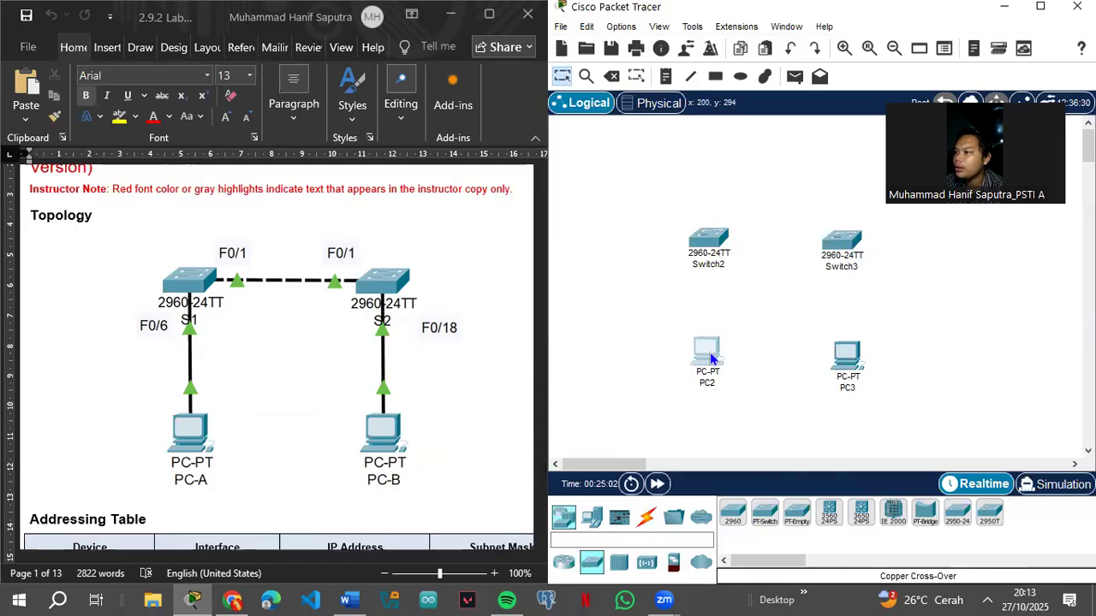
Step: Rename Switch2 to S1 and Switch3 to S2
left_click(709, 266)
type("S1")
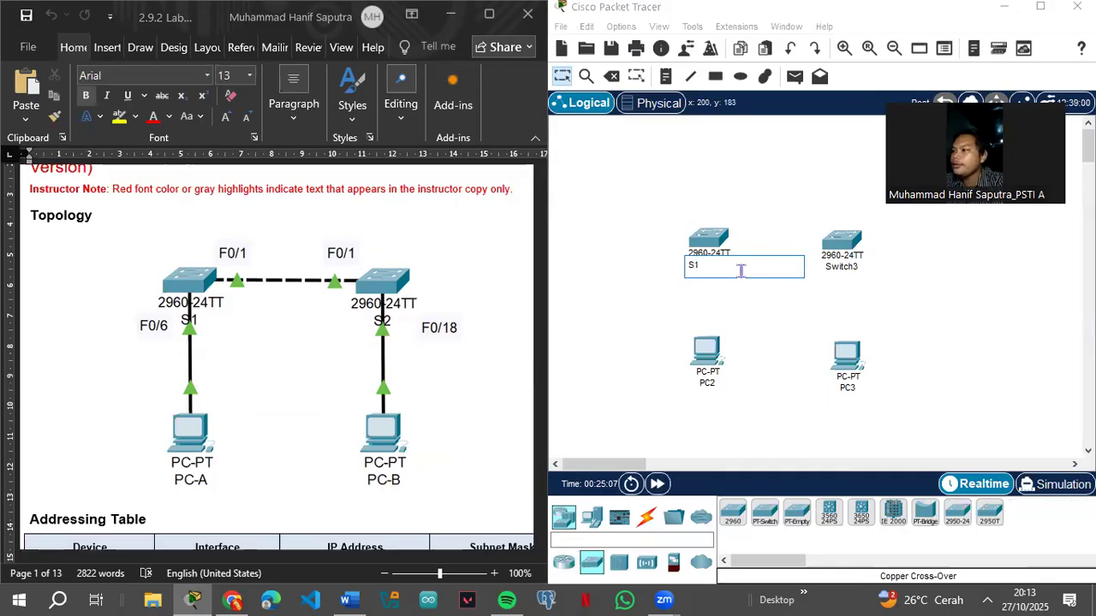
left_click(844, 265)
type("S2")
Step: Rename PC2 to PC-A and PC3 to PC-B, nudging PC-B into place
left_click(703, 384)
left_click(708, 385)
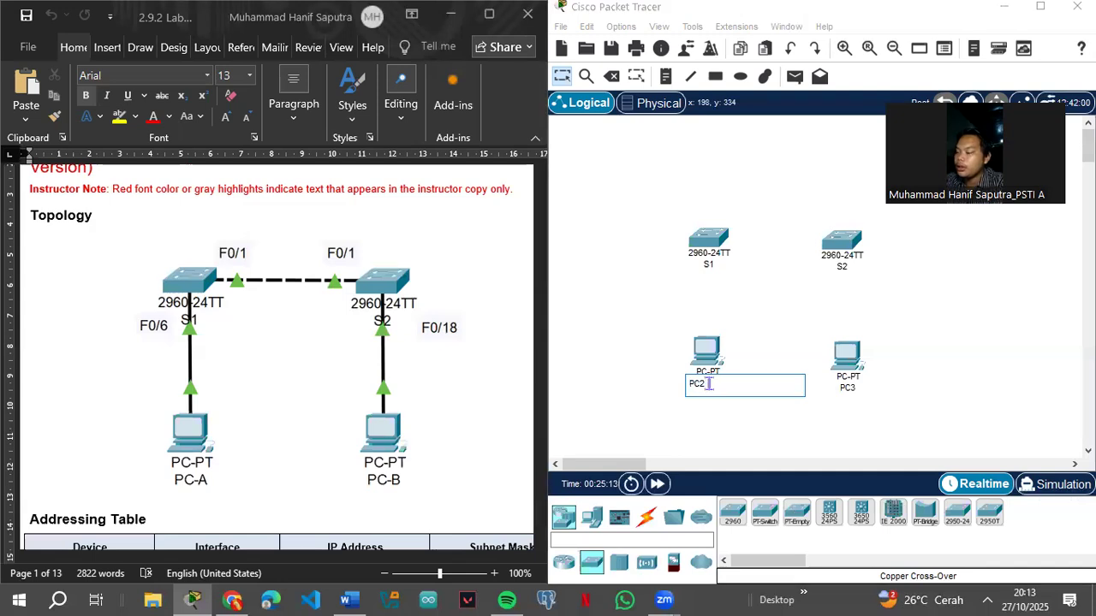
left_click(848, 387)
left_click(840, 390)
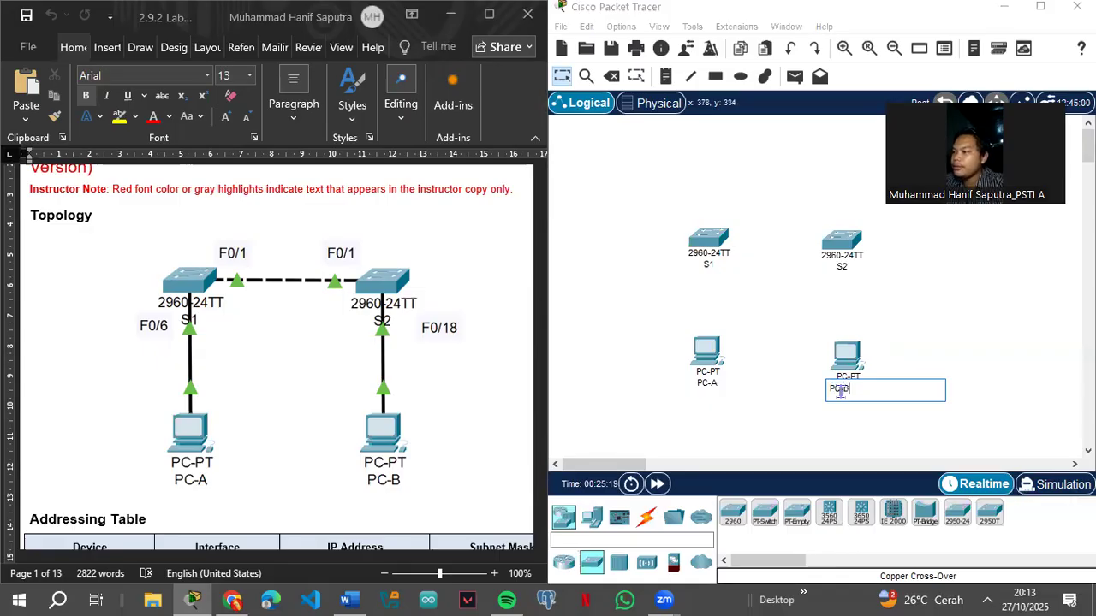
type("PC-B")
left_click(771, 348)
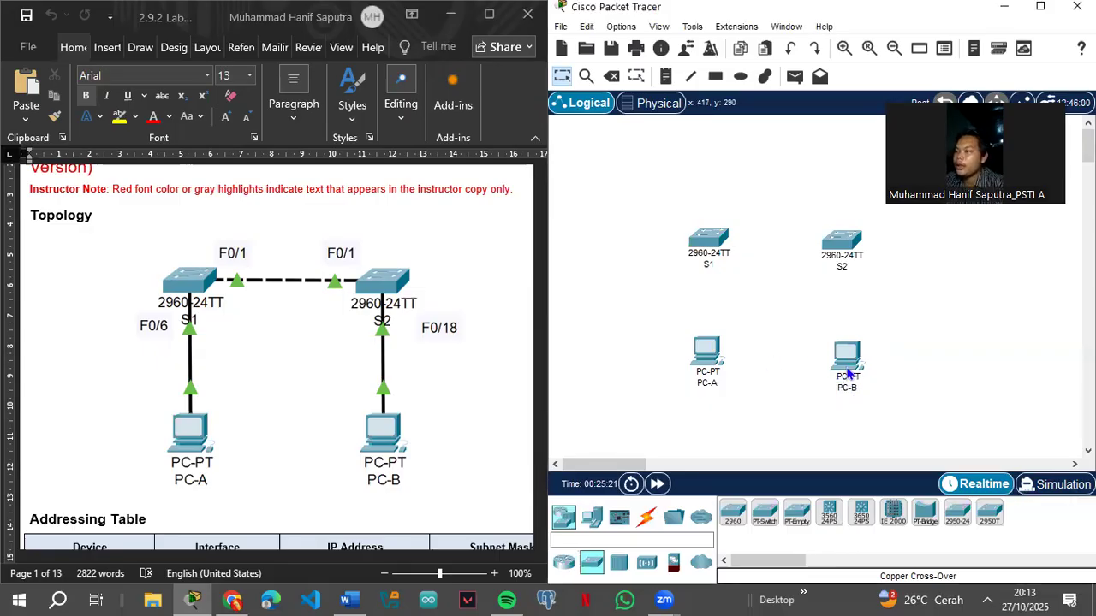
left_click_drag(847, 365, 849, 361)
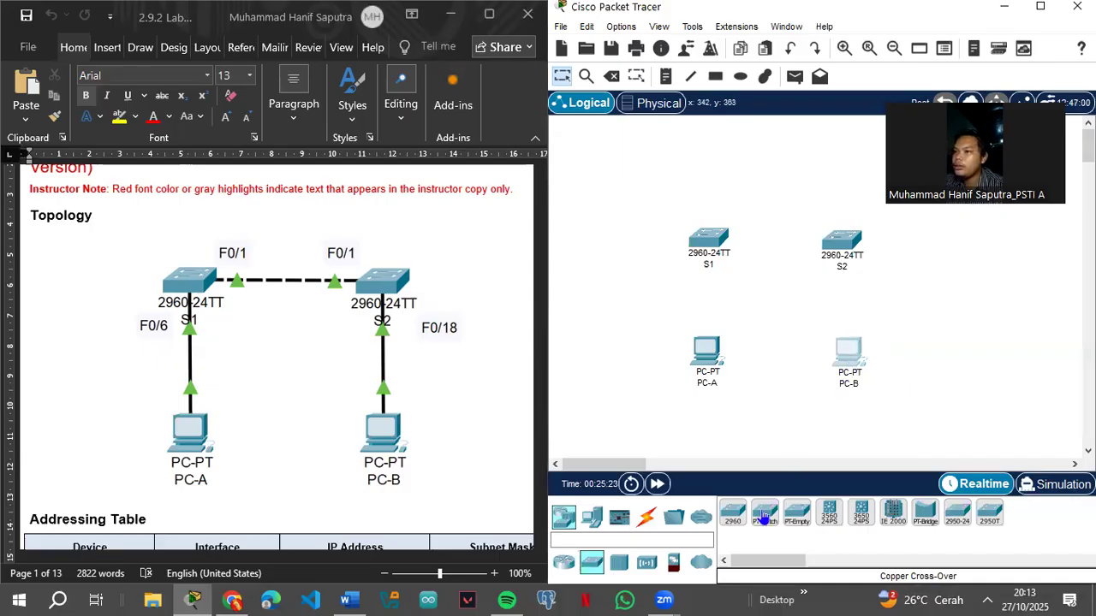
left_click(646, 517)
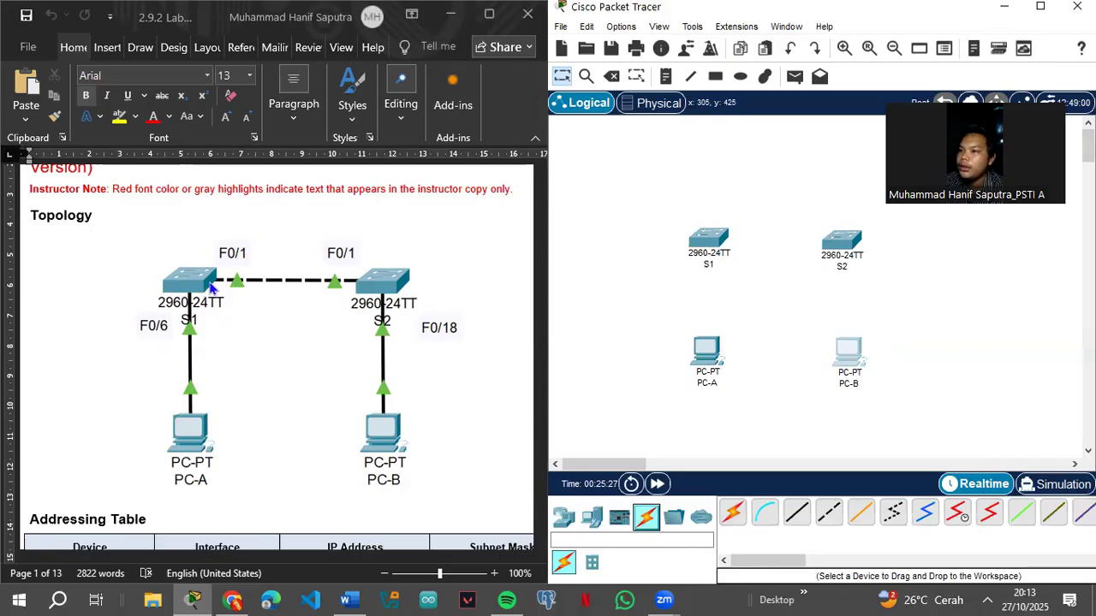
Step: Link S1 Fa0/1 to S2 Fa0/1 with a copper cross-over cable
left_click(828, 516)
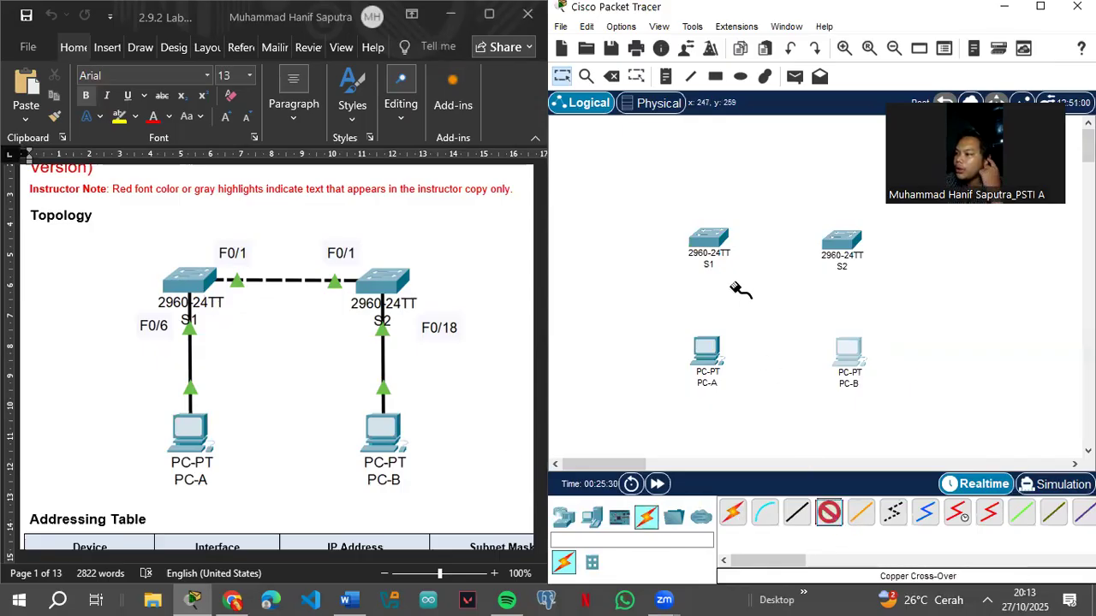
left_click(709, 241)
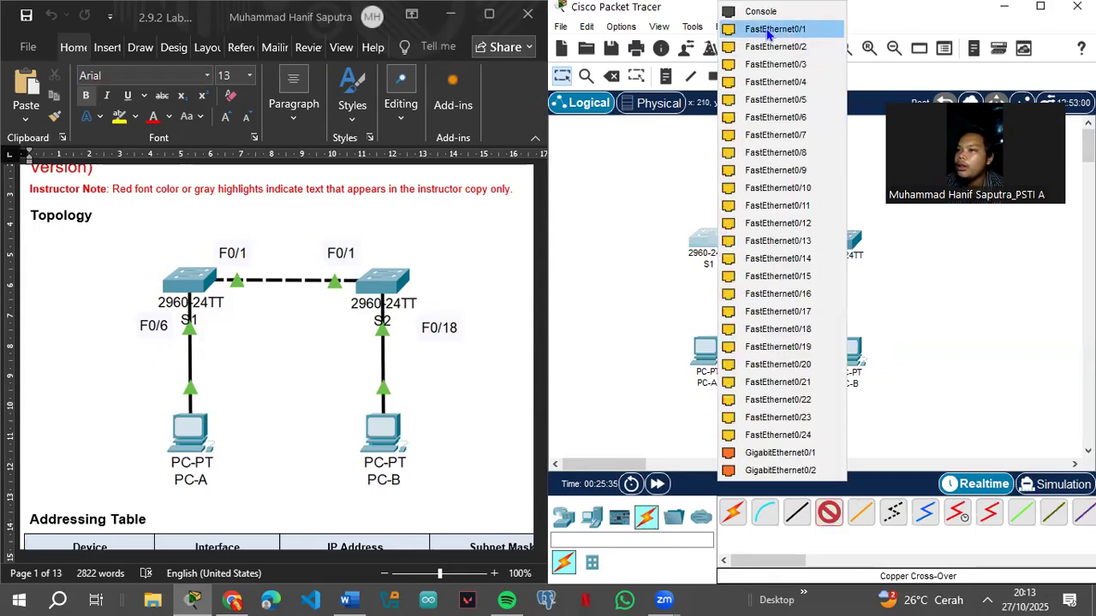
left_click(775, 29)
left_click(842, 241)
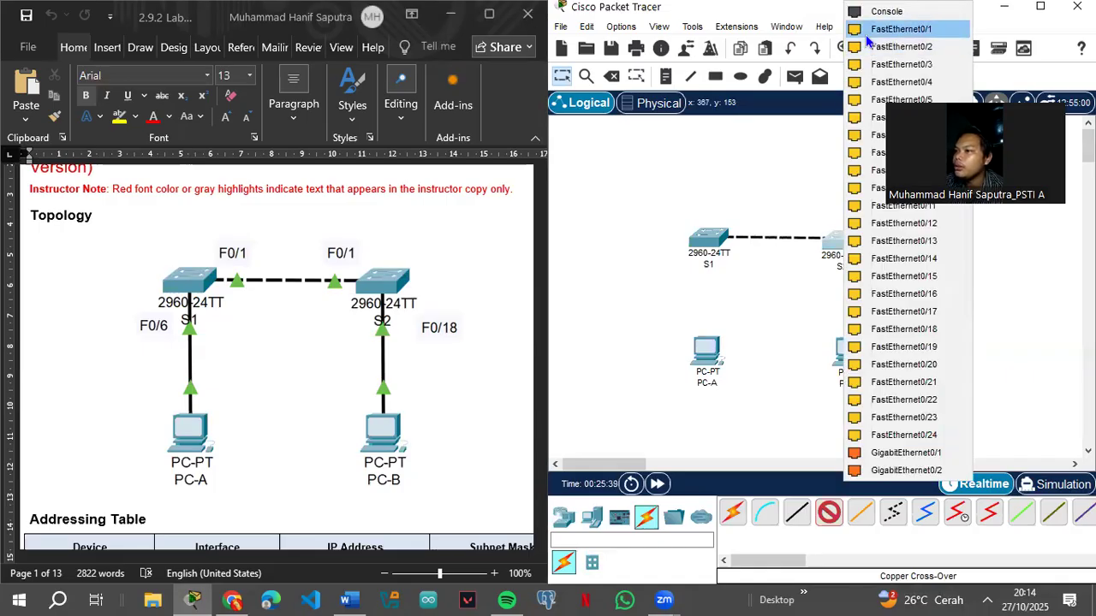
left_click(866, 33)
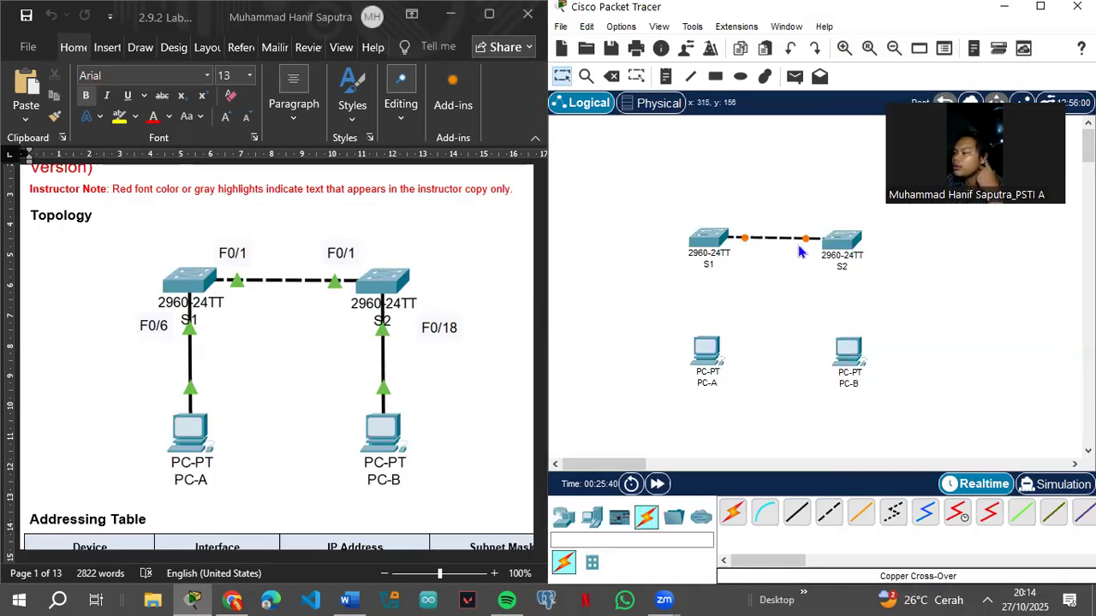
Step: Cable PC-A Fa0 to S1 Fa0/6 with a straight-through cable
left_click(798, 511)
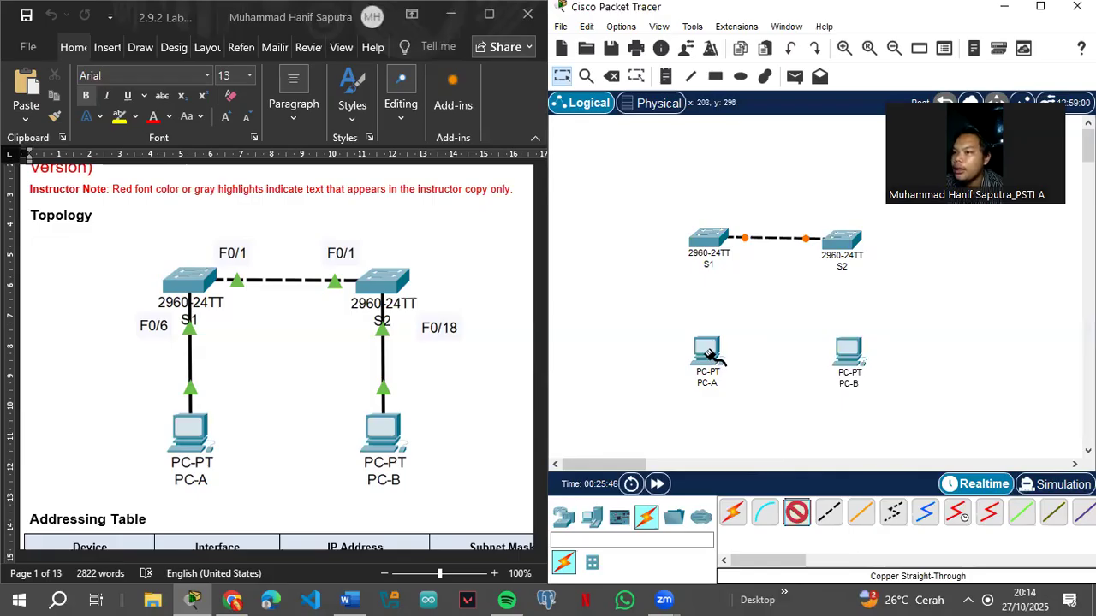
left_click(708, 356)
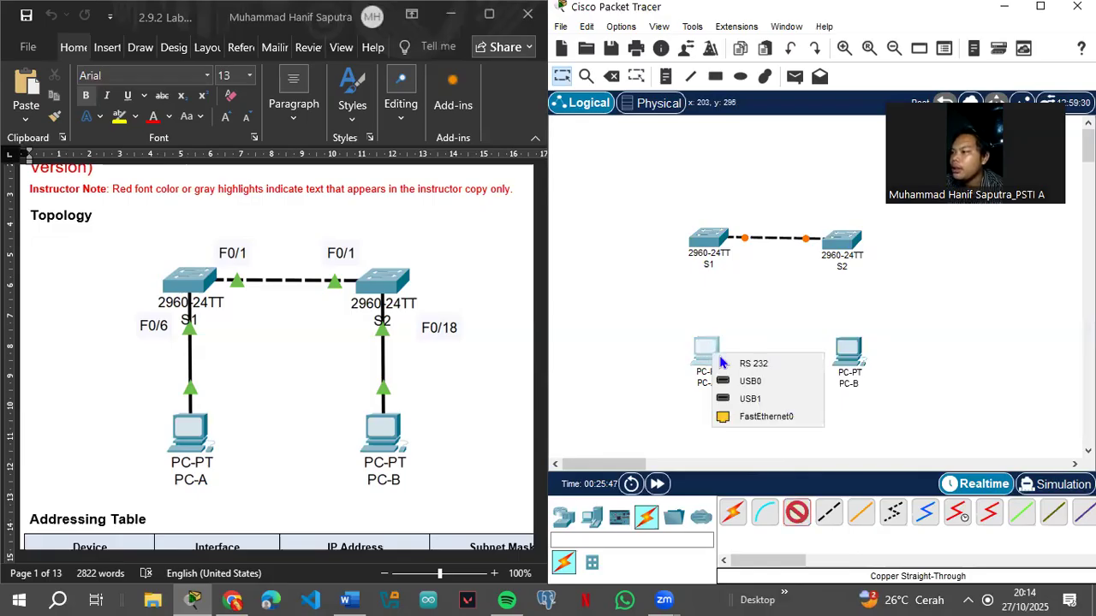
left_click(745, 417)
left_click(709, 241)
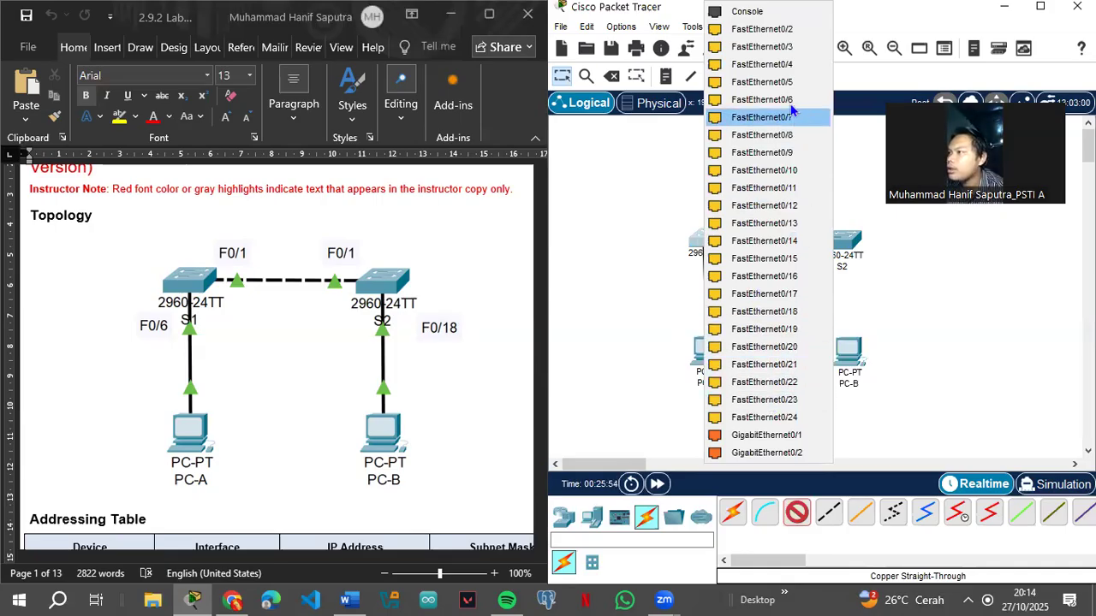
left_click(762, 99)
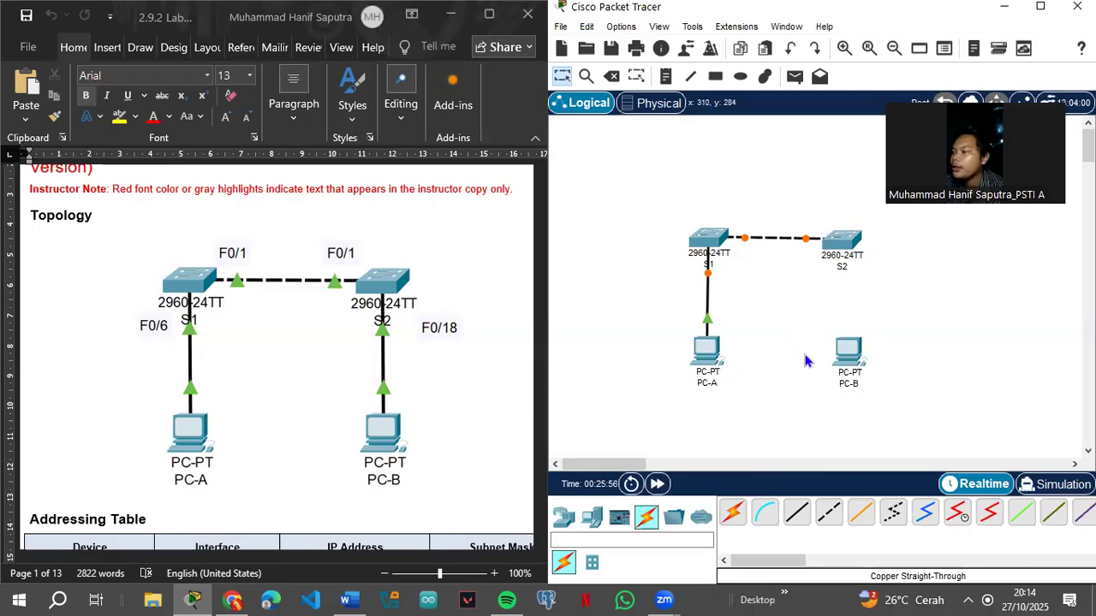
Step: Cable PC-B Fa0 to S2 Fa0/18 with a straight-through cable
left_click(794, 514)
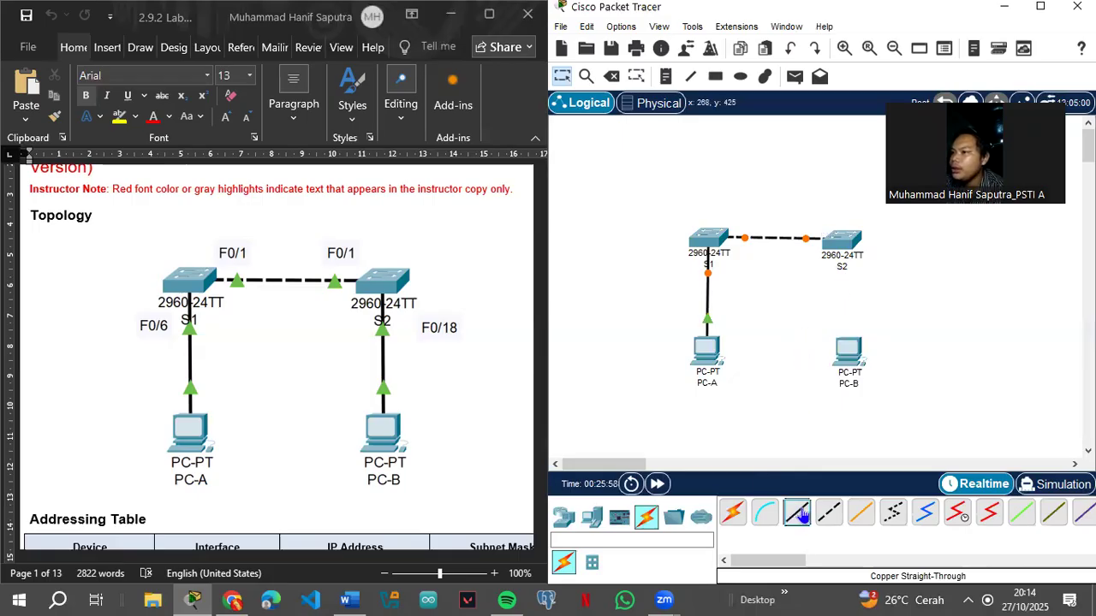
left_click(848, 354)
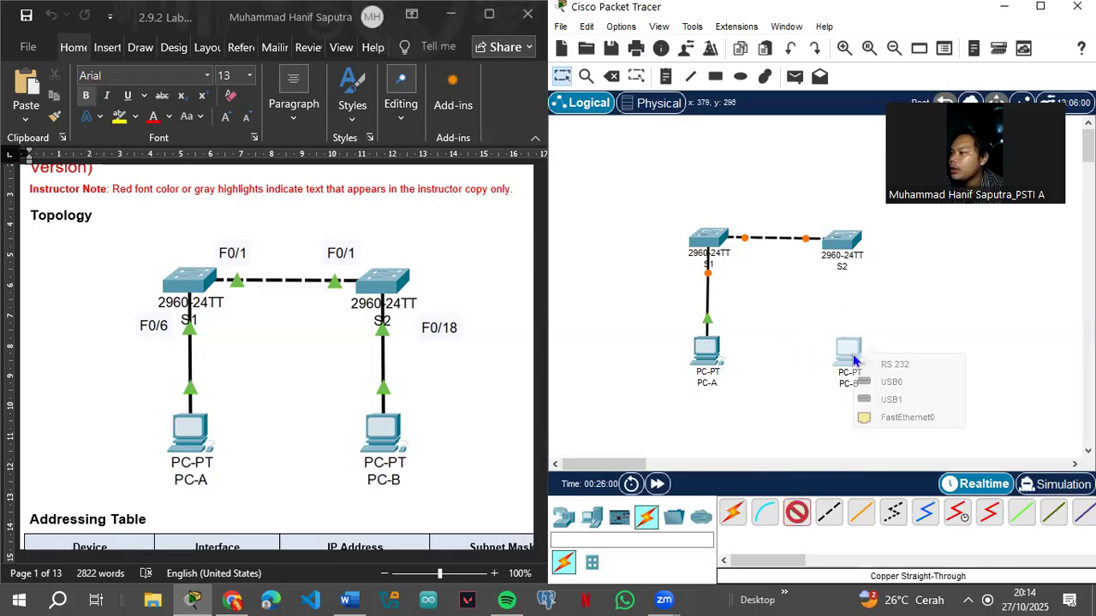
left_click(881, 417)
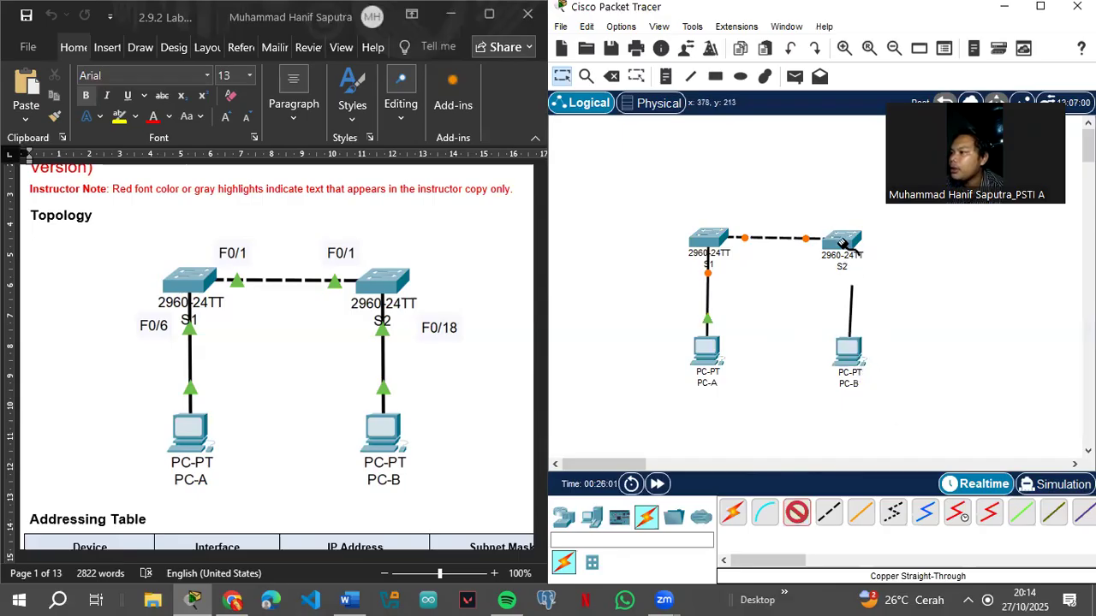
left_click(844, 244)
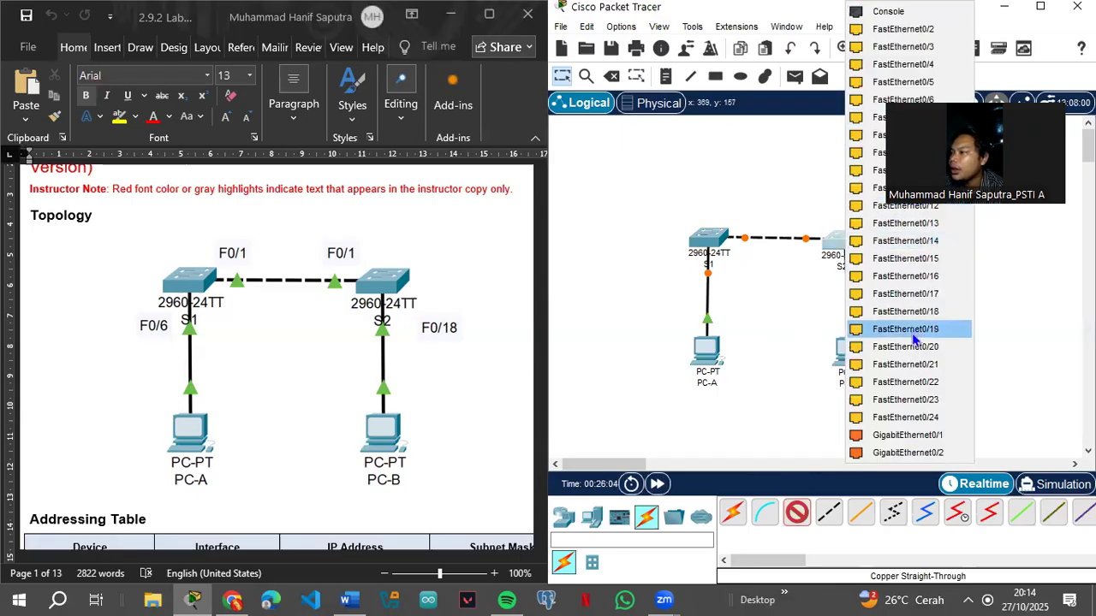
left_click(957, 310)
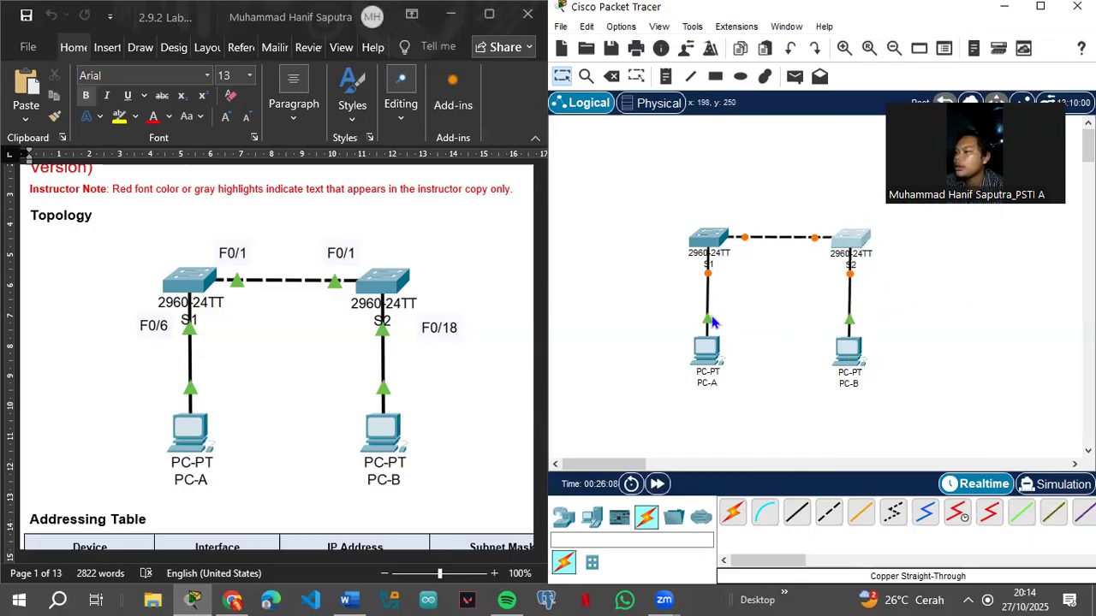
mouse_move(708, 324)
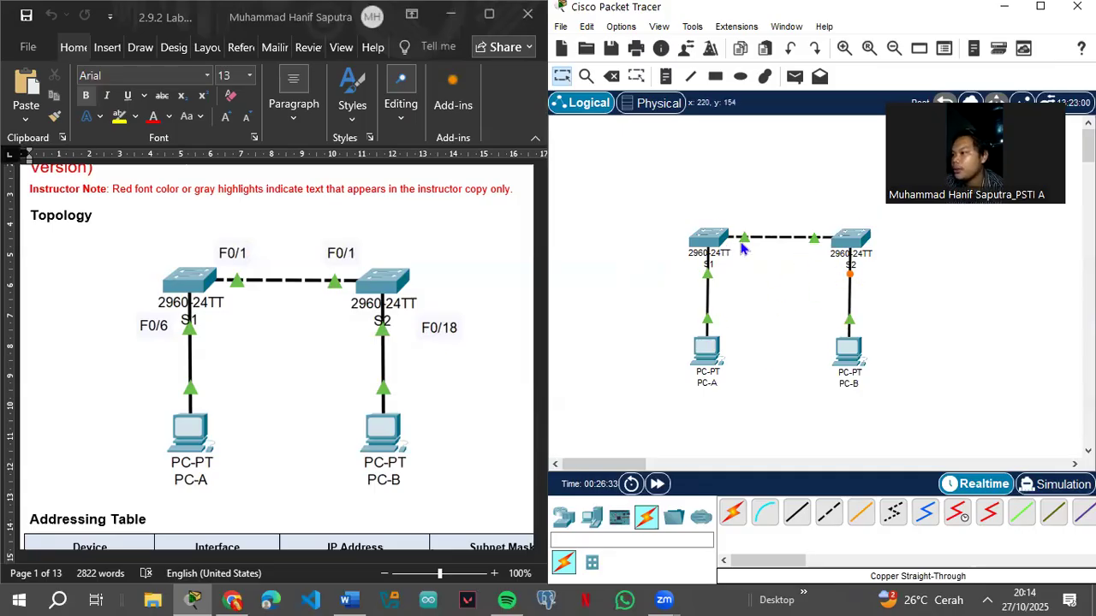
Step: Wait for the S1–S2, PC-A–S1 and PC-B–S2 link lights to turn green
scroll(216, 409, "down", 3)
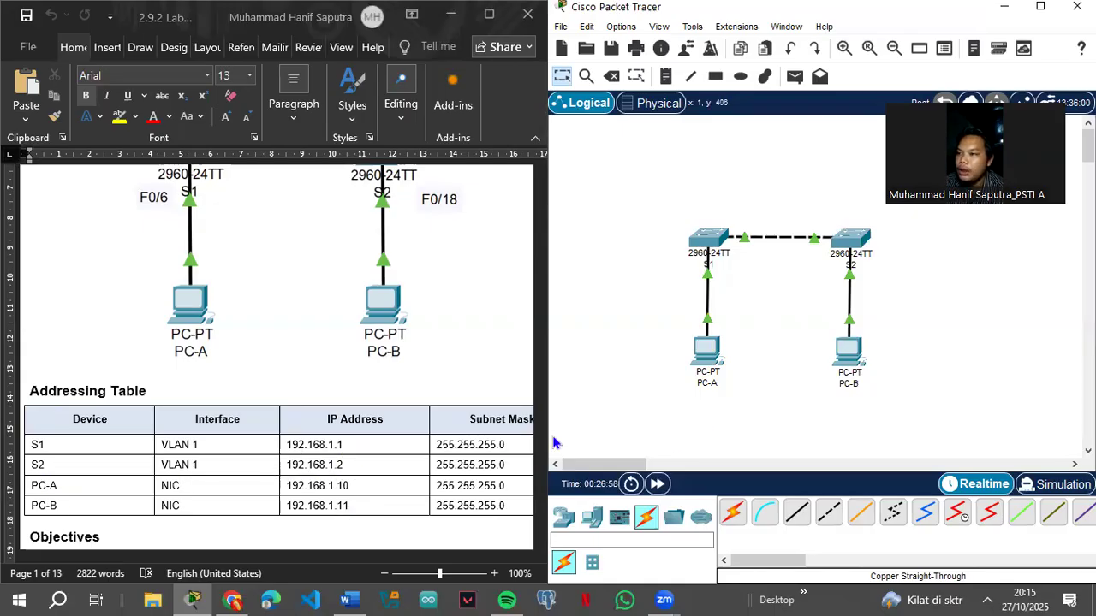
Step: Scroll the Word lab guide down to Step 2: Configure PC Hosts, with PC-A's 192.168.1.10 addressing
scroll(249, 462, "down", 5)
scroll(252, 463, "down", 9)
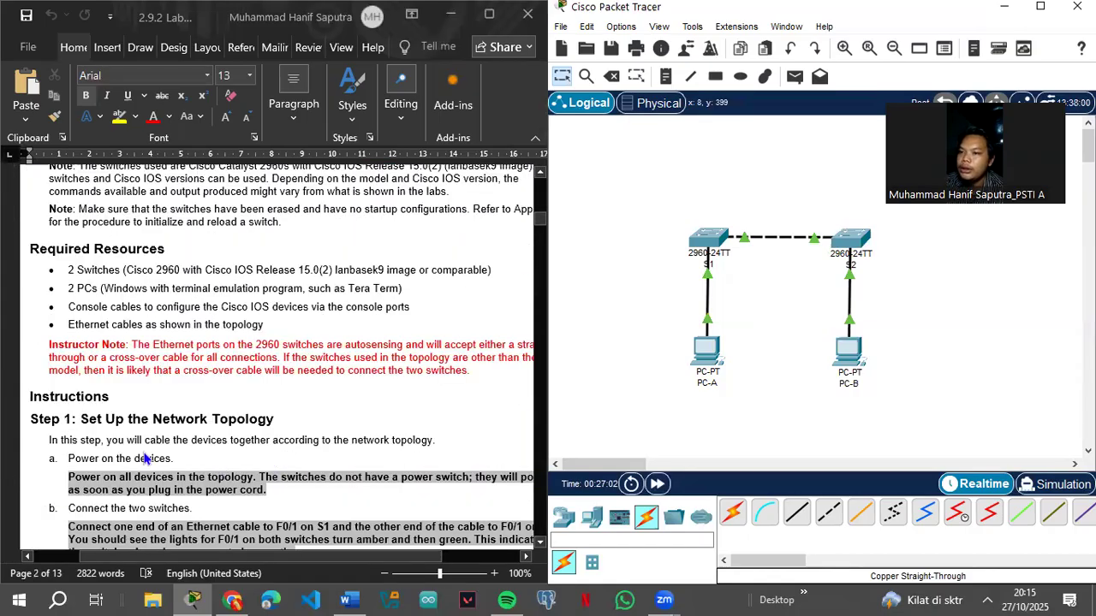
scroll(146, 459, "down", 3)
scroll(149, 389, "down", 3)
scroll(154, 381, "up", 3)
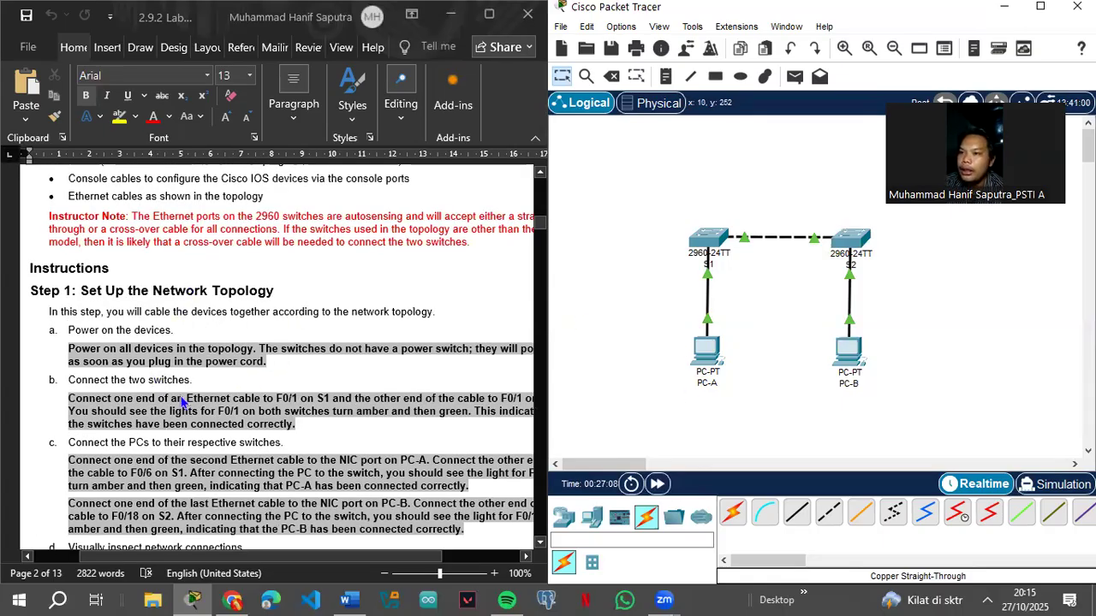
scroll(181, 402, "down", 3)
scroll(118, 338, "up", 3)
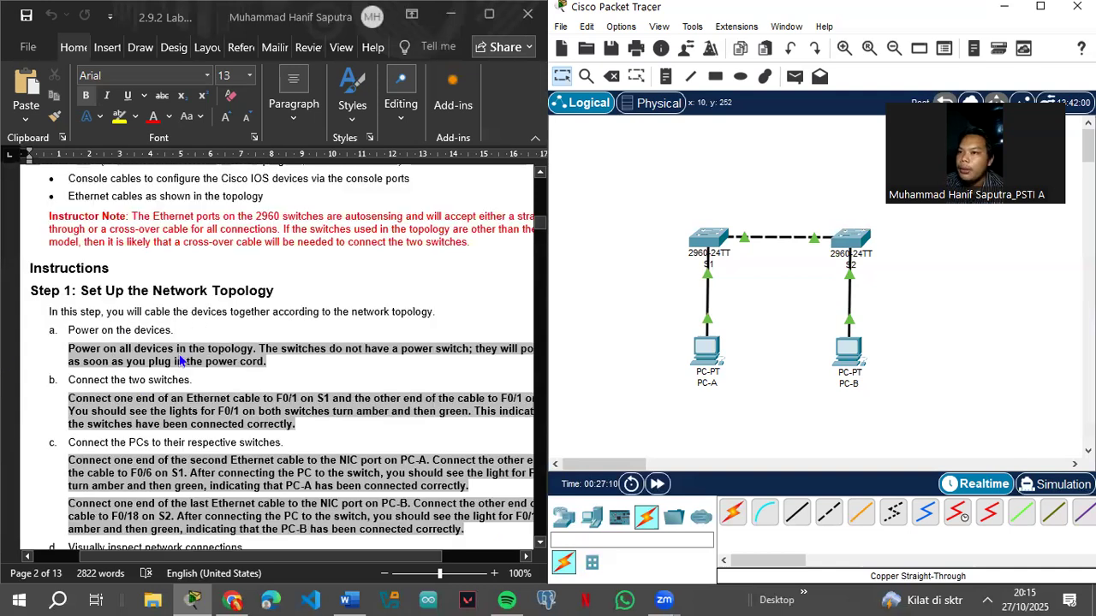
scroll(170, 417, "down", 3)
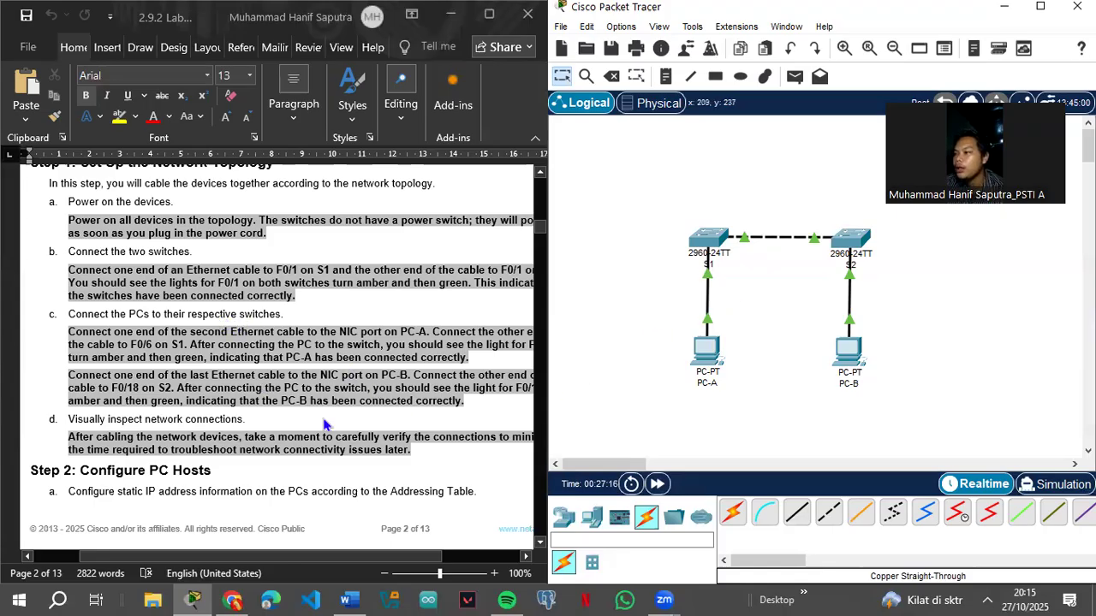
scroll(208, 455, "down", 10)
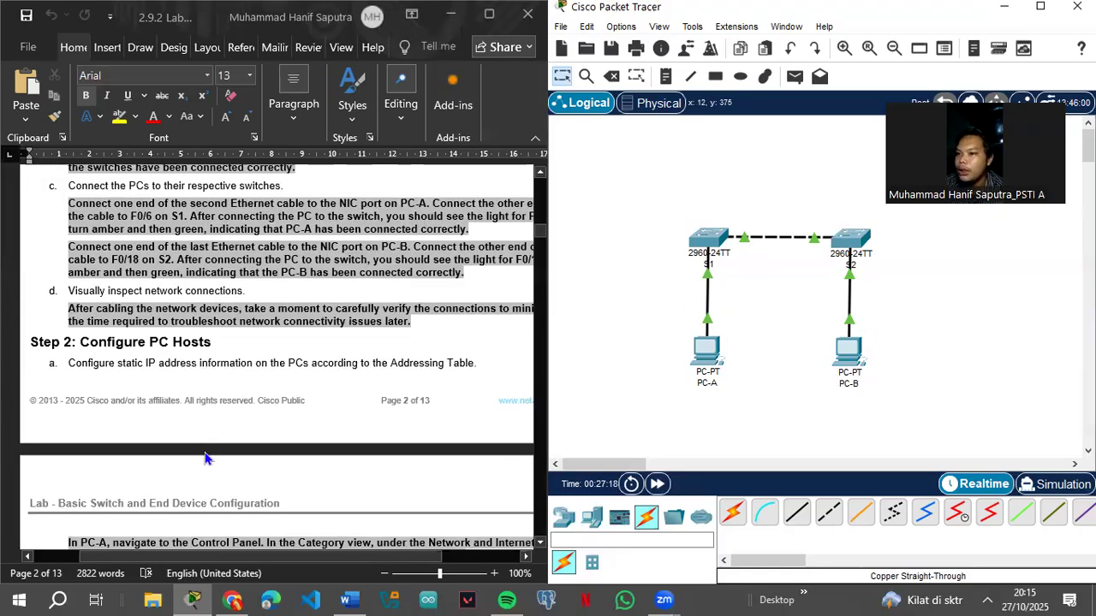
scroll(224, 454, "up", 5)
scroll(225, 453, "down", 5)
scroll(229, 452, "up", 5)
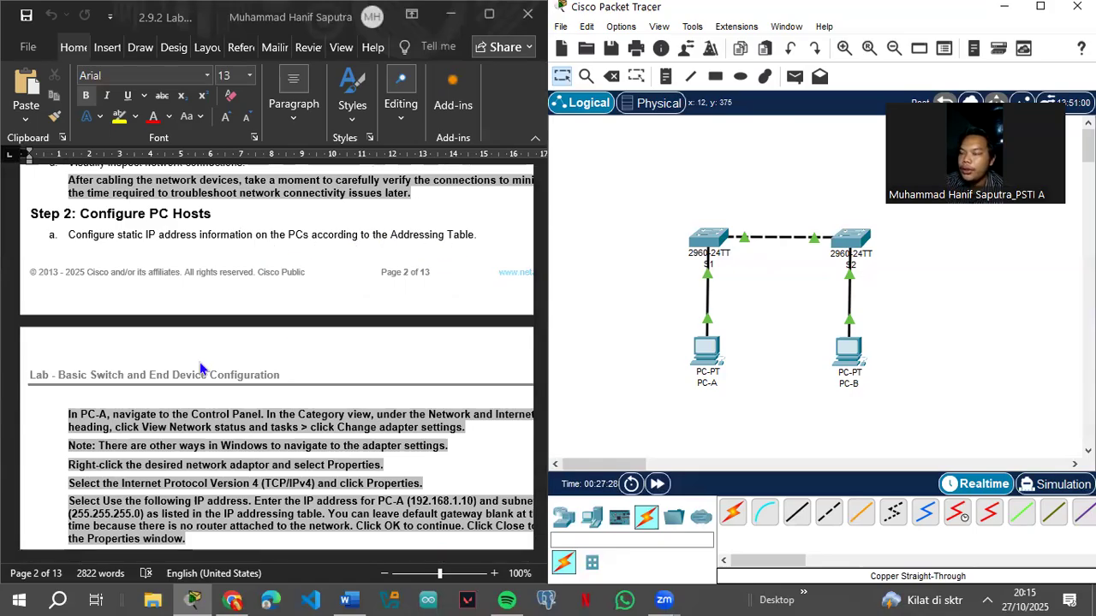
scroll(213, 386, "down", 5)
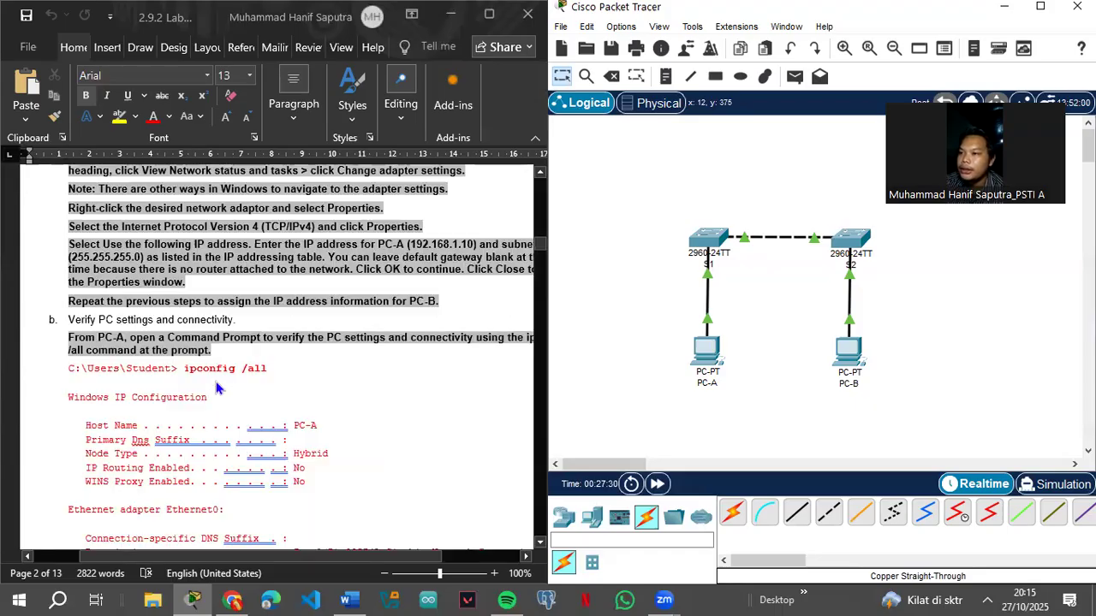
scroll(215, 387, "up", 3)
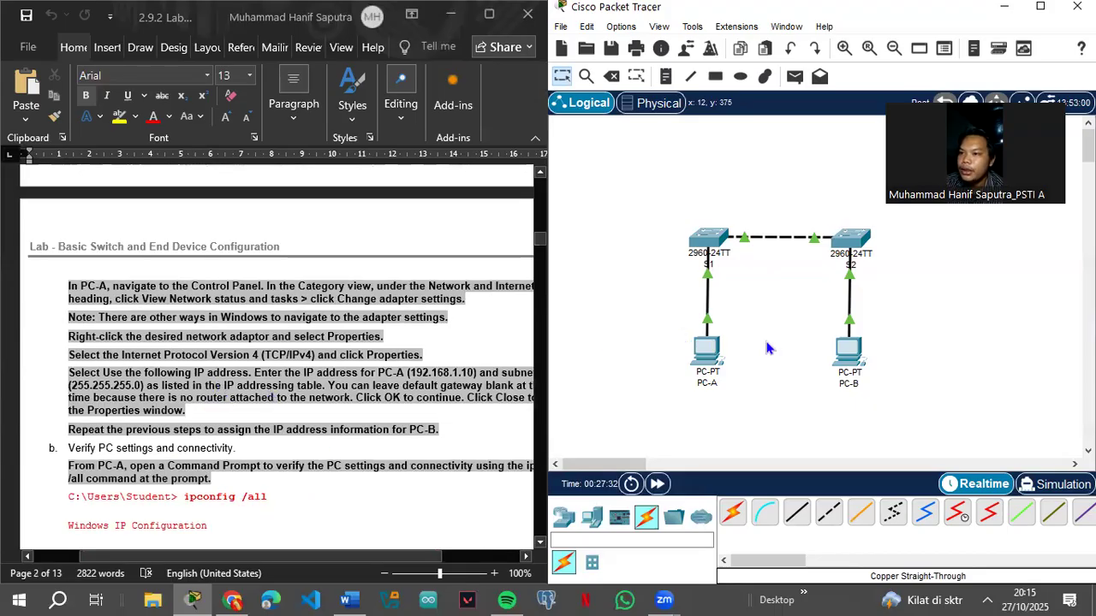
Step: Enter 192.168.1.10 with mask 255.255.255.0 in PC-A's Desktop IP Configuration
left_click(707, 353)
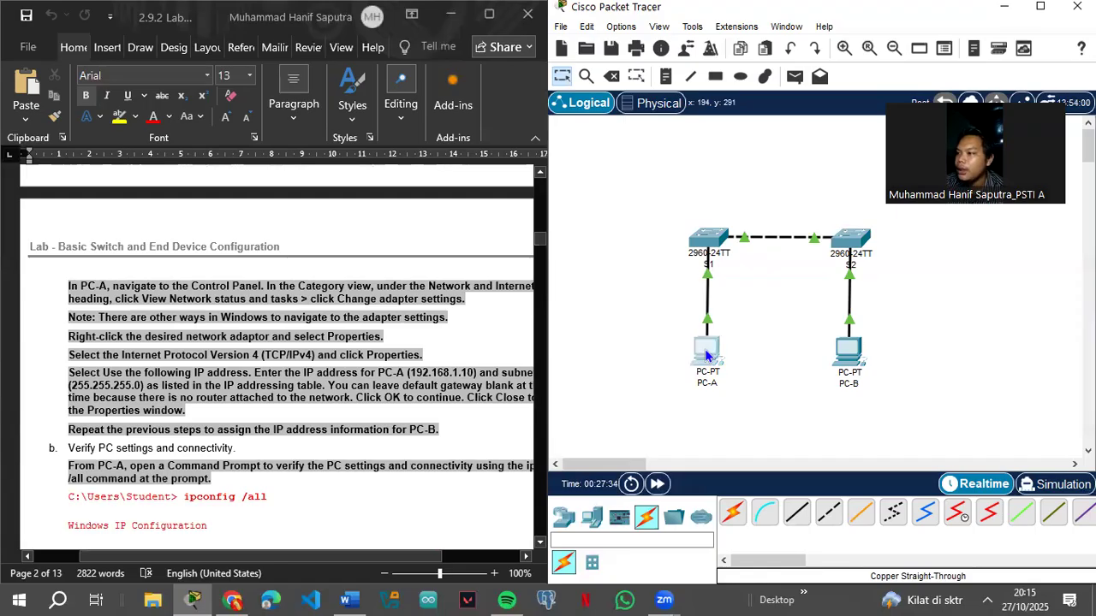
left_click(447, 57)
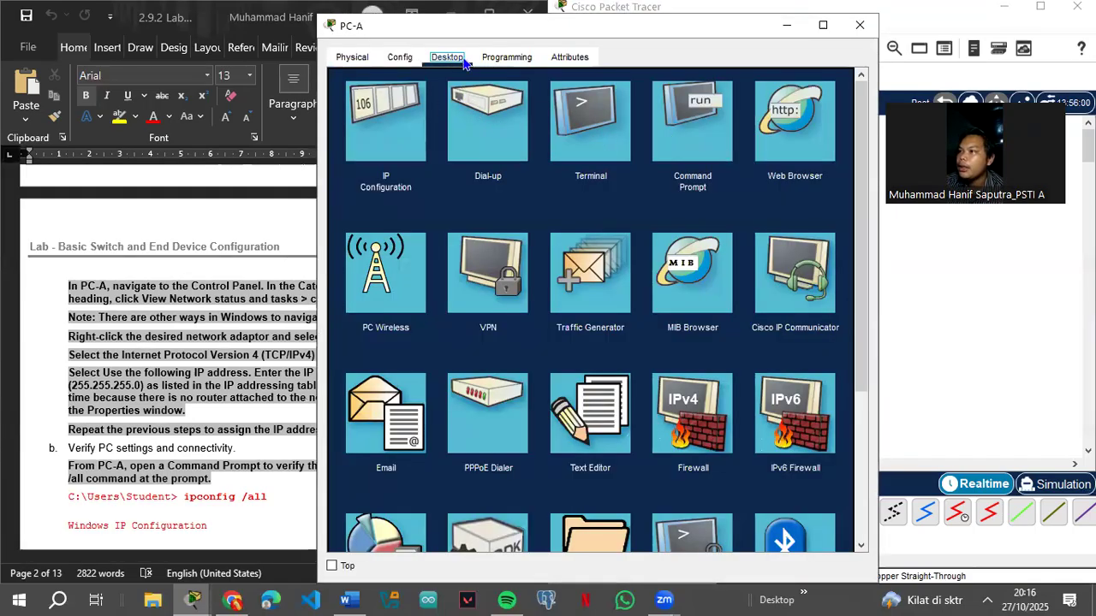
left_click(394, 144)
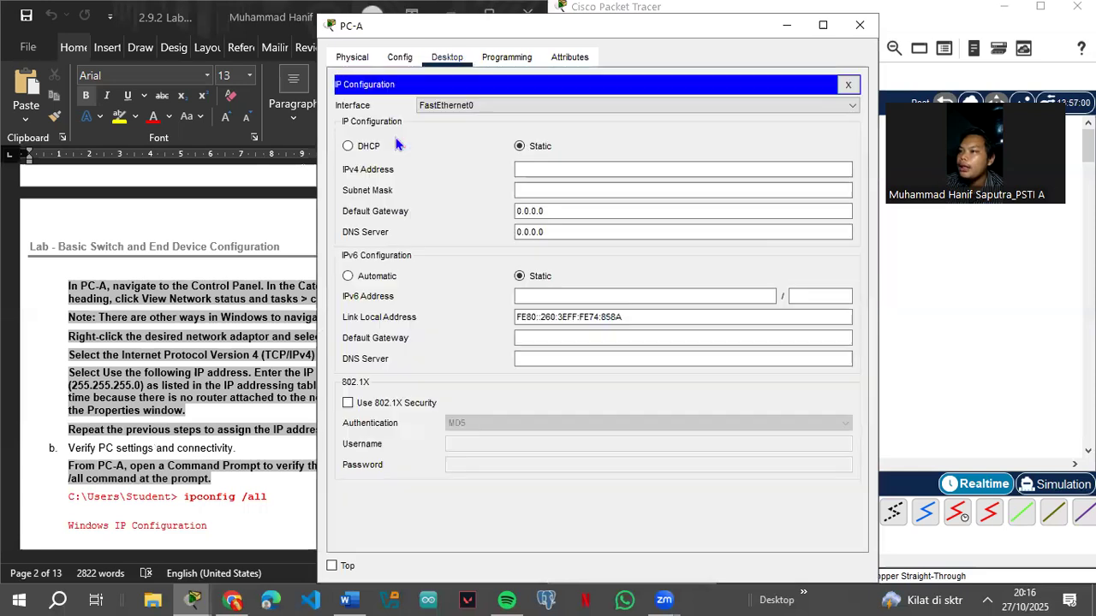
left_click(534, 167)
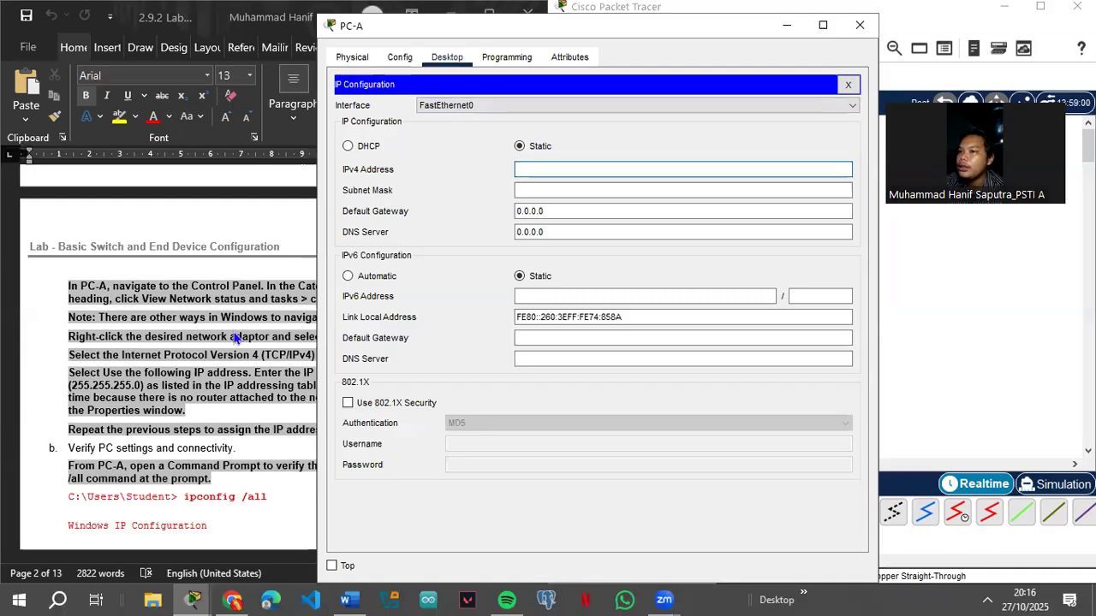
scroll(228, 342, "up", 15)
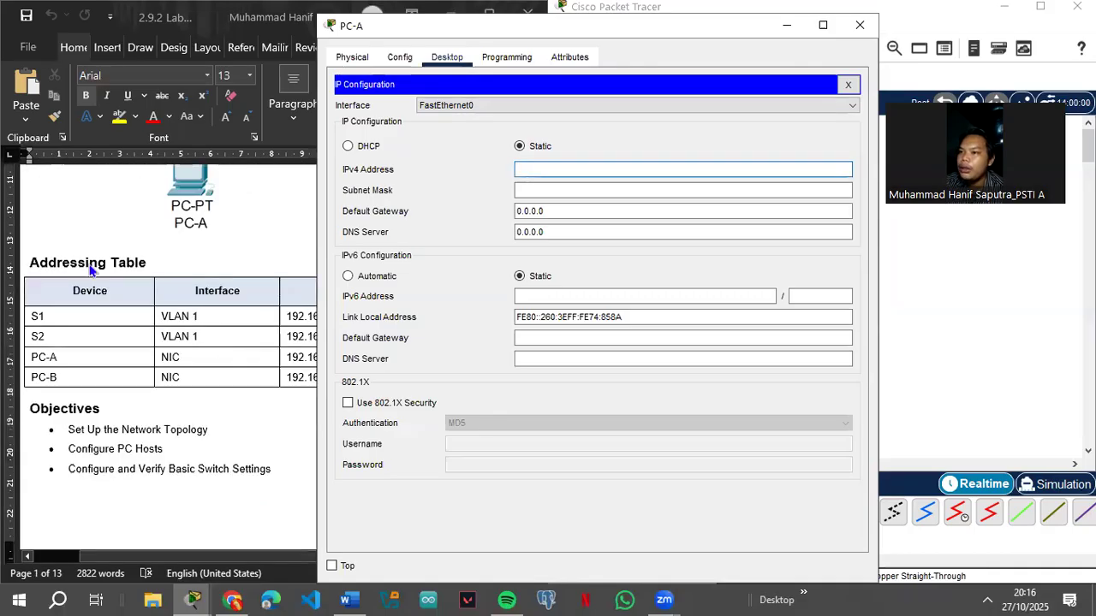
left_click(274, 301)
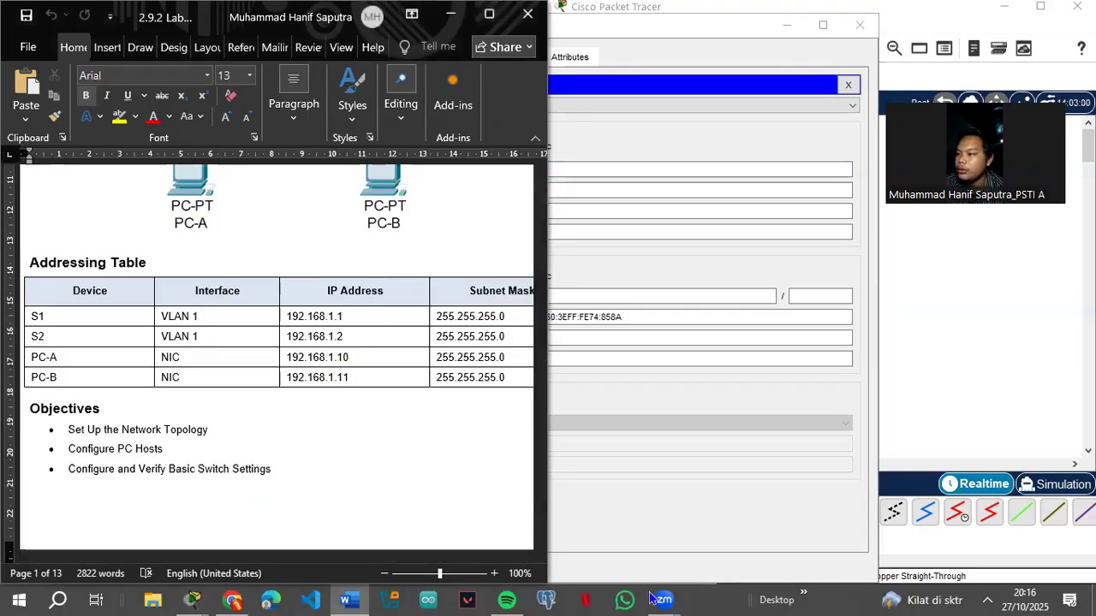
mouse_move(197, 599)
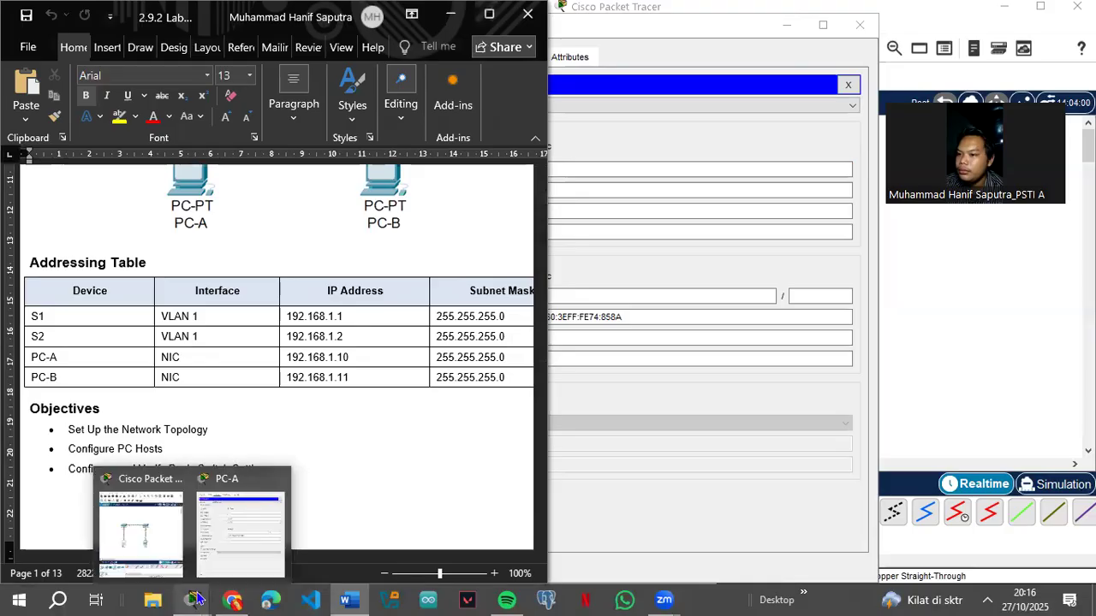
left_click(207, 552)
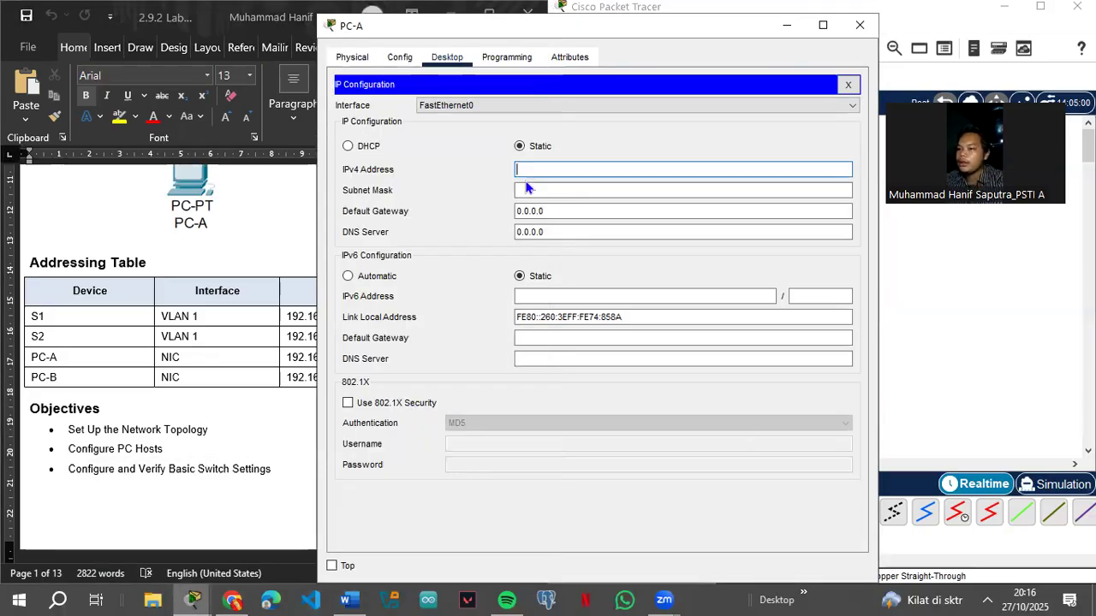
type("192.1")
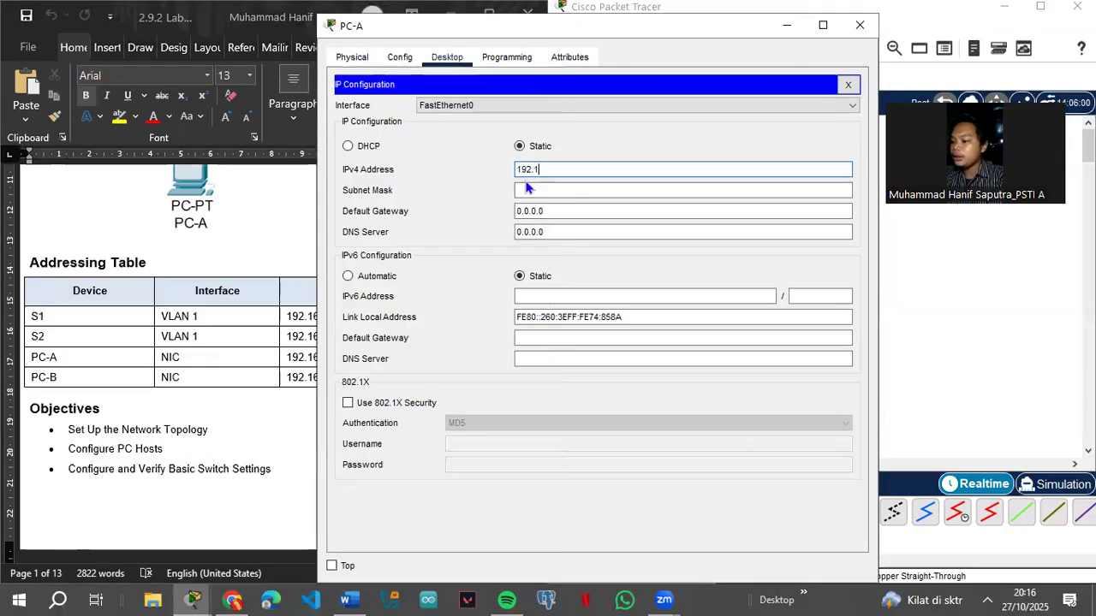
type("68.1.10")
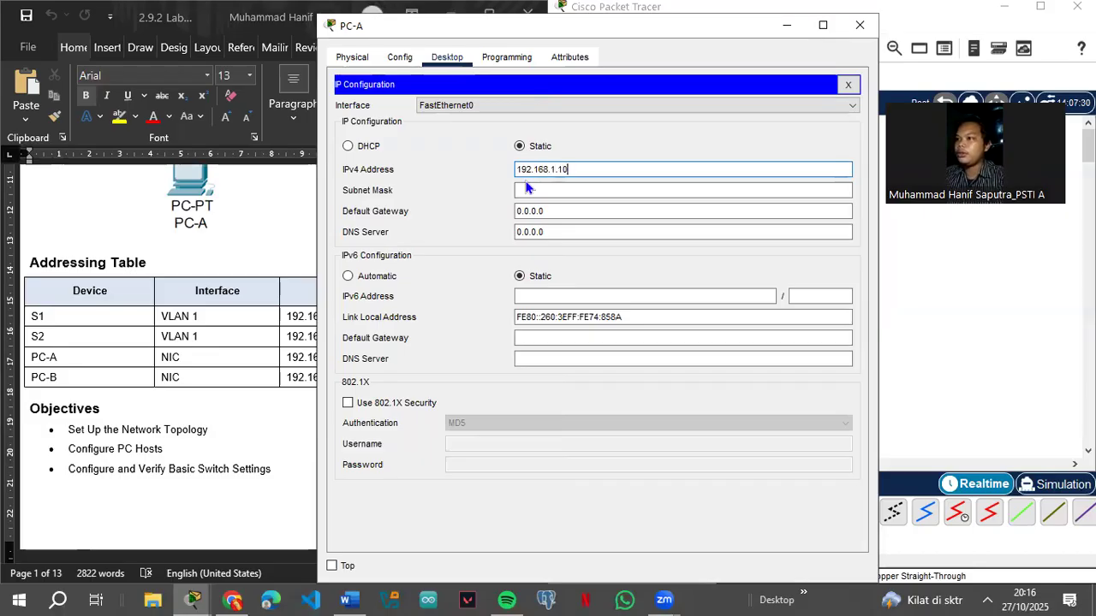
left_click(527, 188)
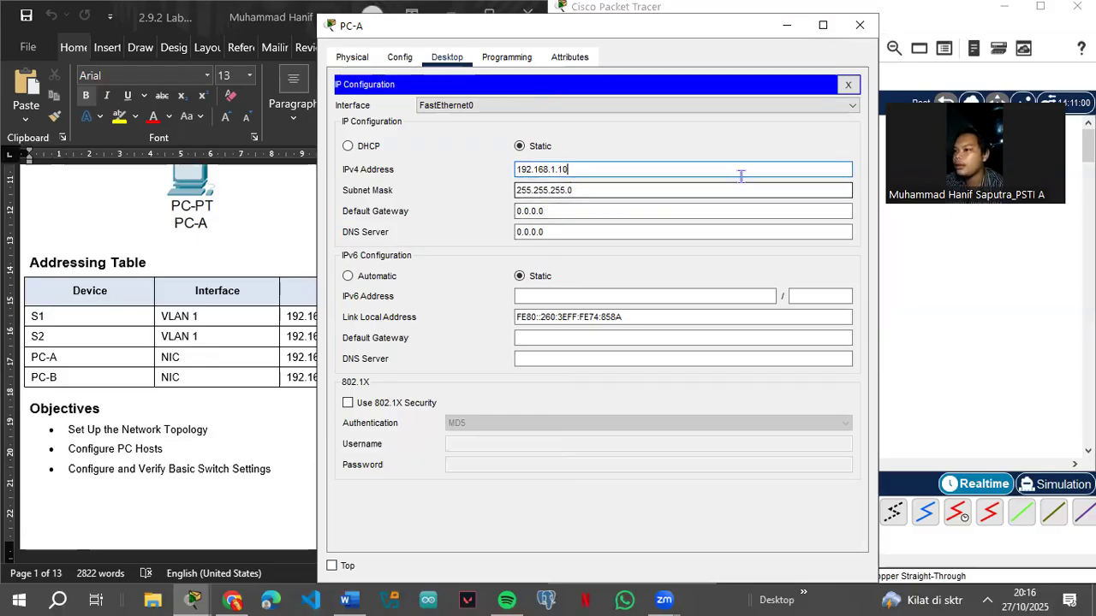
left_click(787, 24)
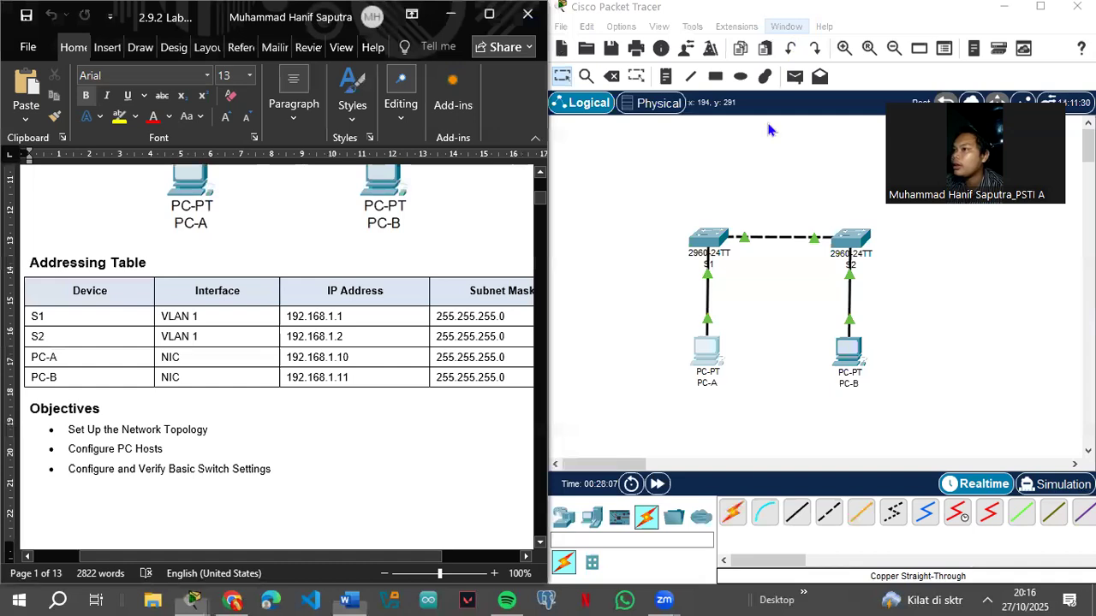
Step: Enter 192.168.1.11 with mask 255.255.255.0 in PC-B's Desktop IP Configuration
left_click(711, 351)
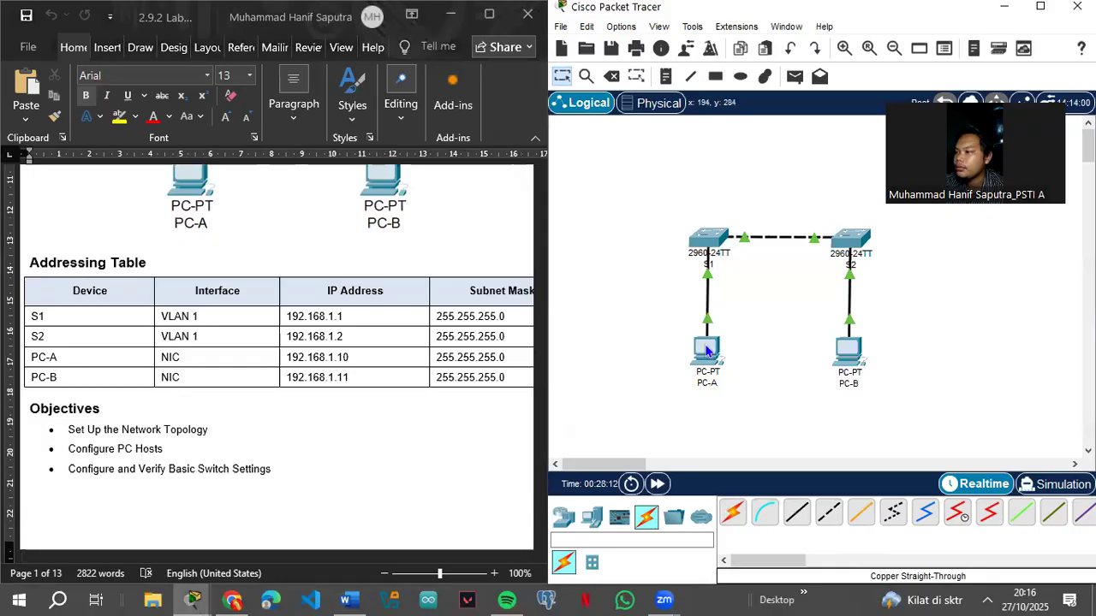
mouse_move(704, 353)
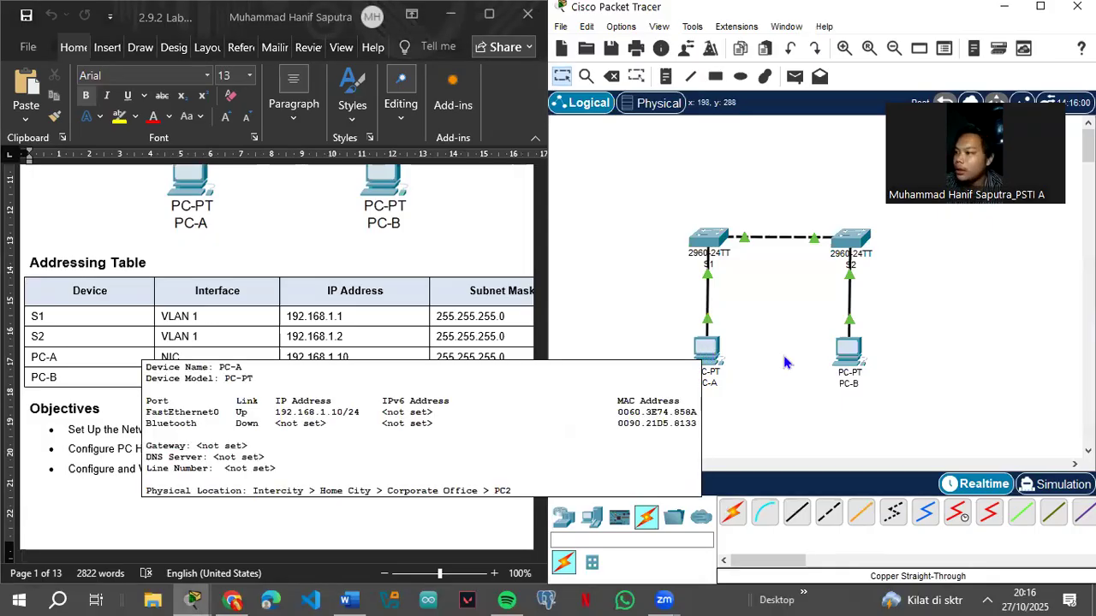
left_click(849, 353)
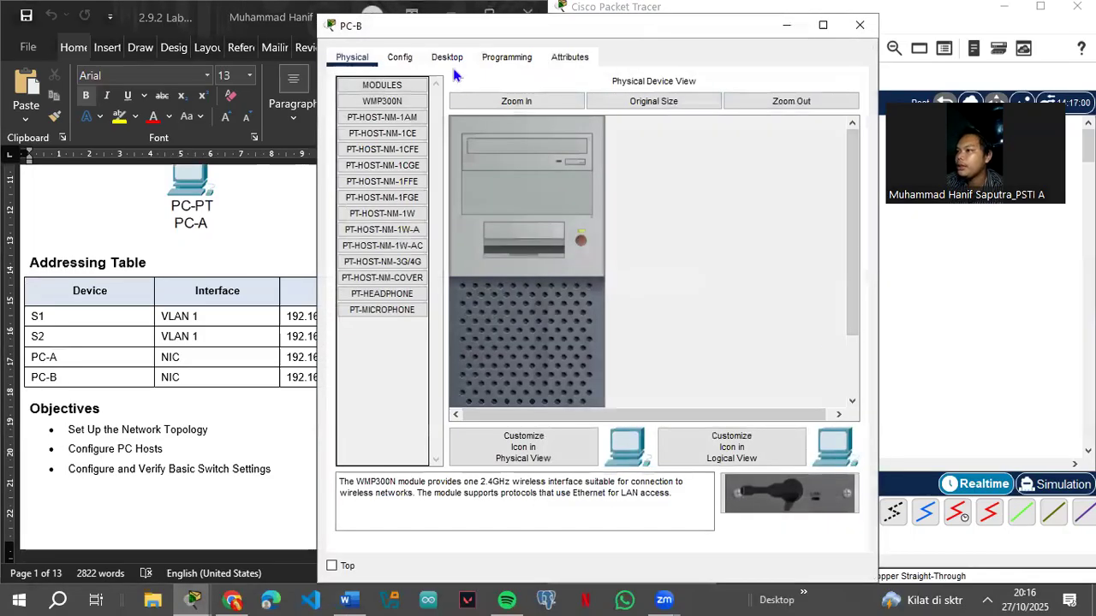
left_click(447, 58)
left_click(402, 125)
left_click(533, 170)
type("192")
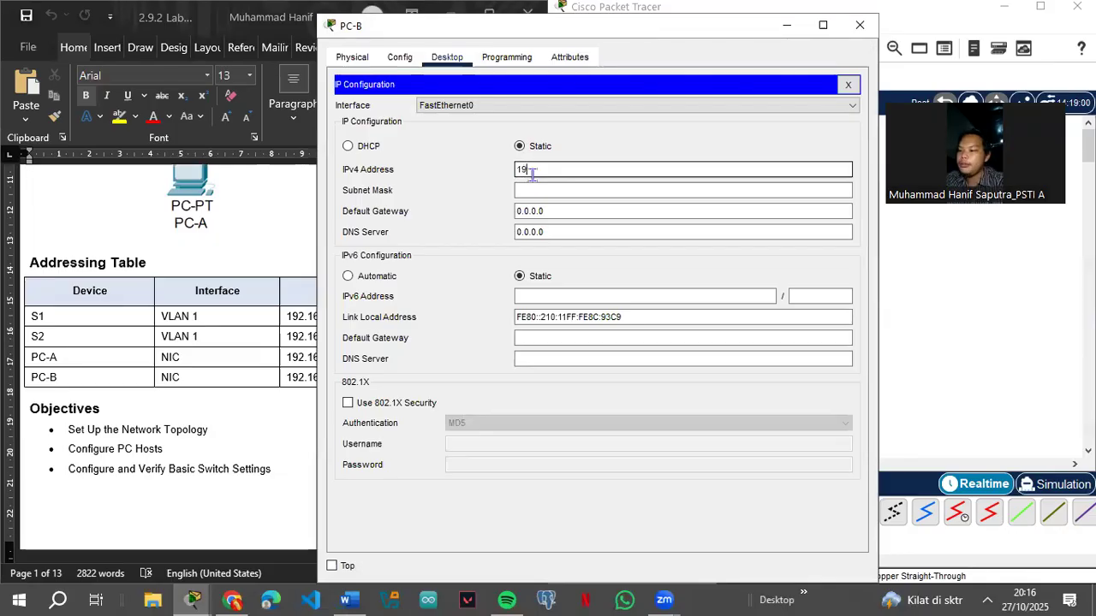
type(".168.")
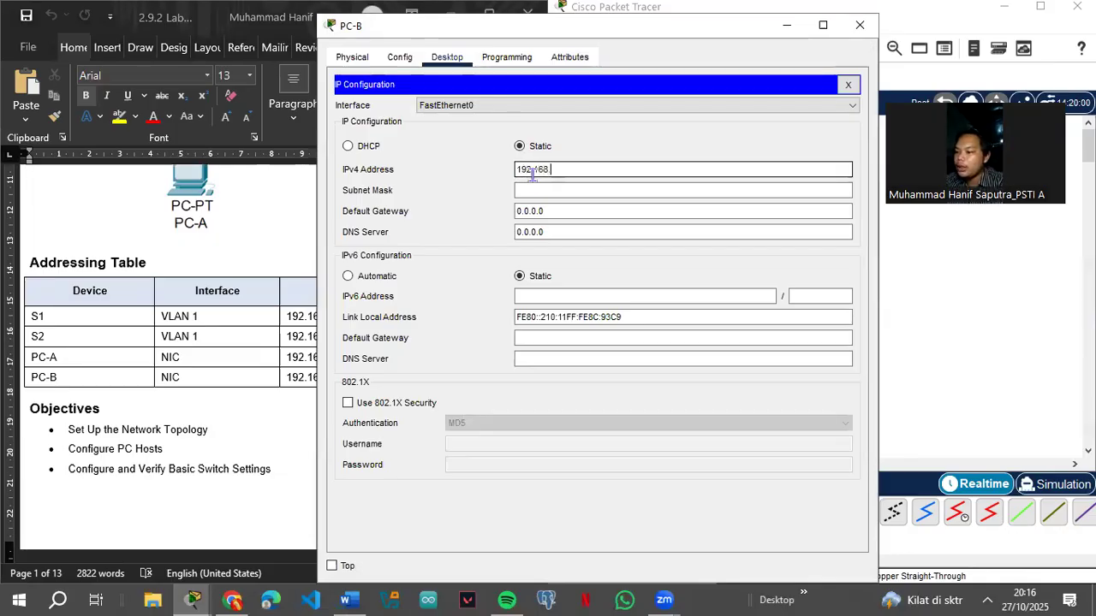
key("BackSpace")
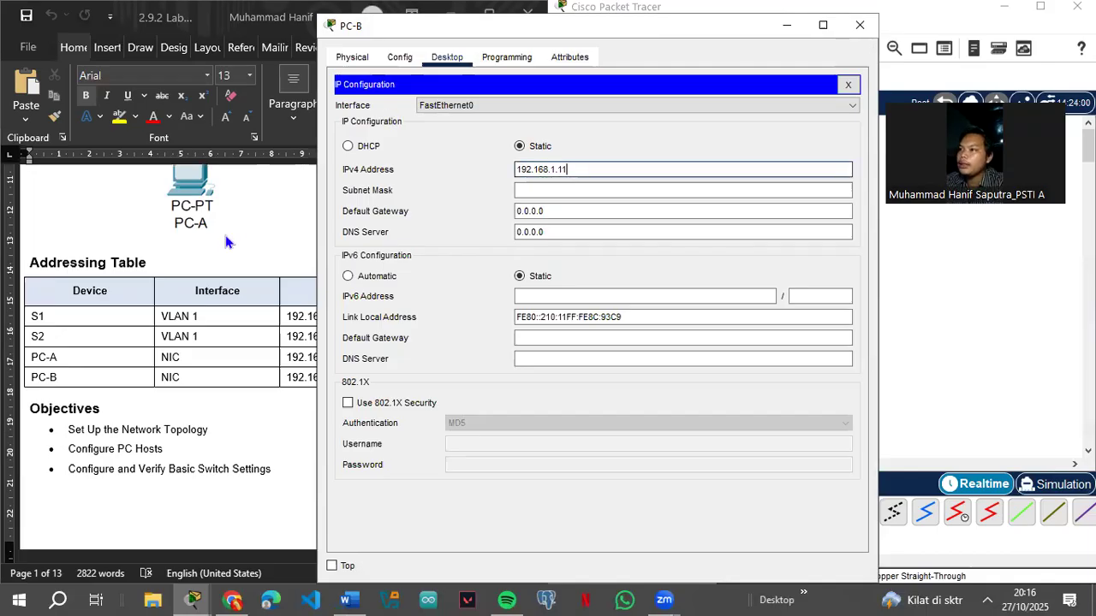
left_click(282, 300)
left_click(638, 190)
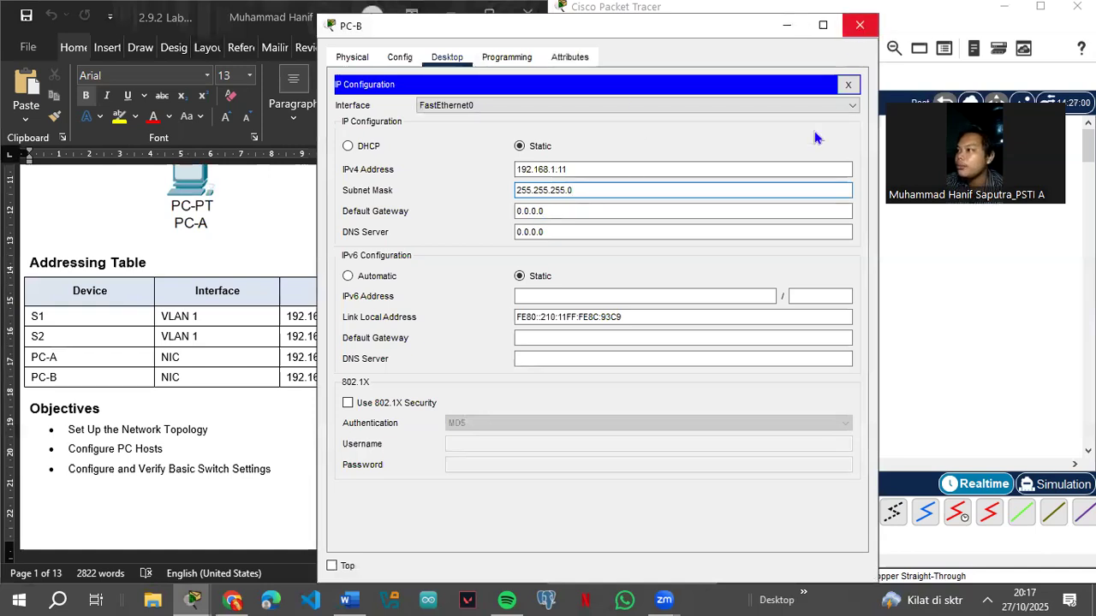
left_click(859, 25)
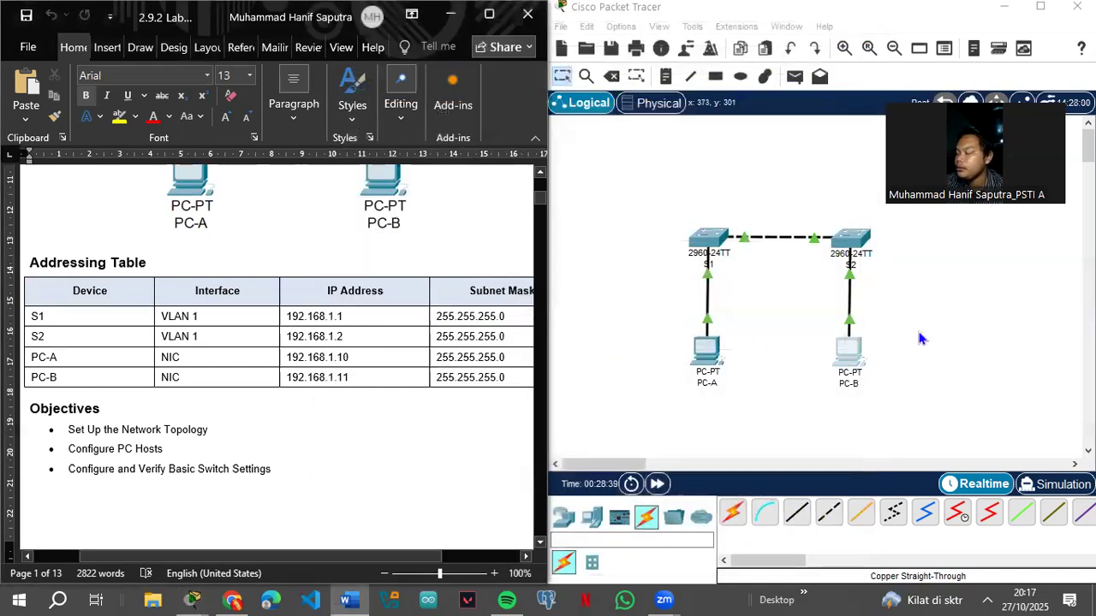
Step: Open PC-A's window and look through its settings pages and Terminal settings
left_click(853, 360)
mouse_move(853, 359)
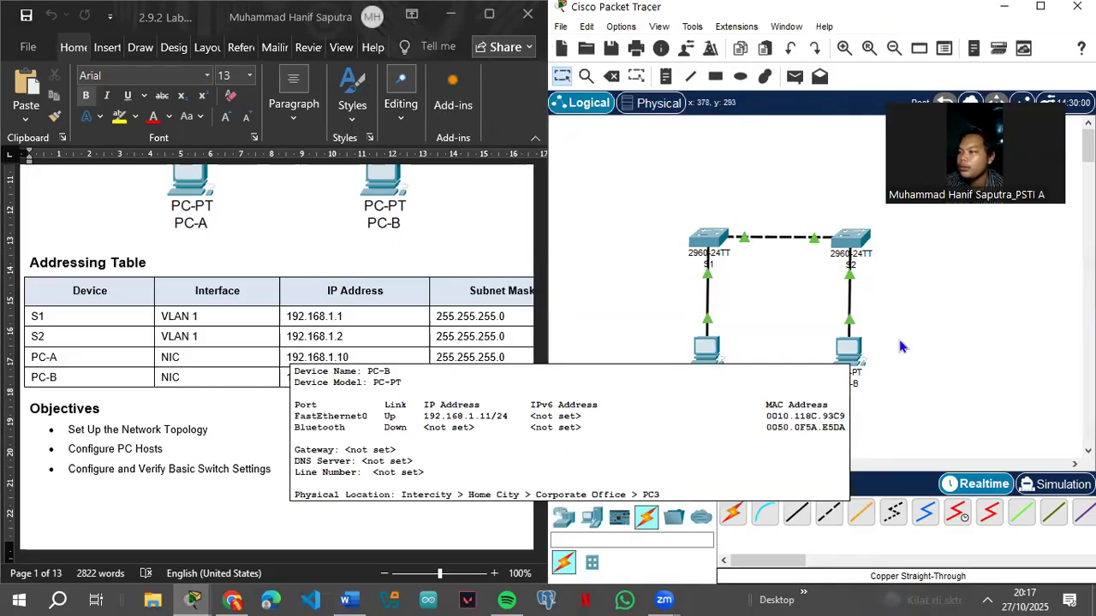
scroll(198, 378, "down", 3)
scroll(199, 378, "down", 10)
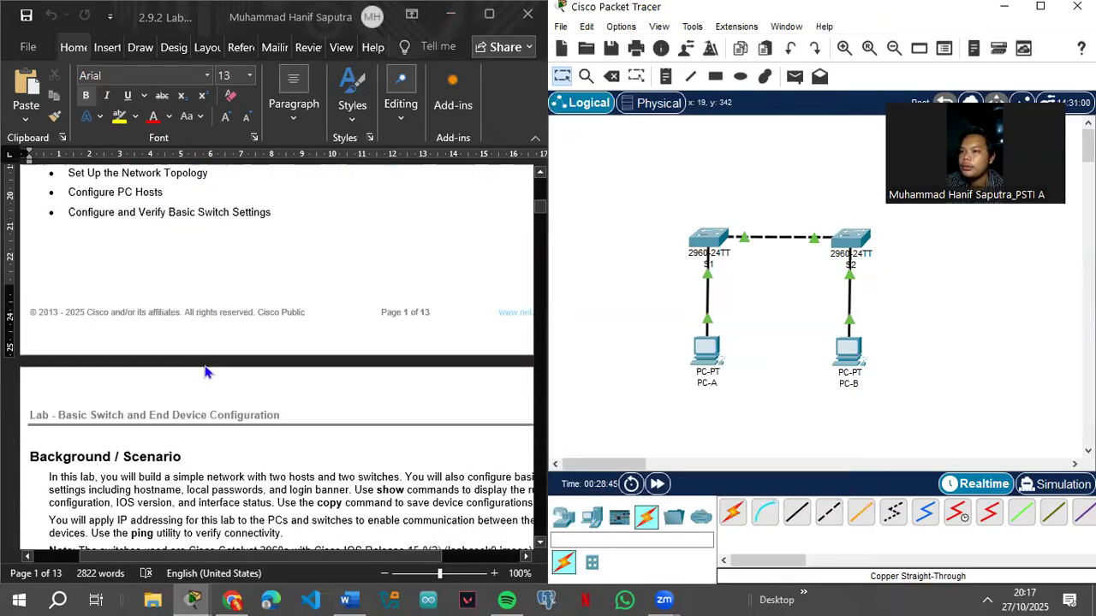
scroll(218, 364, "down", 15)
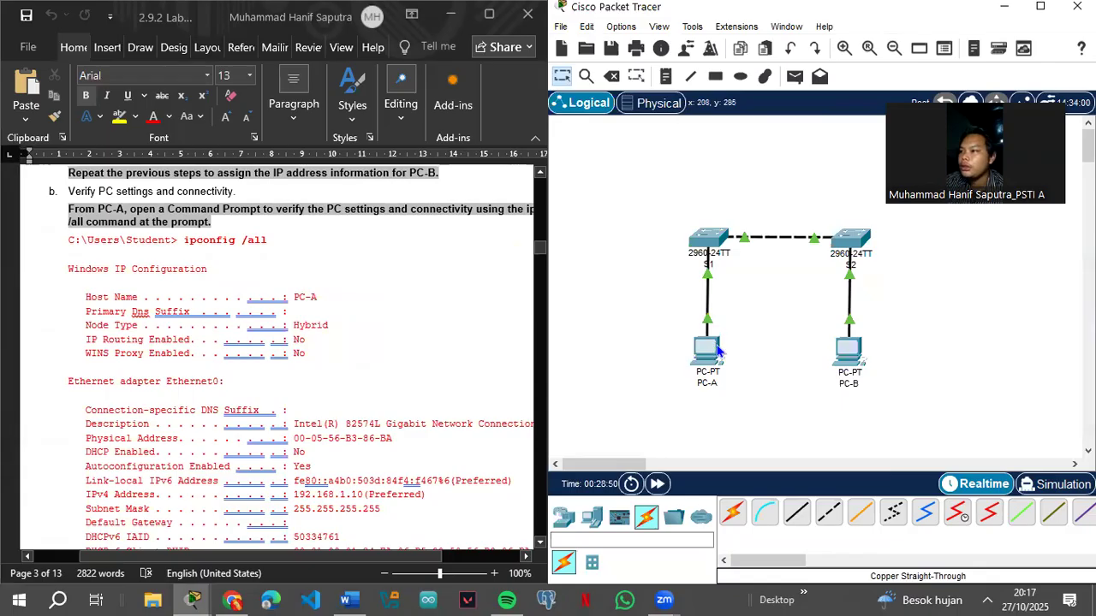
left_click(719, 351)
left_click(455, 60)
left_click(402, 57)
left_click(448, 57)
left_click(505, 57)
left_click(451, 60)
left_click(505, 57)
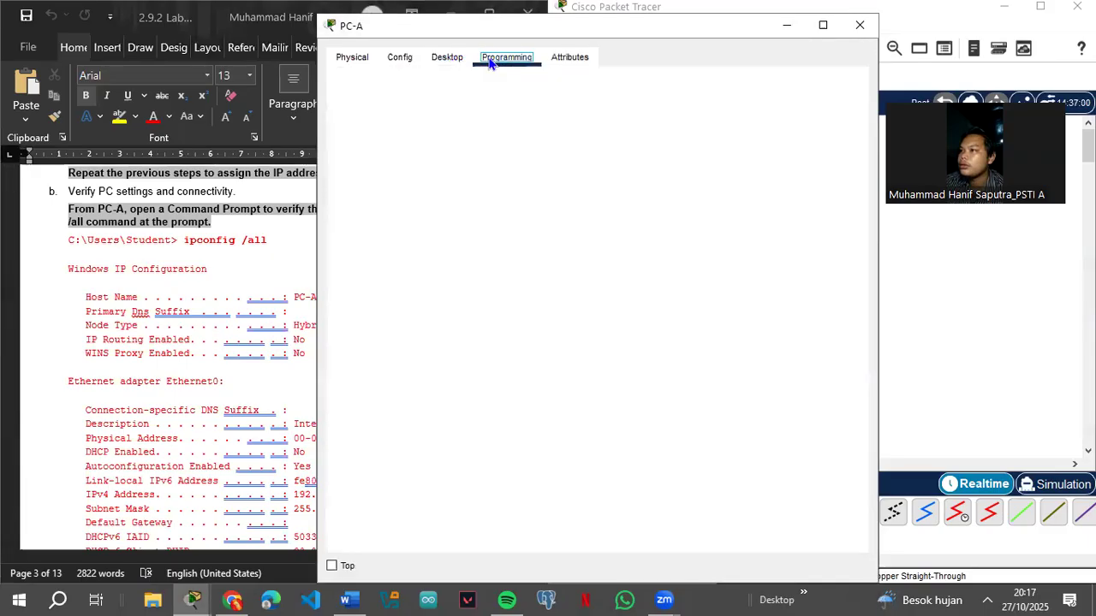
left_click(448, 58)
left_click(848, 86)
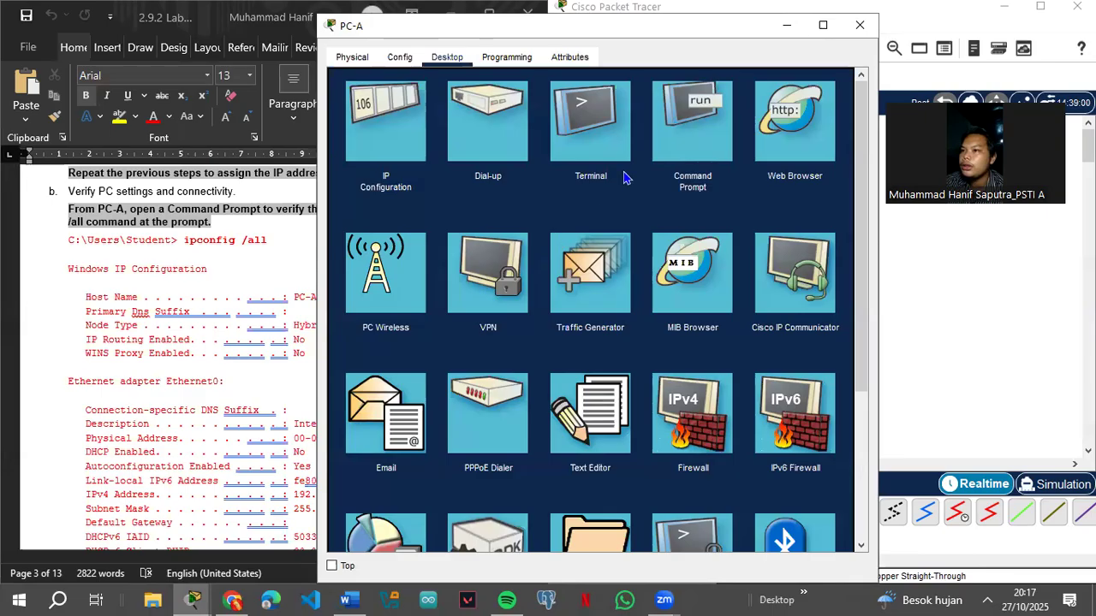
left_click(612, 142)
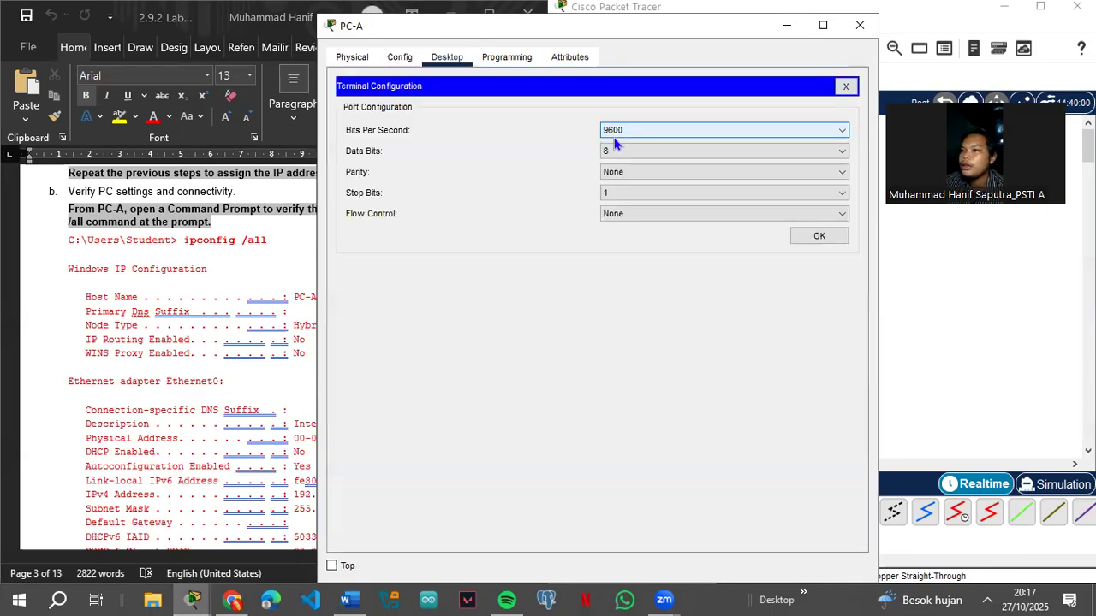
left_click(845, 85)
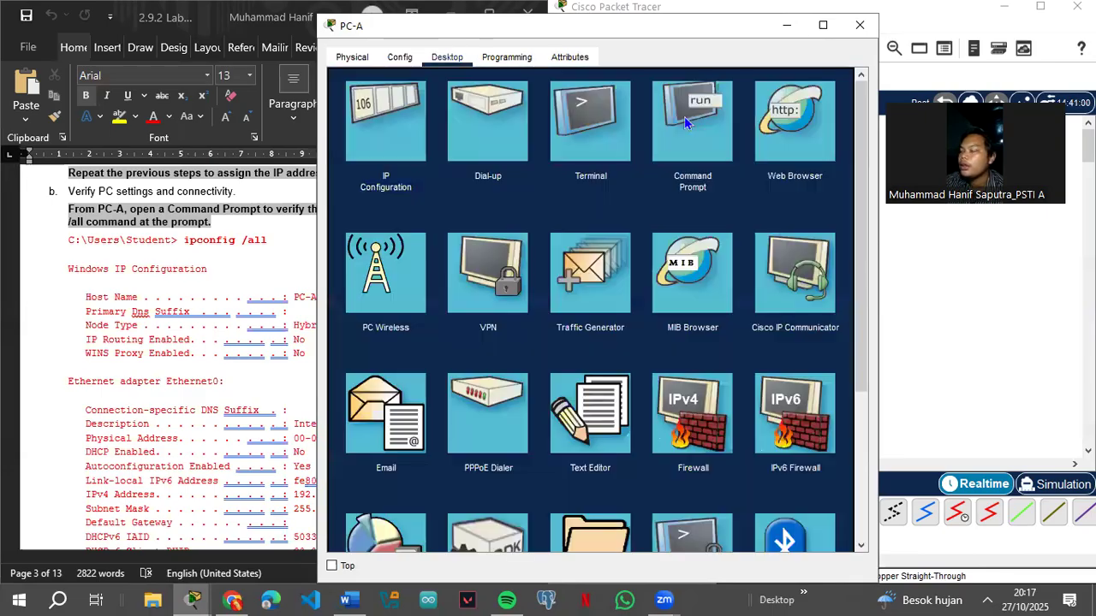
Step: Run ipconfig /all in PC-A's Command Prompt, confirming 192.168.1.10 and 255.255.255.0
left_click(684, 116)
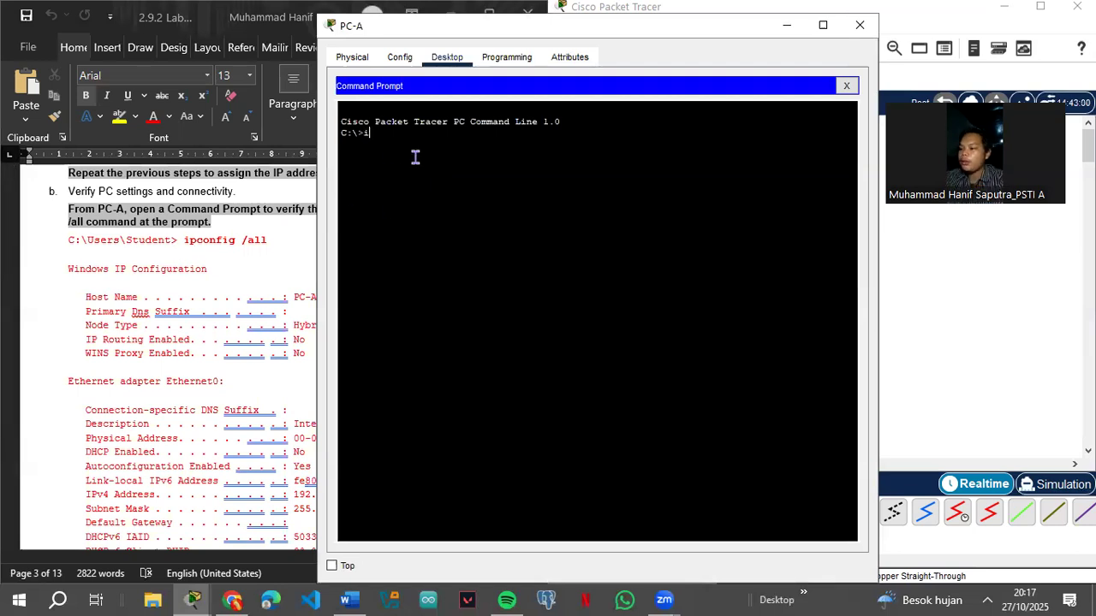
type("conf")
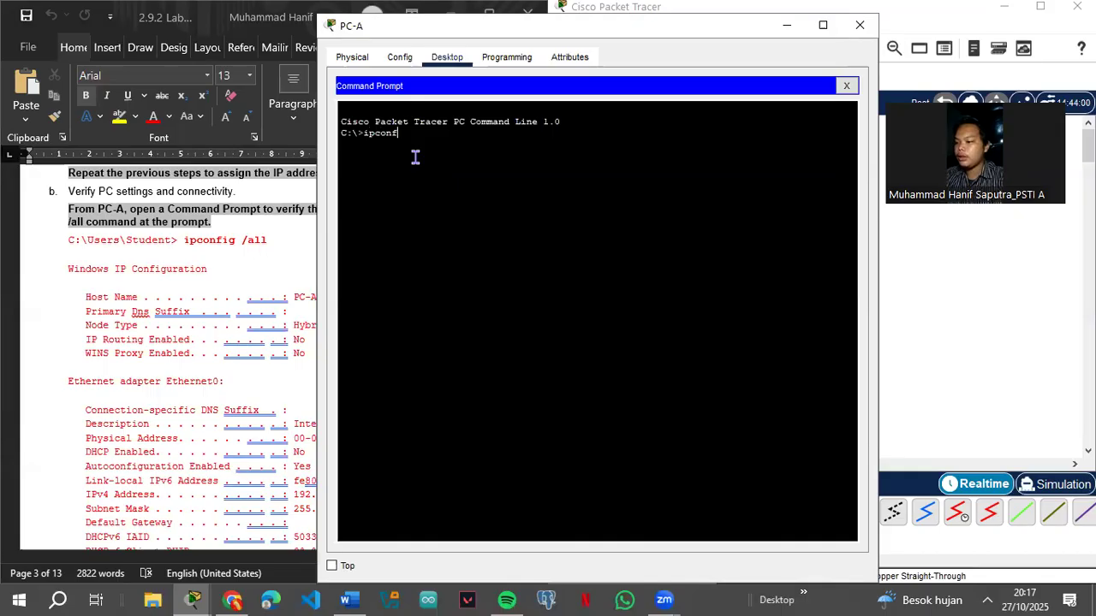
type("ig /all")
key("Return")
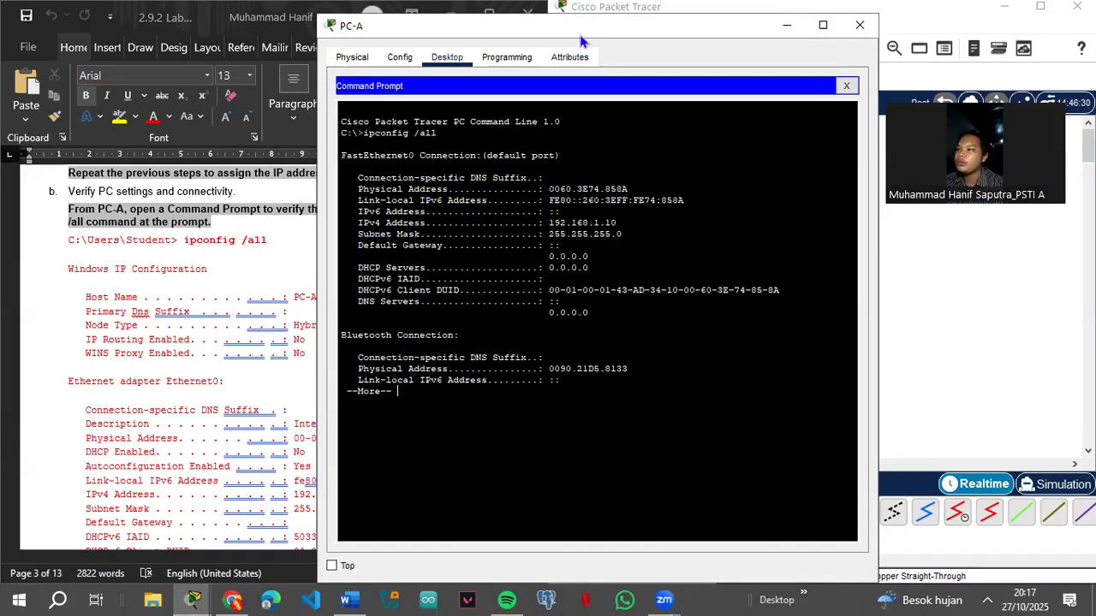
left_click_drag(581, 40, 674, 57)
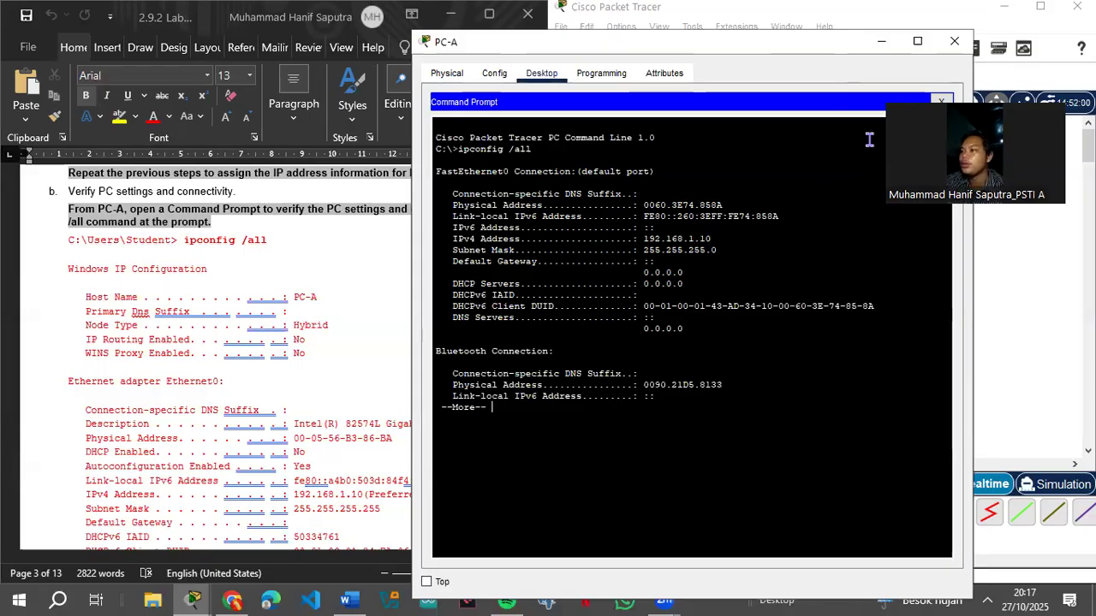
left_click(881, 42)
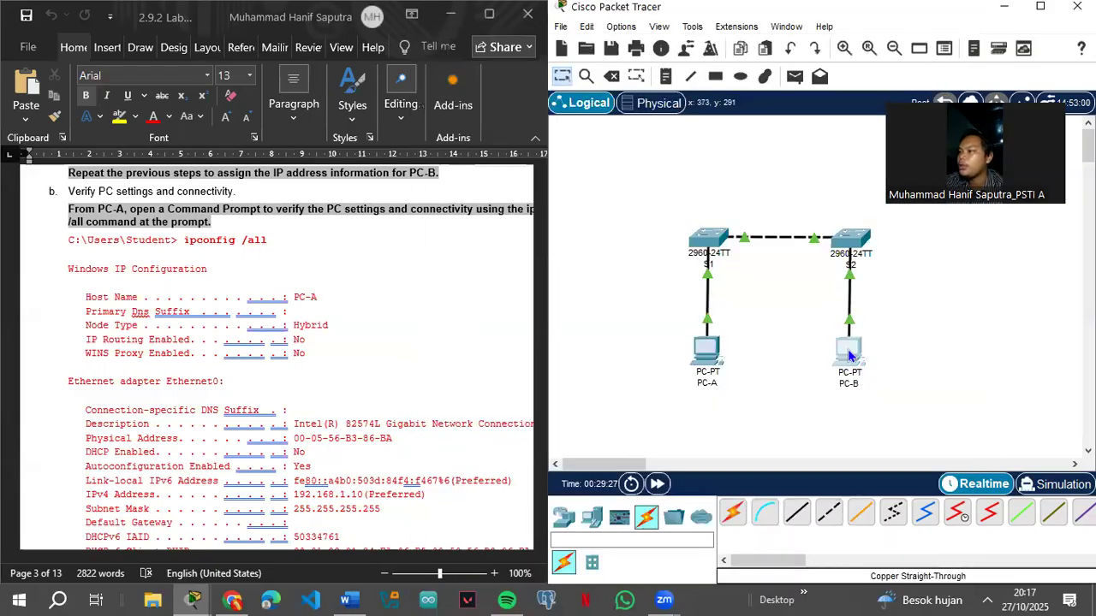
Step: Run ipconfig /all on PC-B to confirm 192.168.1.11, then restore PC-A's command prompt
left_click(847, 354)
left_click(665, 170)
type("ipconfig /a")
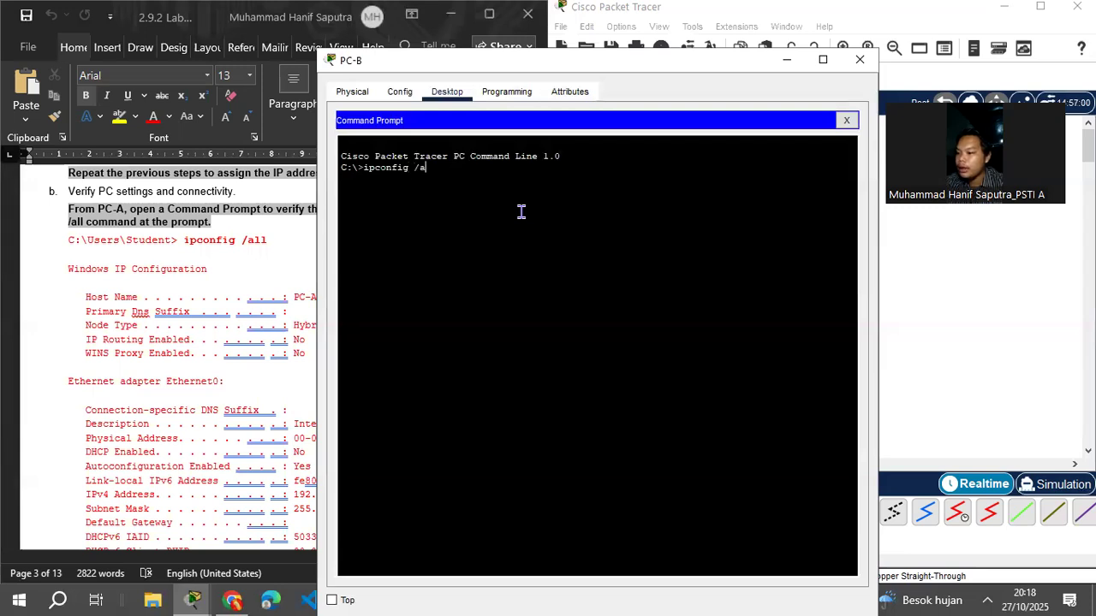
type("ll")
key("Return")
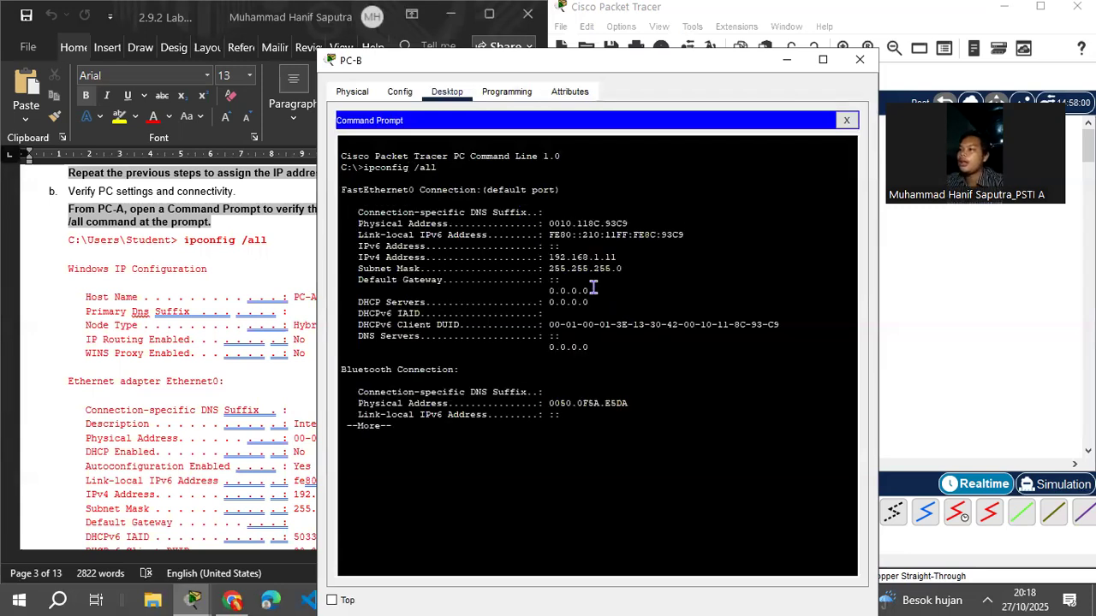
left_click(787, 59)
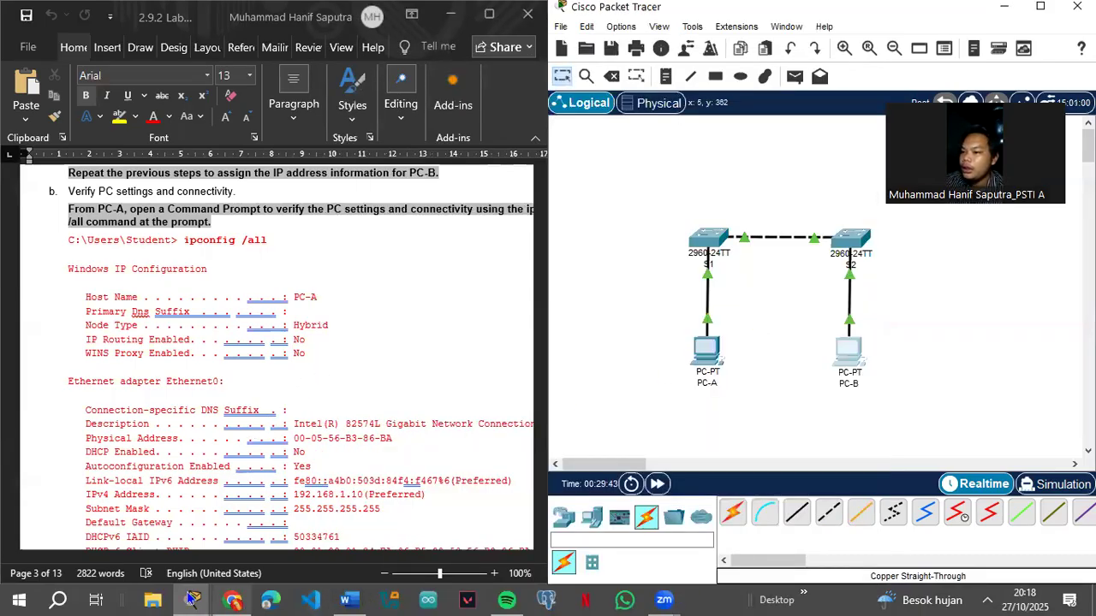
mouse_move(192, 599)
left_click(206, 548)
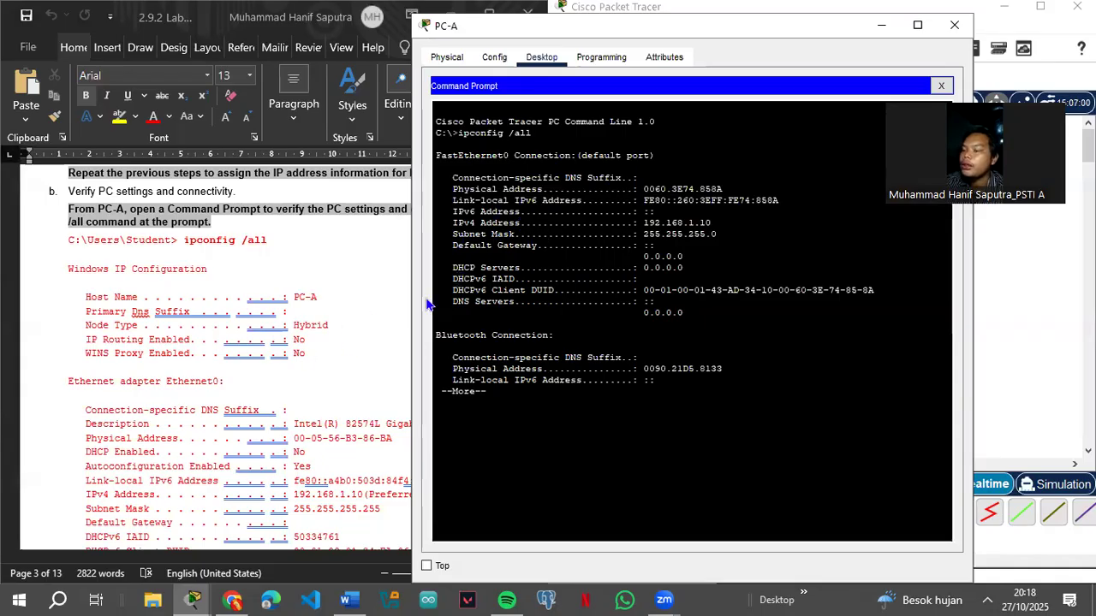
Step: Minimize PC-A's command prompt window so the topology shows again
scroll(238, 368, "down", 3)
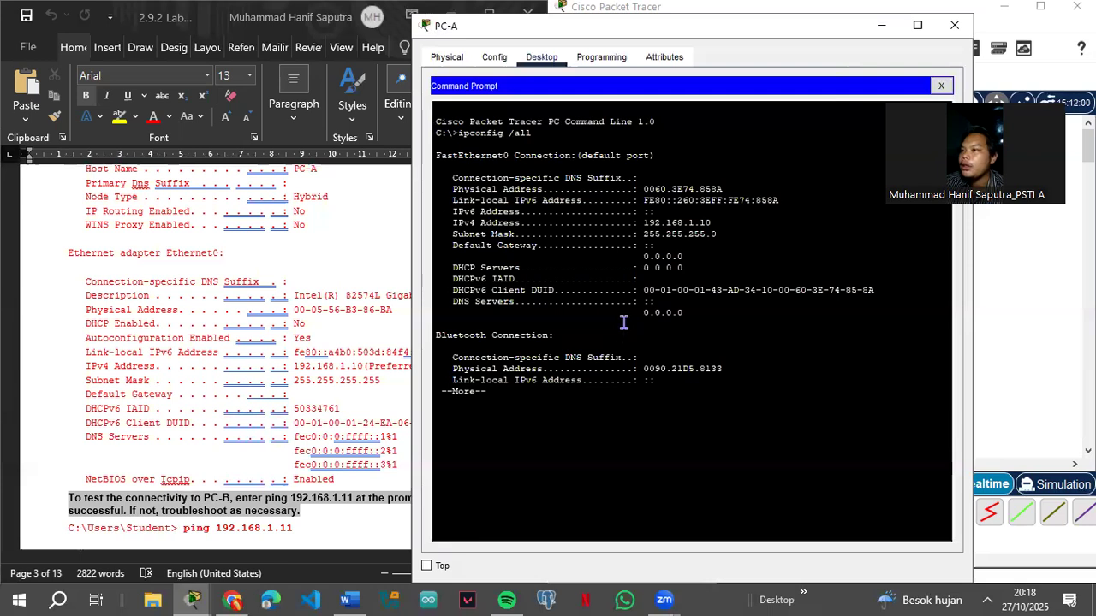
scroll(317, 367, "up", 3)
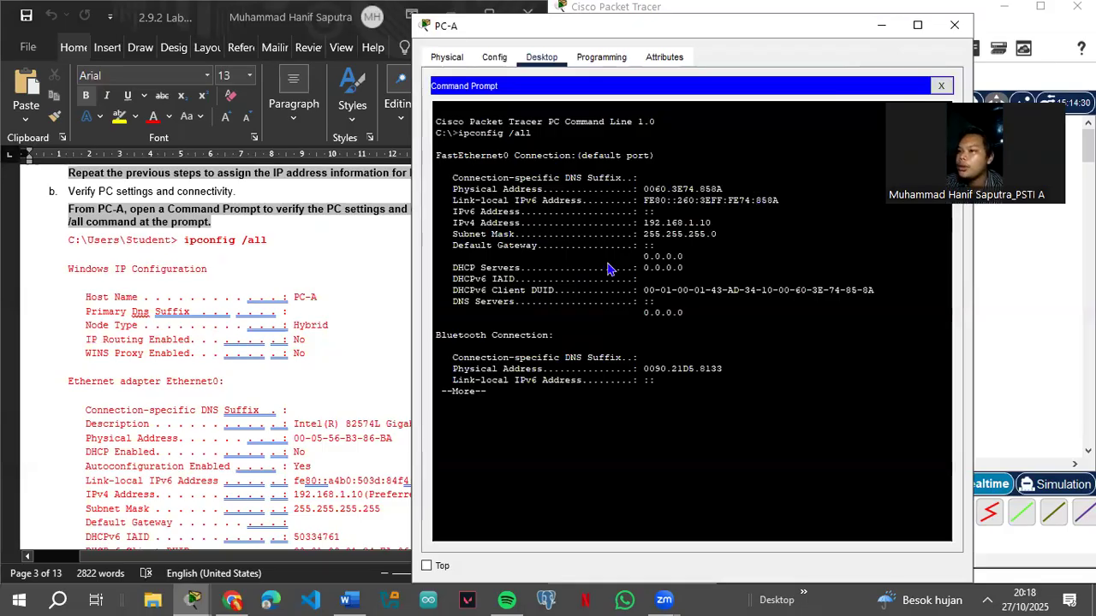
left_click(883, 26)
Step: Scroll the lab guide to the step for pinging 192.168.1.11 from PC-A
scroll(377, 346, "down", 3)
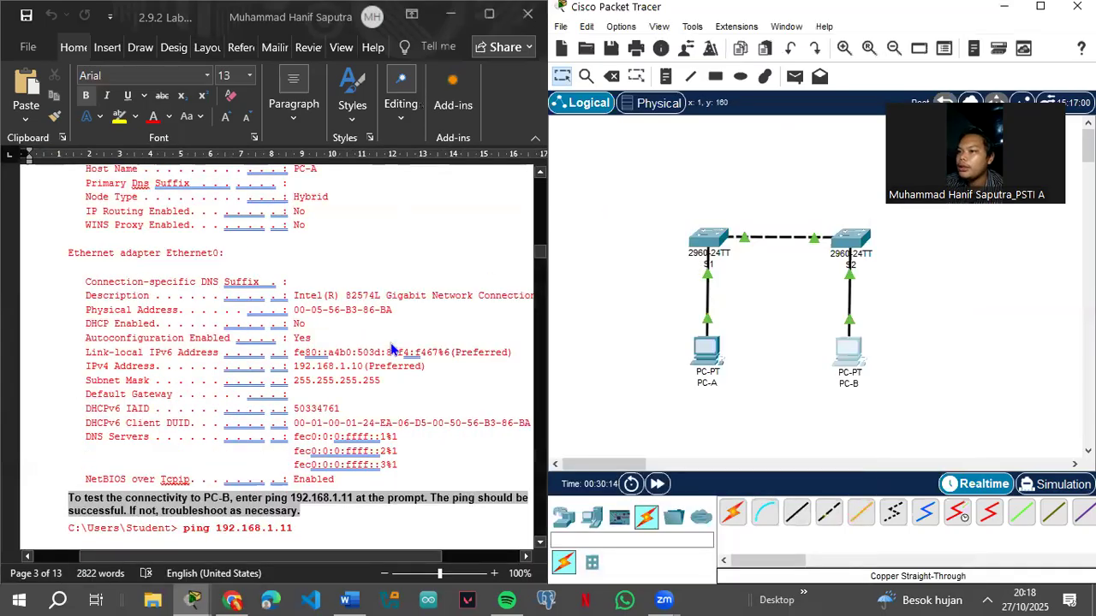
scroll(398, 348, "down", 6)
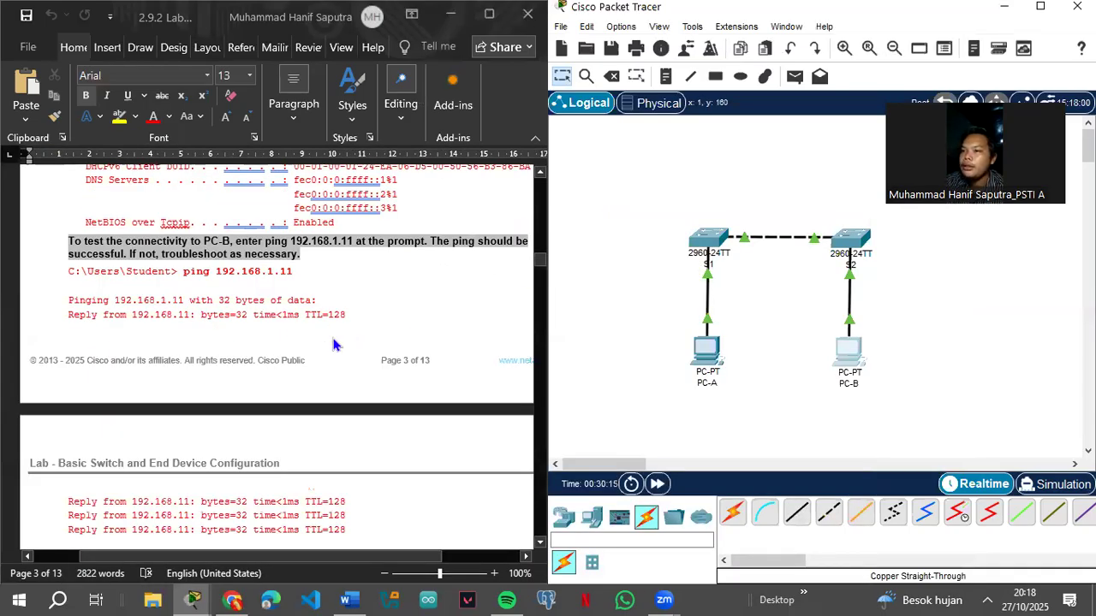
scroll(192, 308, "up", 3)
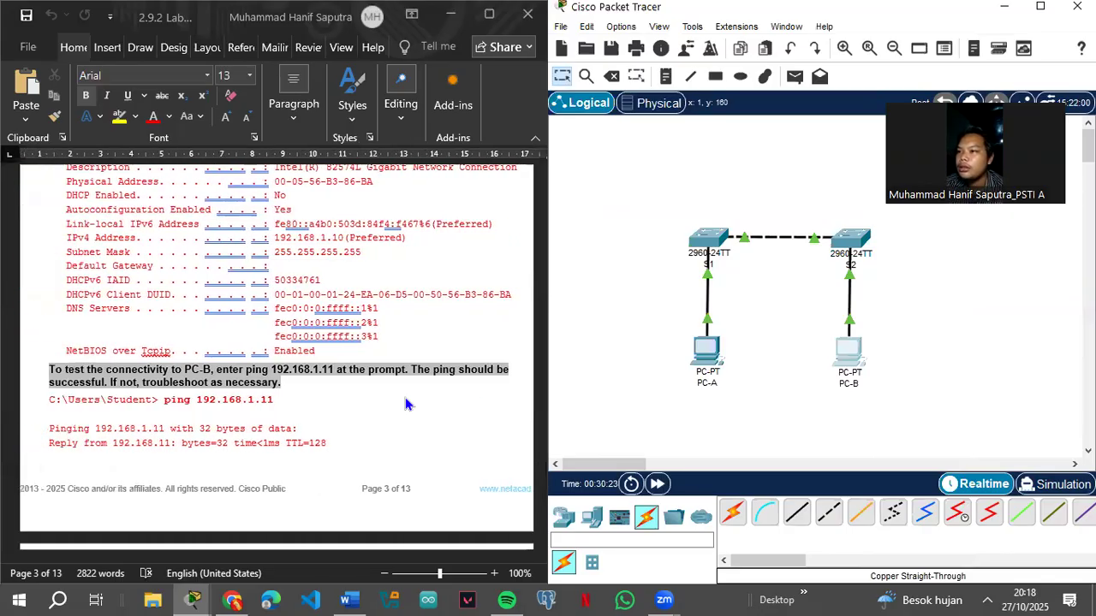
scroll(407, 404, "up", 15)
scroll(407, 404, "down", 6)
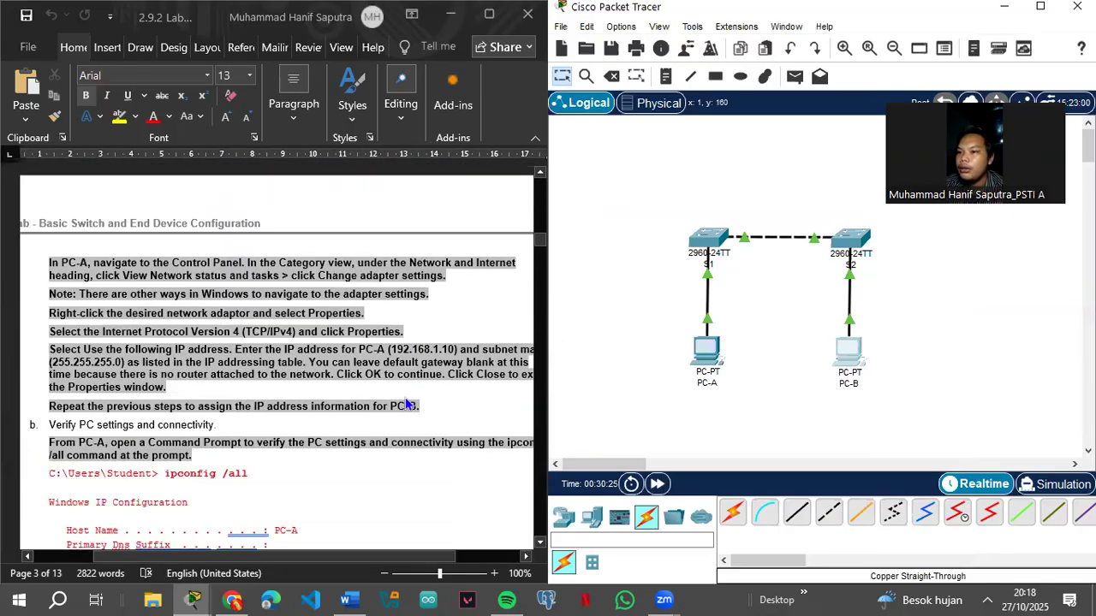
scroll(406, 404, "down", 1)
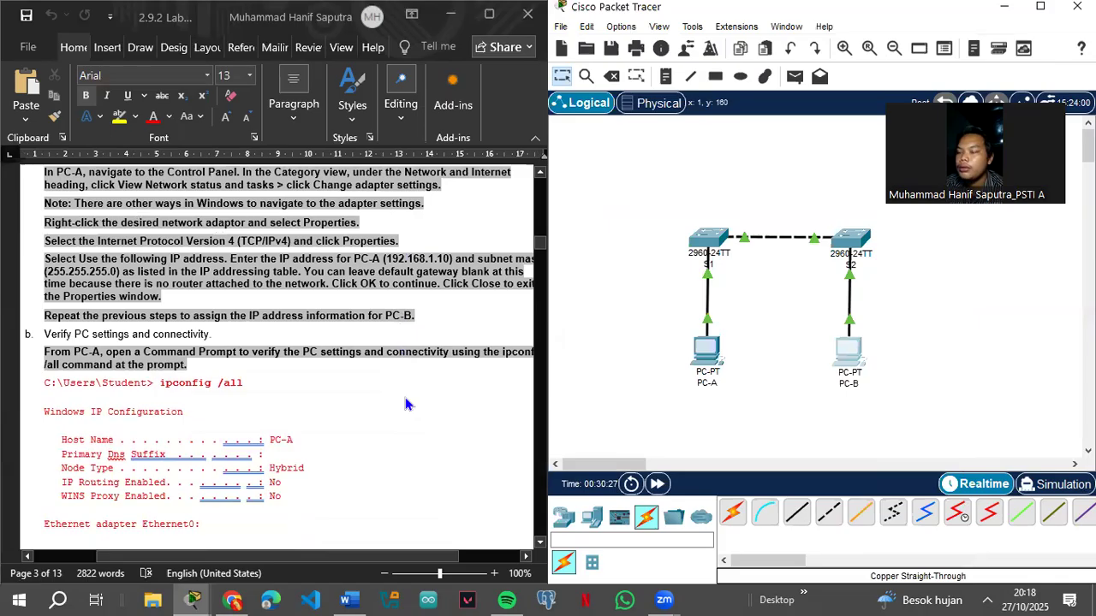
scroll(407, 403, "right", 1)
scroll(406, 404, "left", 1)
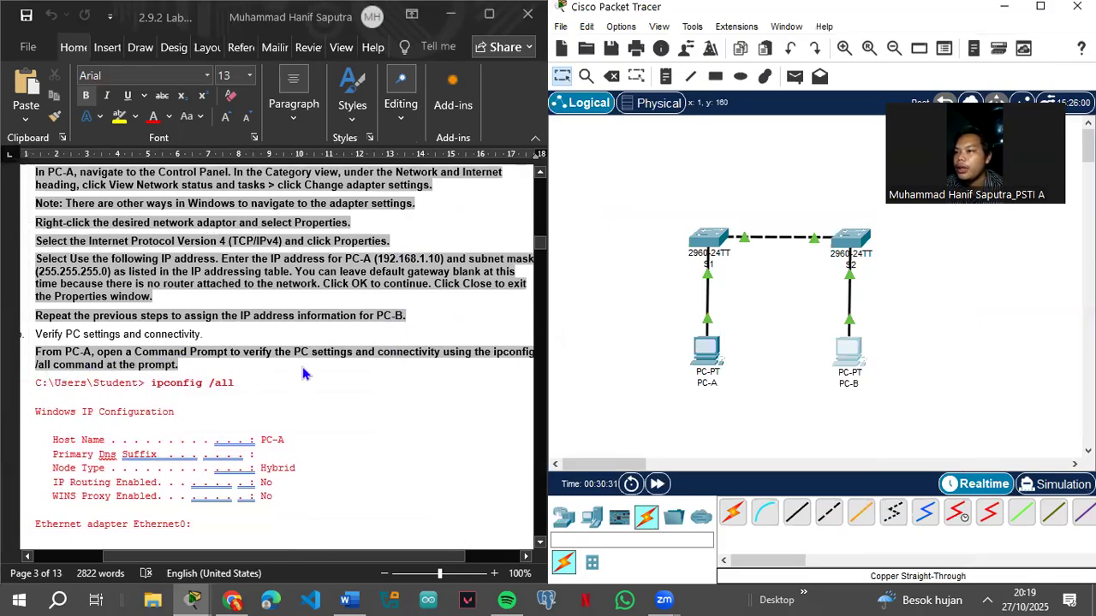
scroll(302, 371, "right", 1)
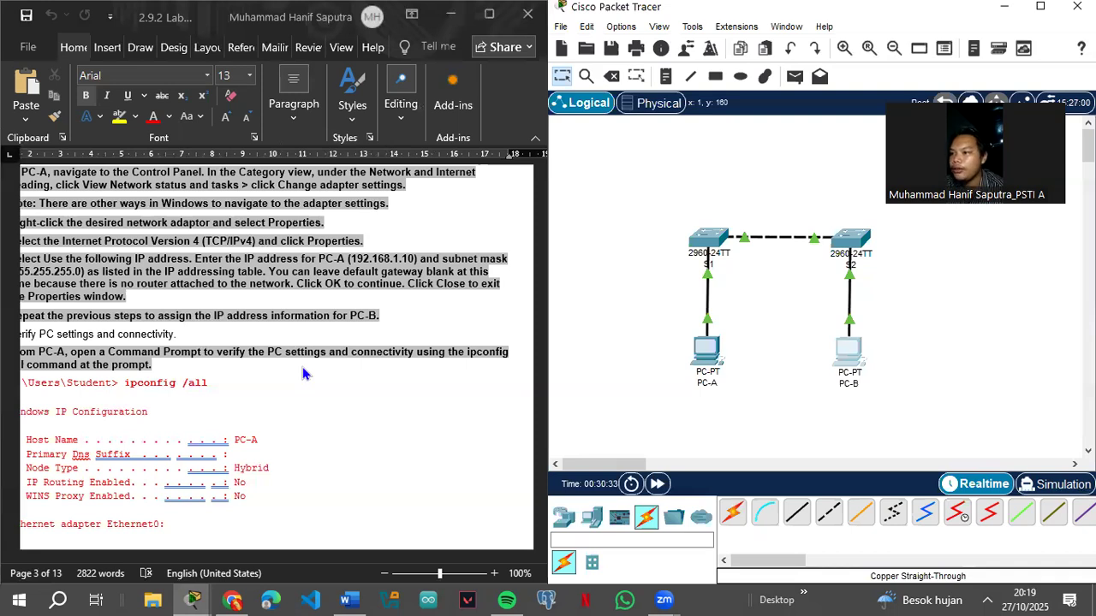
scroll(302, 374, "left", 1)
scroll(302, 373, "down", 4)
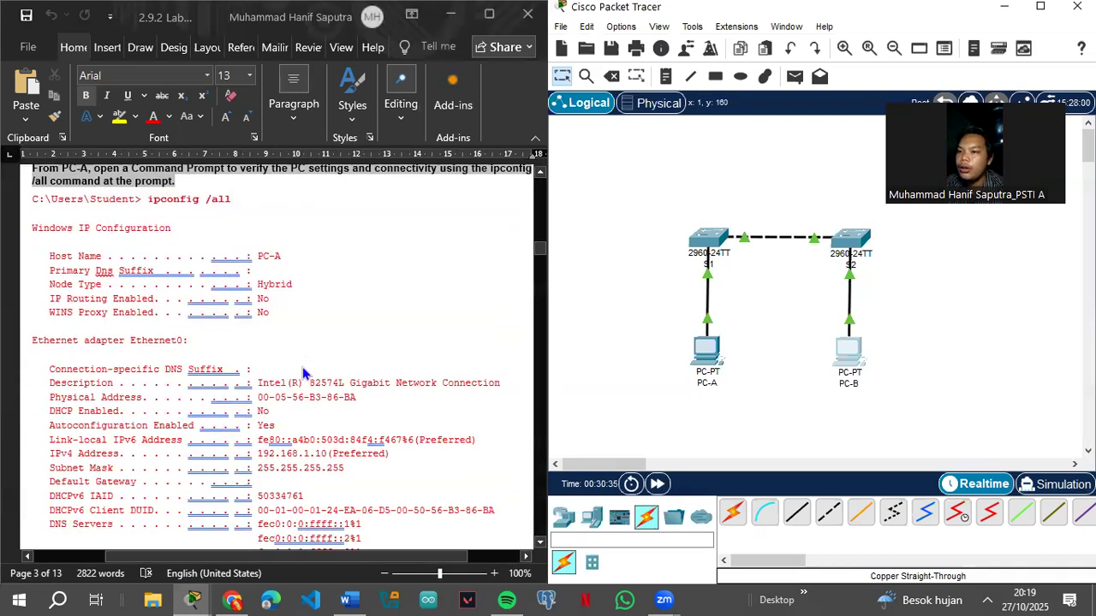
scroll(302, 373, "down", 6)
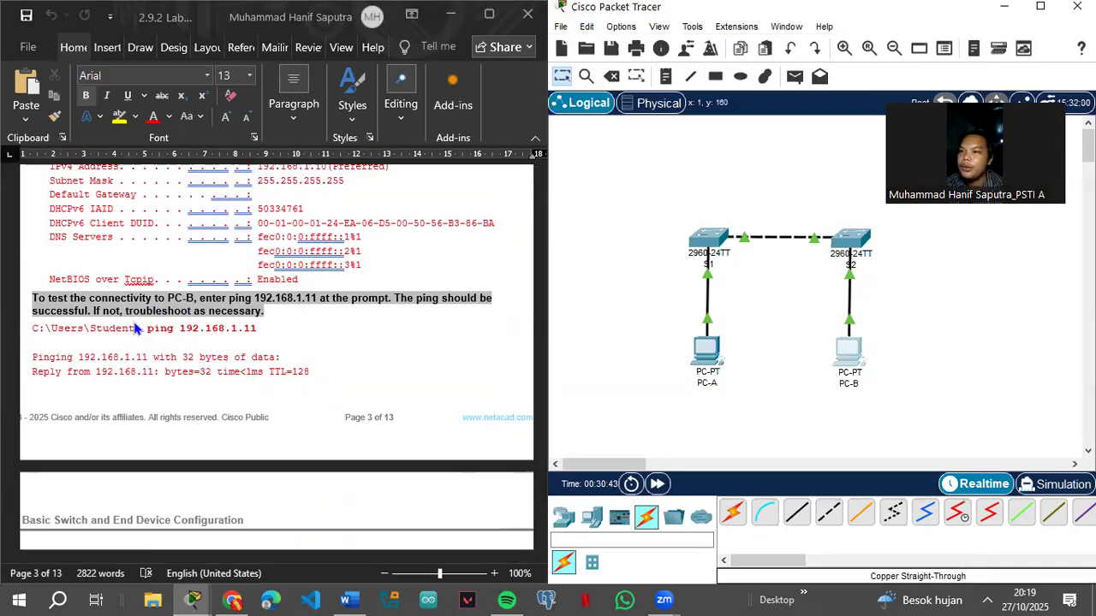
Step: In PC-B's command prompt, ping 192.168.1.11 and get replies with 0% loss
left_click(850, 347)
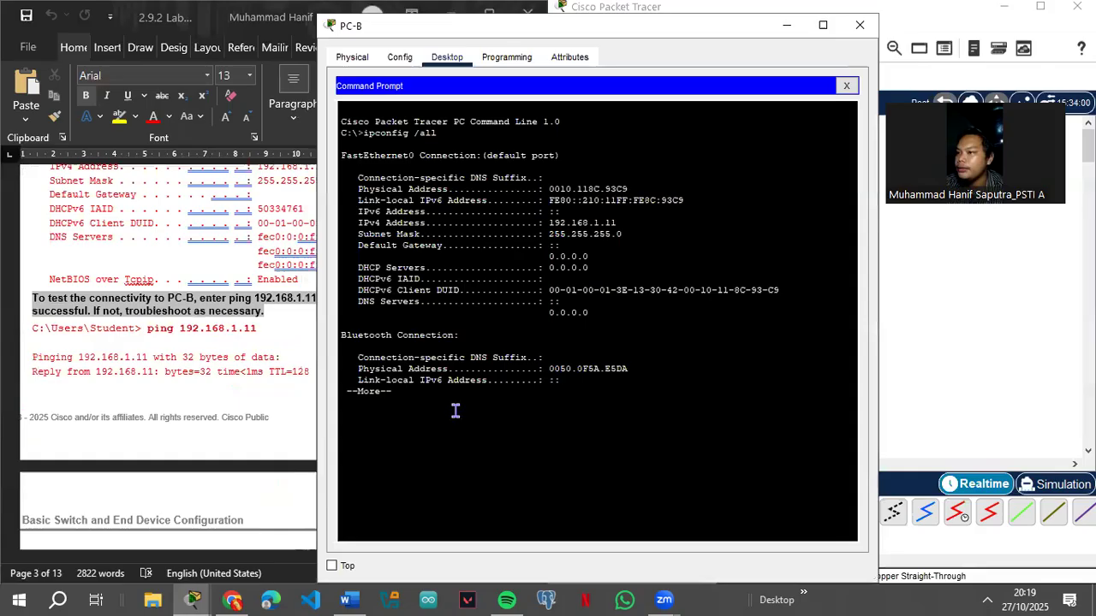
key("Return")
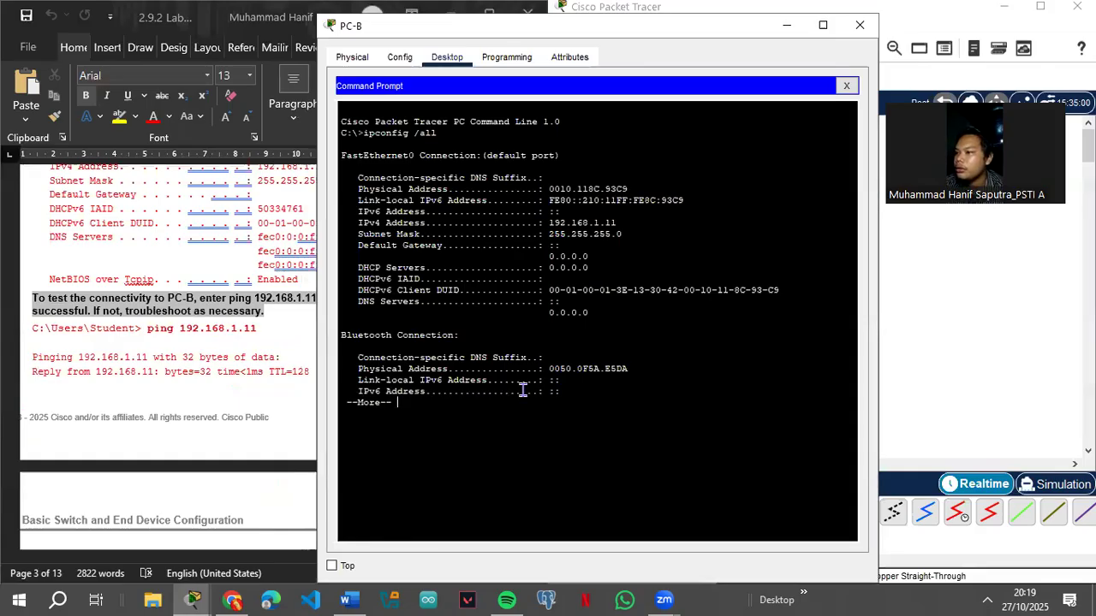
key("Return")
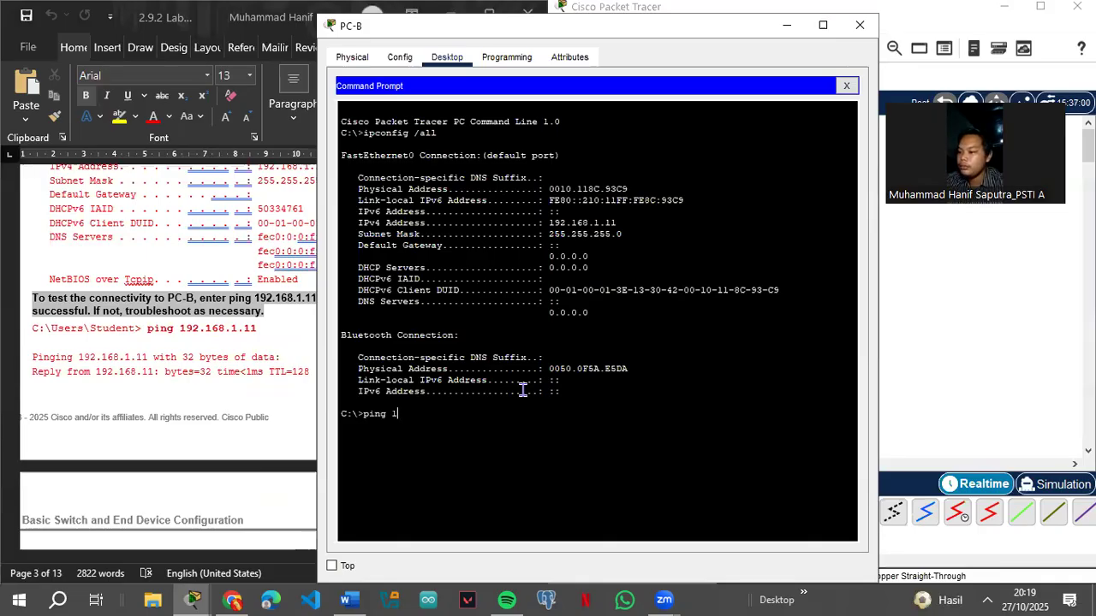
type("68")
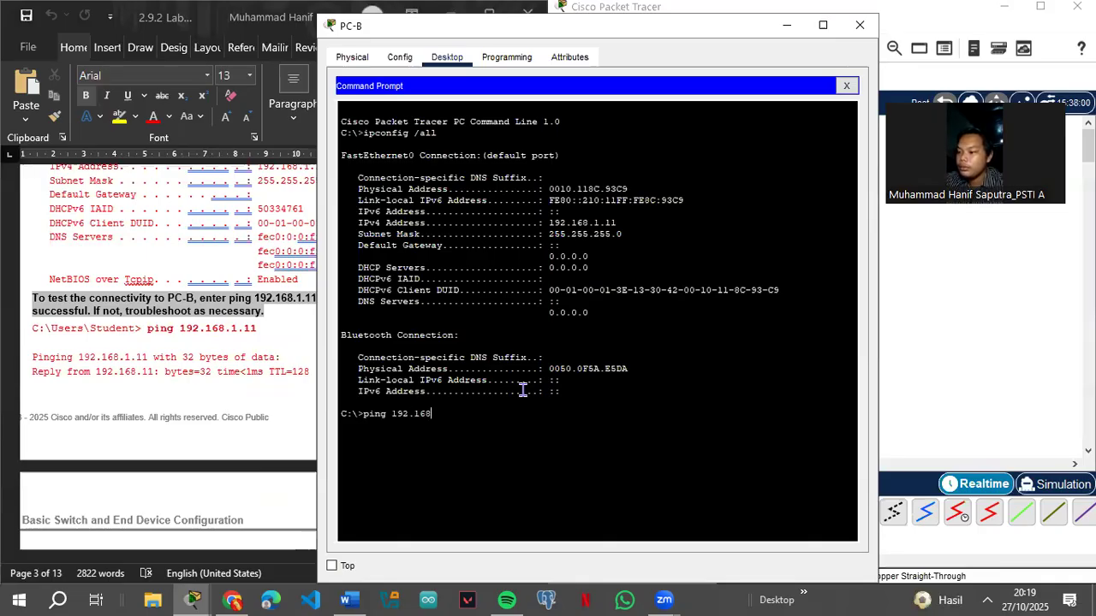
type(".1.11")
key("Return")
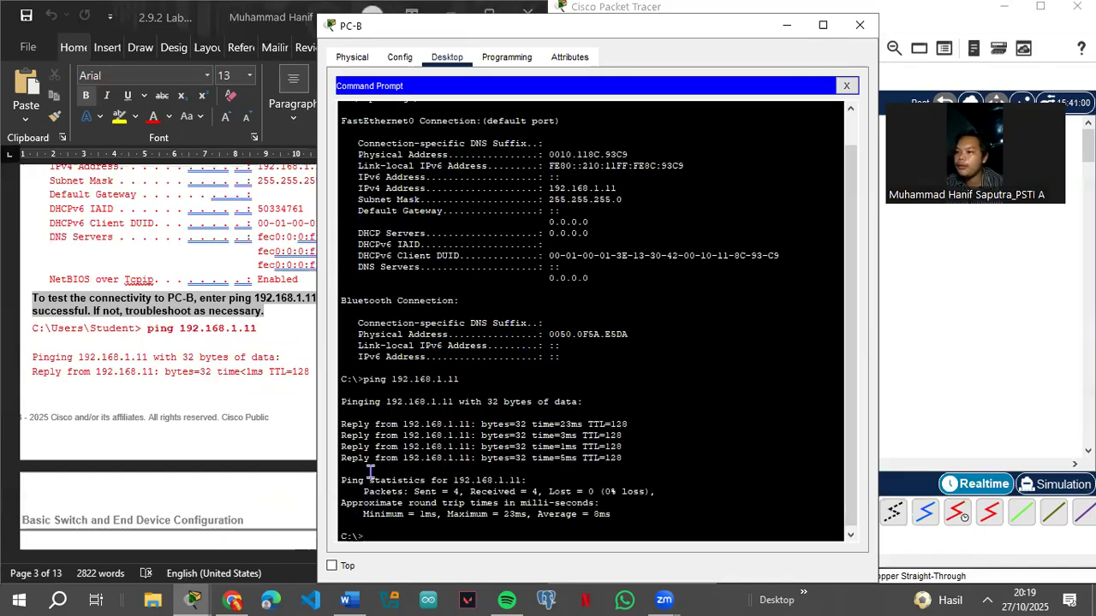
Step: Ping 192.168.1.12, stop it with Ctrl+C after it times out, and minimize PC-B's window
key("Up")
key("BackSpace")
key("BackSpace")
type("0")
key("BackSpace")
type("12")
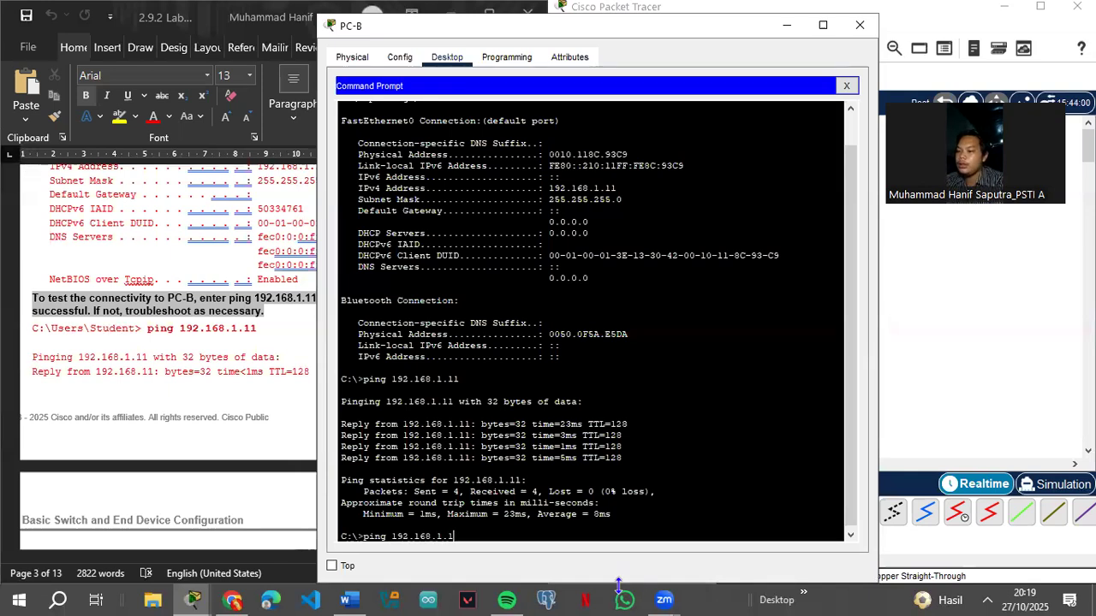
key("Return")
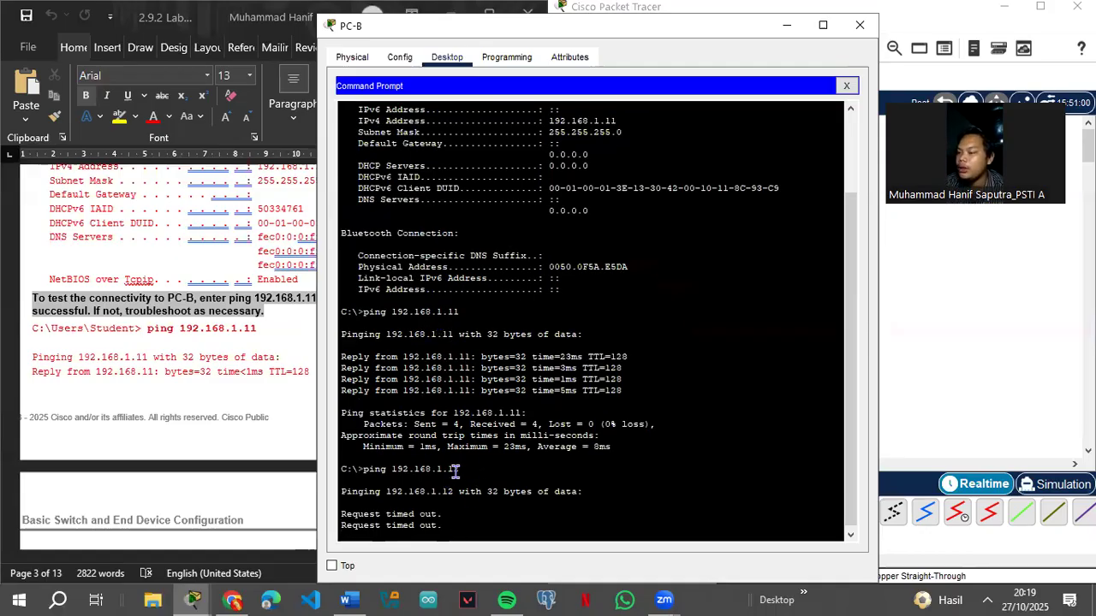
key("ctrl+c")
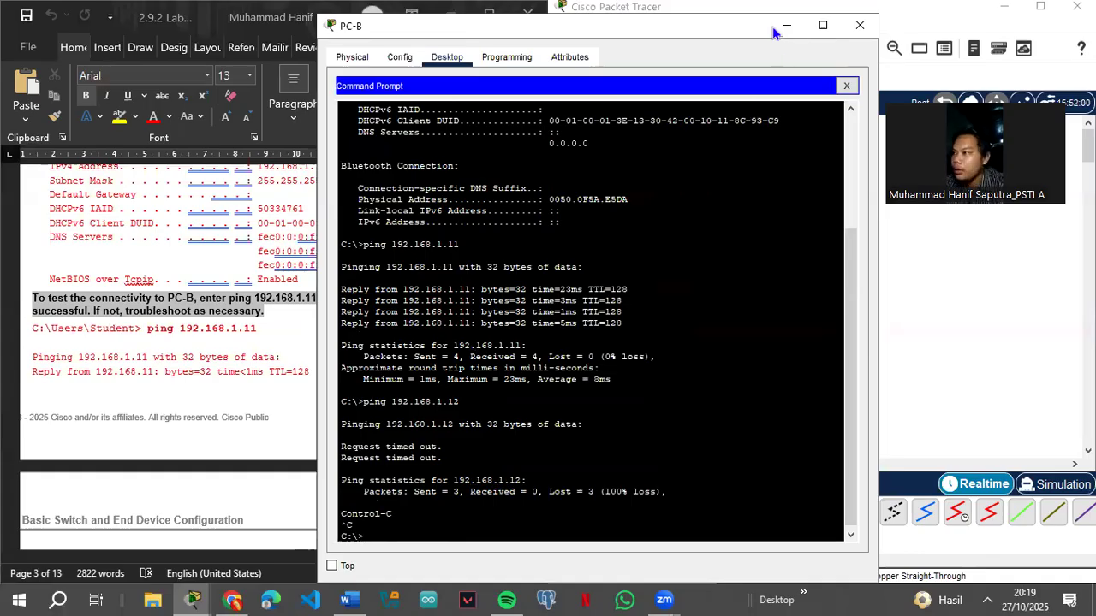
left_click(784, 25)
Step: Scroll the lab guide down to Step 3
scroll(257, 340, "down", 7)
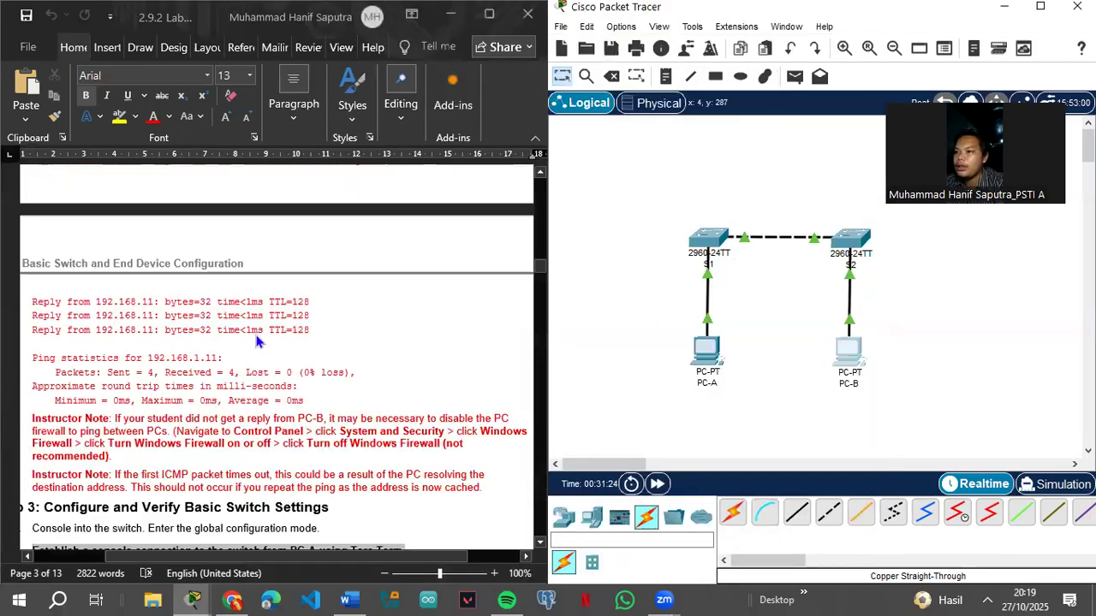
scroll(276, 355, "down", 3)
scroll(282, 359, "down", 3)
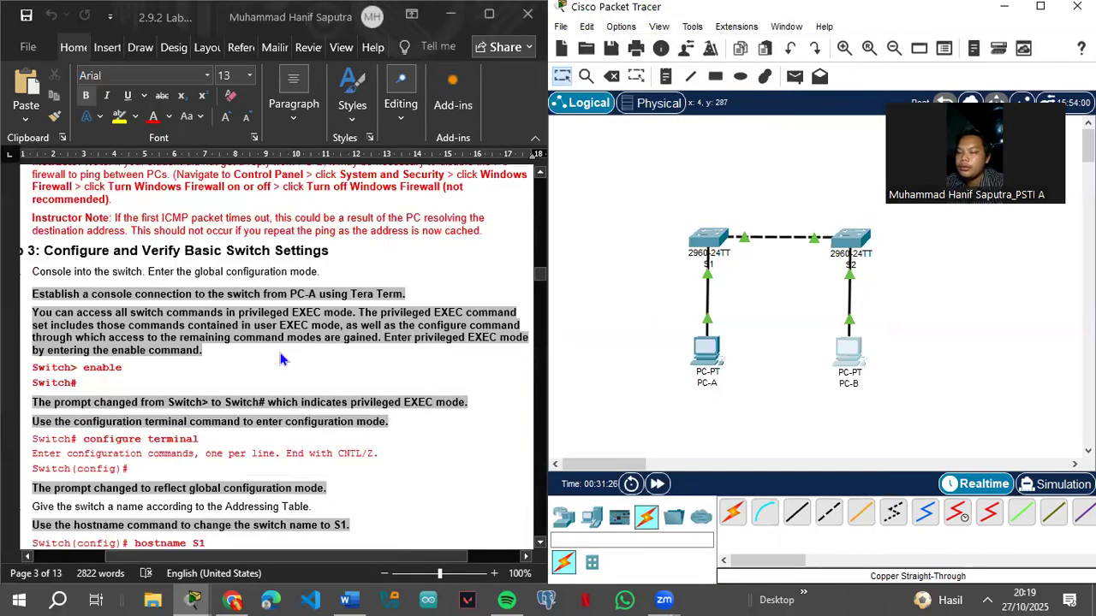
left_click(230, 465)
left_click_drag(194, 556, 131, 557)
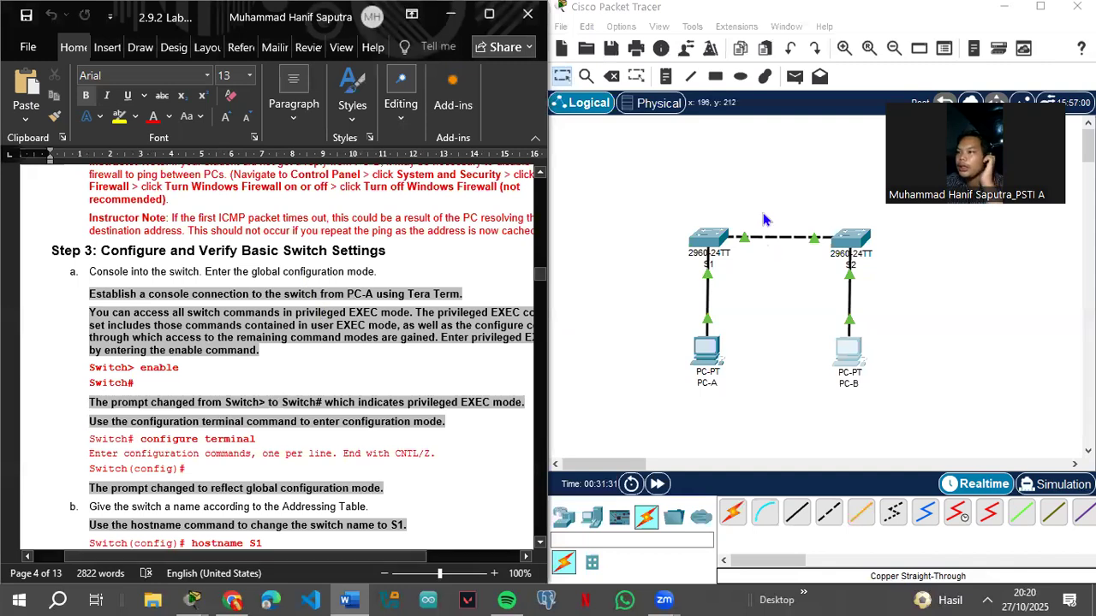
Step: Open switch S1's CLI and move its window to the right
left_click(698, 238)
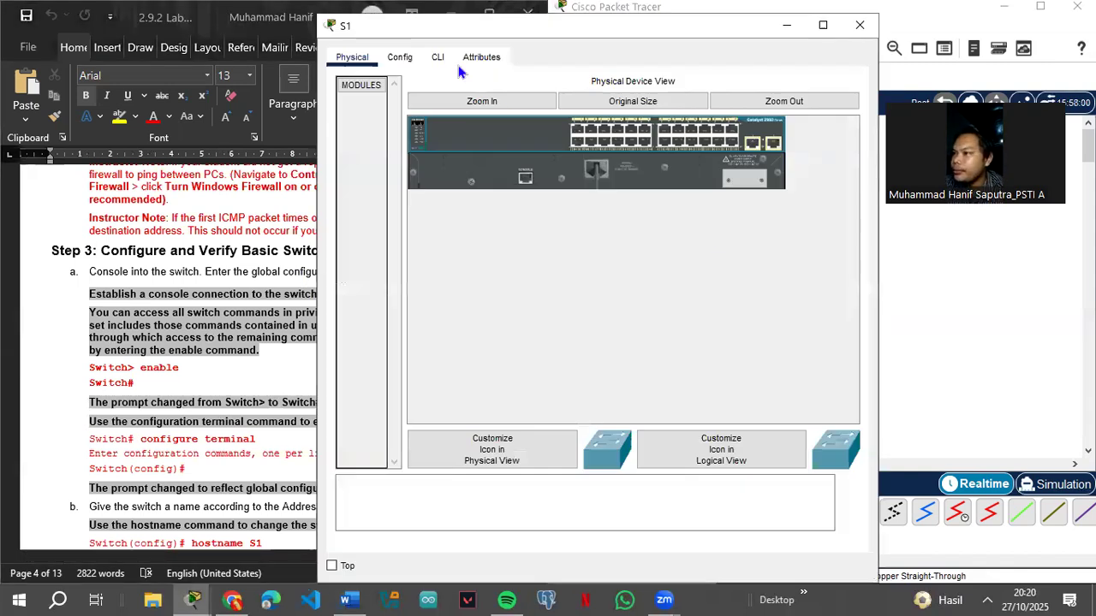
left_click(409, 62)
left_click(437, 58)
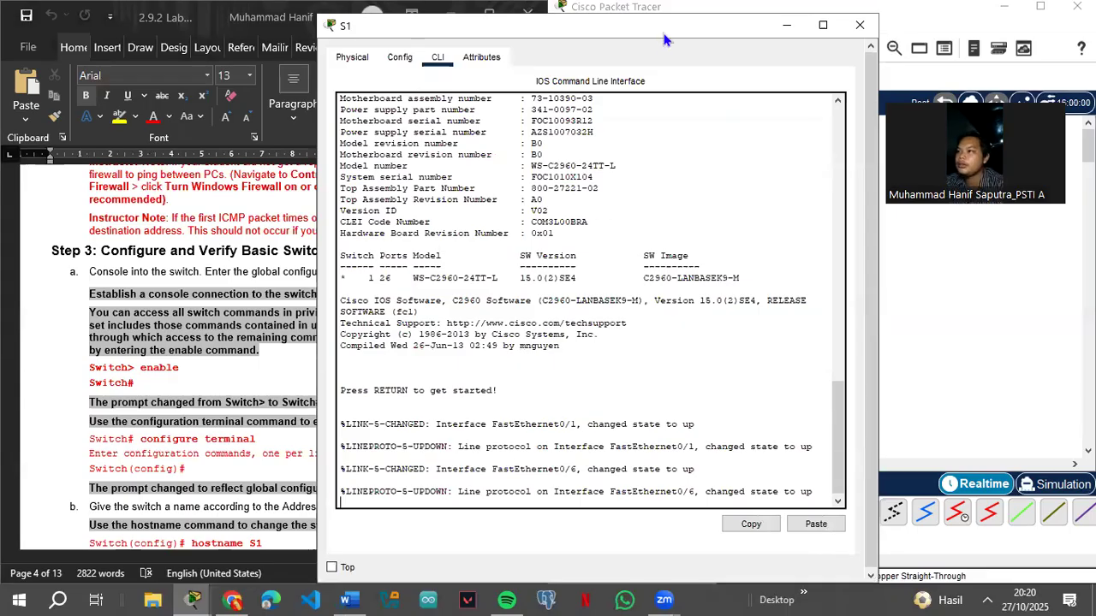
left_click_drag(666, 39, 873, 33)
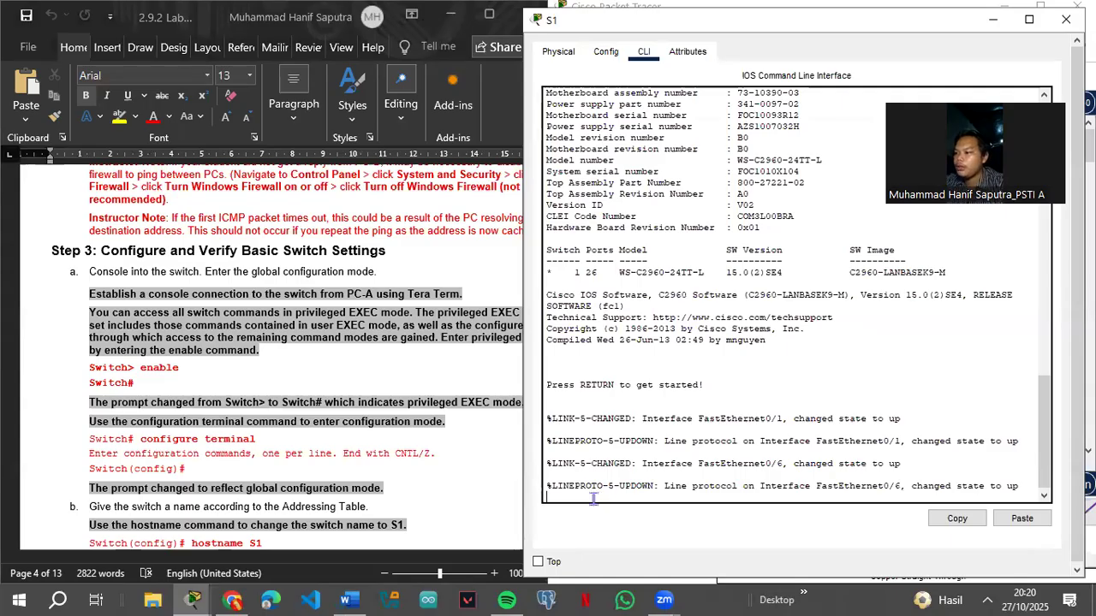
Step: Enter privileged EXEC and then global configuration mode with enable and config t
key("Return")
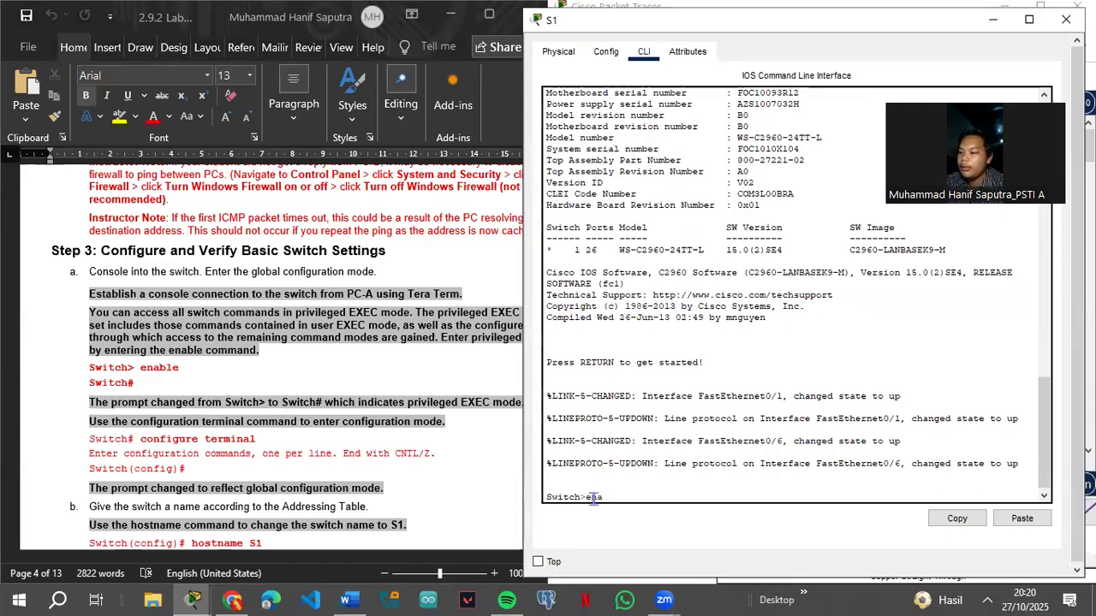
type("enable")
key("Return")
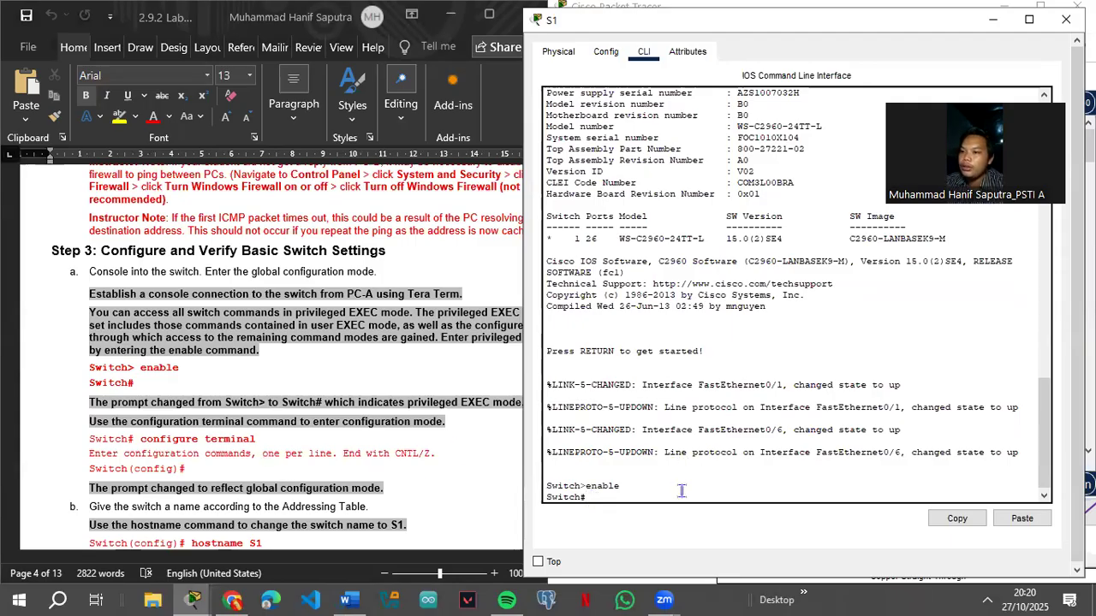
type("con")
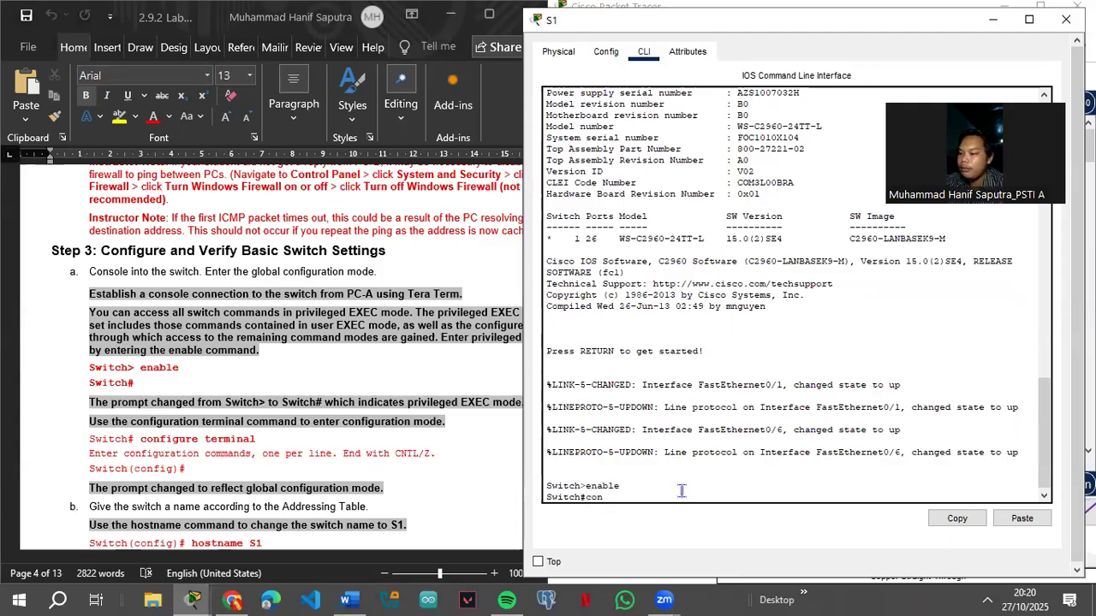
type("fig t")
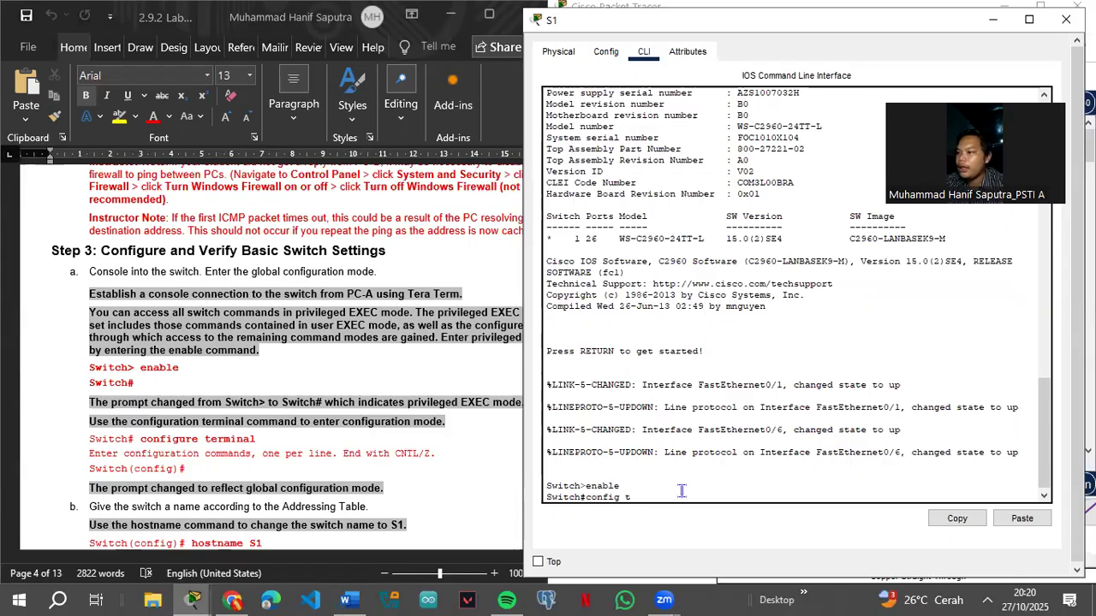
key("Return")
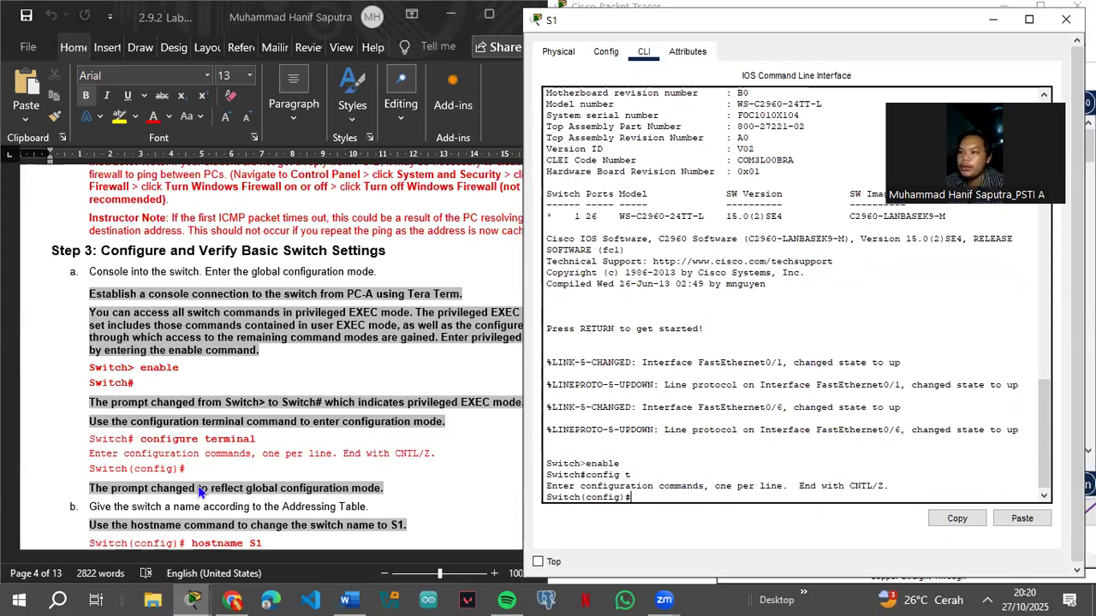
Step: Set the hostname to S1 and disable DNS lookup with no ip domain-lookup
scroll(216, 476, "down", 3)
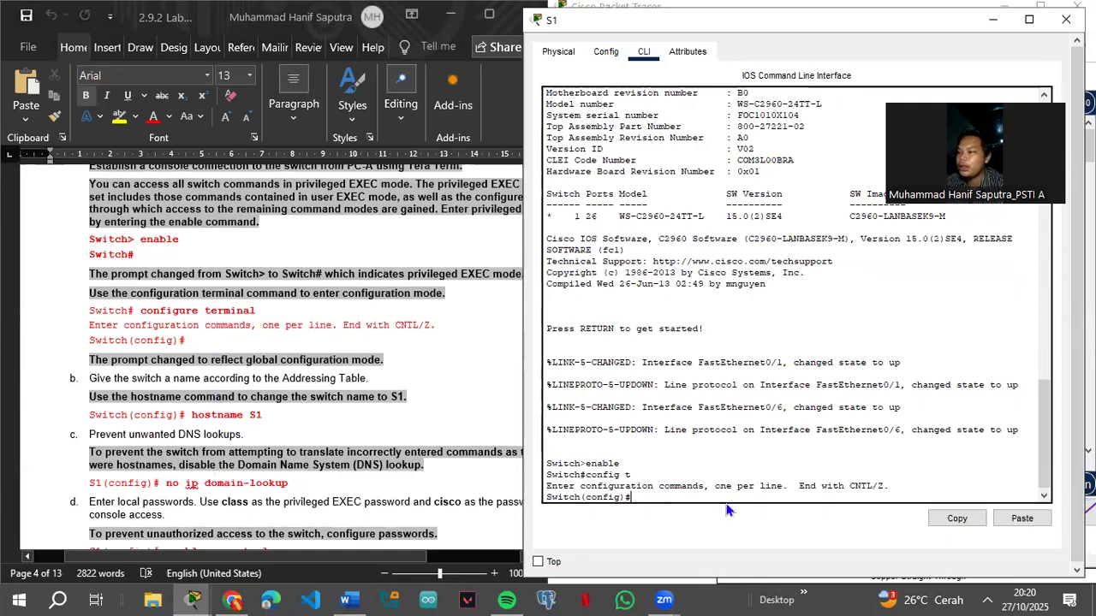
type("tname S")
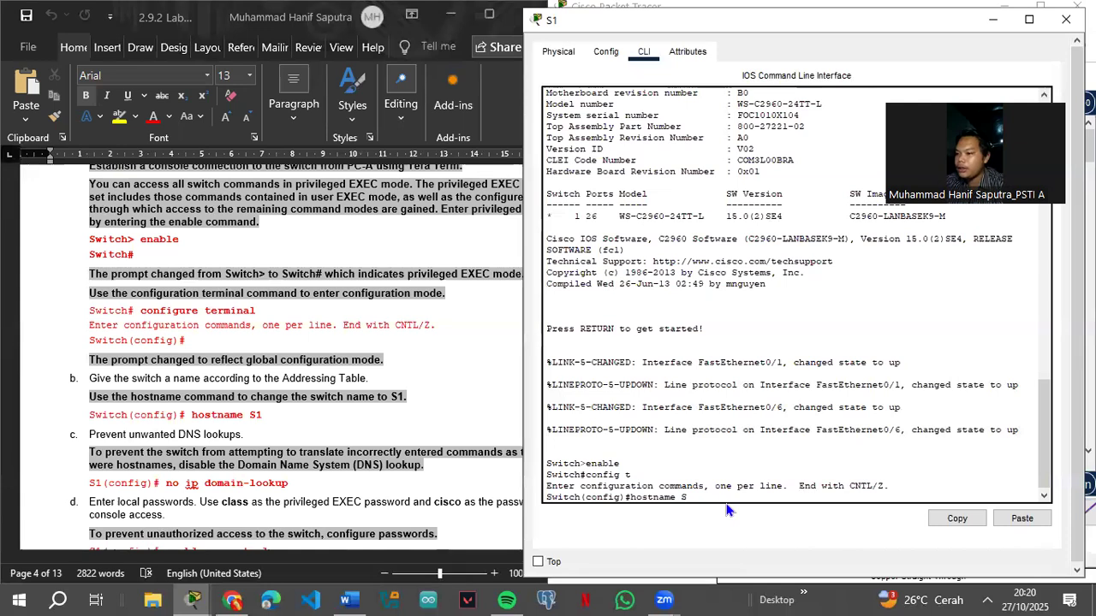
type("1")
key("Return")
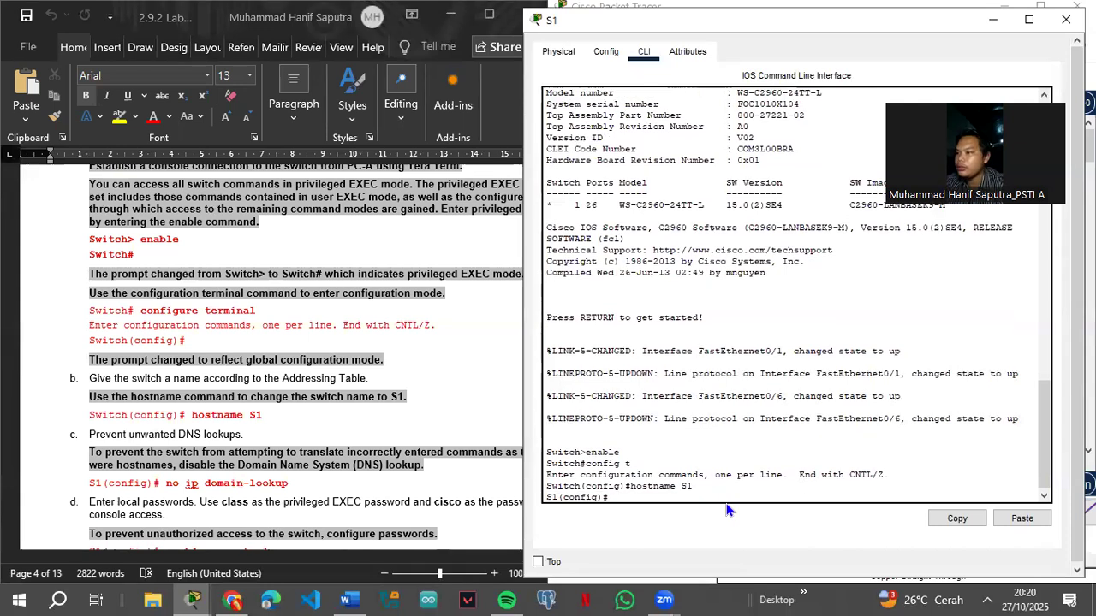
scroll(229, 418, "down", 3)
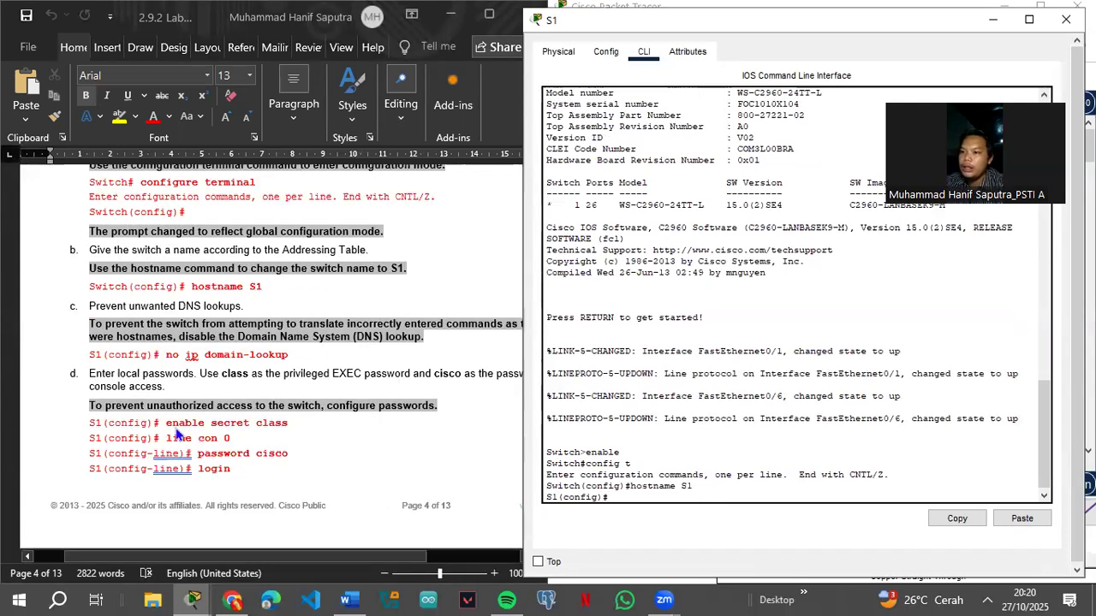
type("no ip domain-lookup")
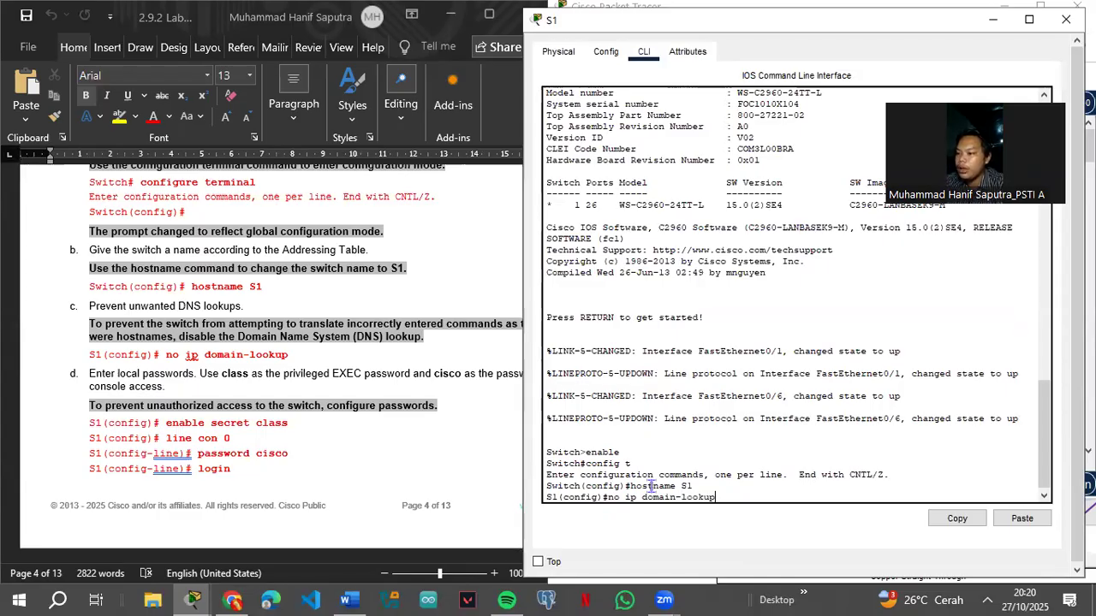
key("Return")
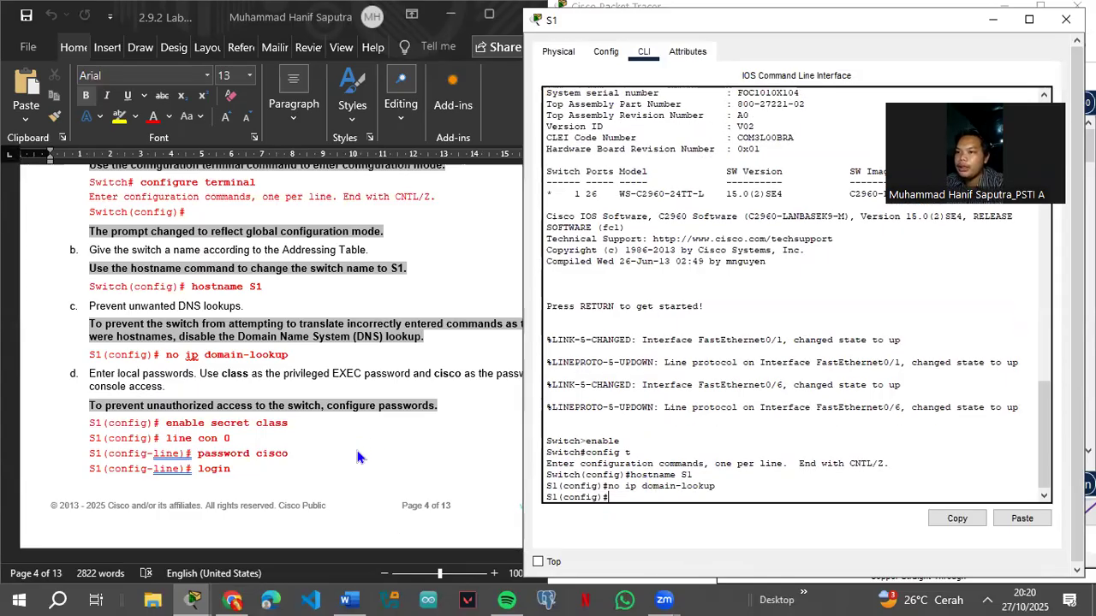
Step: Set the enable secret to class and enter line con 0 configuration
type("enable secret class")
key("Return")
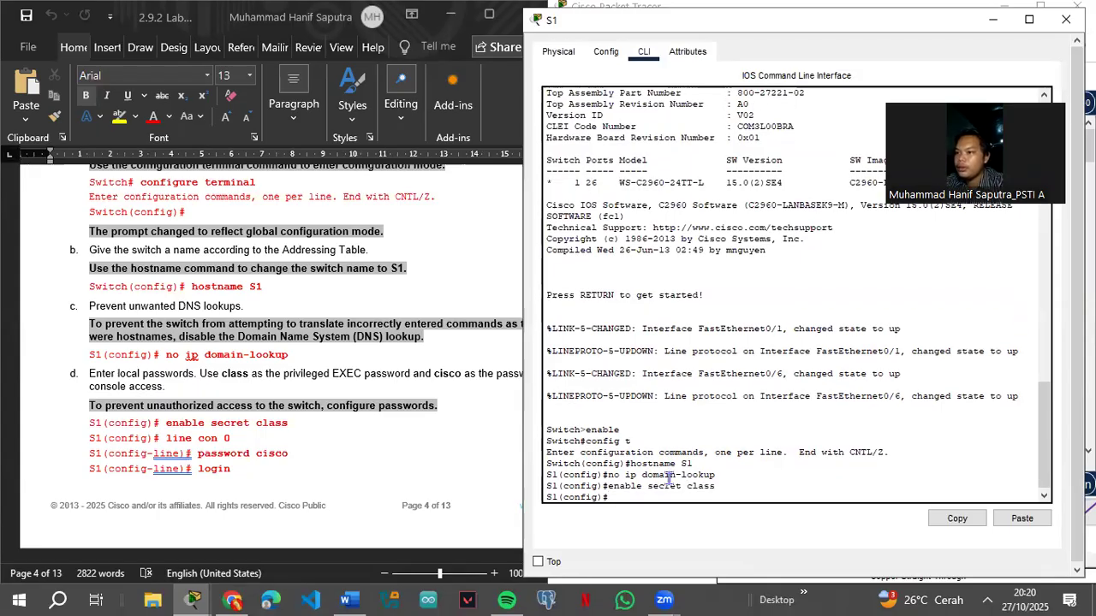
type("line co")
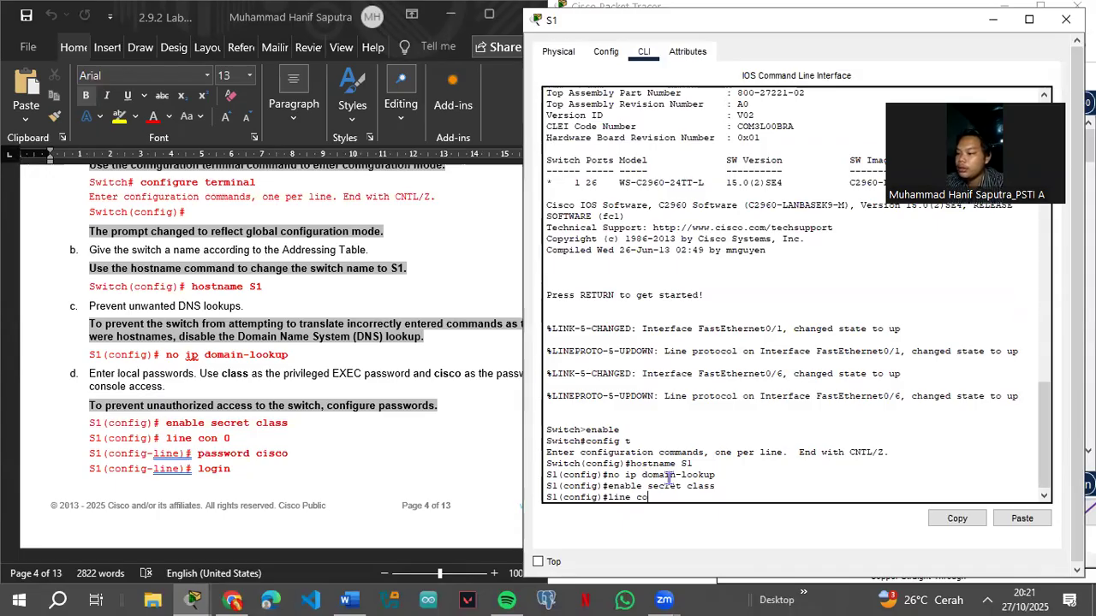
key("BackSpace")
type("on 0")
key("Return")
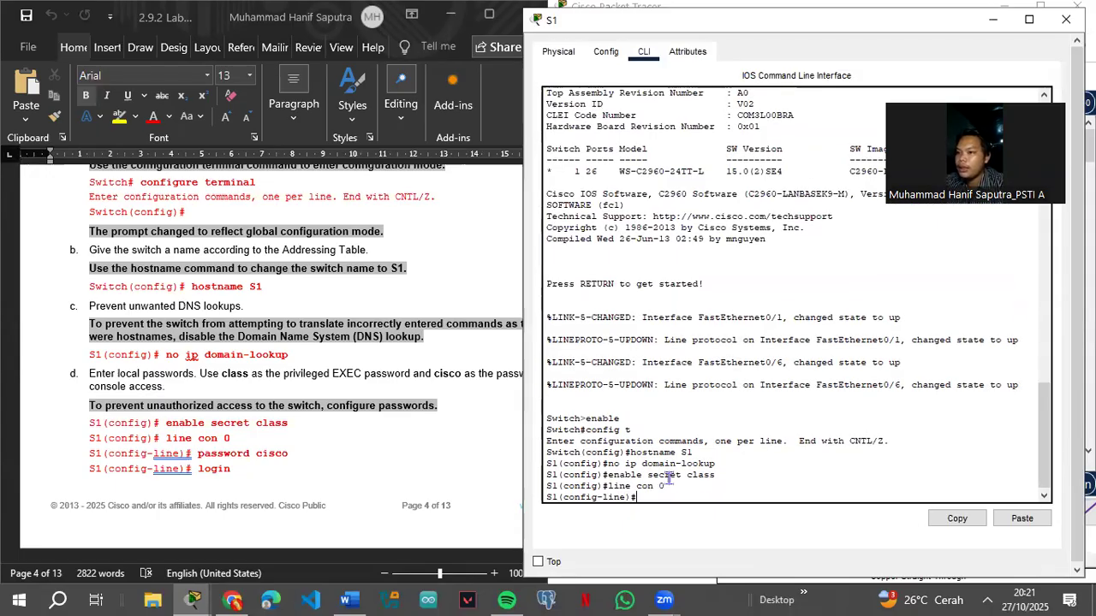
type("pas")
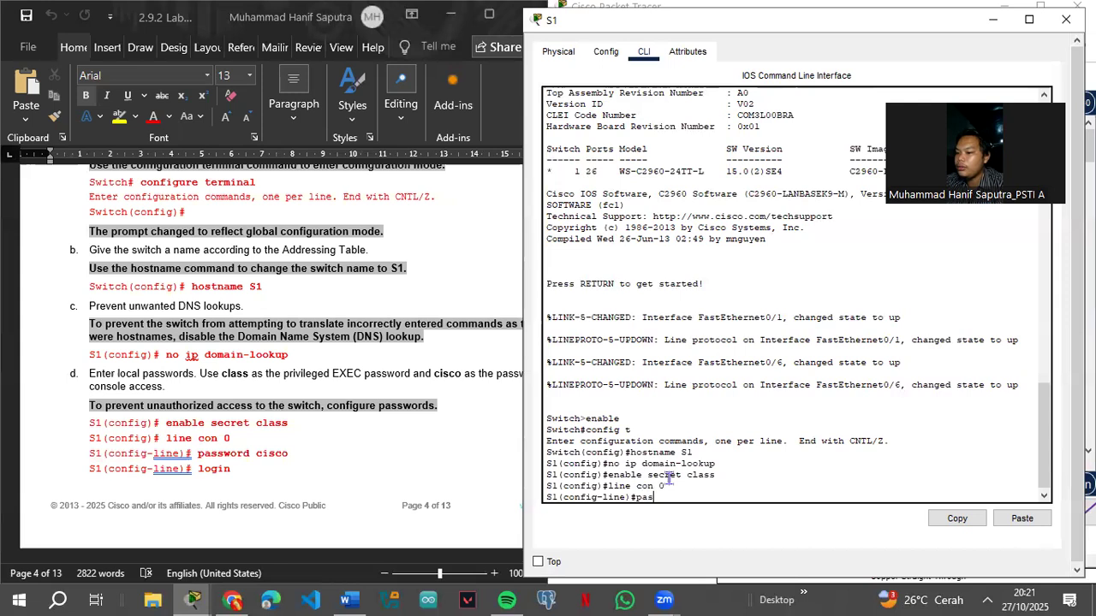
type("sword cisco")
key("Return")
type("login")
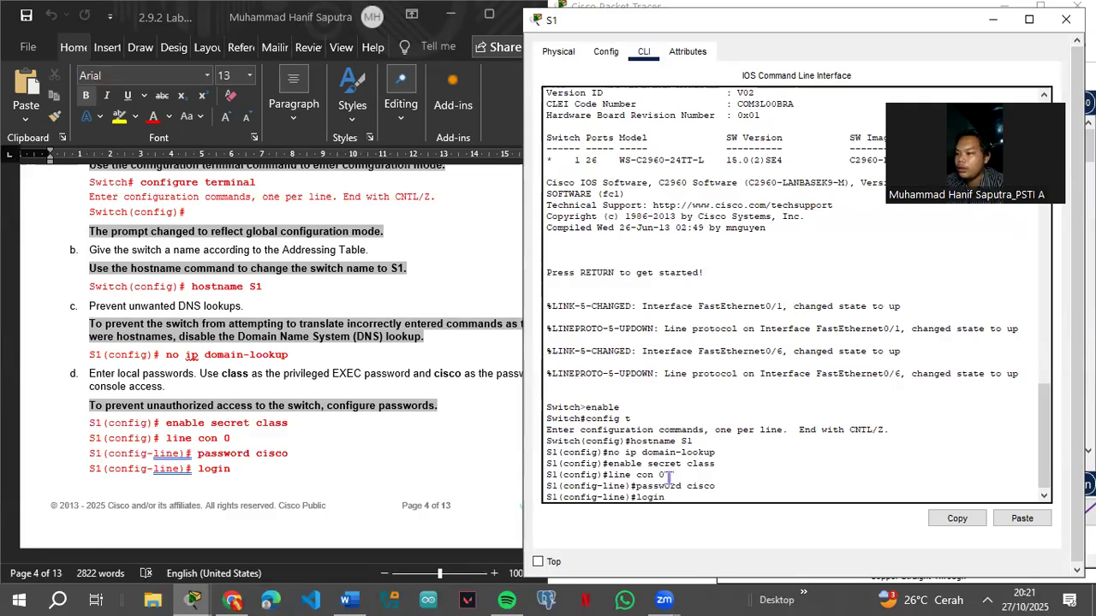
key("Return")
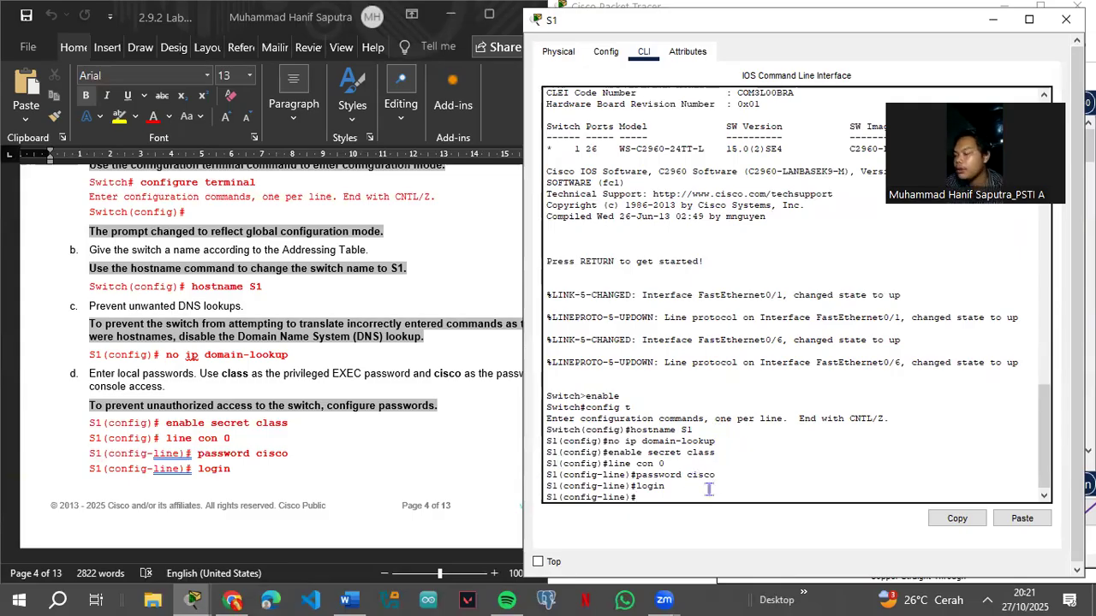
scroll(336, 460, "down", 3)
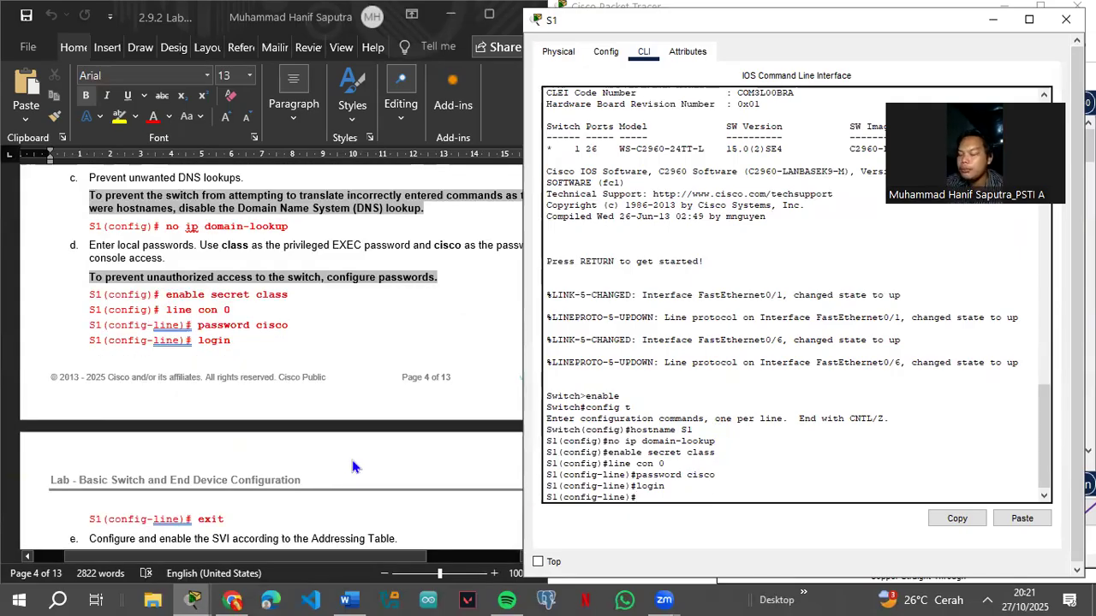
type("exit")
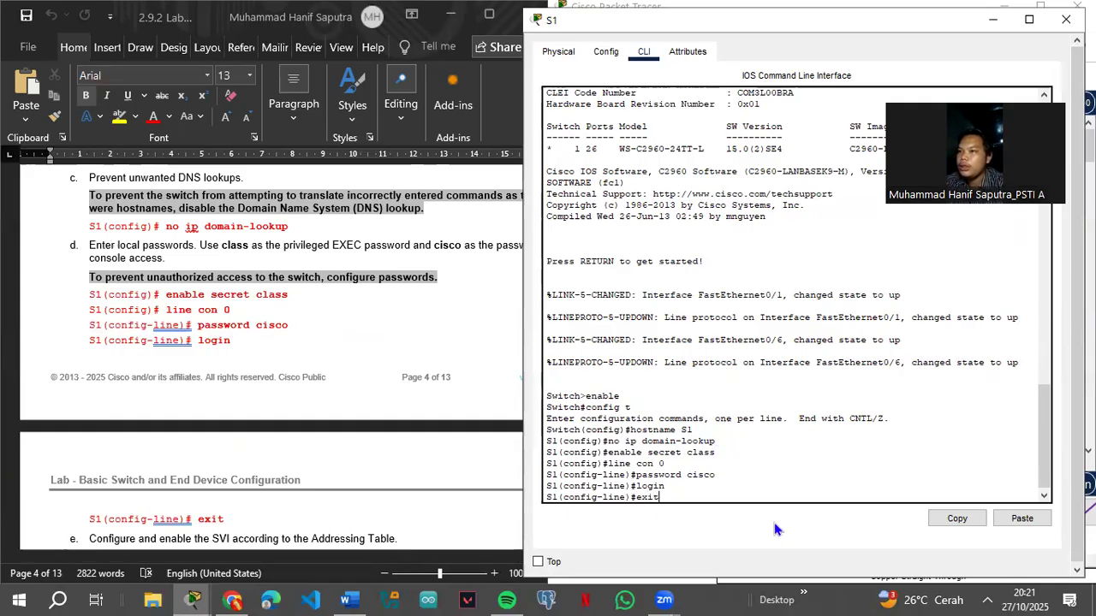
key("Return")
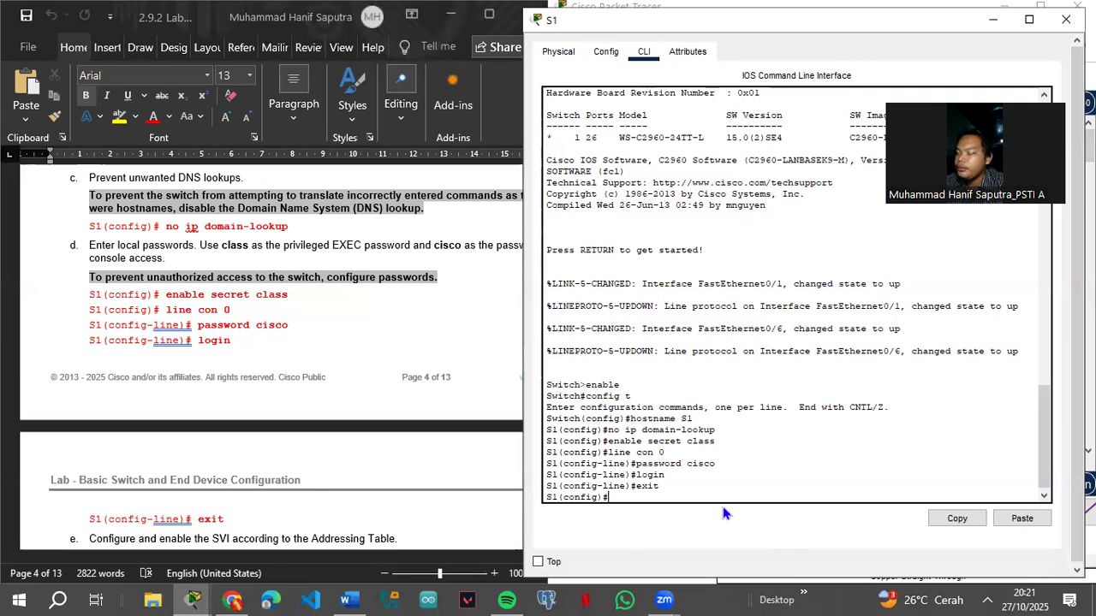
Step: Assign interface vlan1 the IP address 192.168.1.1 255.255.255.0
scroll(424, 423, "down", 3)
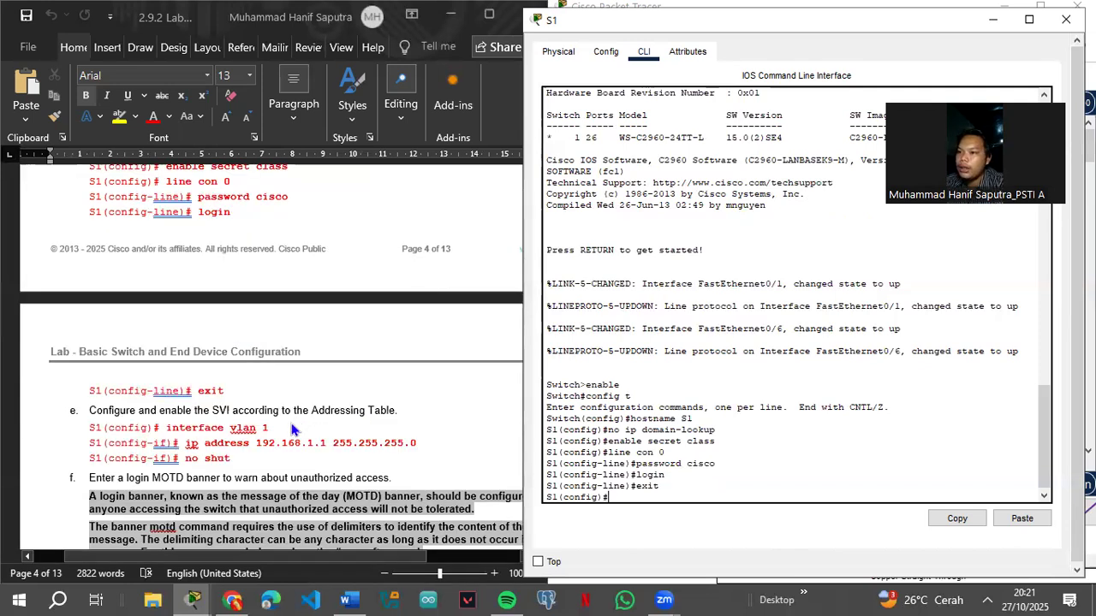
scroll(295, 426, "down", 3)
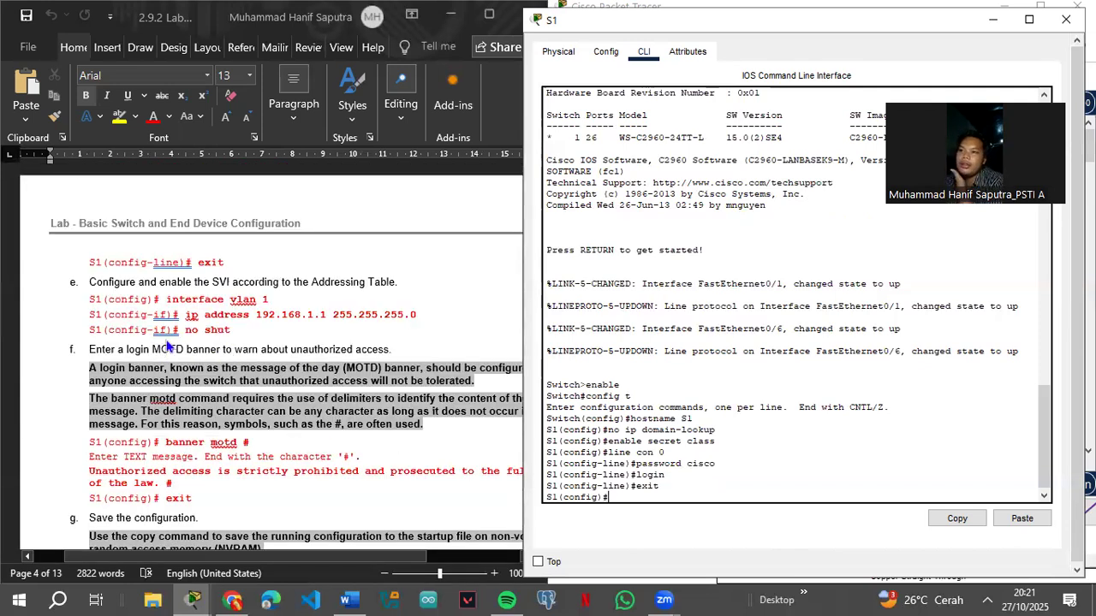
left_click(633, 494)
type("interface vlan1")
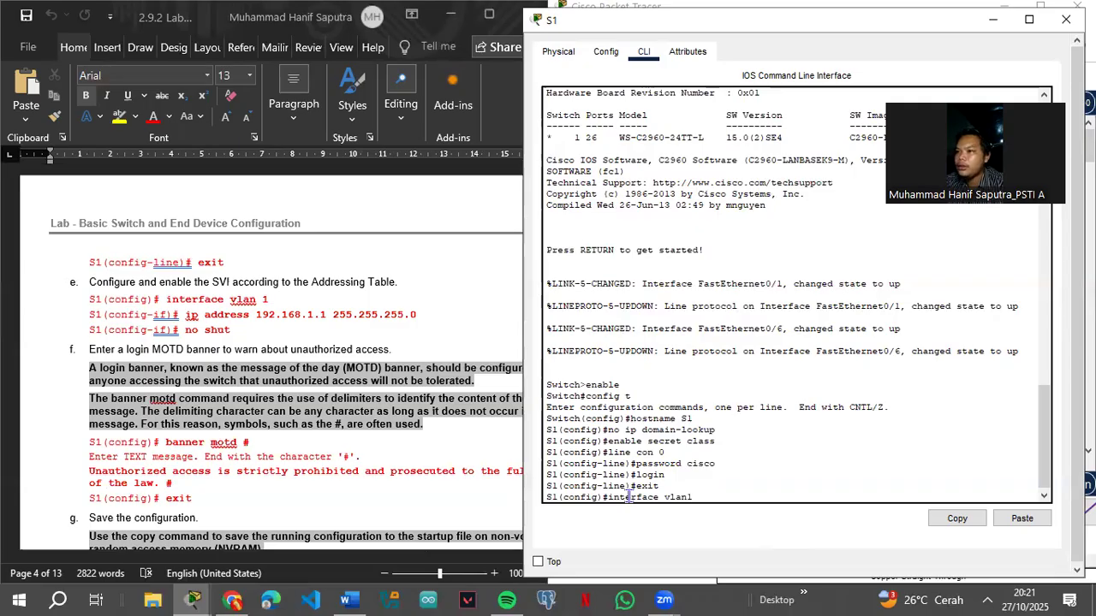
key("Return")
type("ip addres")
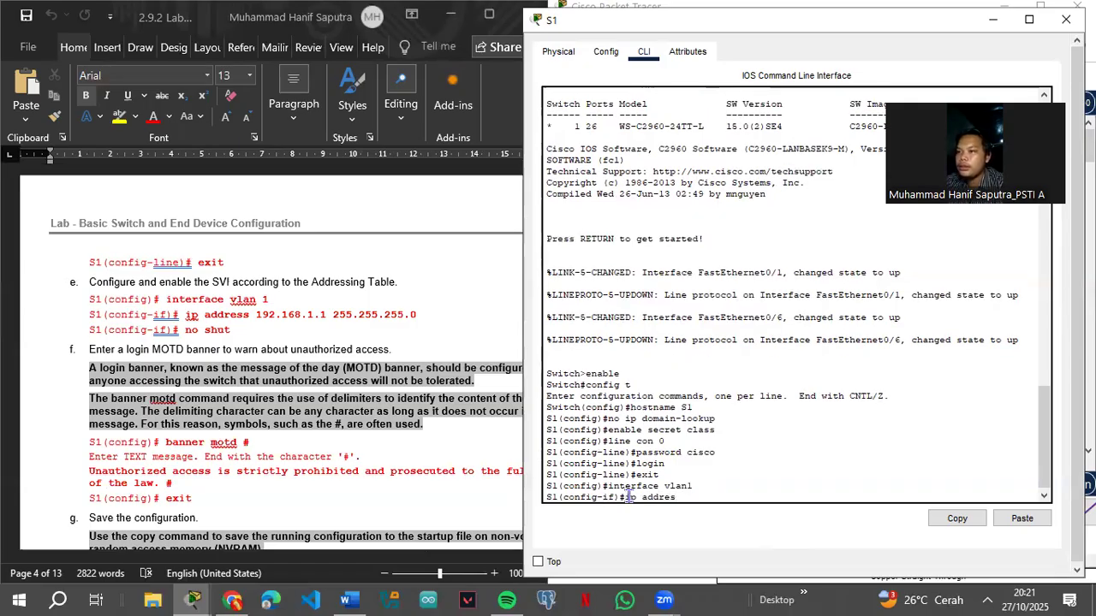
type("s 192.168.1.1 255.255.255.0")
key("Return")
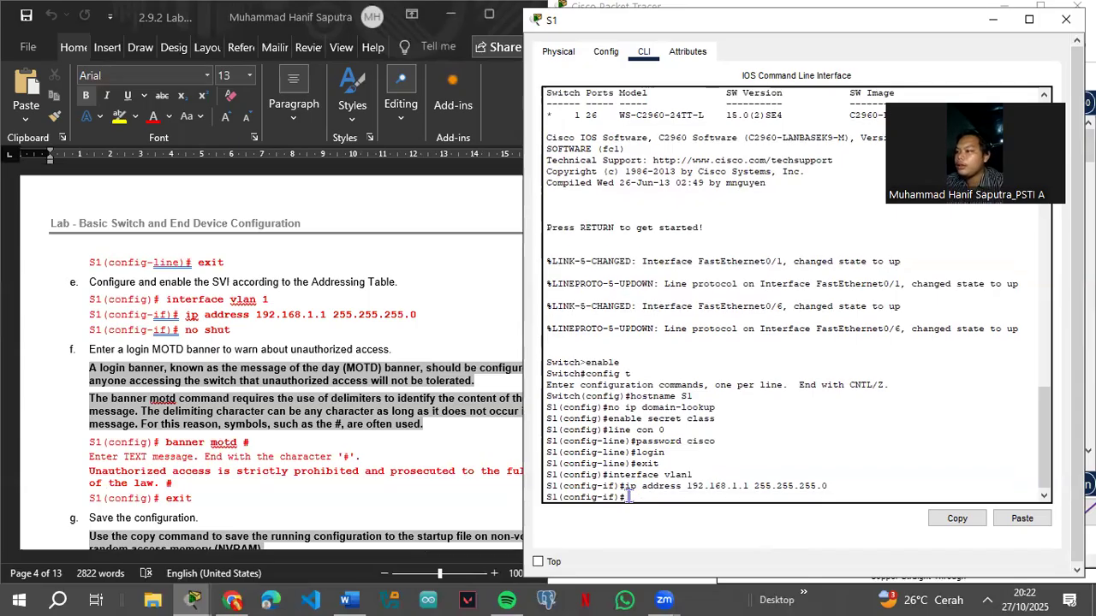
Step: Bring VLAN 1 up with no shut and start typing the banner motd command
type("no shut")
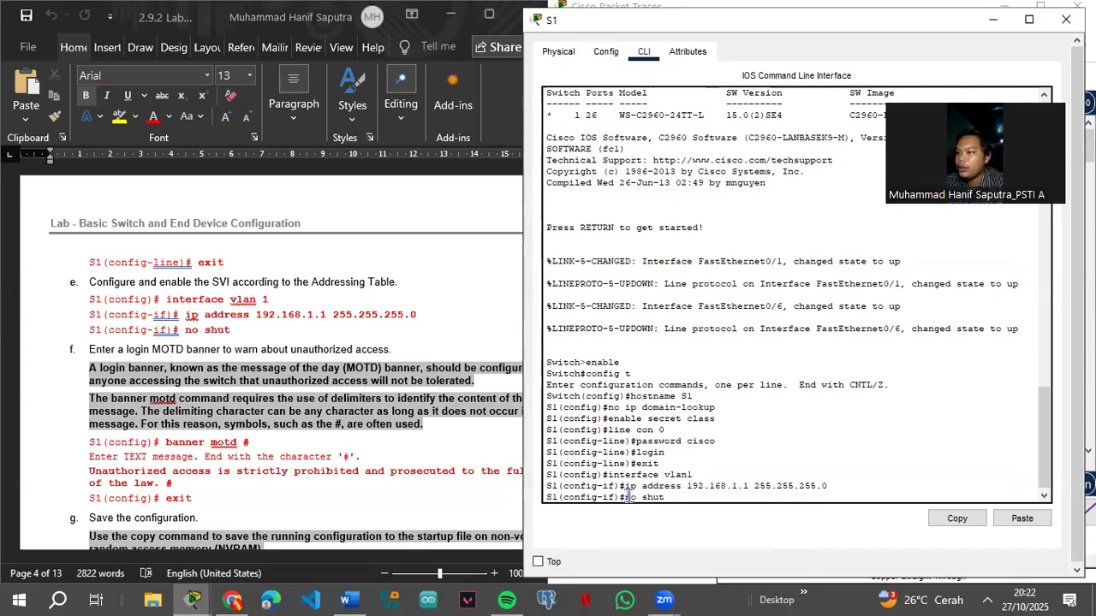
key("Return")
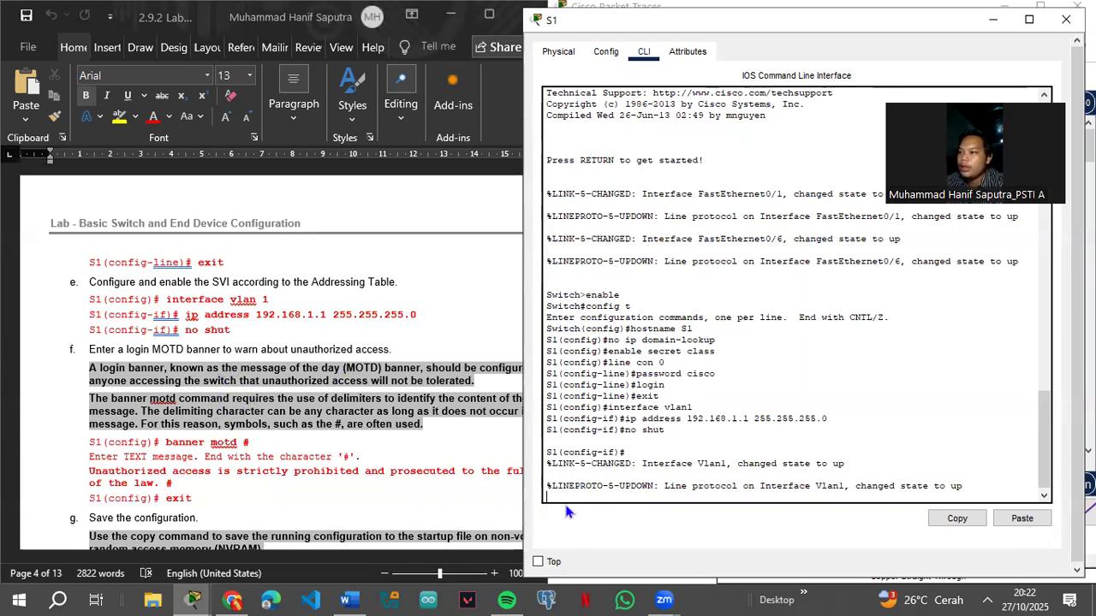
key("Return")
type("banner motd #")
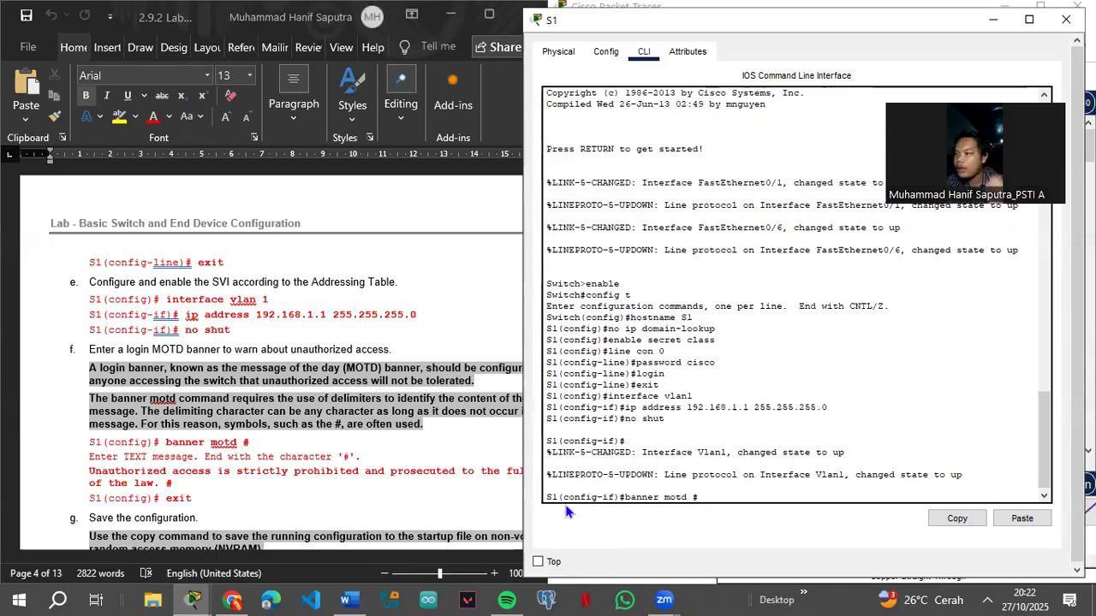
Step: Set the MOTD banner by pasting the unauthorized-access warning text from the lab guide
key("Return")
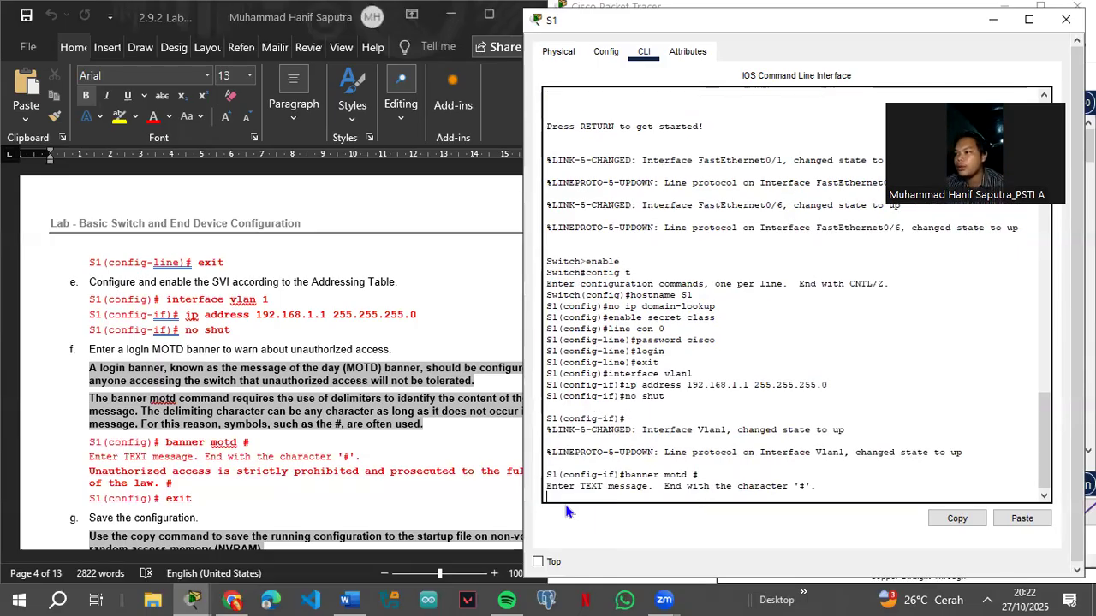
left_click(94, 474)
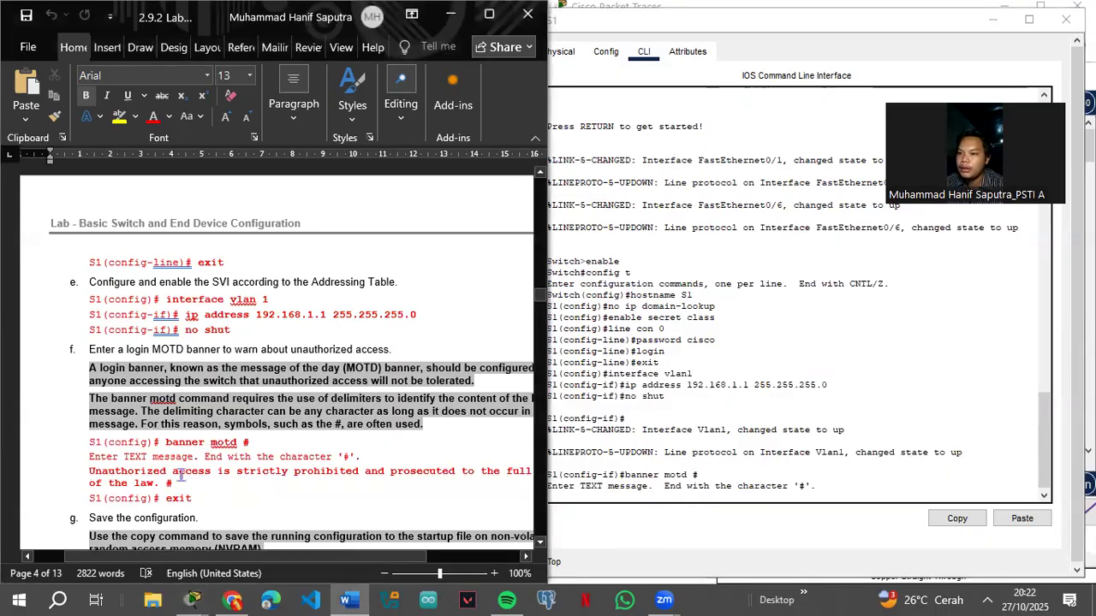
left_click_drag(181, 473, 174, 484)
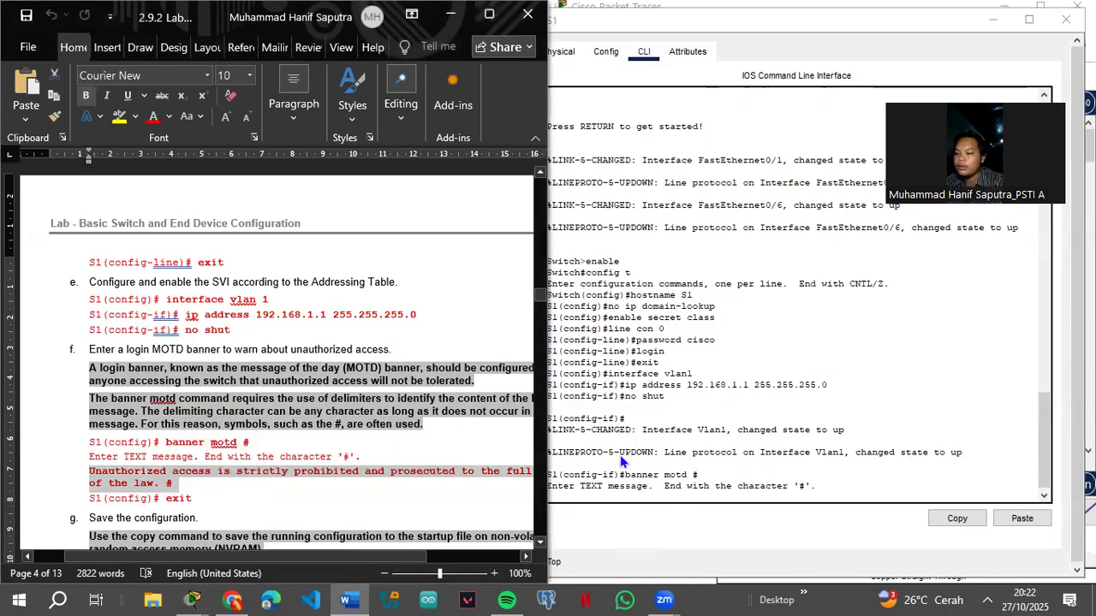
left_click(668, 494)
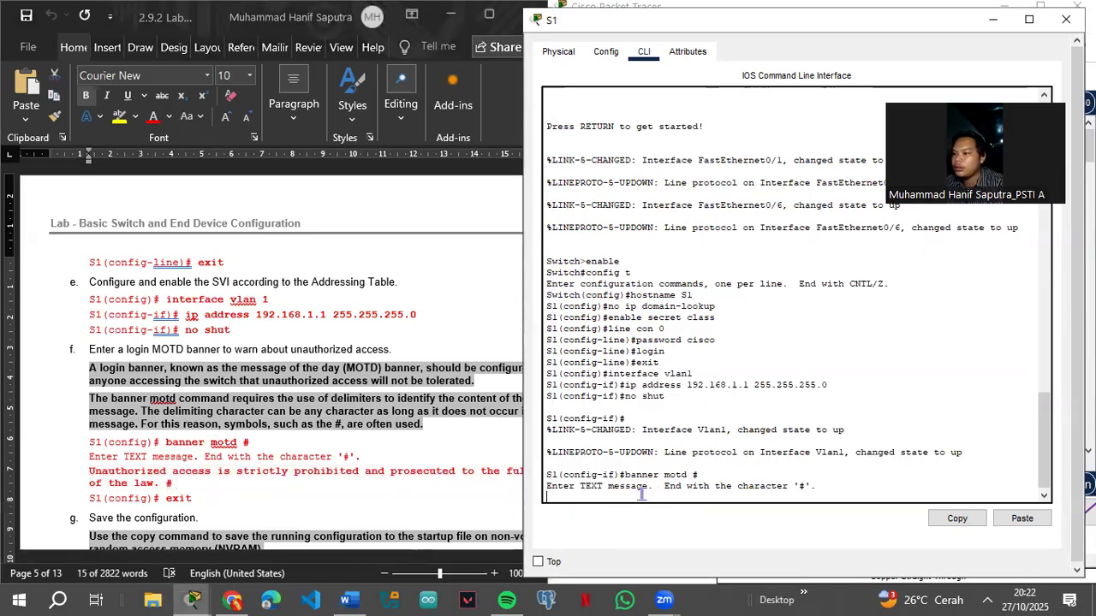
right_click(641, 494)
left_click(665, 514)
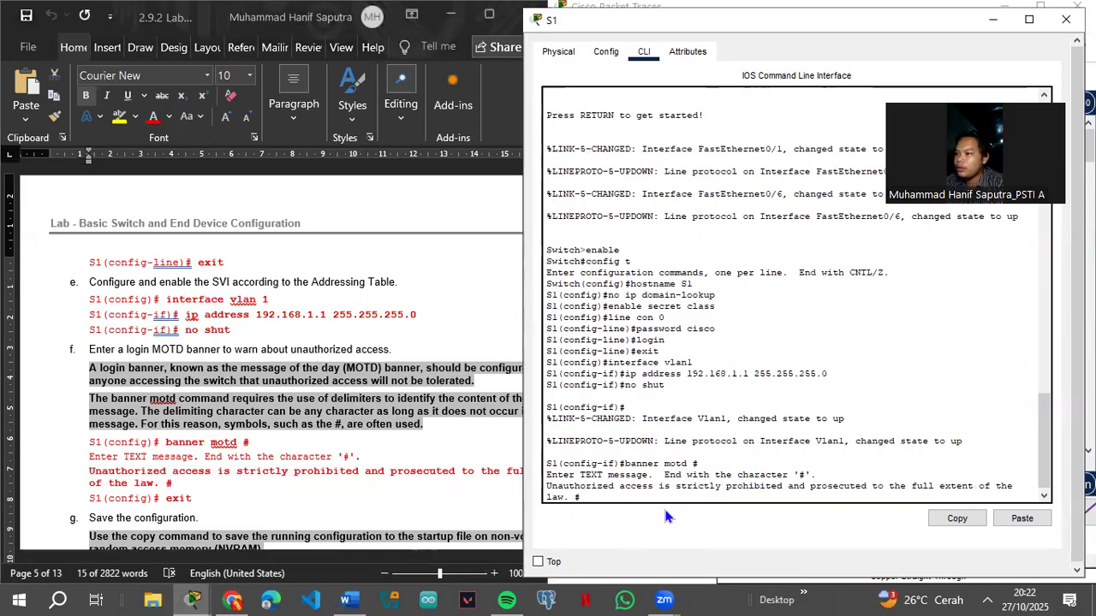
key("Return")
Step: Exit configuration mode back to the S1# privileged prompt
type("exit")
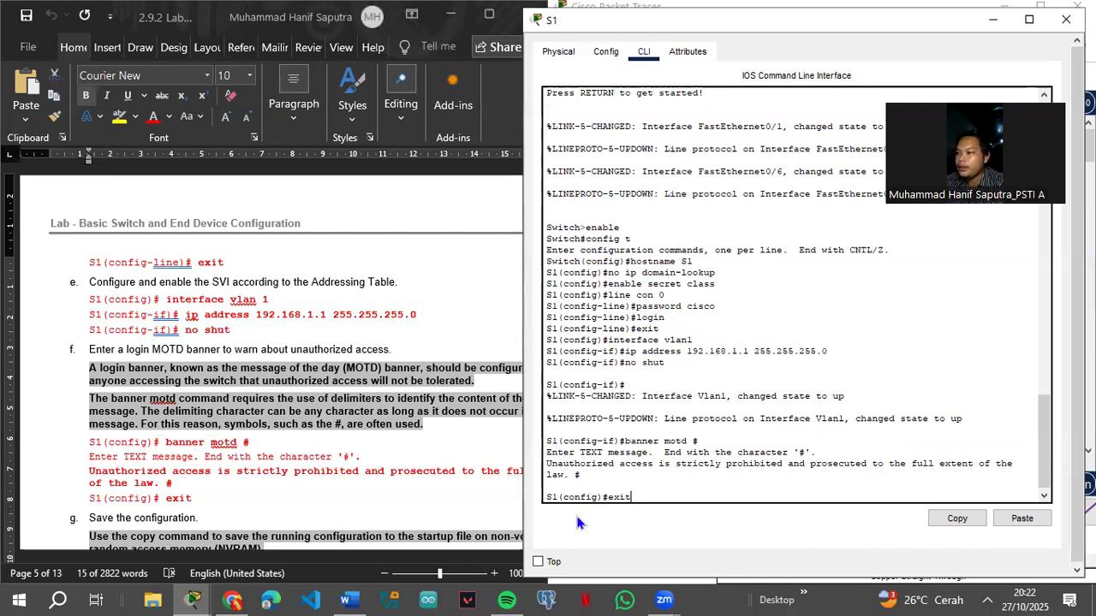
key("Return")
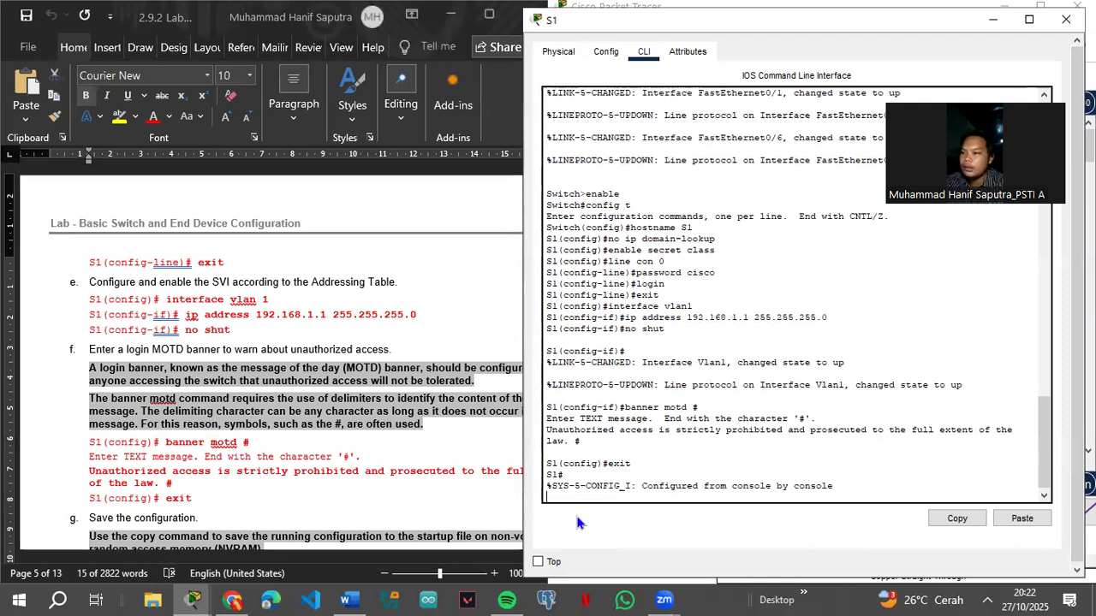
key("Return")
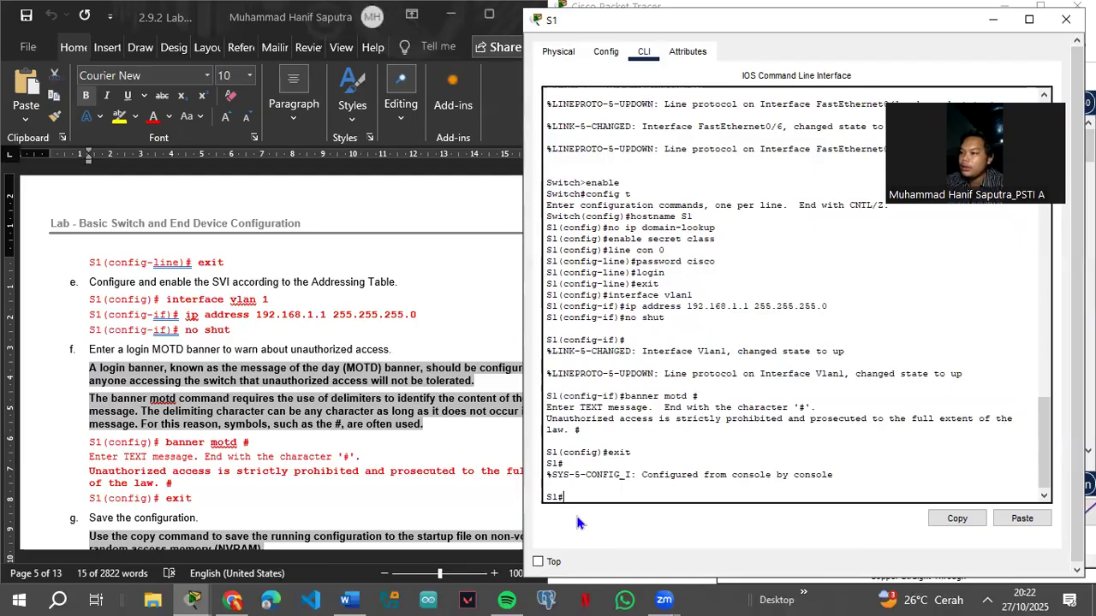
key("Return")
scroll(167, 446, "down", 3)
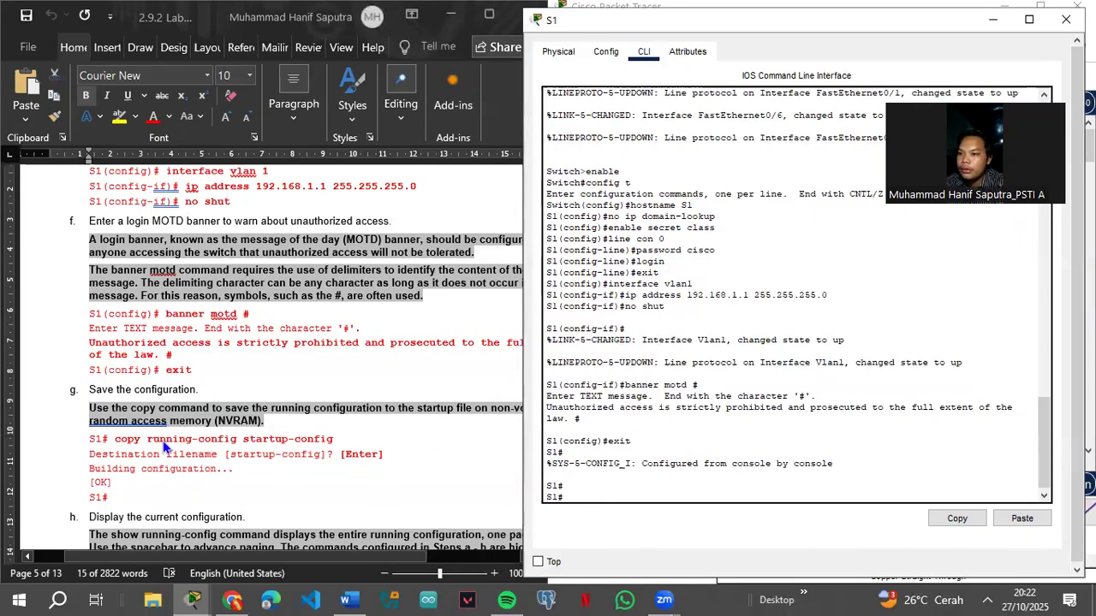
Step: Paste and run copy running-config startup-config, accepting the default startup-config filename
left_click(222, 441)
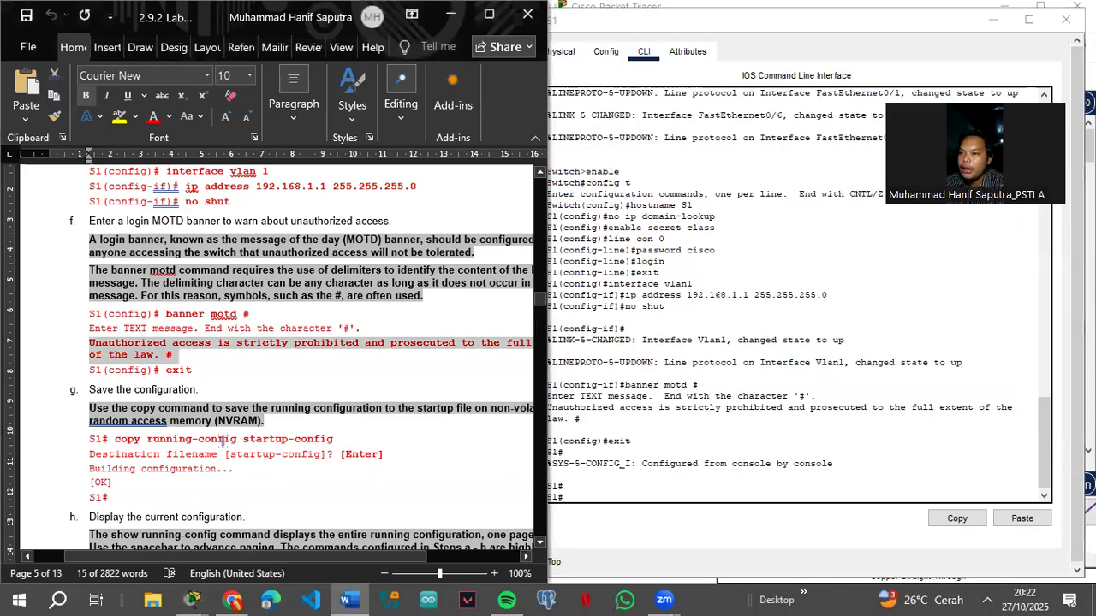
left_click_drag(115, 440, 335, 441)
key("super+c")
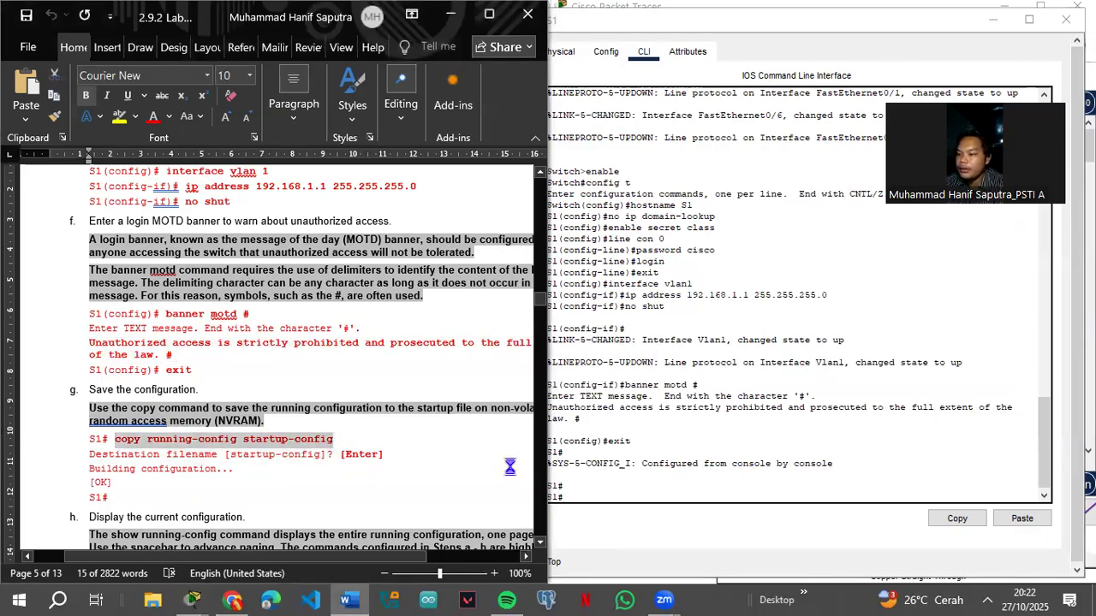
left_click(599, 495)
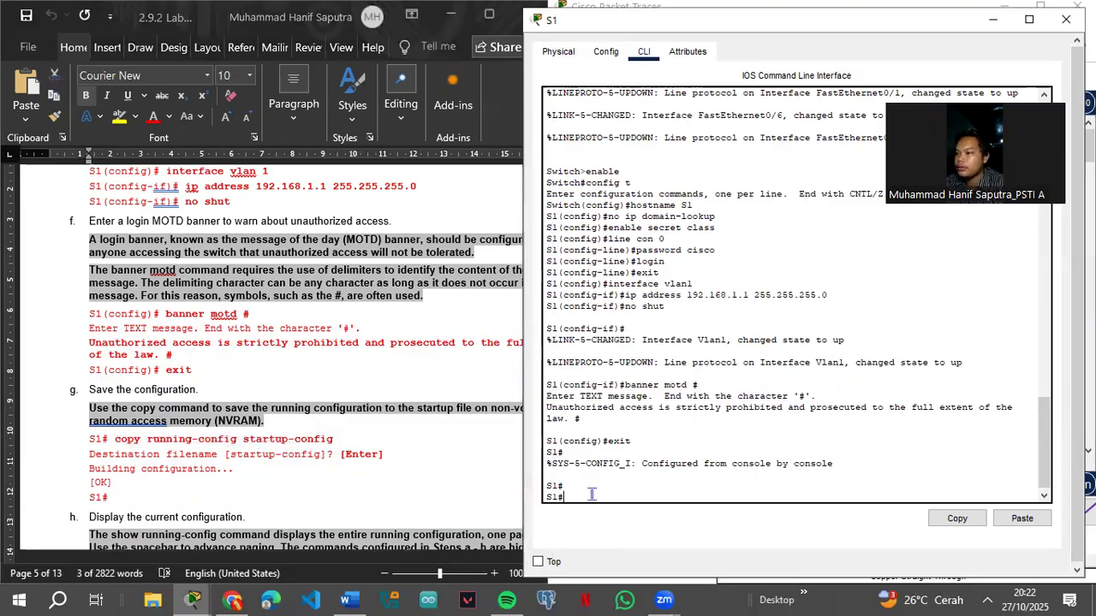
right_click(590, 490)
left_click(629, 517)
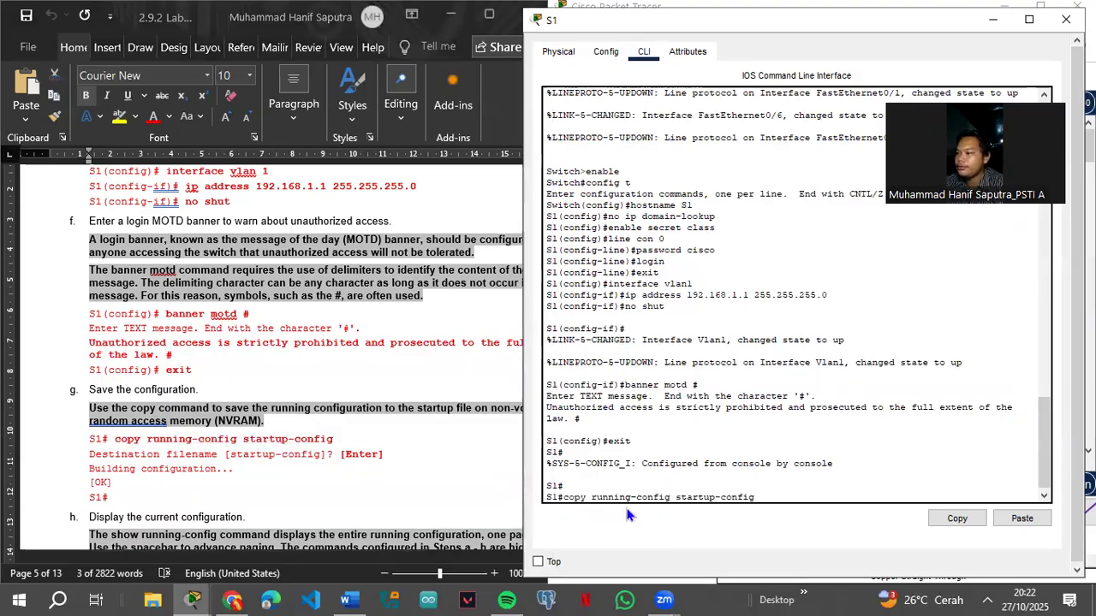
key("Return")
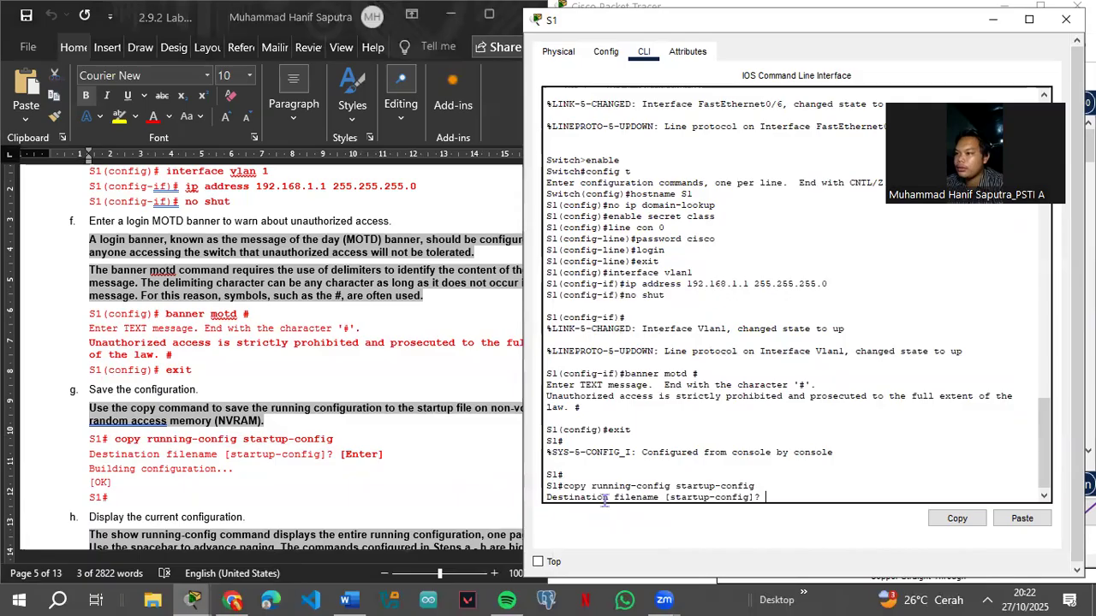
key("Return")
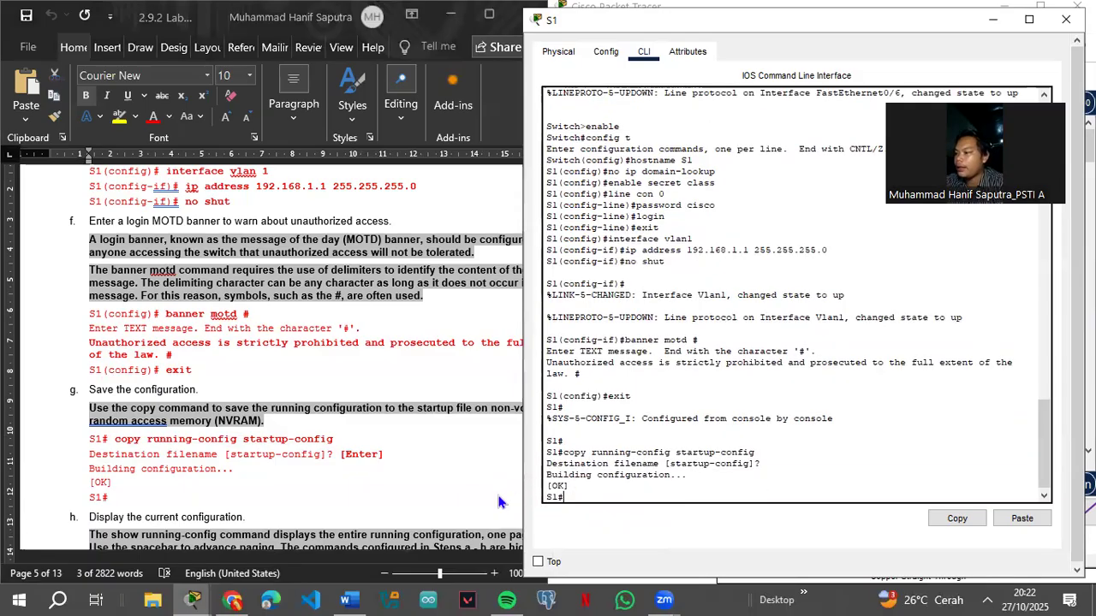
Step: Paste show running-config from the lab guide into S1's CLI and run it
scroll(131, 469, "down", 3)
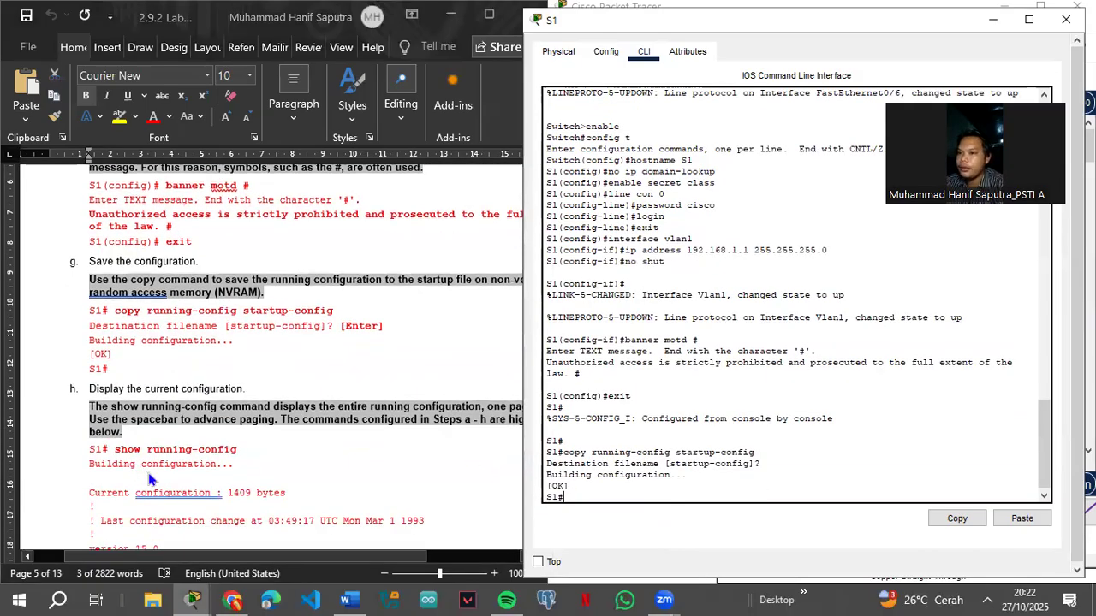
left_click(123, 459)
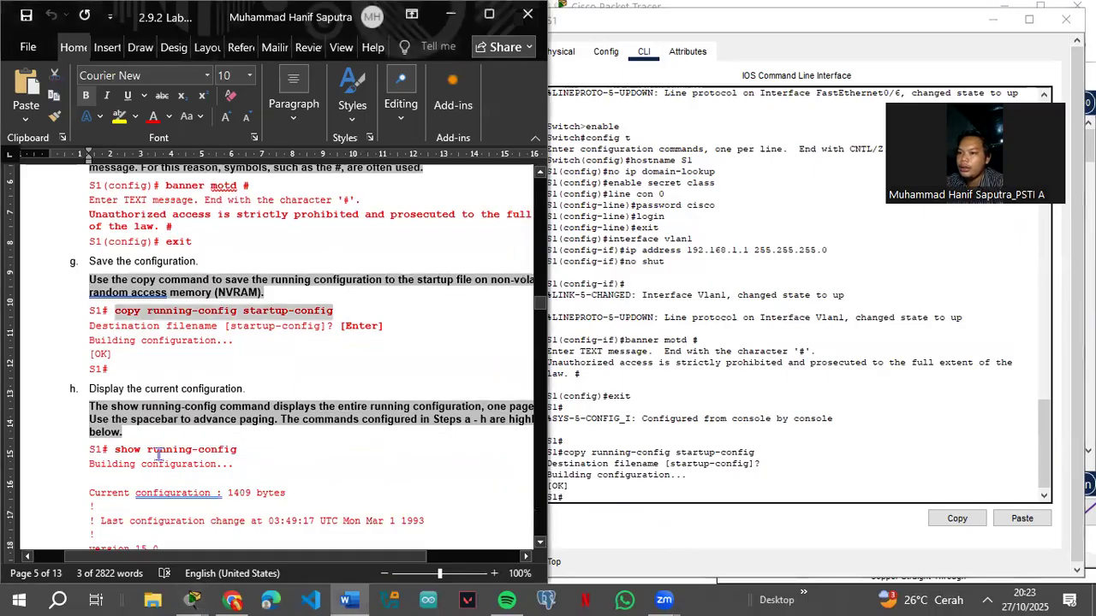
left_click_drag(115, 449, 240, 454)
key("super+c")
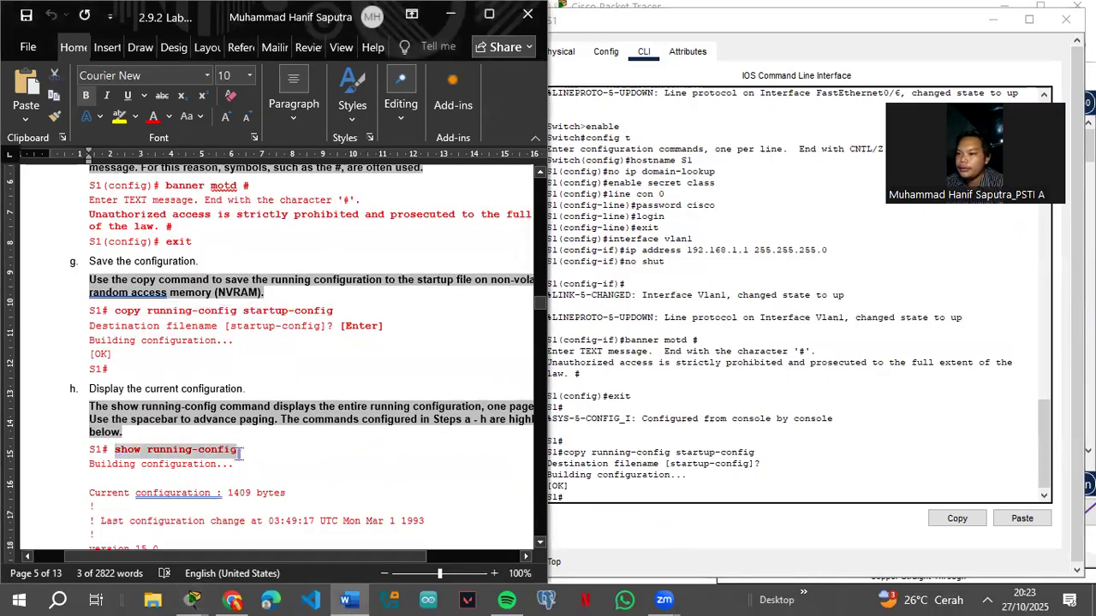
left_click(590, 501)
right_click(588, 497)
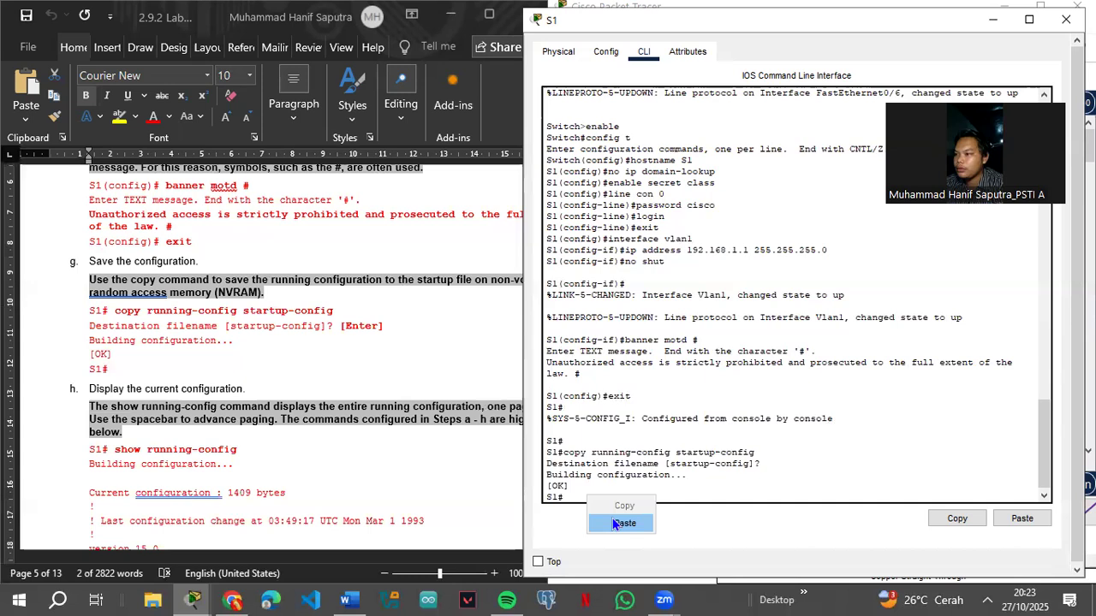
left_click(623, 523)
key("Return")
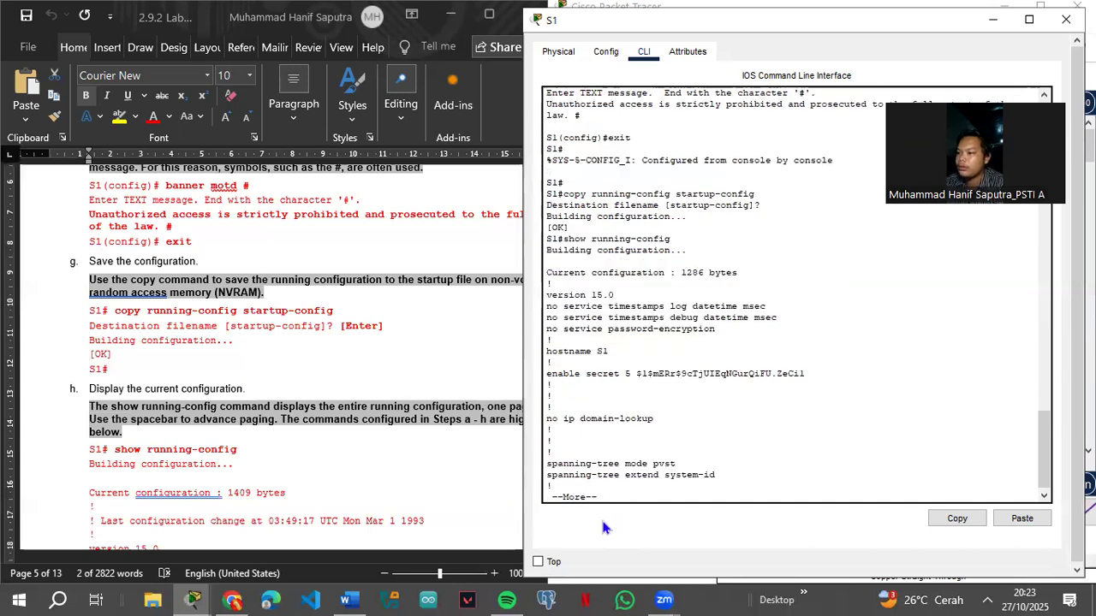
Step: Page through the running configuration to the FastEthernet0/7 entries, comparing it with the lab
scroll(271, 503, "down", 4)
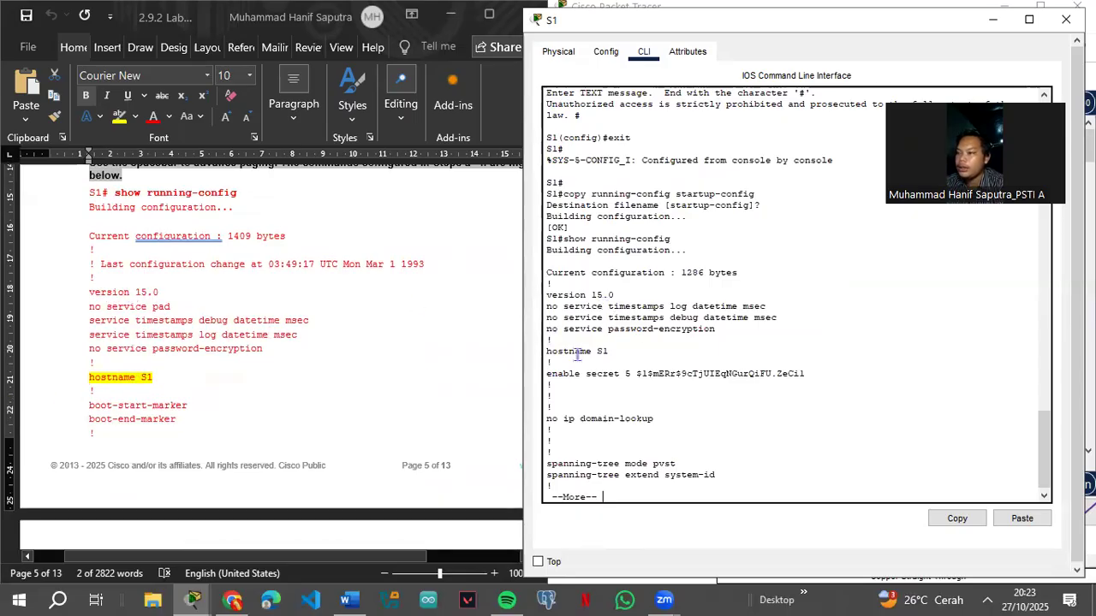
scroll(103, 421, "down", 7)
scroll(120, 402, "up", 3)
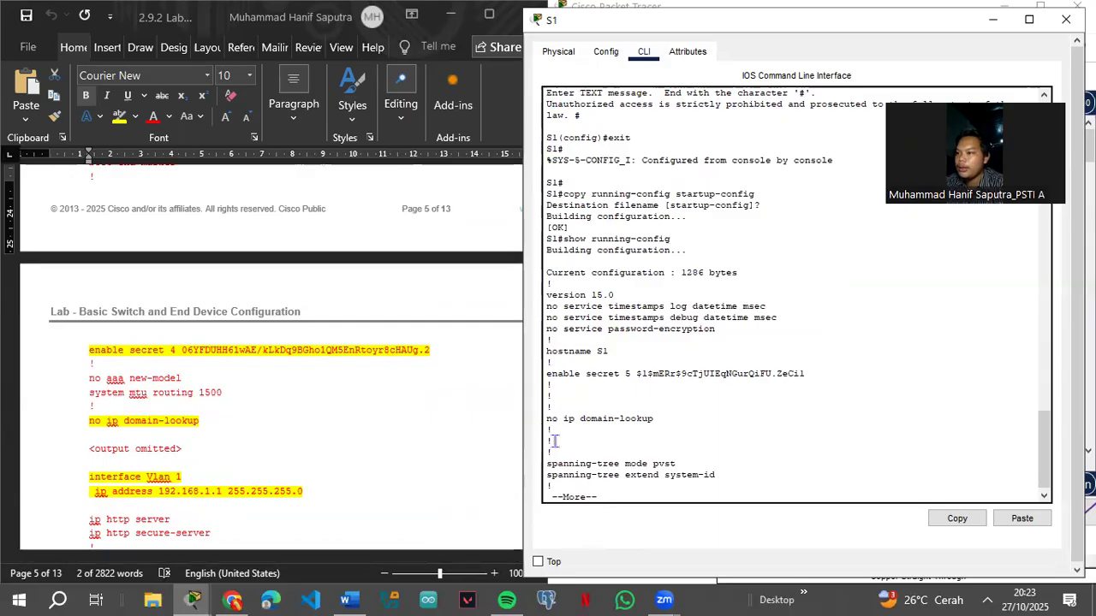
scroll(600, 411, "down", 1)
scroll(170, 481, "down", 3)
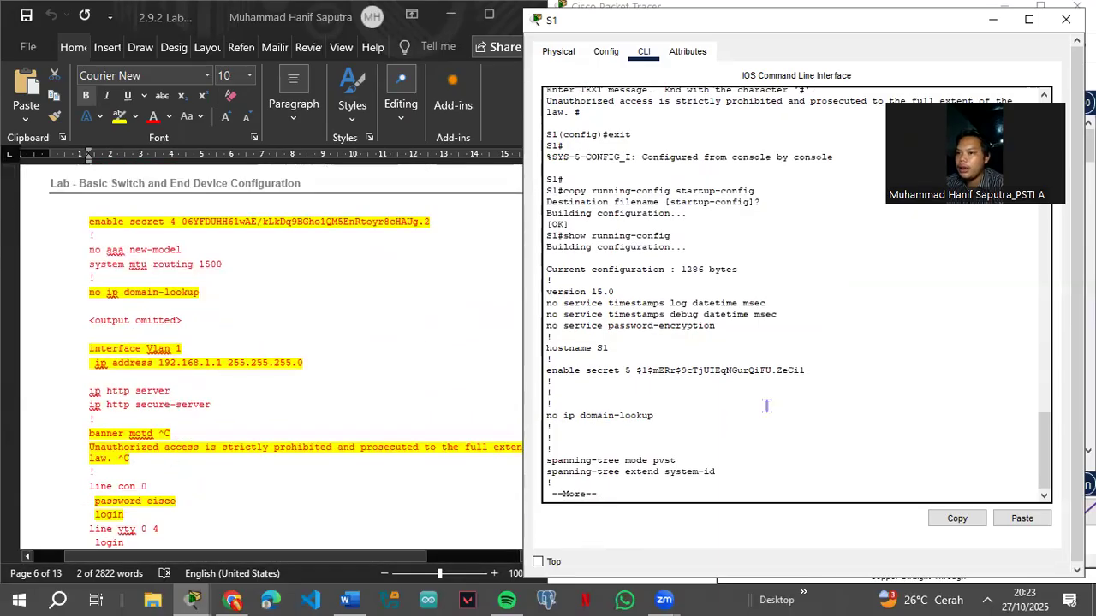
key("Return")
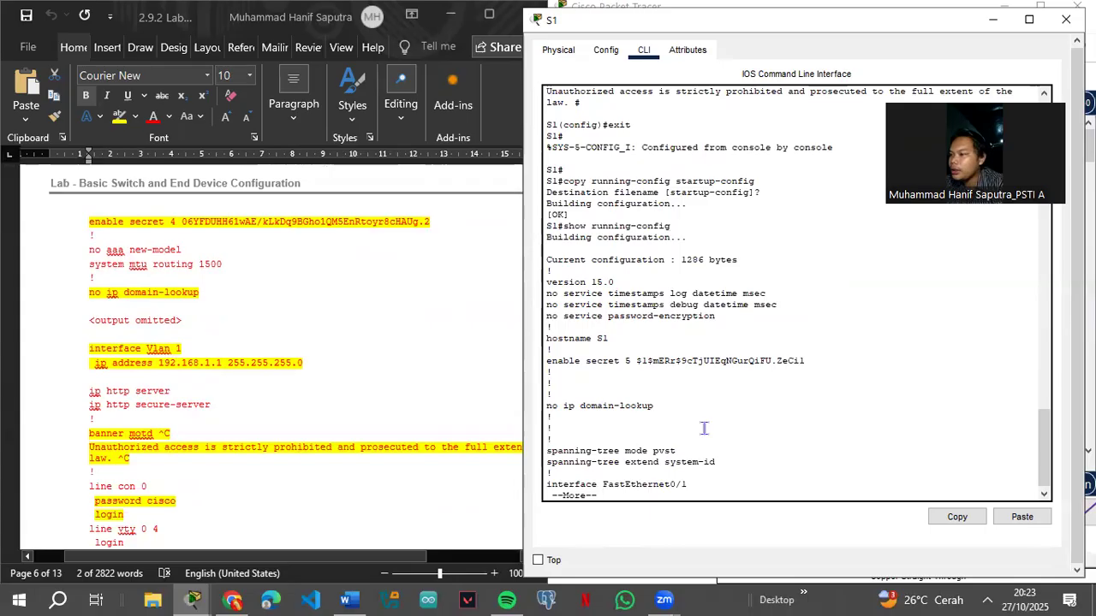
key("Return")
key("Return")
key("Return")
key("Return")
key("Return")
key("Return")
key("Return")
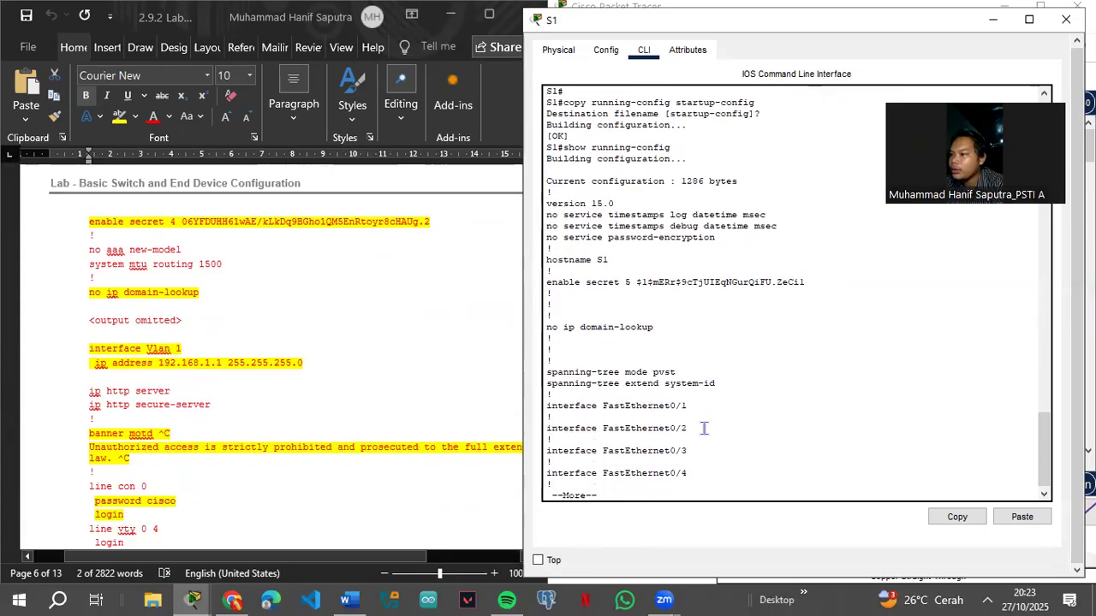
key("Return")
key("Return")
key("Return")
key("Return")
key("Return")
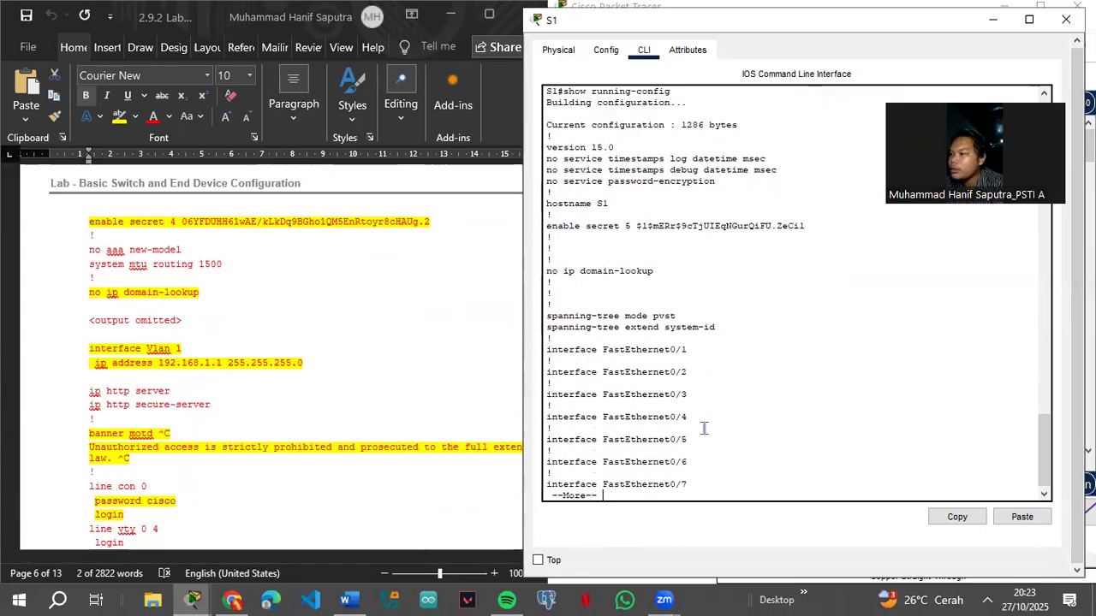
scroll(703, 419, "up", 10)
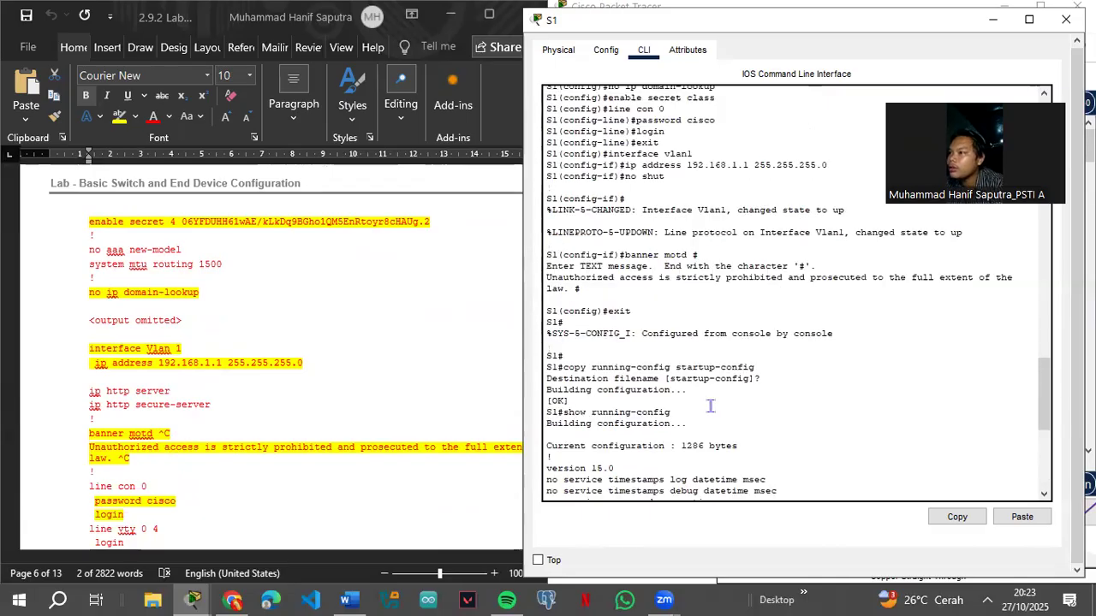
scroll(710, 406, "down", 10)
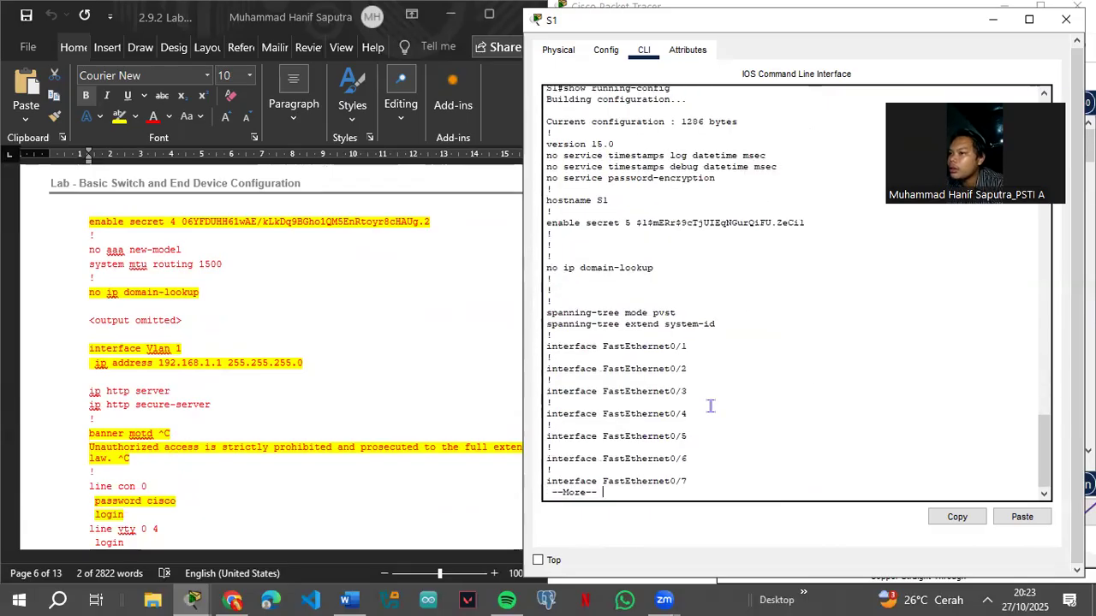
scroll(181, 471, "down", 2)
scroll(181, 475, "down", 2)
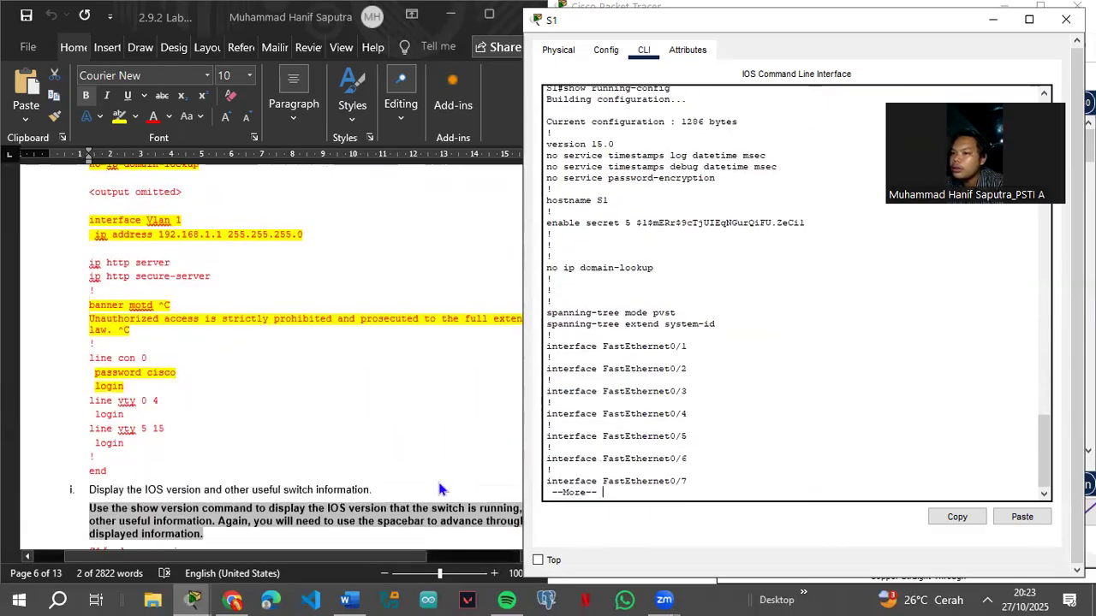
scroll(292, 493, "down", 3)
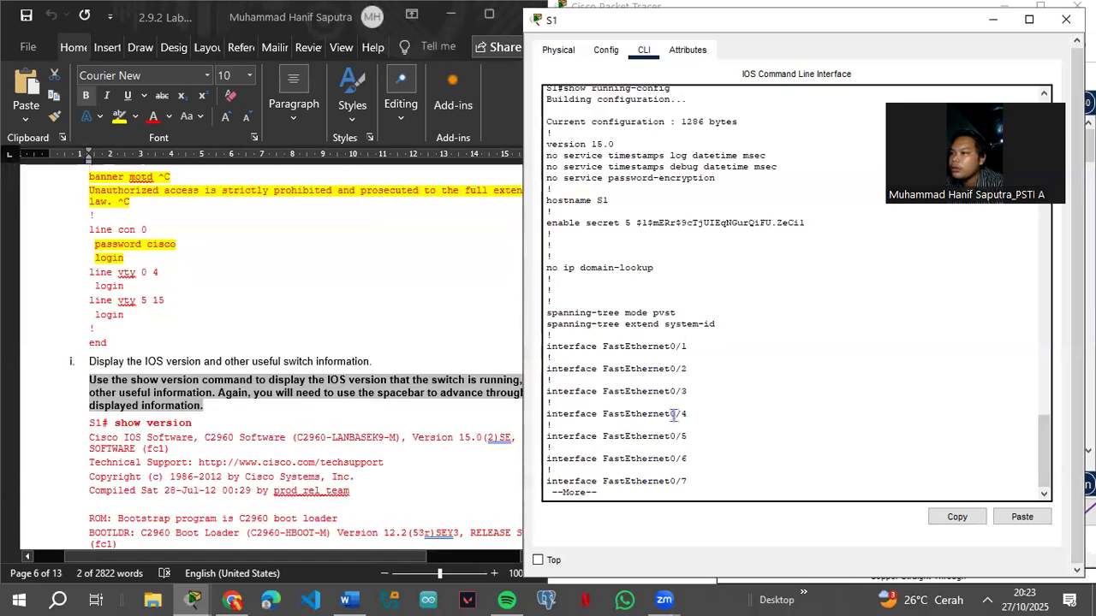
scroll(673, 415, "up", 5)
scroll(292, 435, "up", 6)
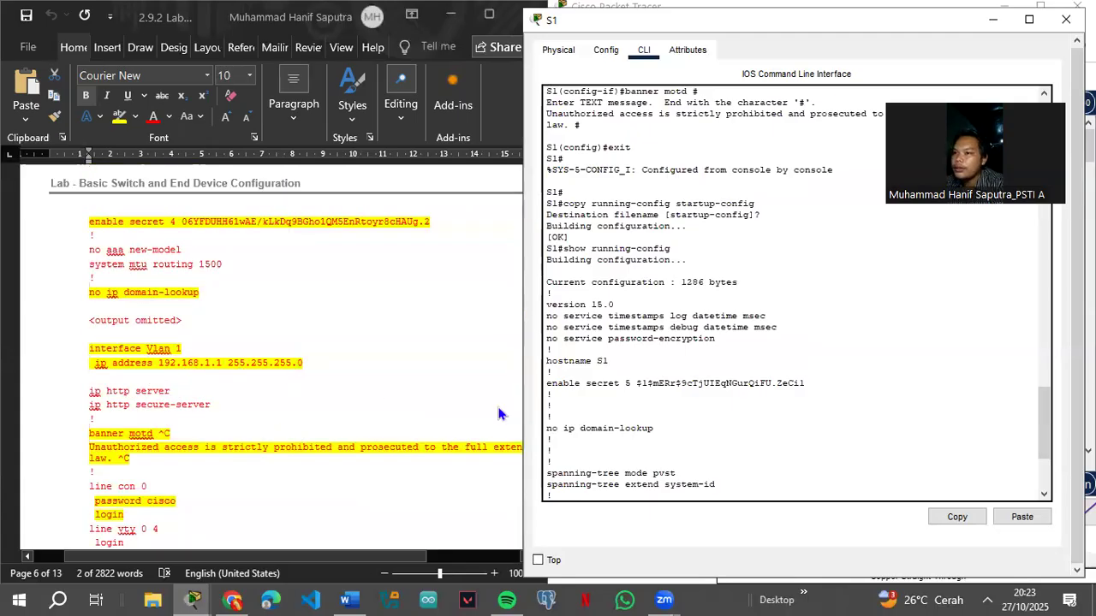
scroll(624, 411, "down", 5)
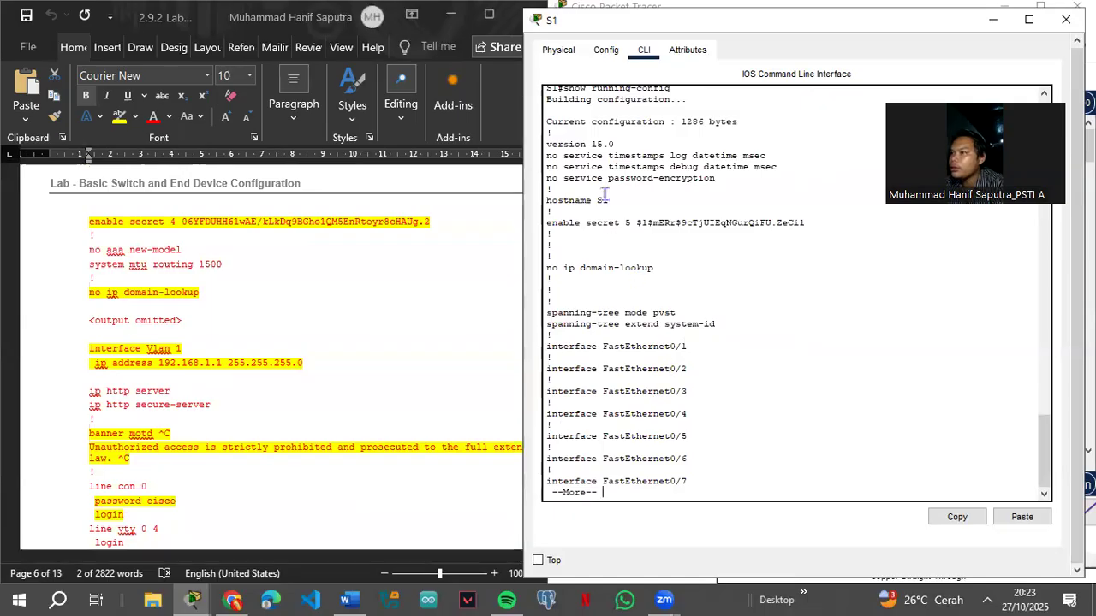
scroll(616, 214, "up", 5)
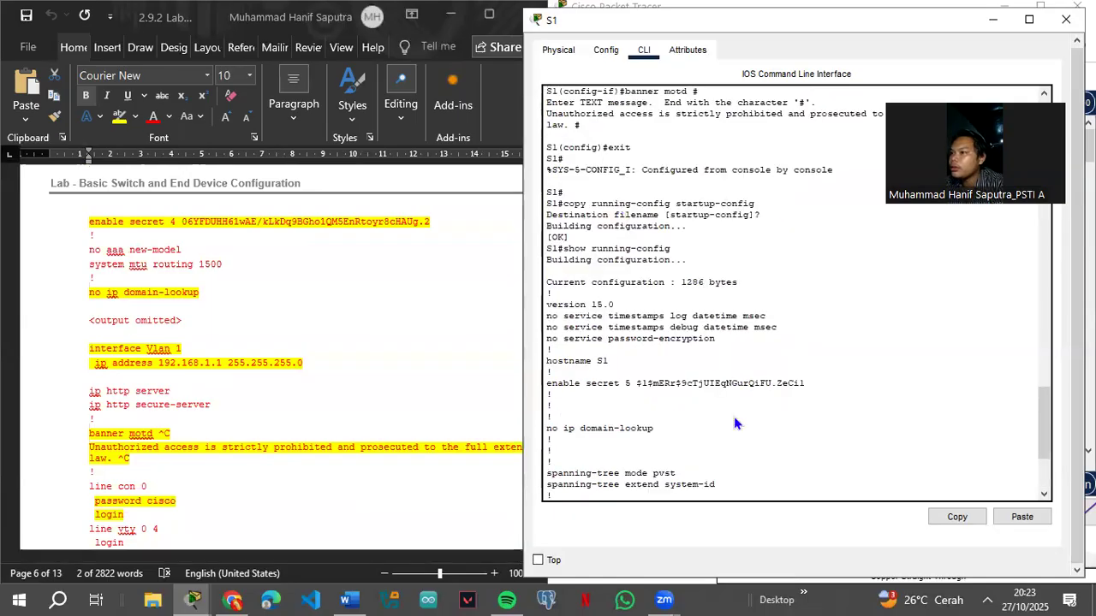
Step: Check the computer's wireless network connection from the taskbar's hidden icons
left_click(988, 598)
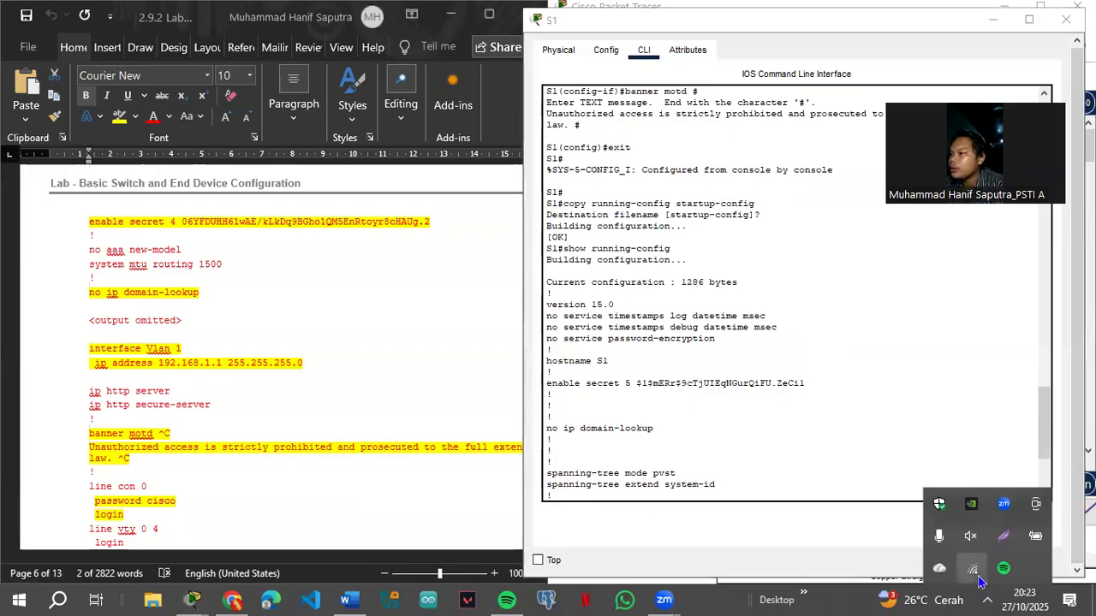
left_click(974, 572)
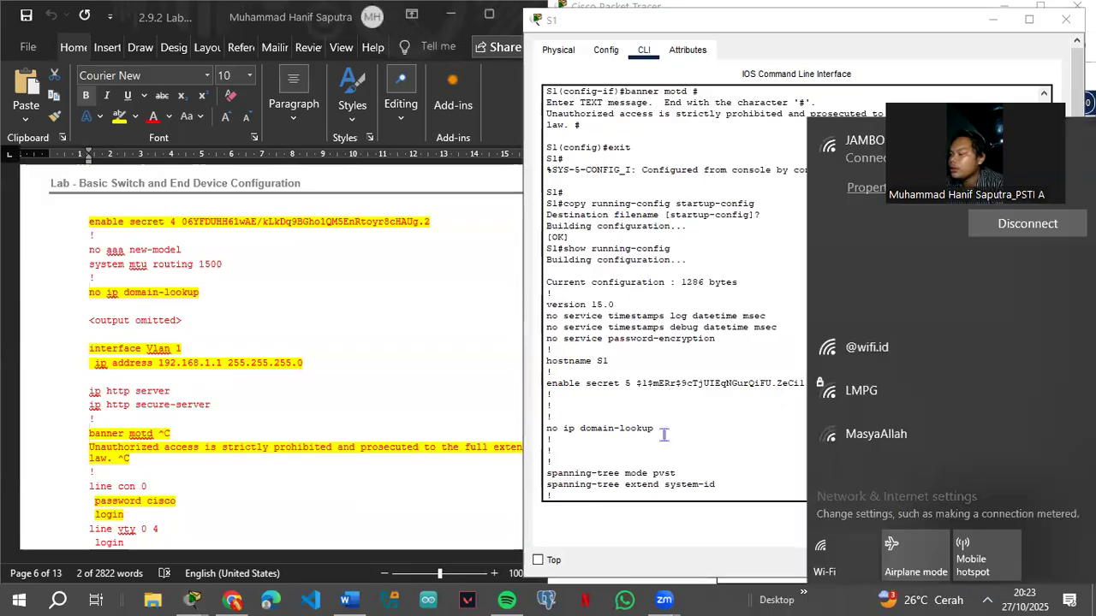
scroll(665, 437, "down", 5)
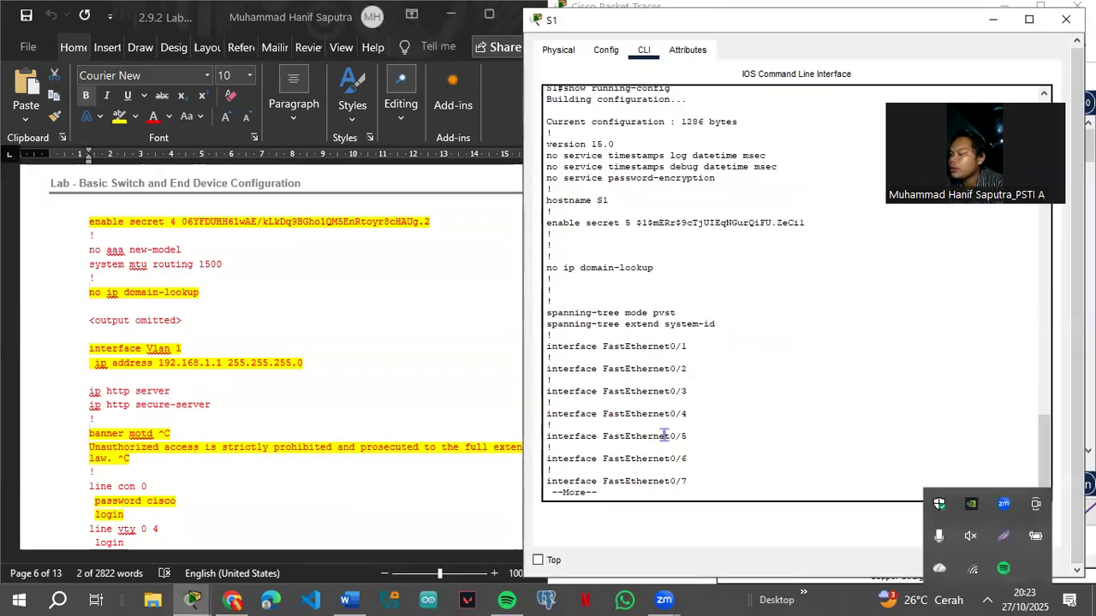
Step: Rerun show running-config on S1 and scroll through the configuration listing
left_click(631, 489)
key("q")
key("Up")
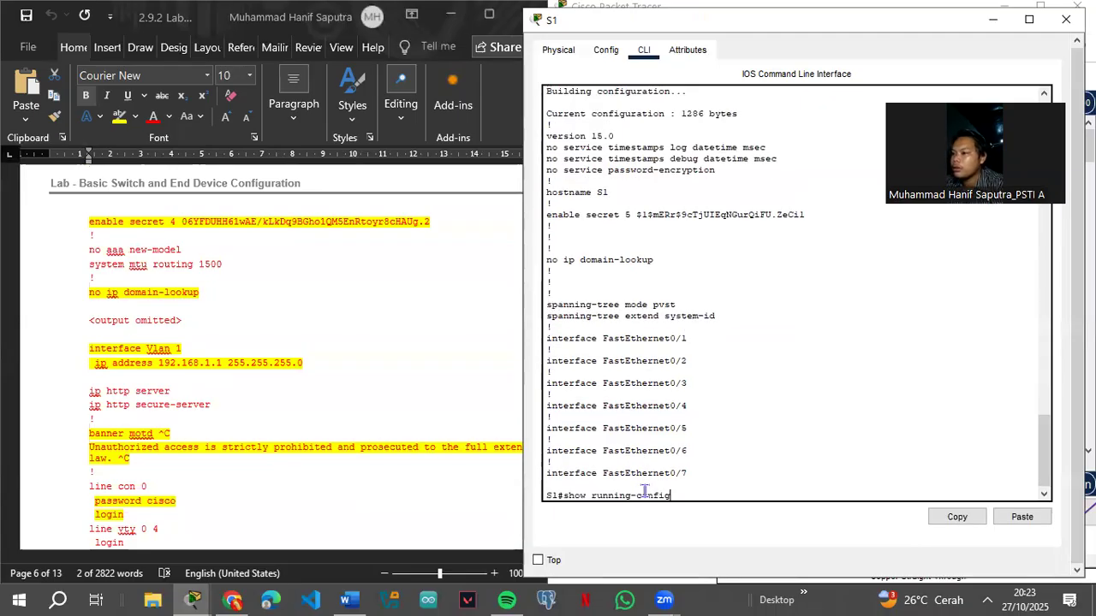
key("Return")
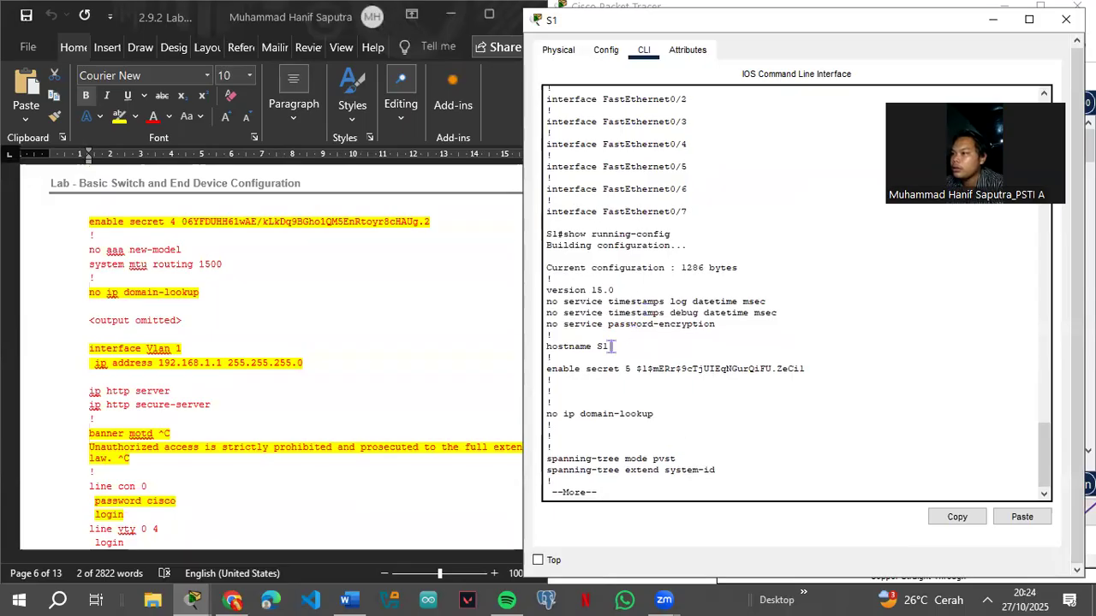
scroll(337, 387, "up", 5)
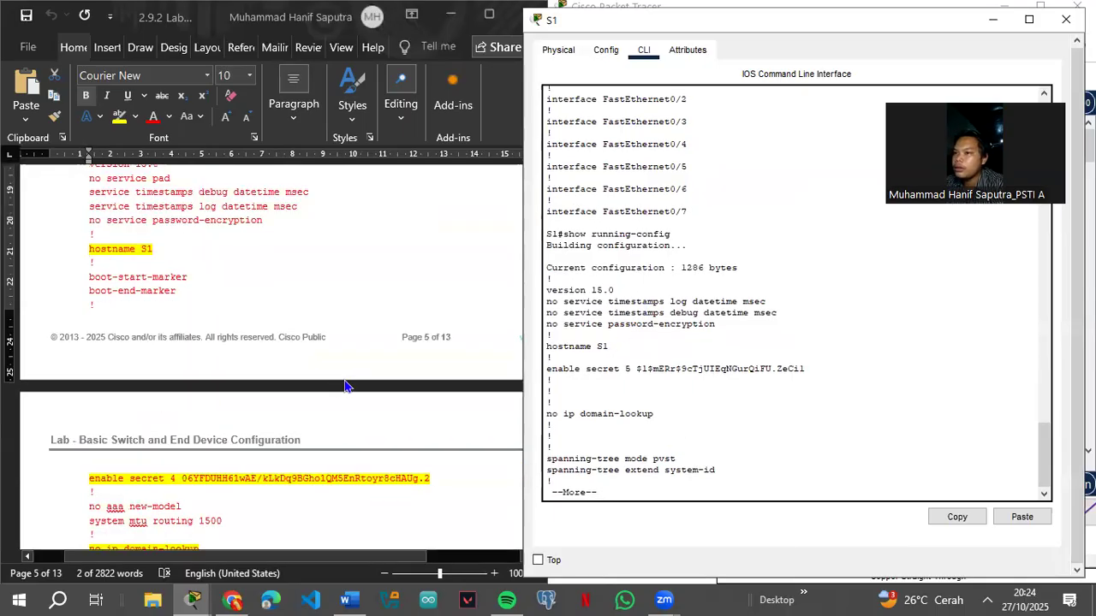
scroll(345, 385, "up", 4)
scroll(349, 385, "down", 4)
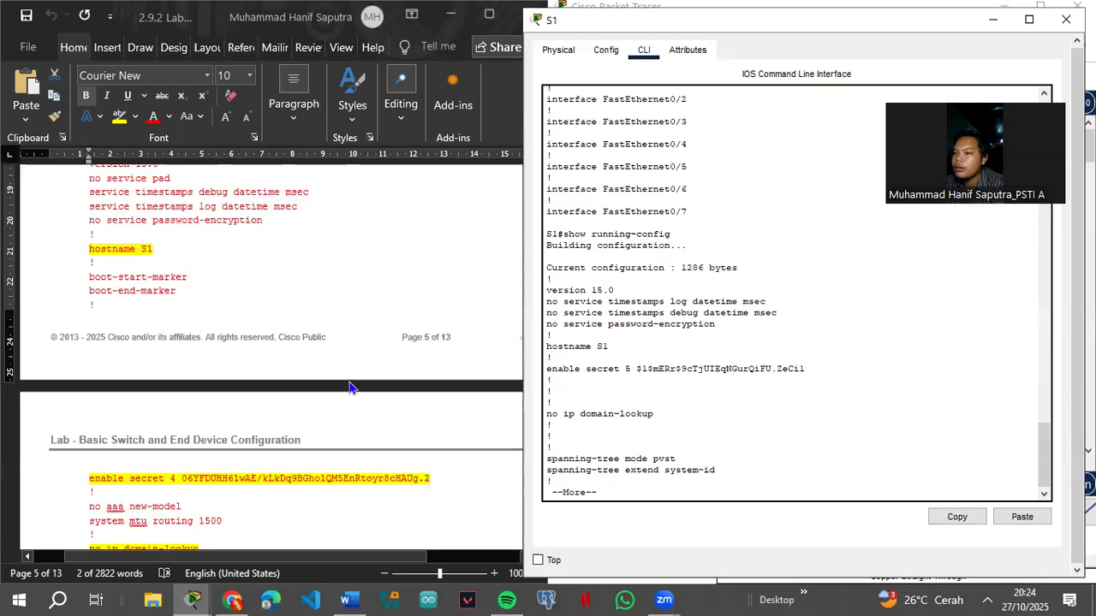
scroll(683, 355, "up", 2)
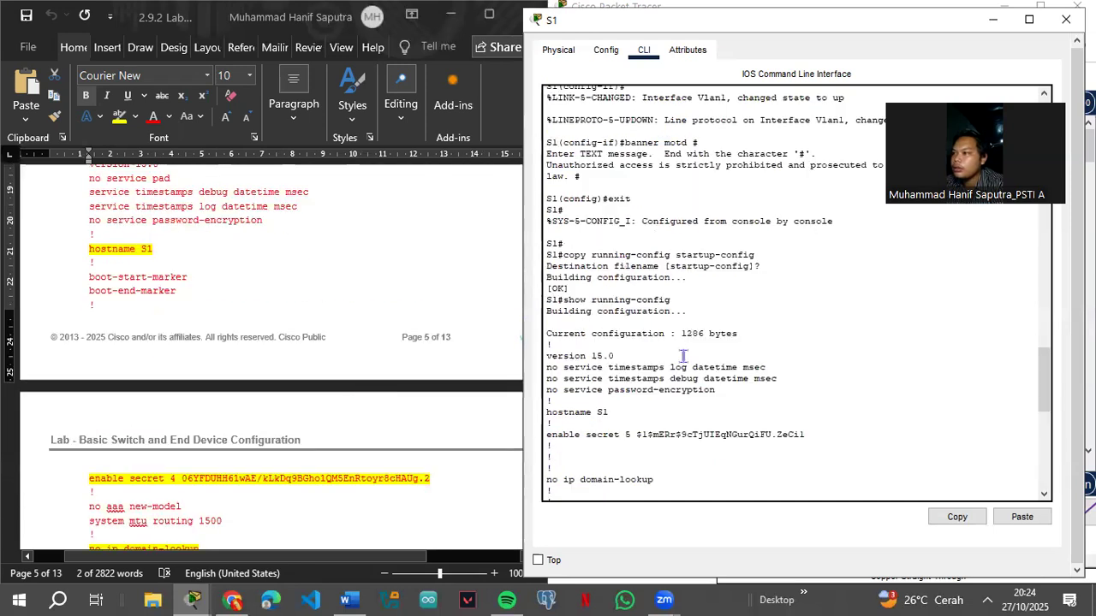
scroll(683, 355, "up", 10)
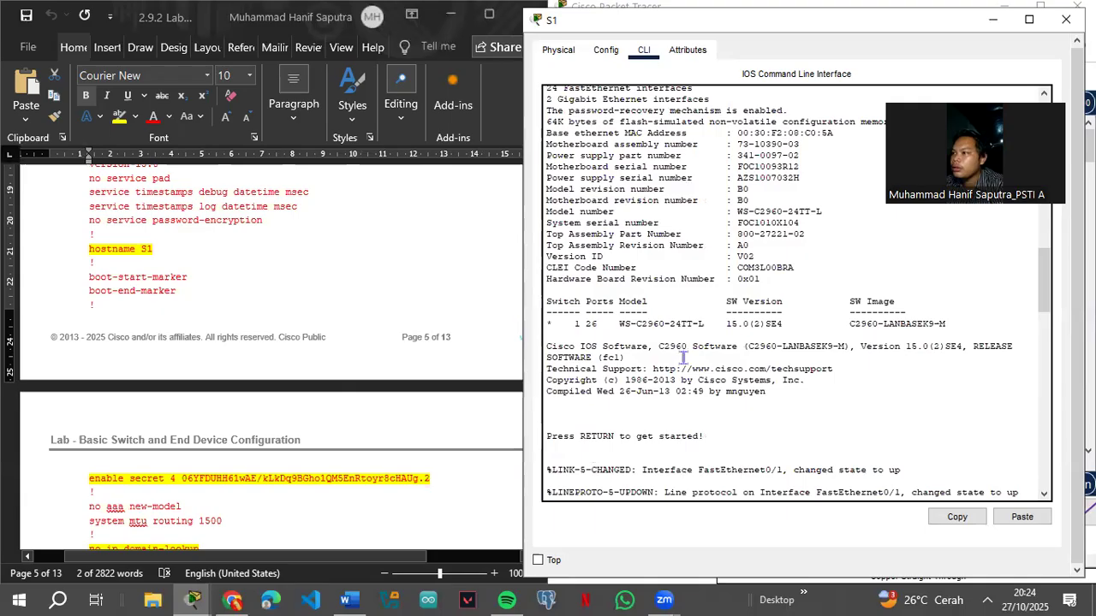
scroll(683, 358, "up", 10)
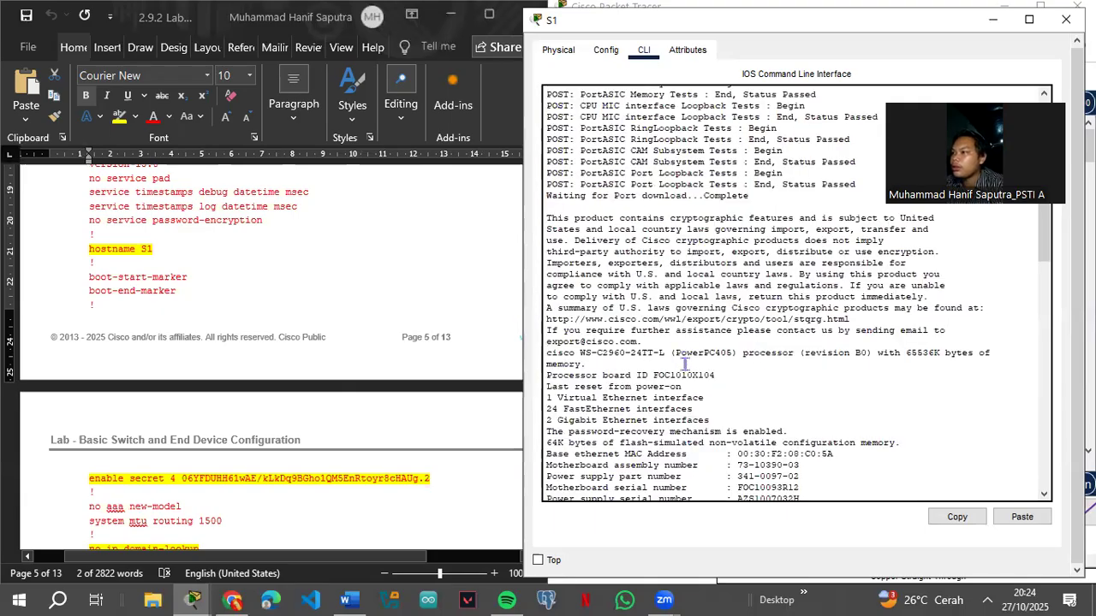
scroll(686, 363, "down", 5)
scroll(685, 364, "down", 6)
scroll(685, 363, "up", 6)
scroll(689, 366, "up", 12)
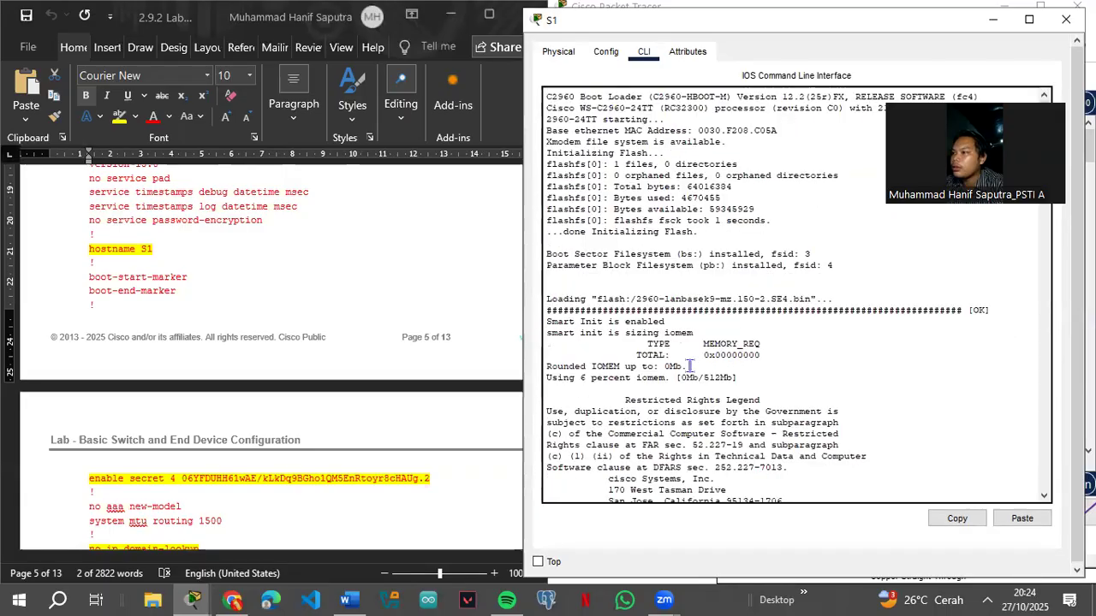
scroll(691, 366, "down", 10)
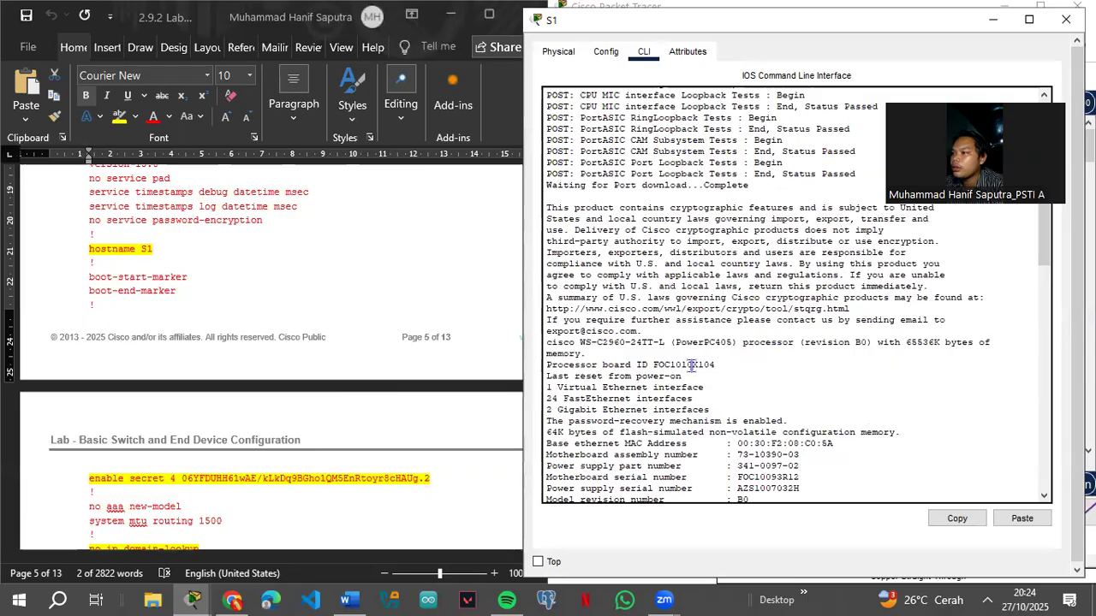
scroll(691, 365, "down", 10)
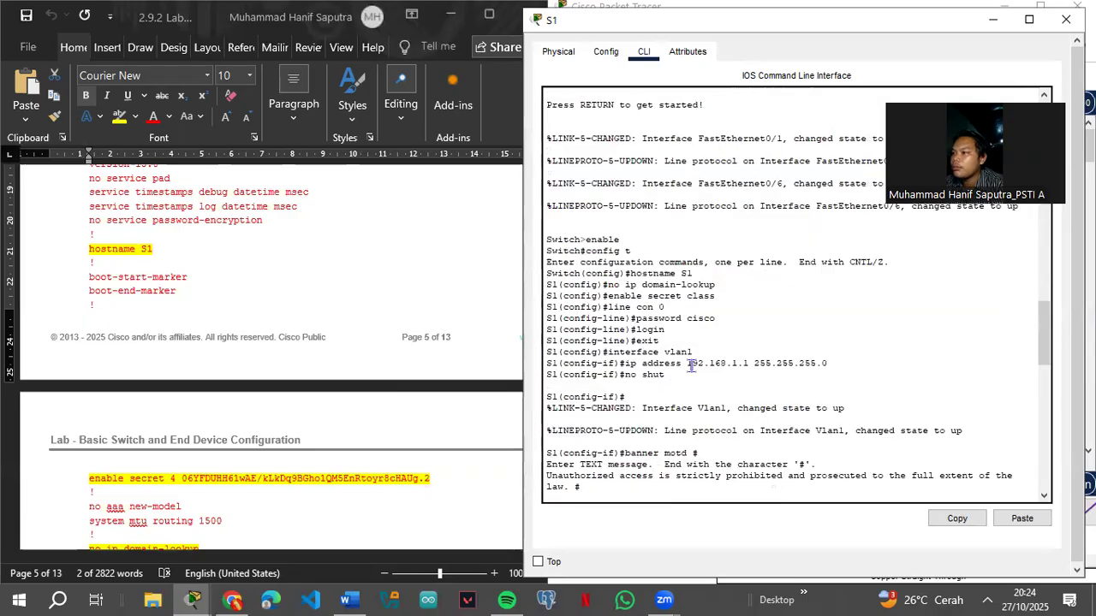
scroll(347, 380, "up", 6)
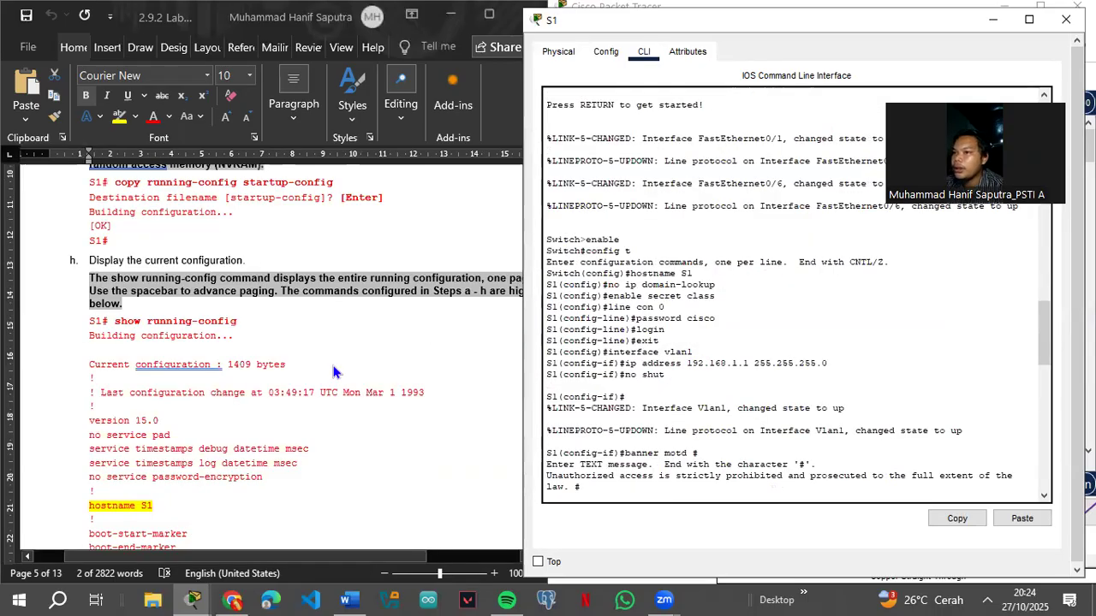
scroll(346, 380, "up", 10)
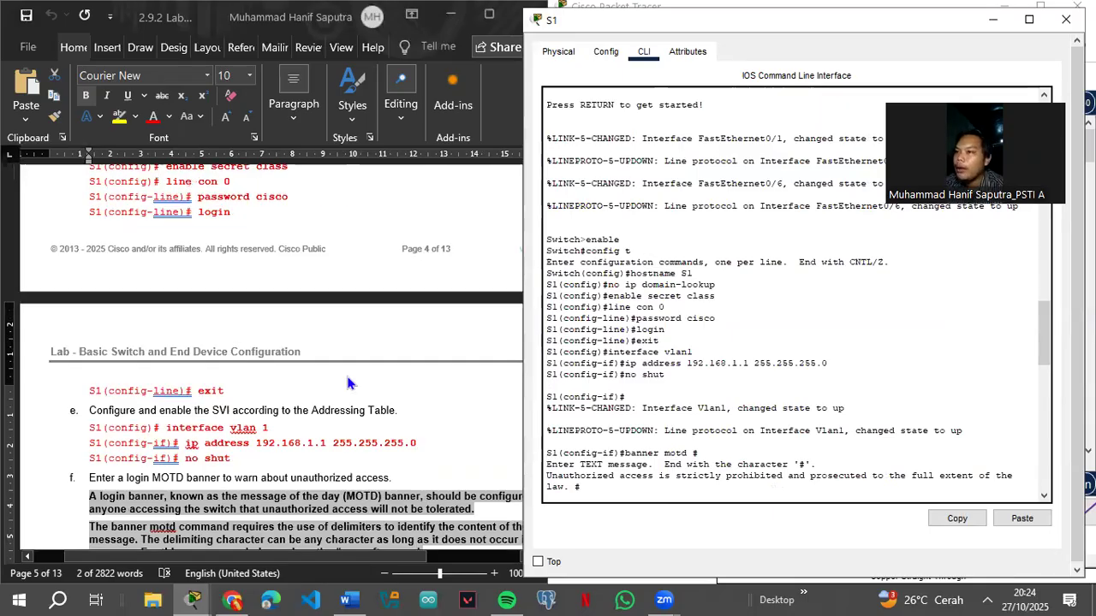
scroll(357, 387, "up", 5)
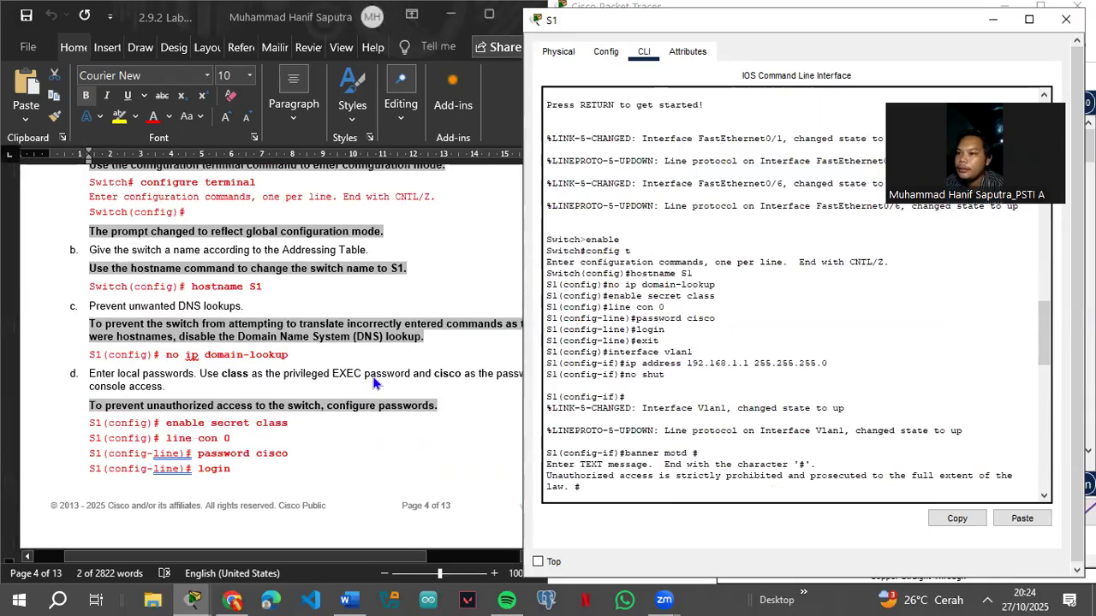
scroll(636, 377, "down", 10)
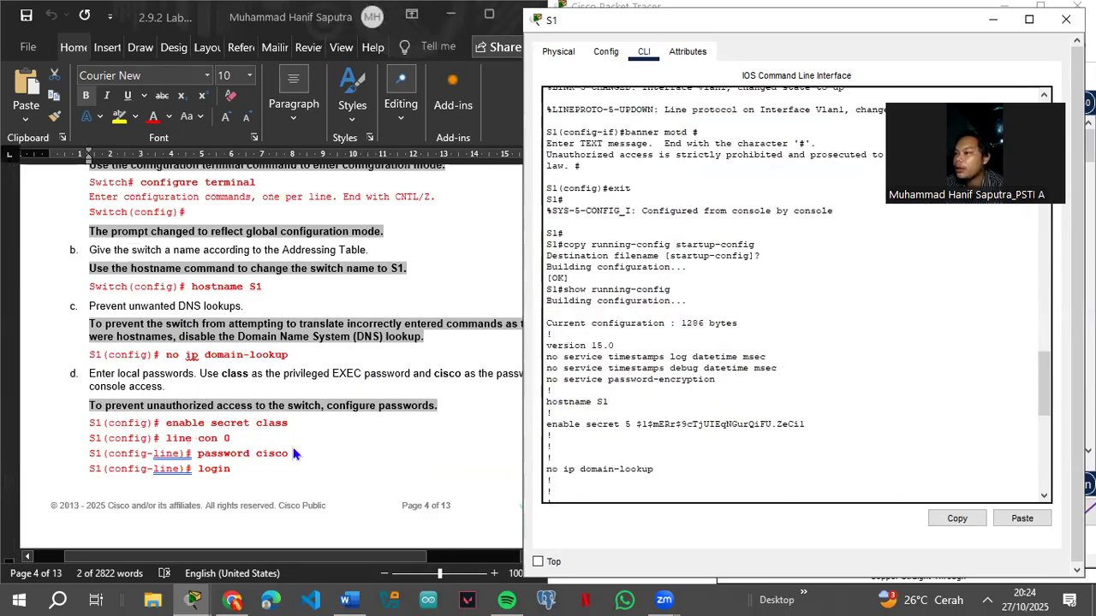
scroll(306, 445, "down", 10)
scroll(306, 445, "down", 3)
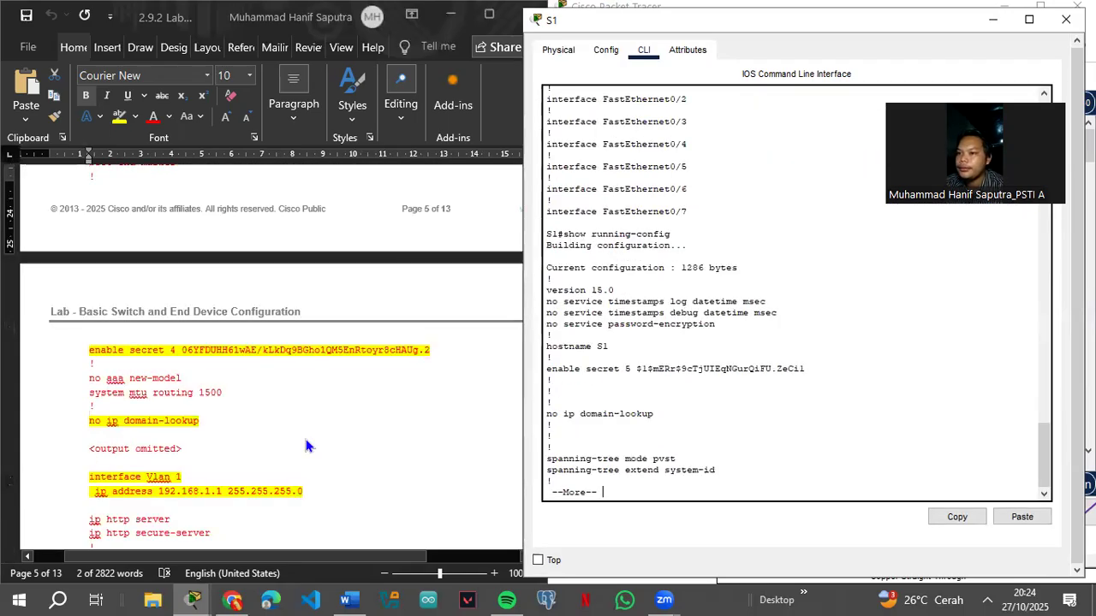
scroll(303, 434, "down", 7)
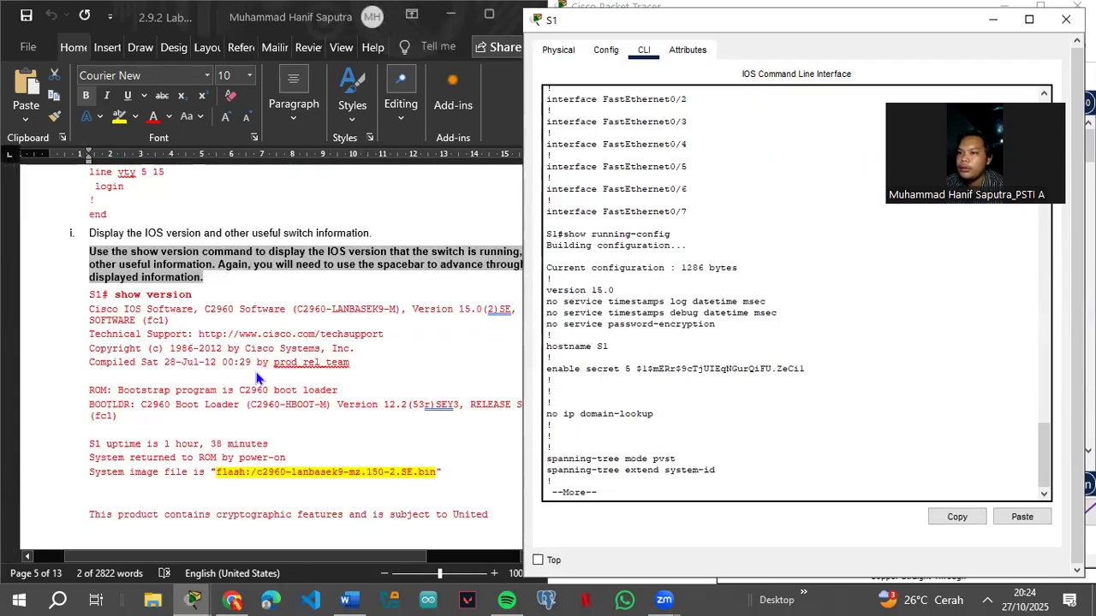
Step: Copy 'show version' from the Word lab guide and return S1 to the S1# prompt
left_click(114, 297)
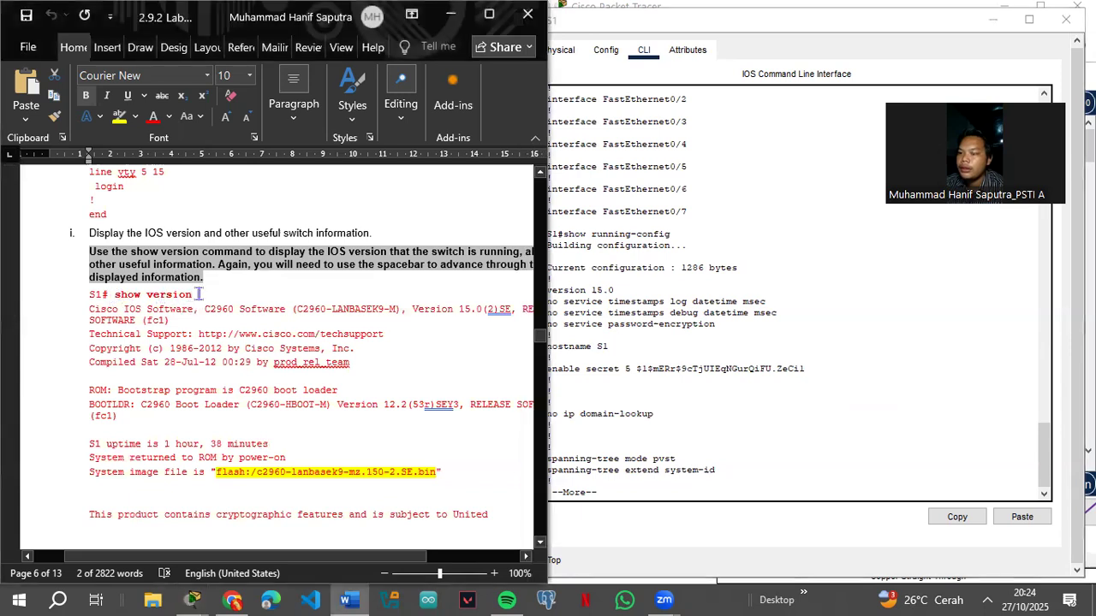
left_click(192, 297, "shift")
key("super+c")
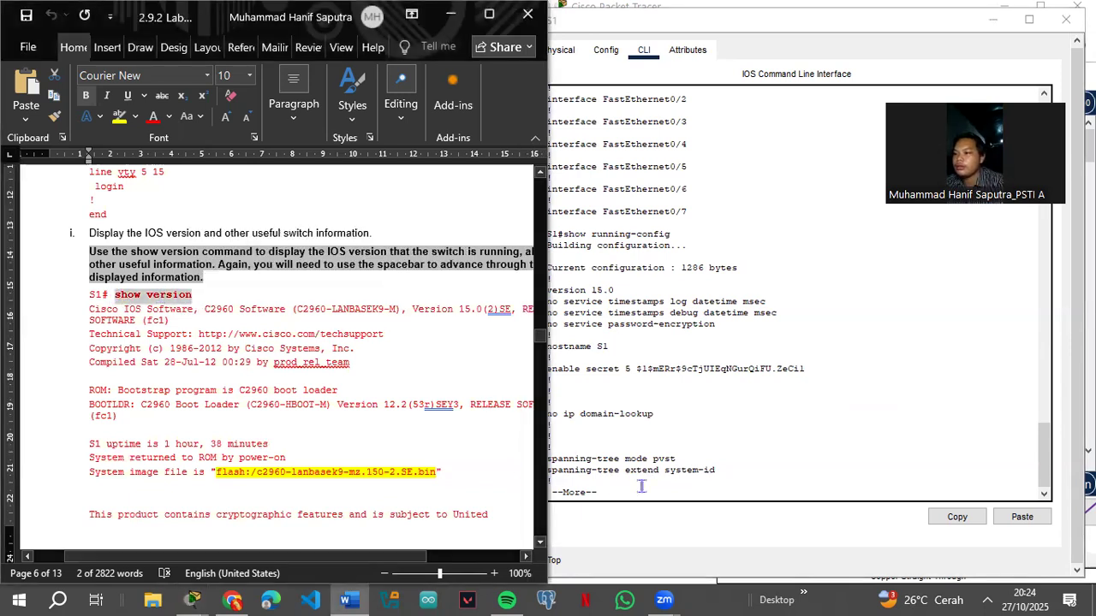
left_click(610, 496)
key("q")
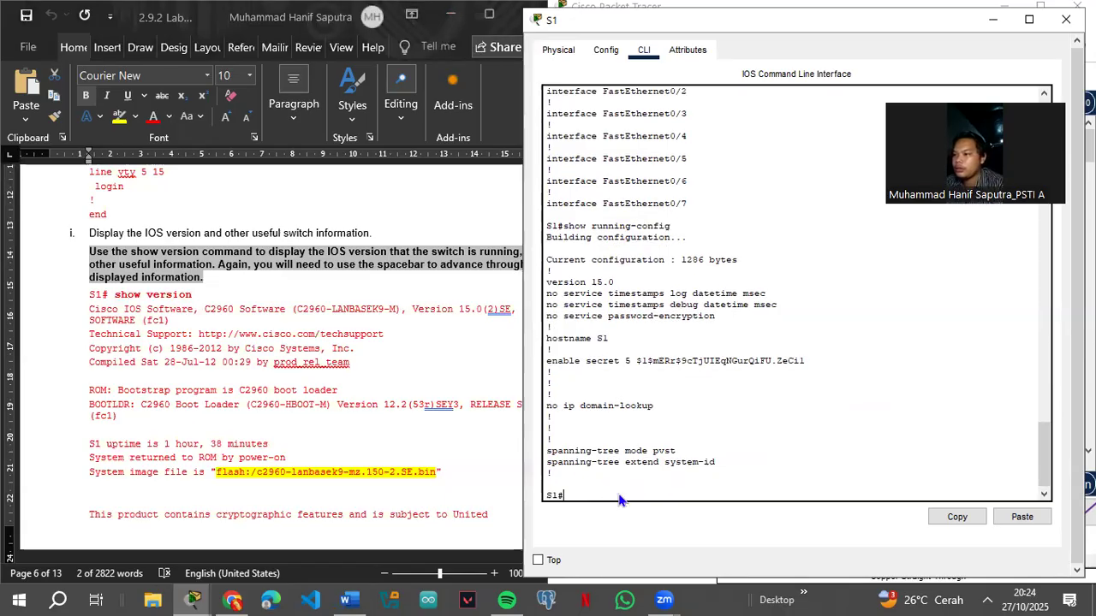
Step: Paste and run show version on S1, reviewing IOS 15.0(2)SE4 on the WS-C2960-24TT-L
left_click(647, 521)
key("Return")
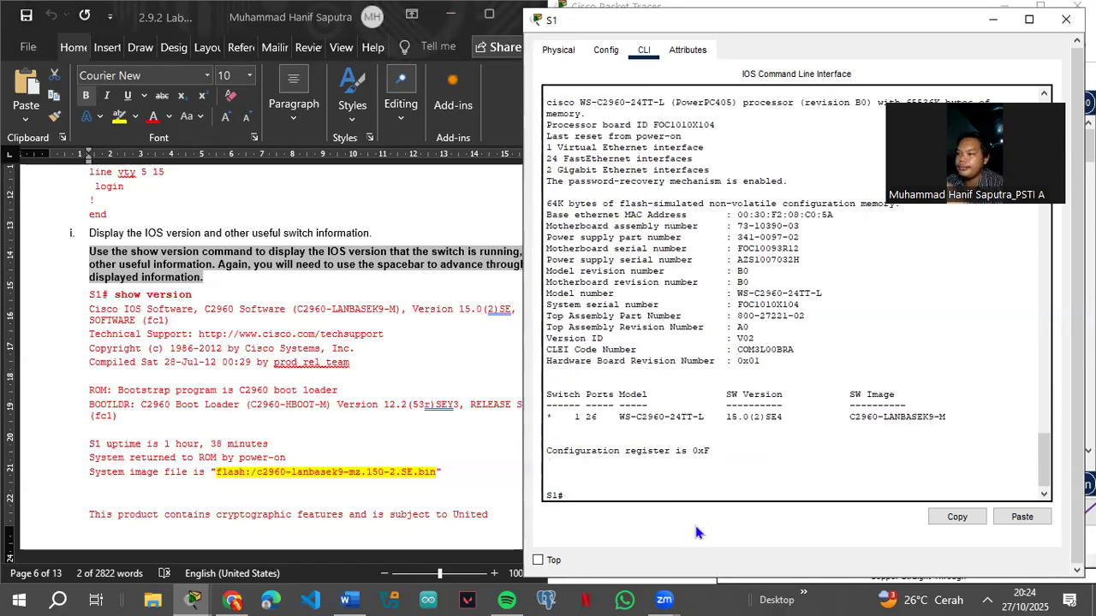
scroll(217, 415, "down", 3)
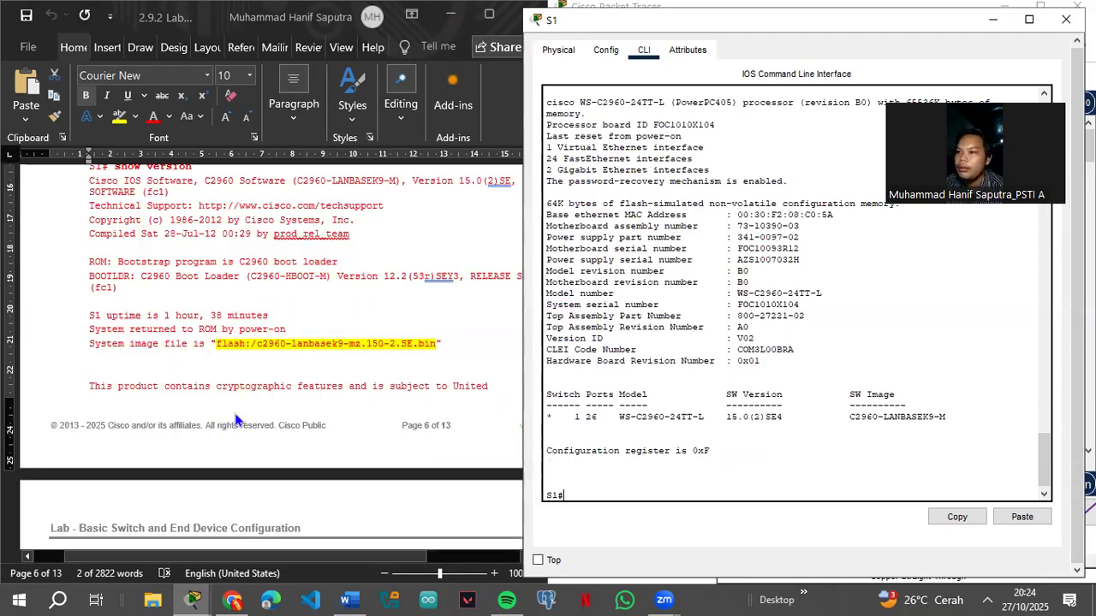
scroll(785, 321, "up", 10)
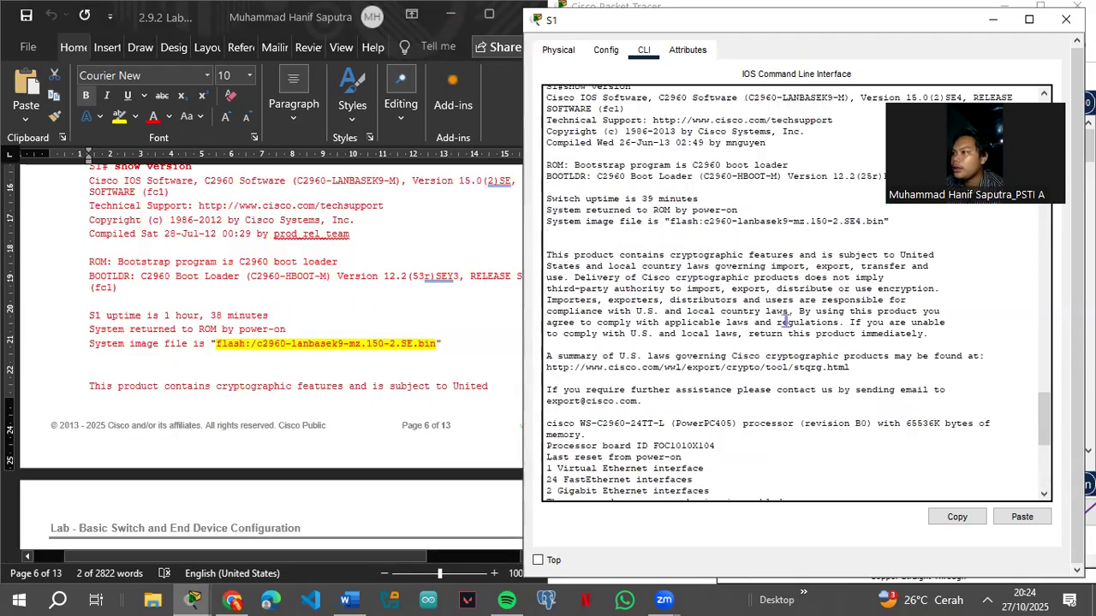
scroll(785, 321, "down", 5)
scroll(787, 321, "down", 5)
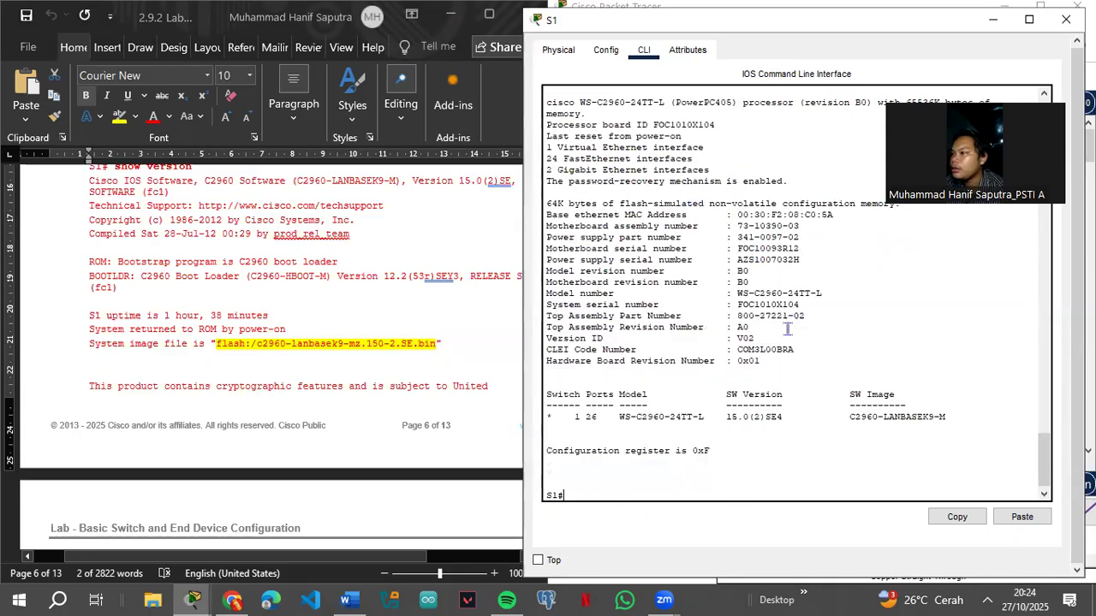
scroll(251, 368, "up", 3)
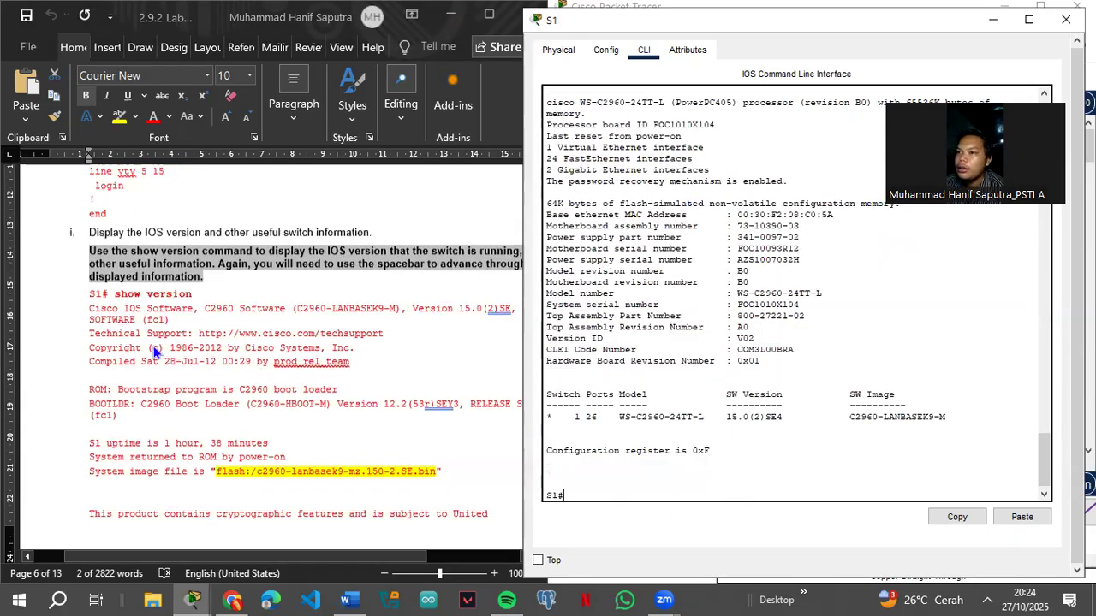
scroll(766, 313, "up", 15)
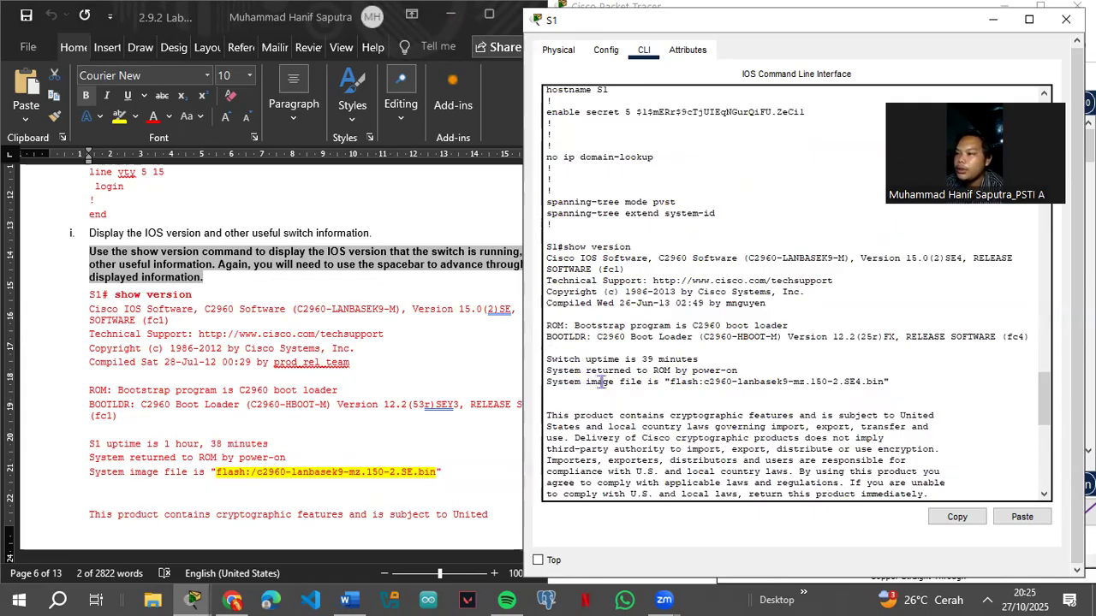
scroll(604, 385, "down", 5)
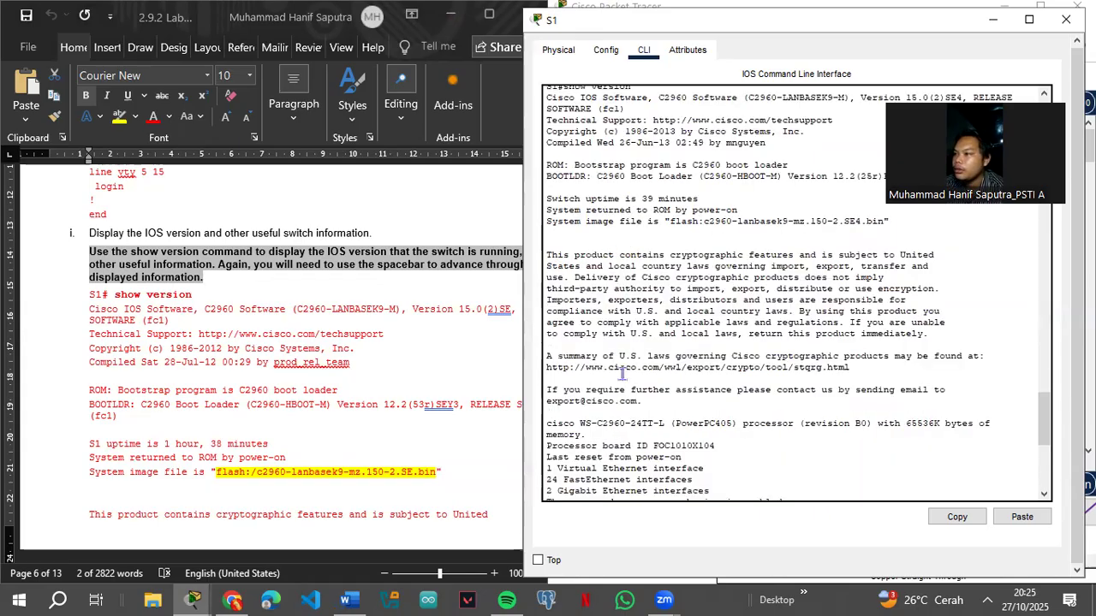
scroll(672, 311, "down", 5)
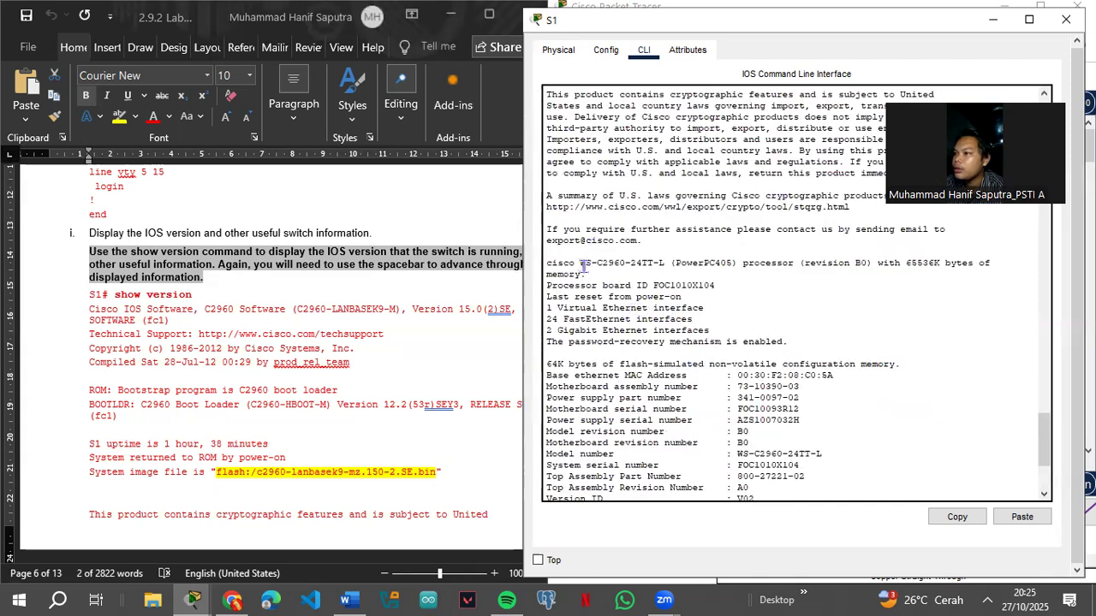
scroll(635, 335, "down", 5)
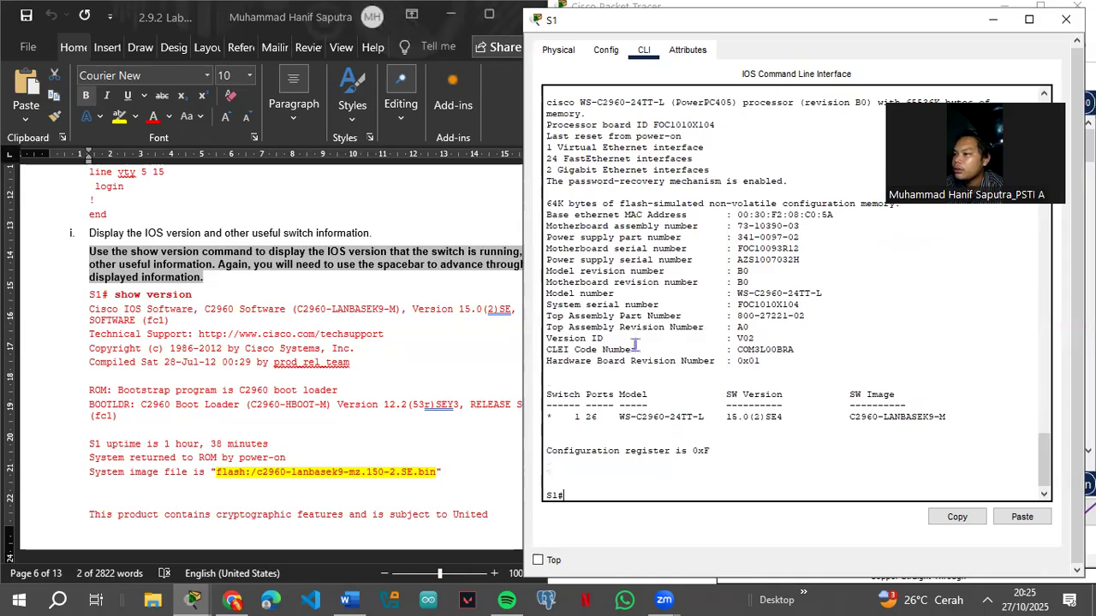
scroll(288, 404, "down", 3)
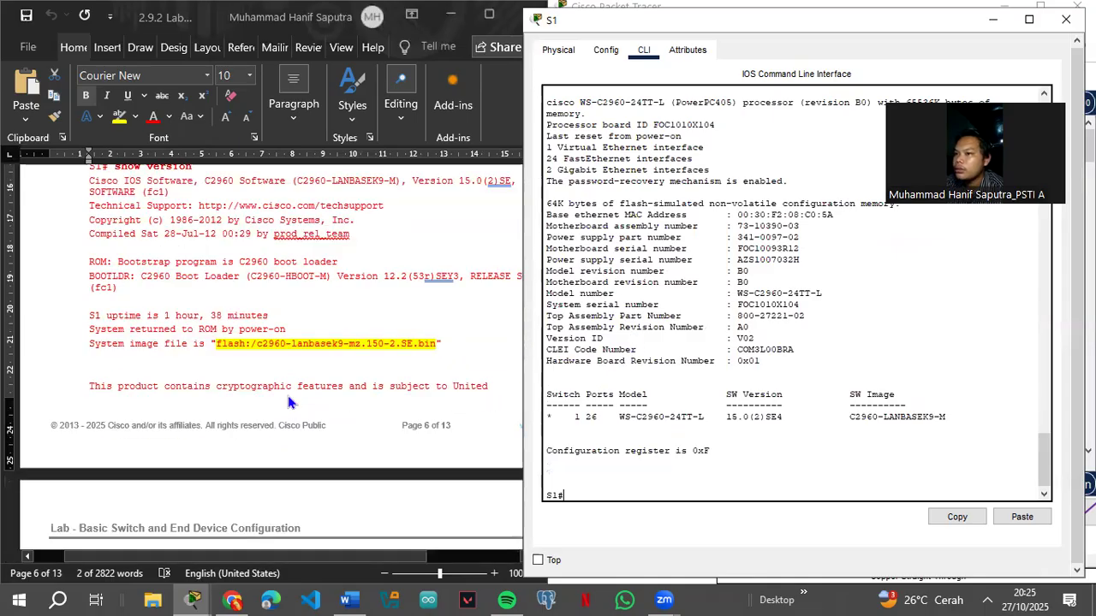
scroll(287, 402, "down", 10)
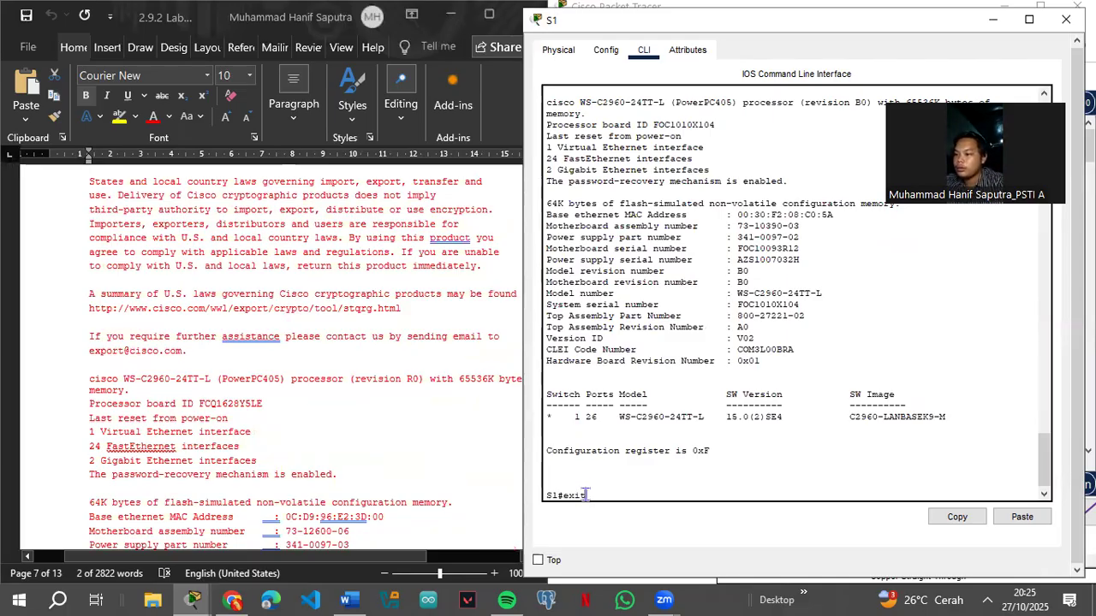
Step: Log out of S1, log back in with the console password, and reach S1# with the enable secret
key("Return")
key("Return")
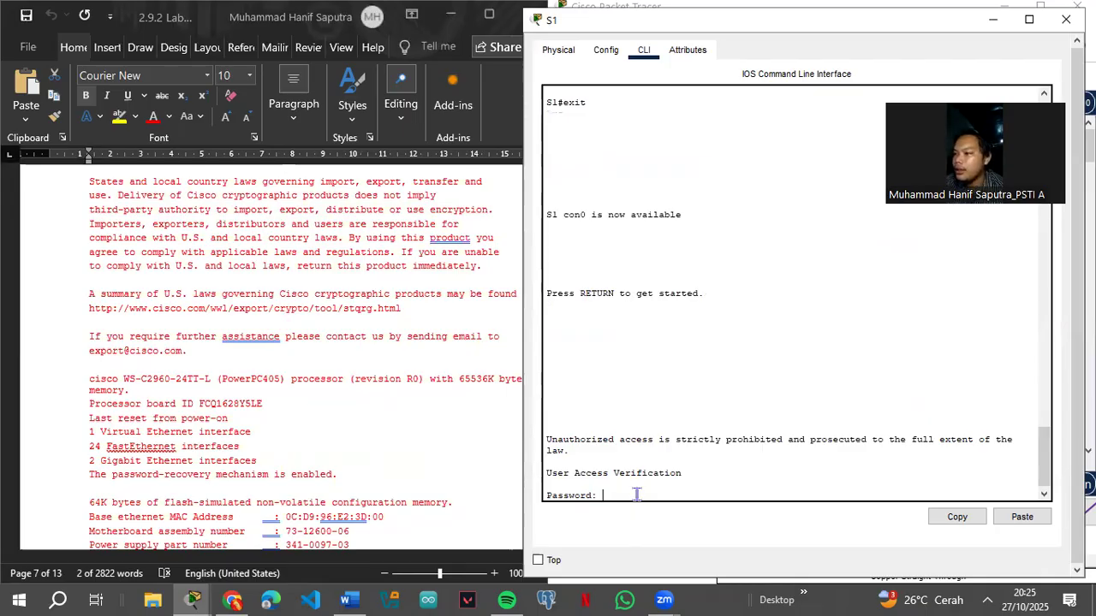
key("Return")
type("enab")
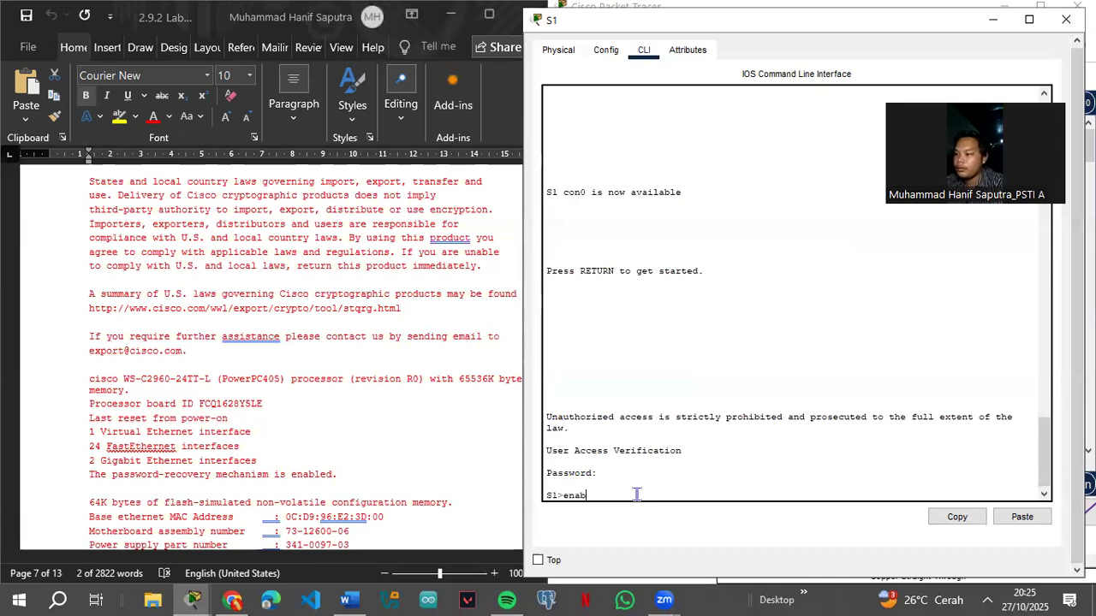
type("ele")
key("Return")
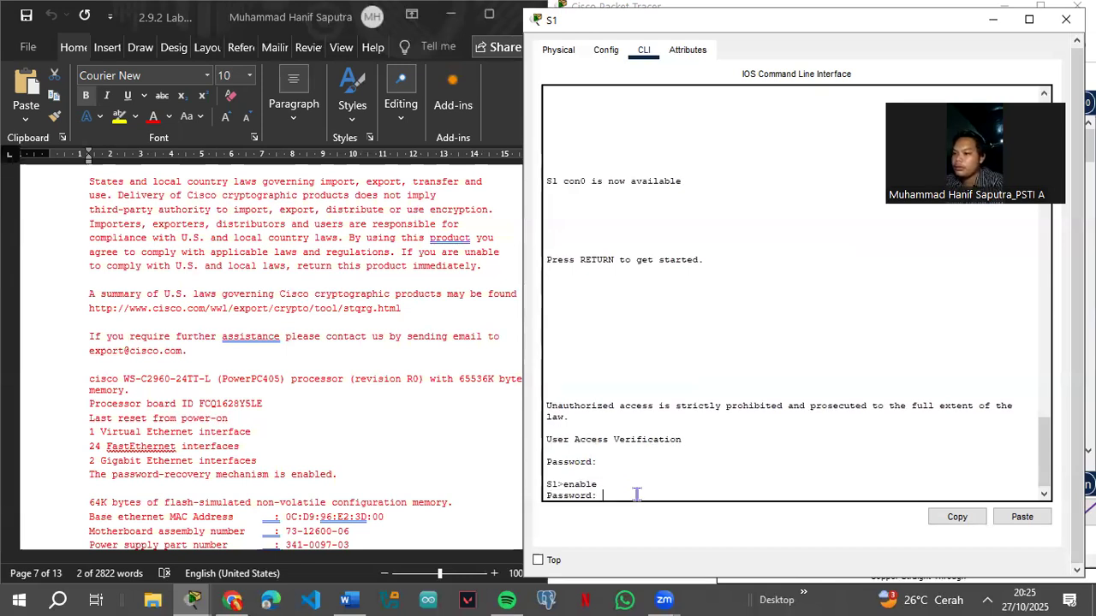
key("Return")
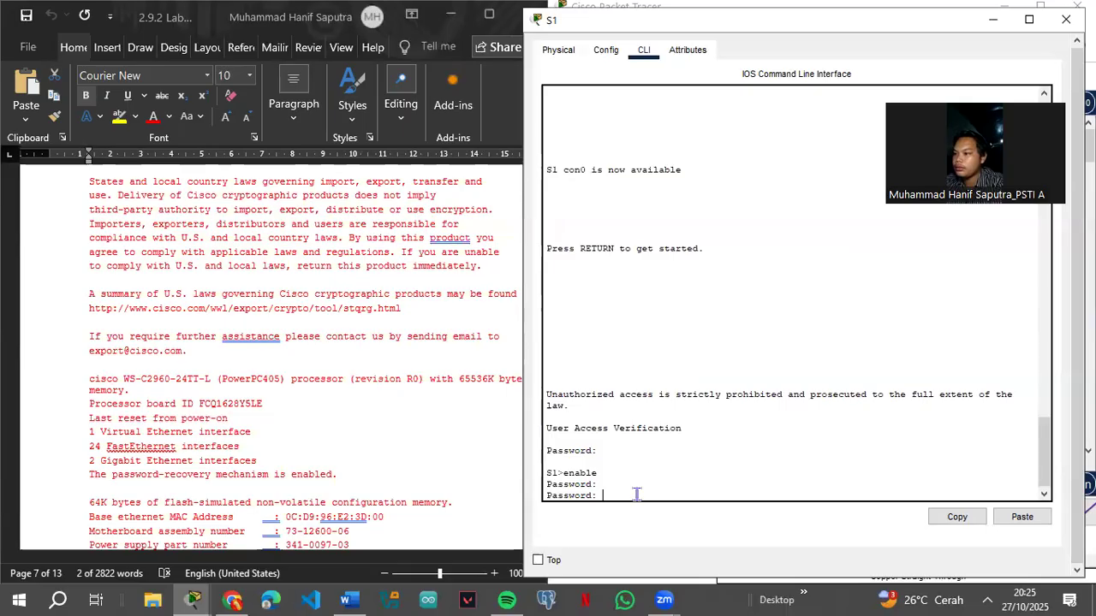
key("Return")
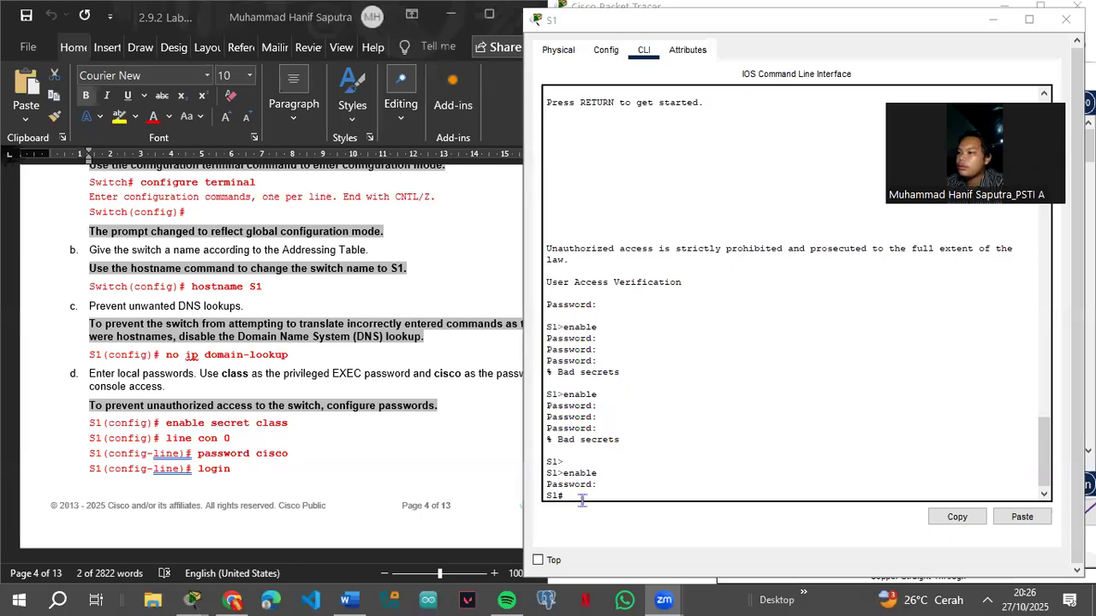
left_click(581, 497)
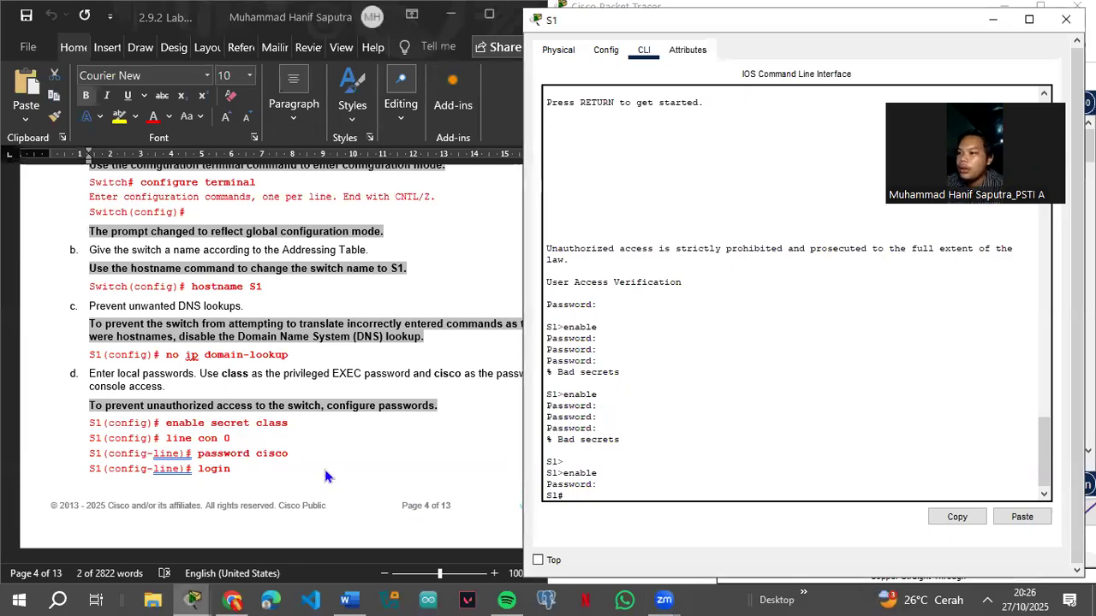
Step: Rerun show version on S1 and check IOS 15.0(2)SE4 and configuration register 0xF
scroll(278, 470, "down", 3)
scroll(276, 470, "down", 15)
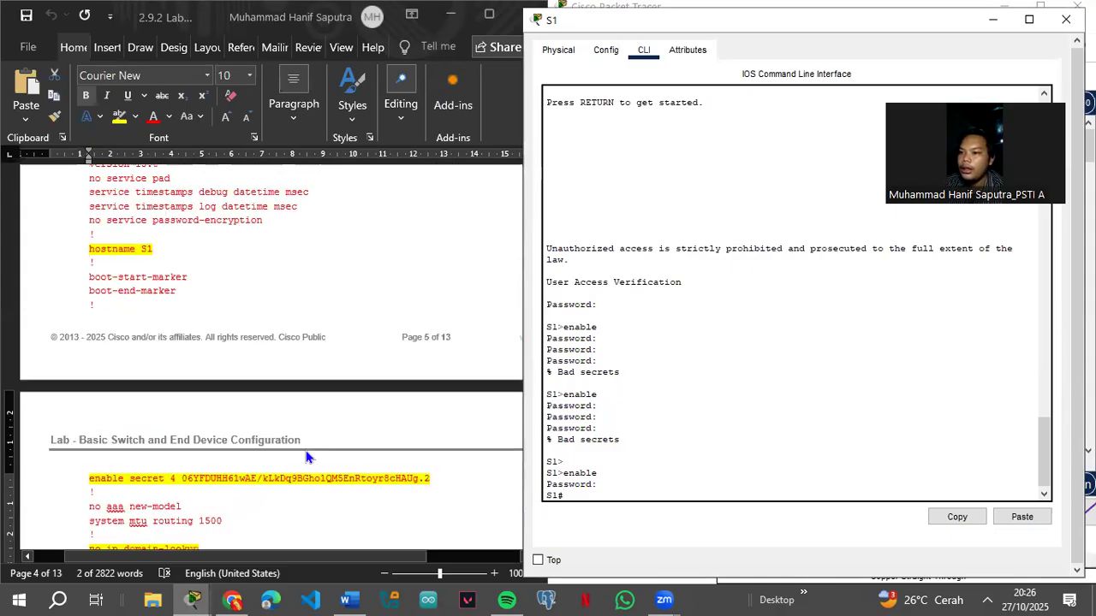
scroll(310, 460, "down", 10)
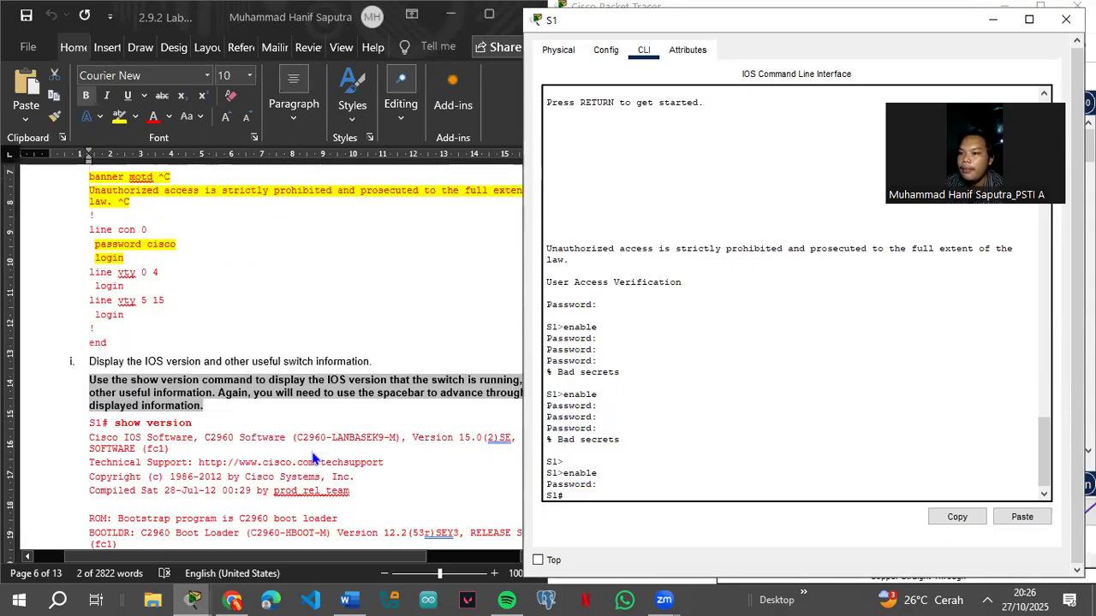
scroll(317, 459, "down", 12)
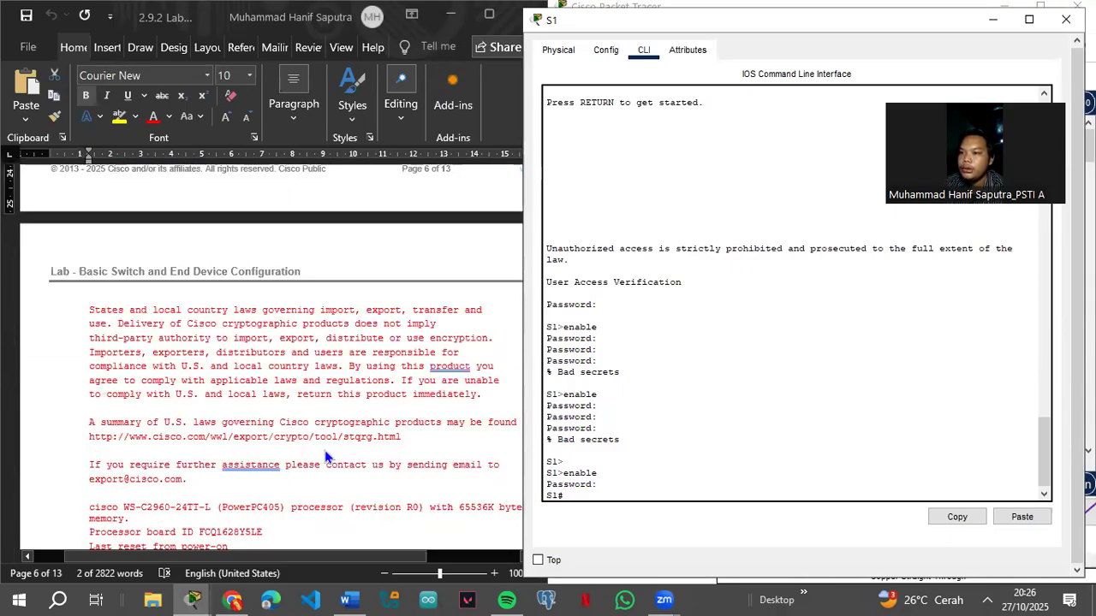
scroll(327, 458, "down", 6)
scroll(327, 459, "down", 9)
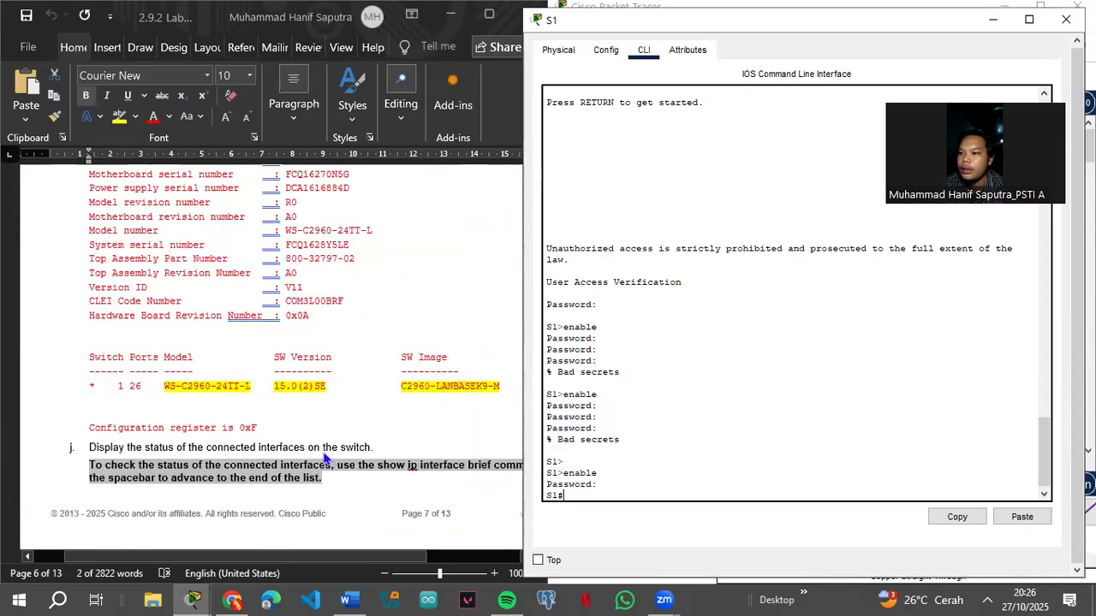
scroll(211, 447, "down", 3)
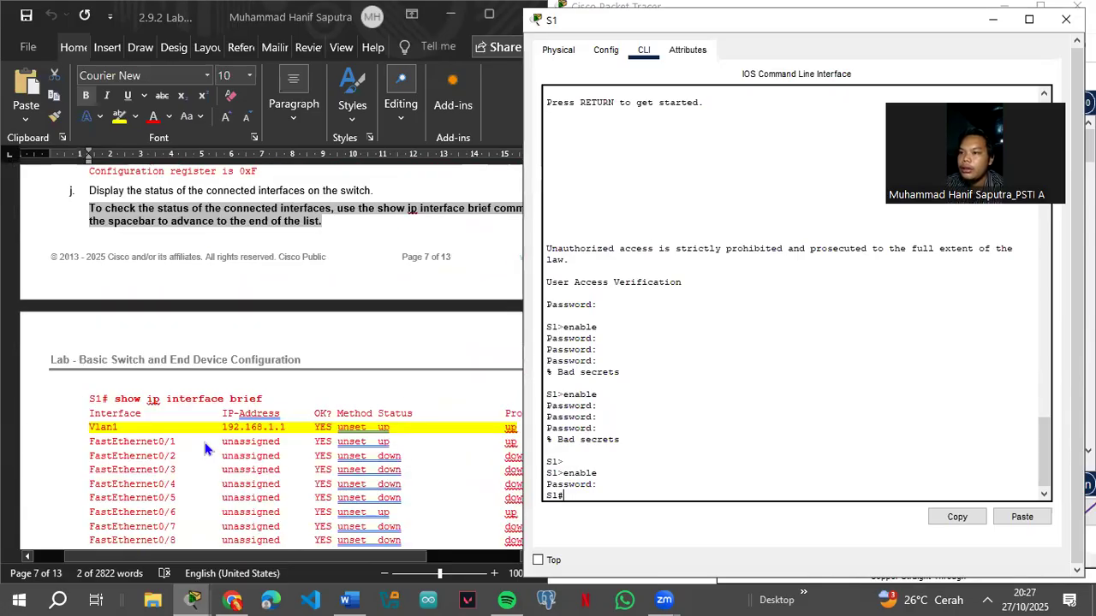
scroll(206, 448, "down", 3)
key("Up")
key("BackSpace")
key("BackSpace")
key("BackSpace")
key("BackSpace")
key("BackSpace")
type("show version")
key("Return")
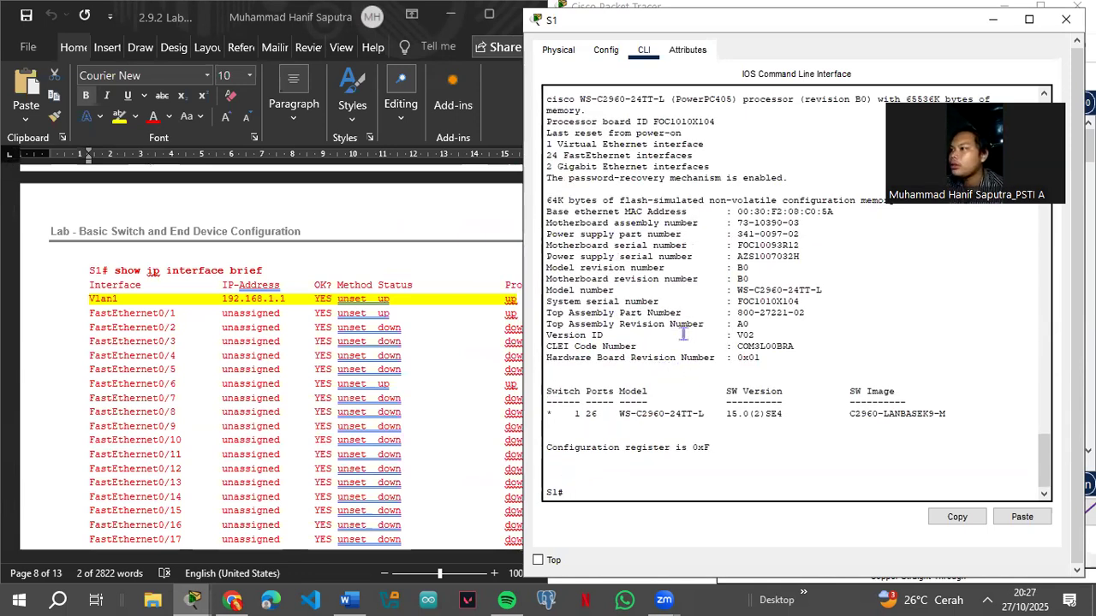
scroll(248, 387, "up", 8)
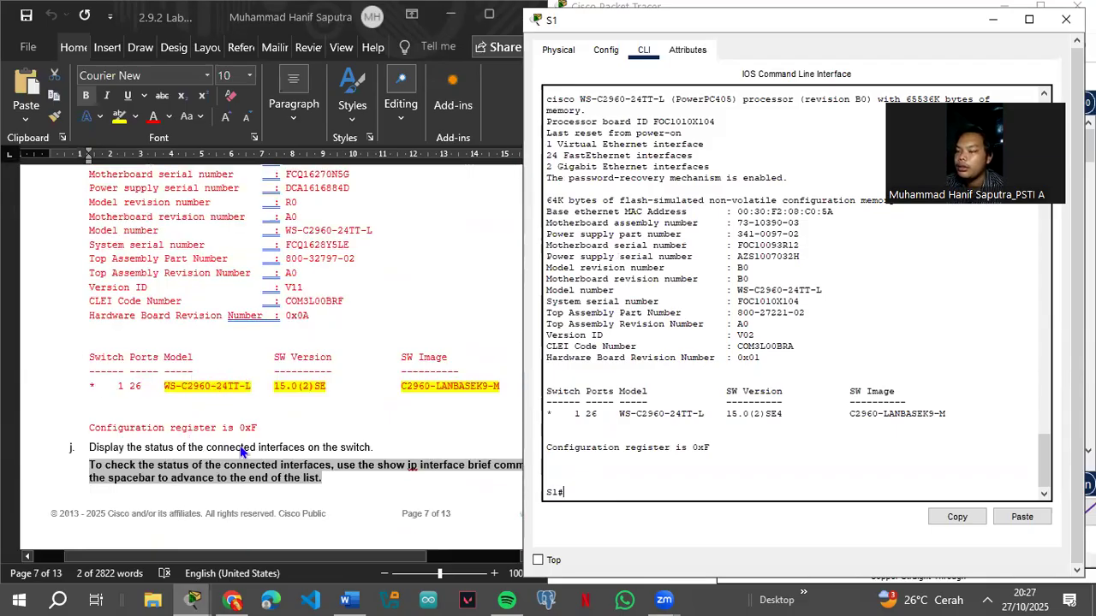
scroll(228, 481, "down", 3)
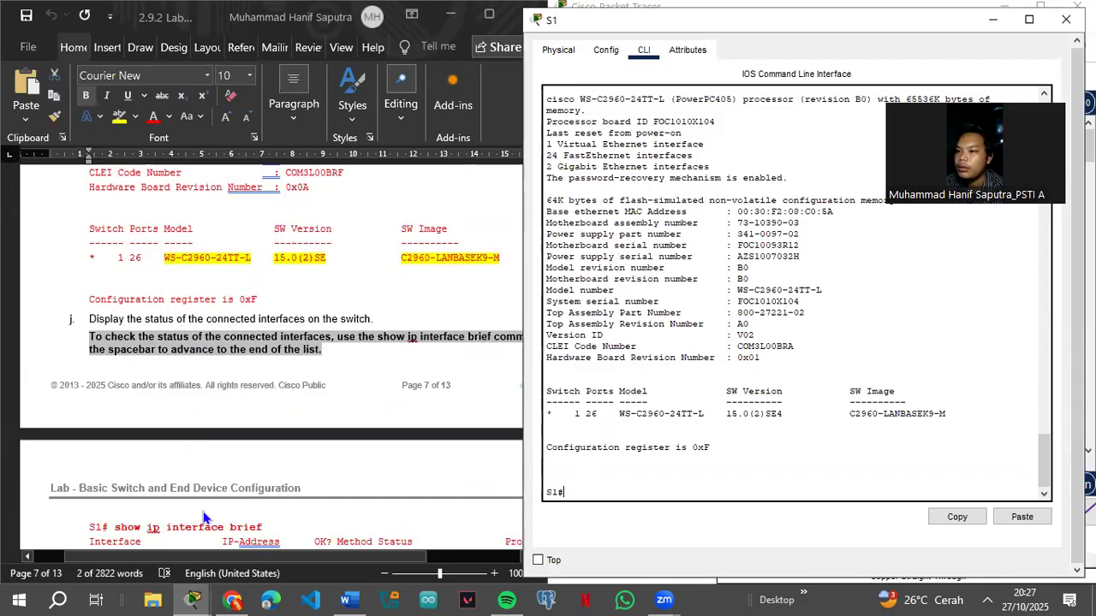
scroll(288, 508, "down", 3)
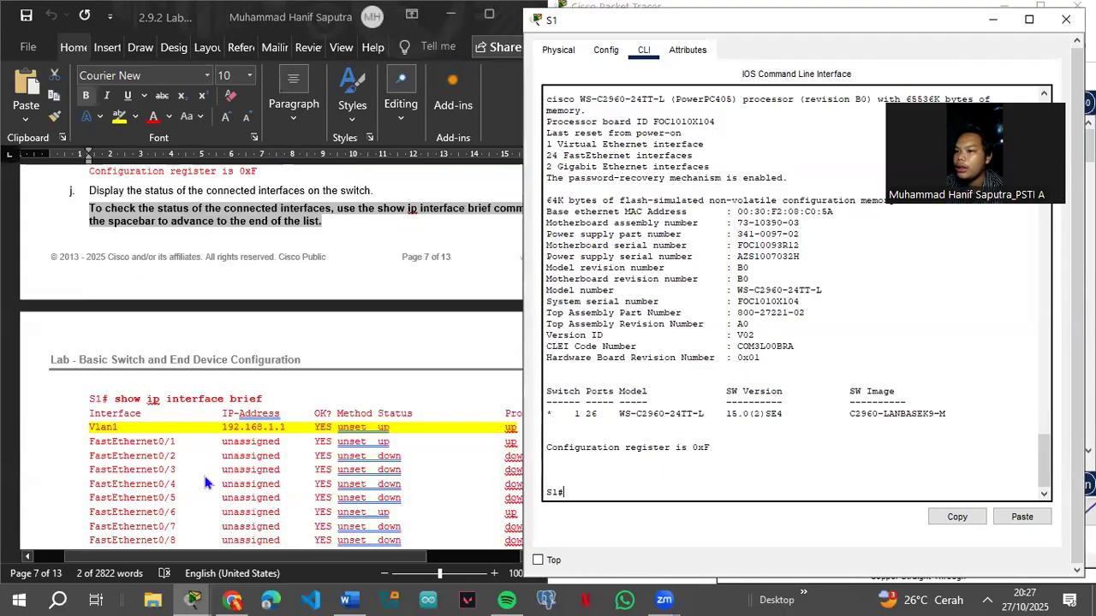
Step: Run show ip interface brief on S1, seeing only FastEthernet0/1 and 0/6 up
type("how ip")
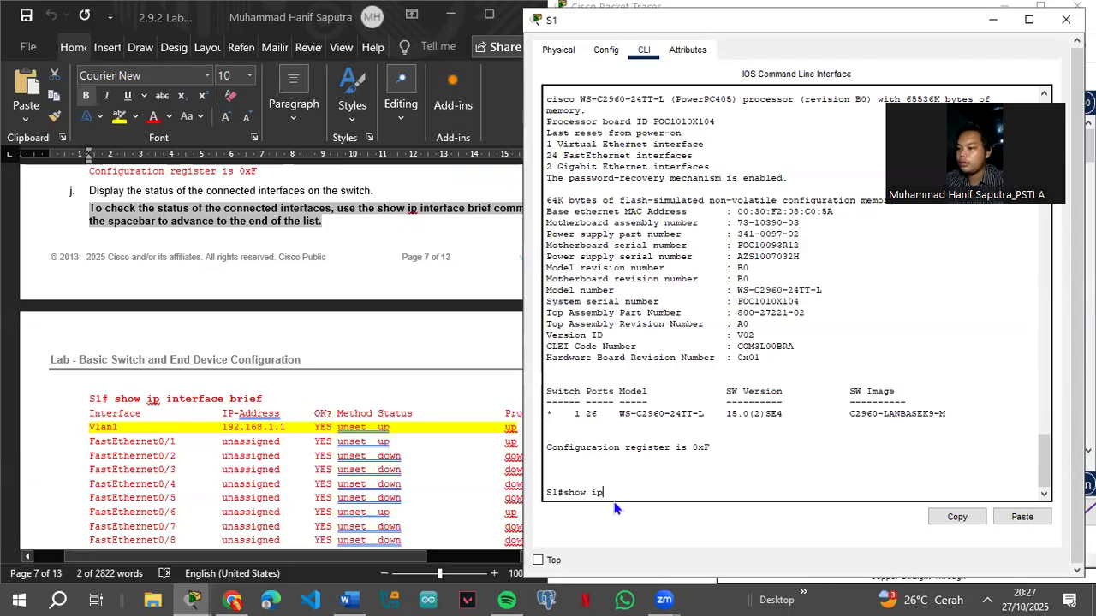
type(" interface brief")
key("BackSpace")
type("f")
key("Return")
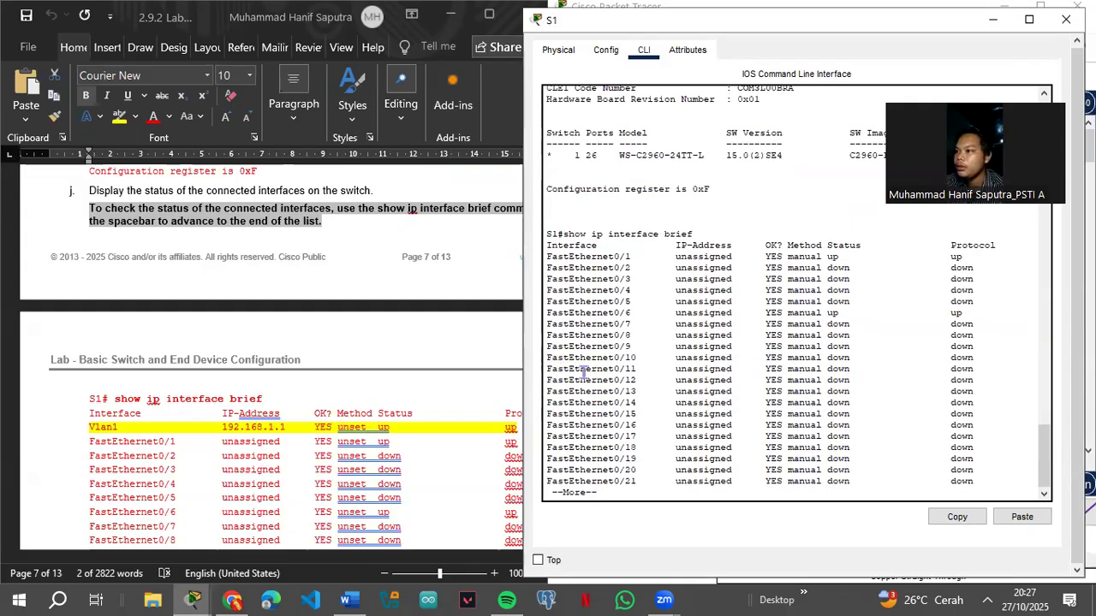
key("Return")
key("Return")
key("Return")
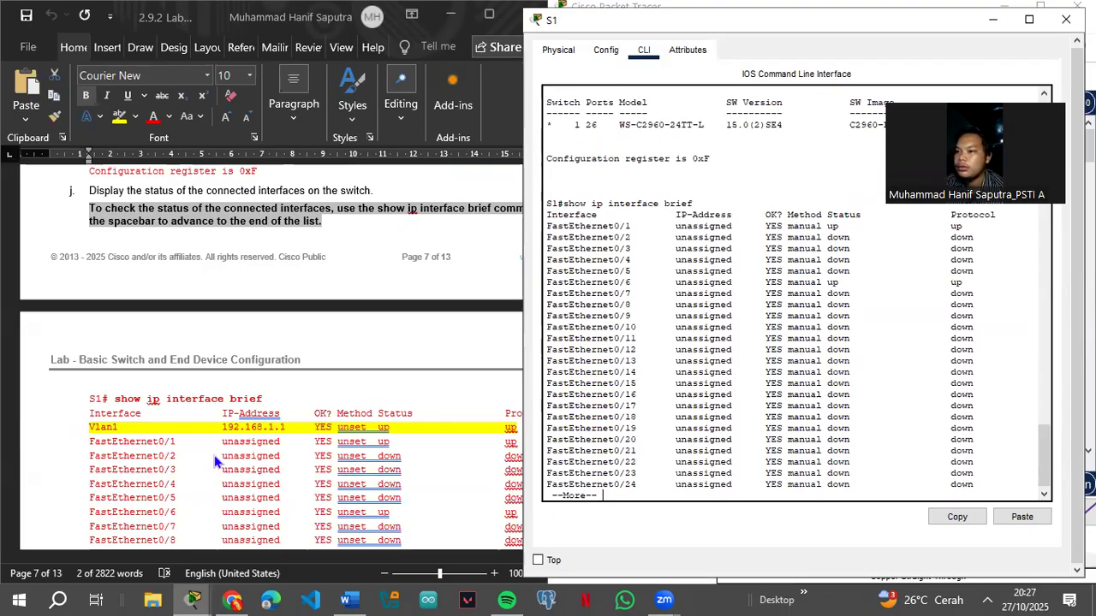
scroll(845, 411, "up", 5)
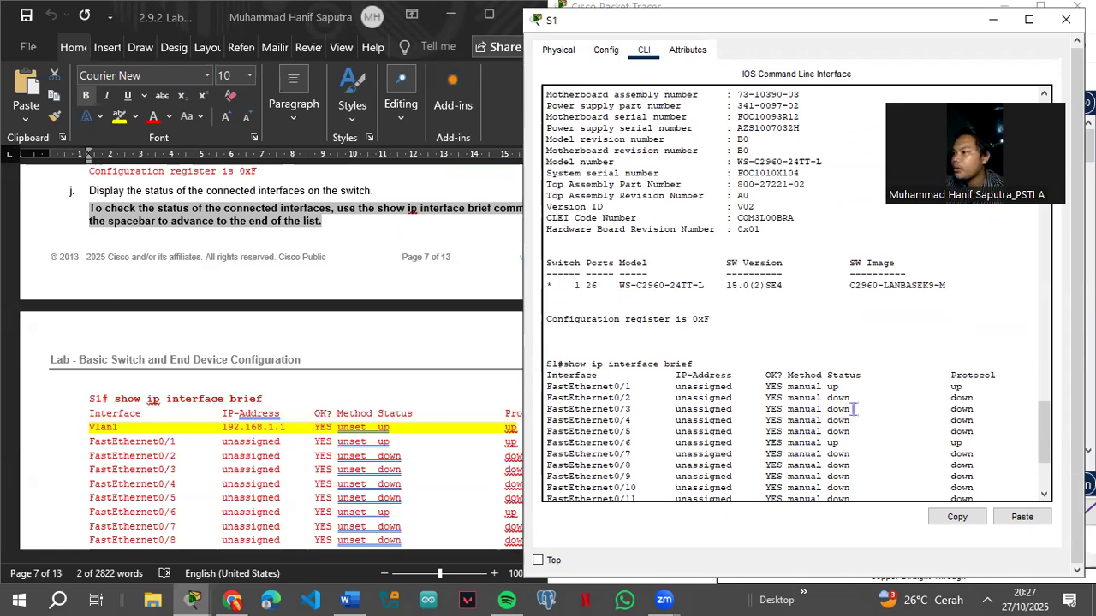
scroll(859, 409, "down", 5)
scroll(860, 410, "up", 5)
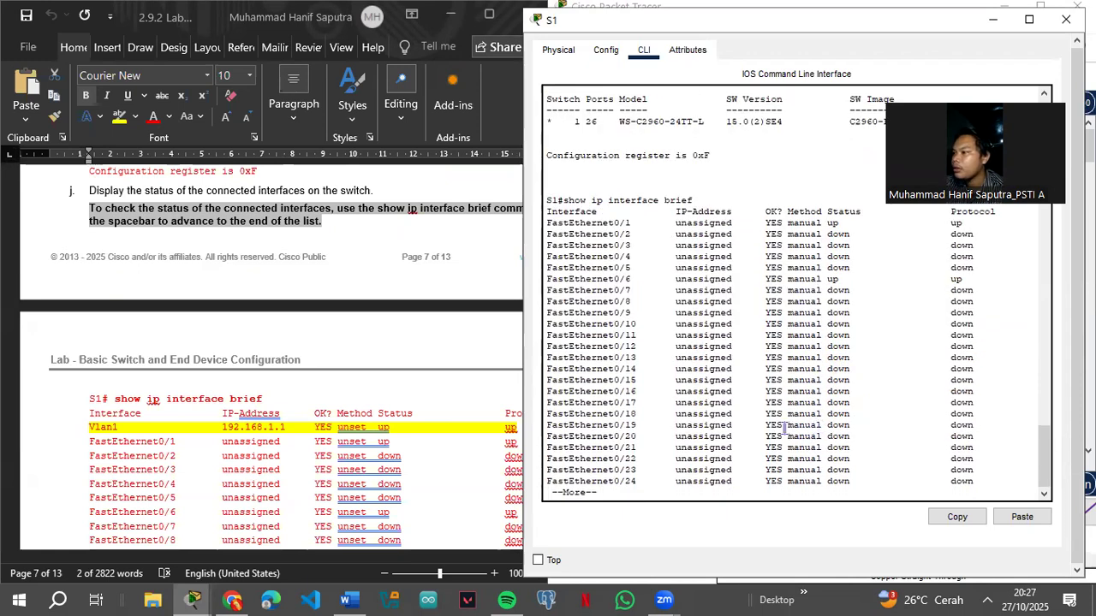
scroll(773, 434, "down", 5)
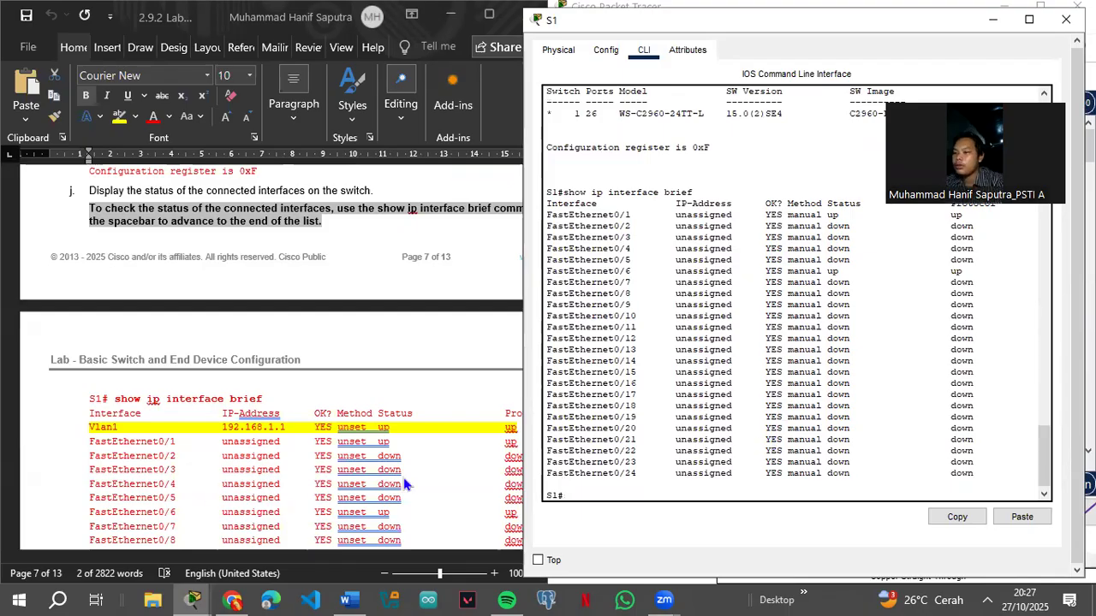
scroll(220, 475, "up", 10)
scroll(226, 485, "up", 15)
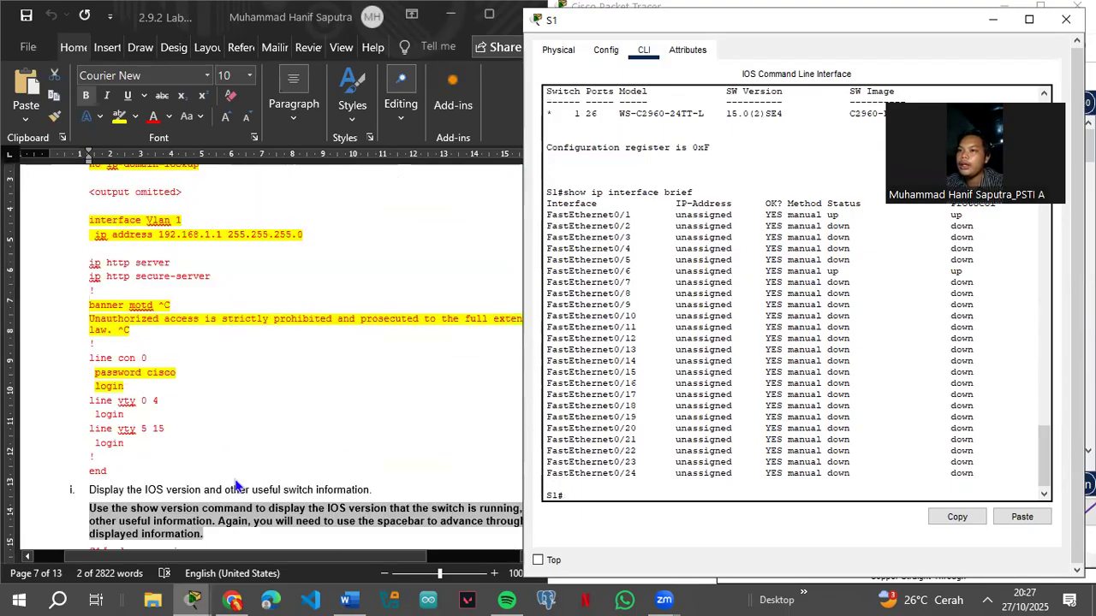
scroll(245, 486, "up", 15)
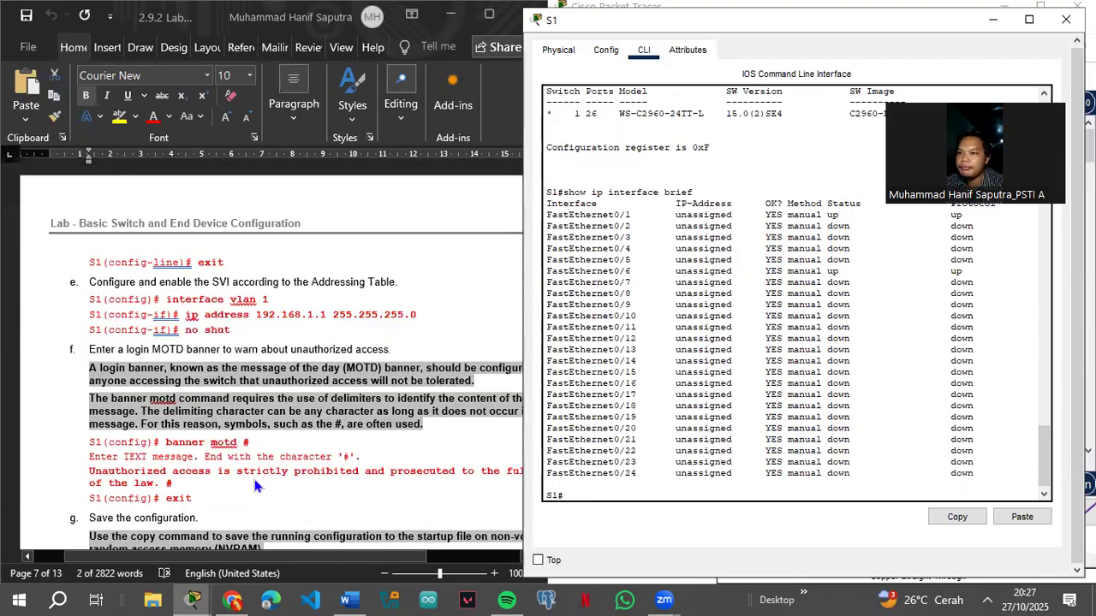
scroll(256, 485, "up", 5)
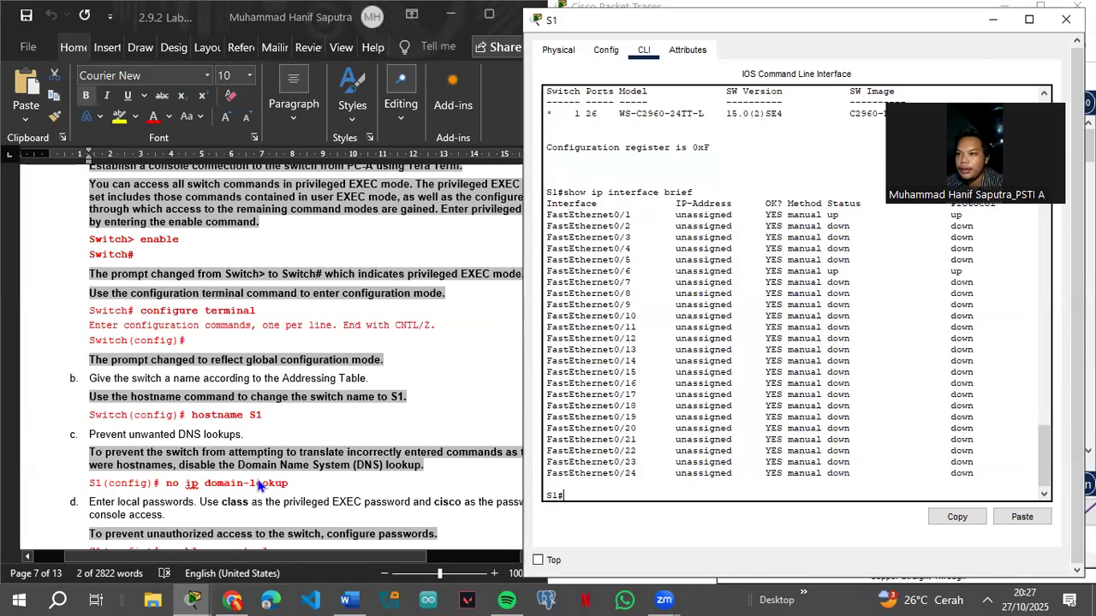
scroll(258, 485, "up", 4)
scroll(262, 485, "down", 9)
scroll(264, 484, "down", 3)
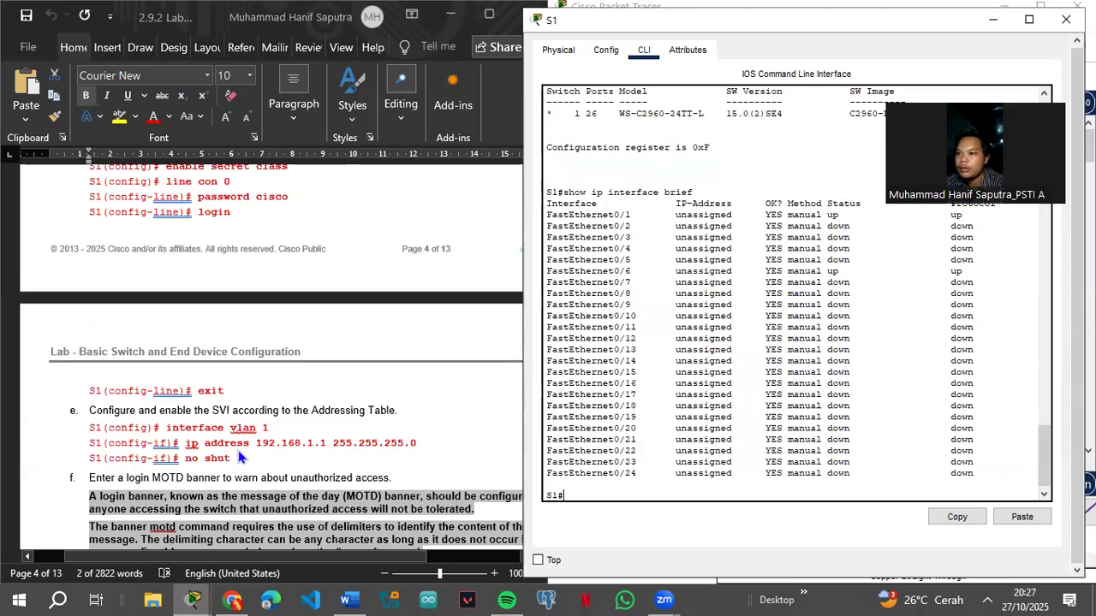
Step: Enter 'interface vlan 1' at S1#, get the invalid-input error, and recall the command
type("interf")
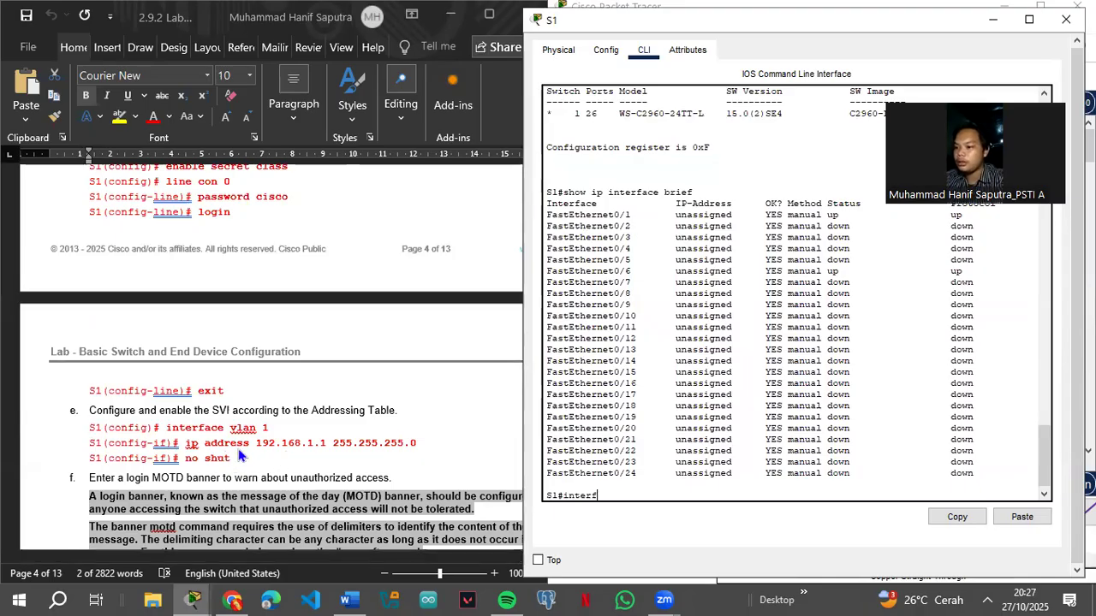
type("ace vlan 1")
key("Return")
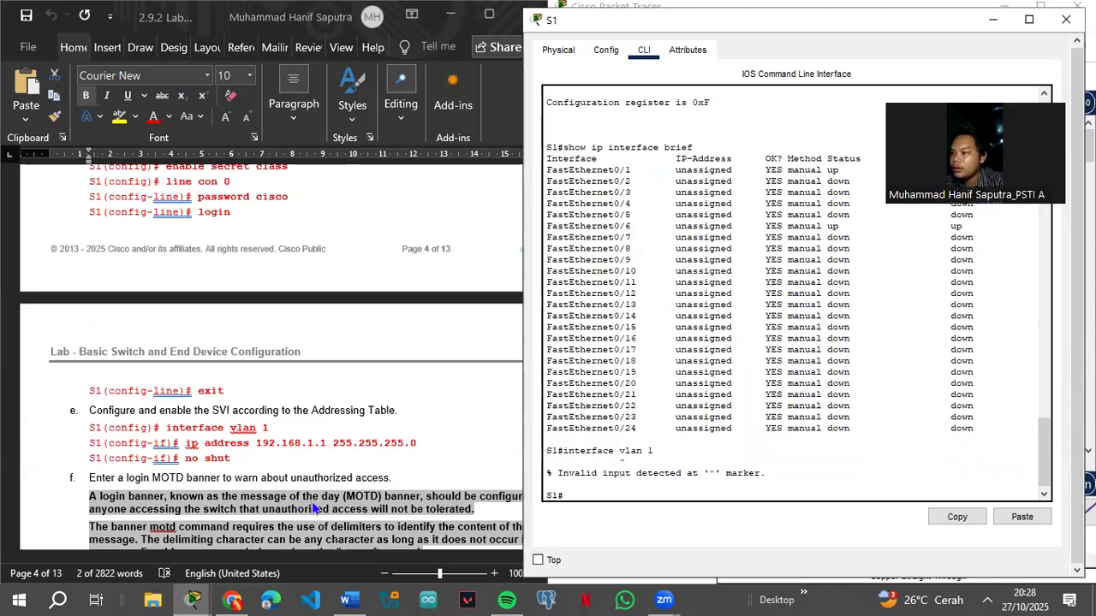
key("Up")
Step: Via conf t, give interface vlan 1 the address 192.168.1.1 255.255.255.0 and apply no shutdown
key("BackSpace")
key("BackSpace")
key("BackSpace")
key("BackSpace")
key("BackSpace")
key("BackSpace")
key("BackSpace")
key("BackSpace")
key("BackSpace")
key("BackSpace")
key("BackSpace")
key("BackSpace")
key("BackSpace")
key("BackSpace")
key("BackSpace")
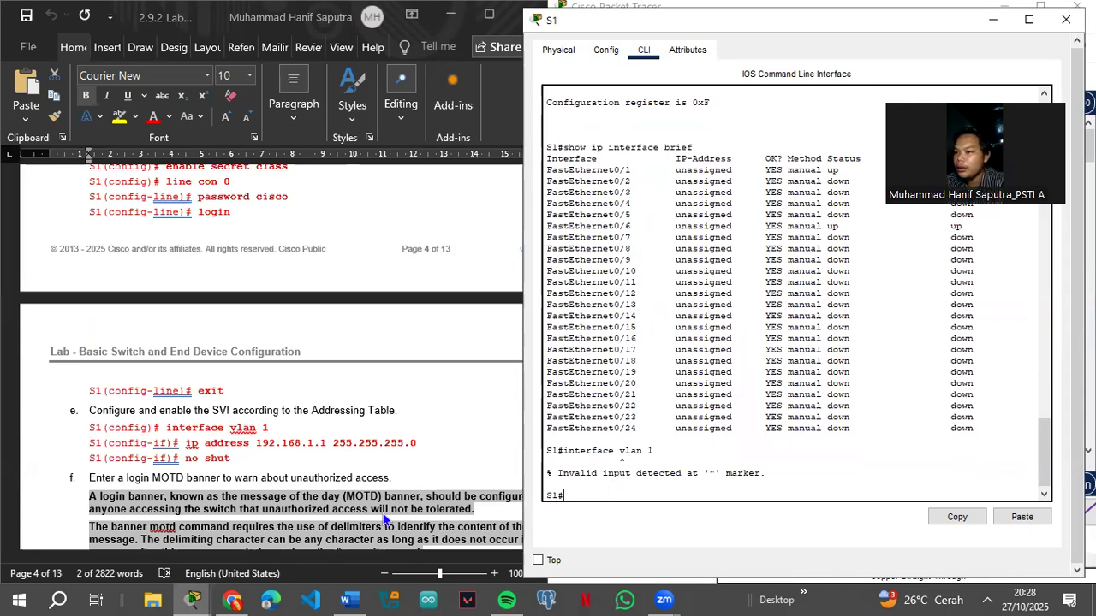
type("conf t")
key("Return")
type("in")
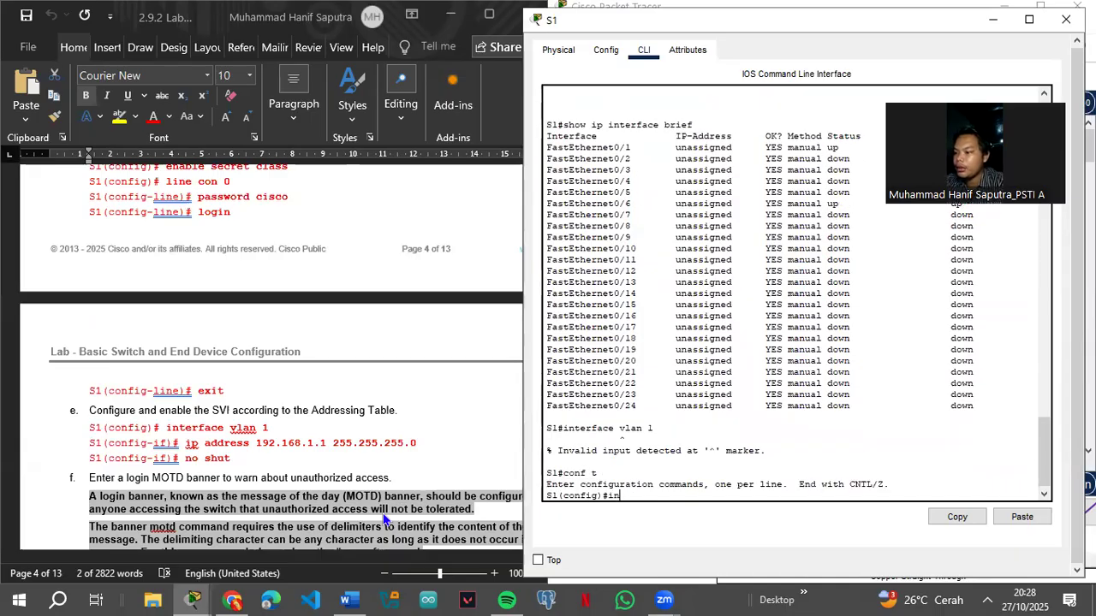
type("terface vlan 1")
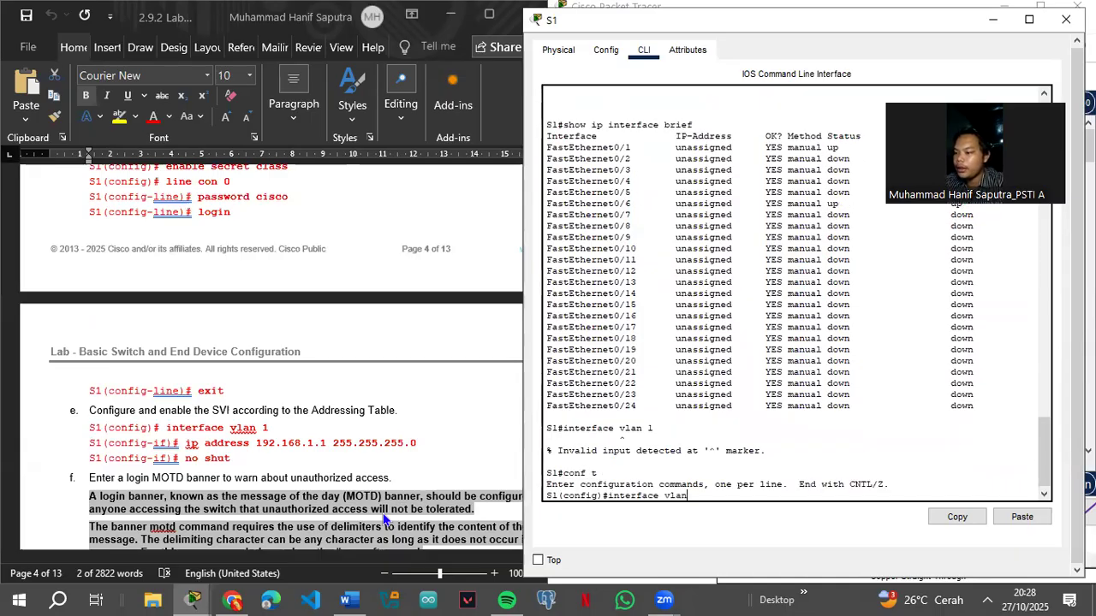
key("Return")
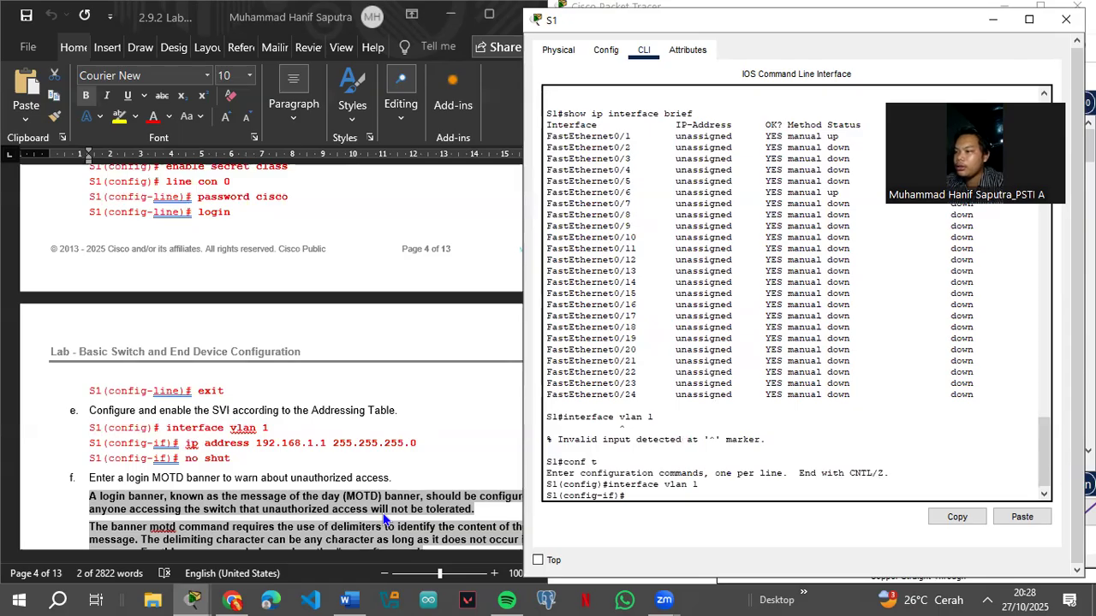
type("ip address")
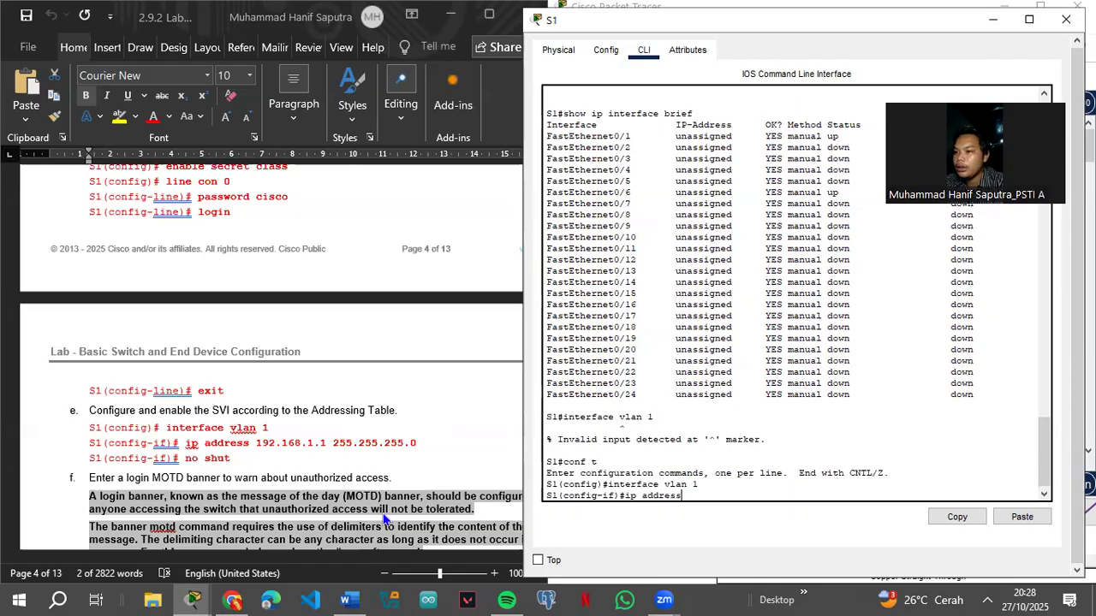
type(" 192.168.1.1 255.255.255.0")
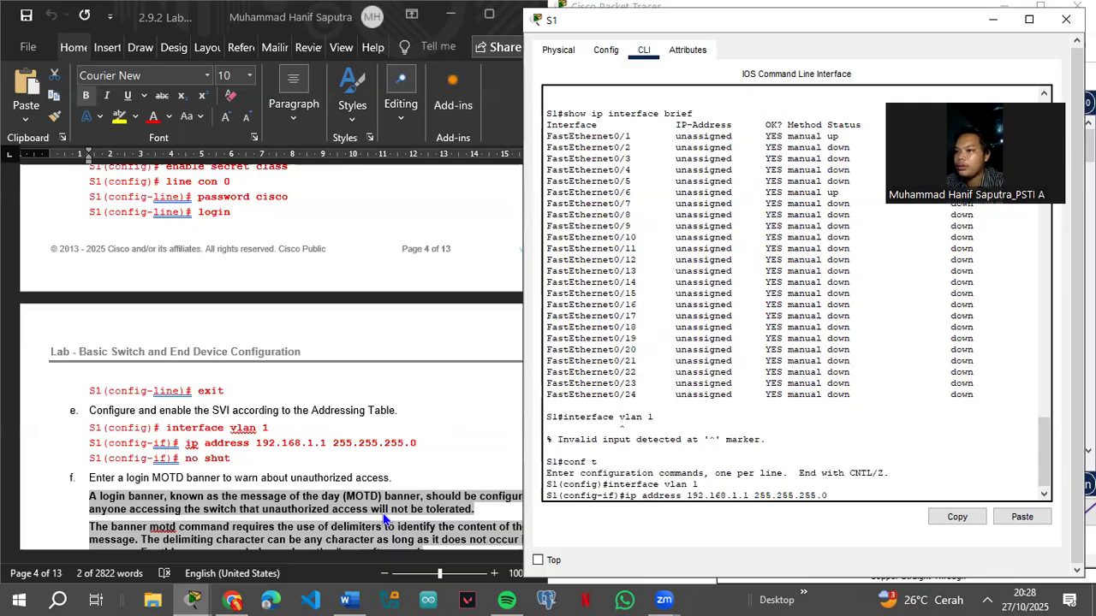
key("Return")
type("no shitut")
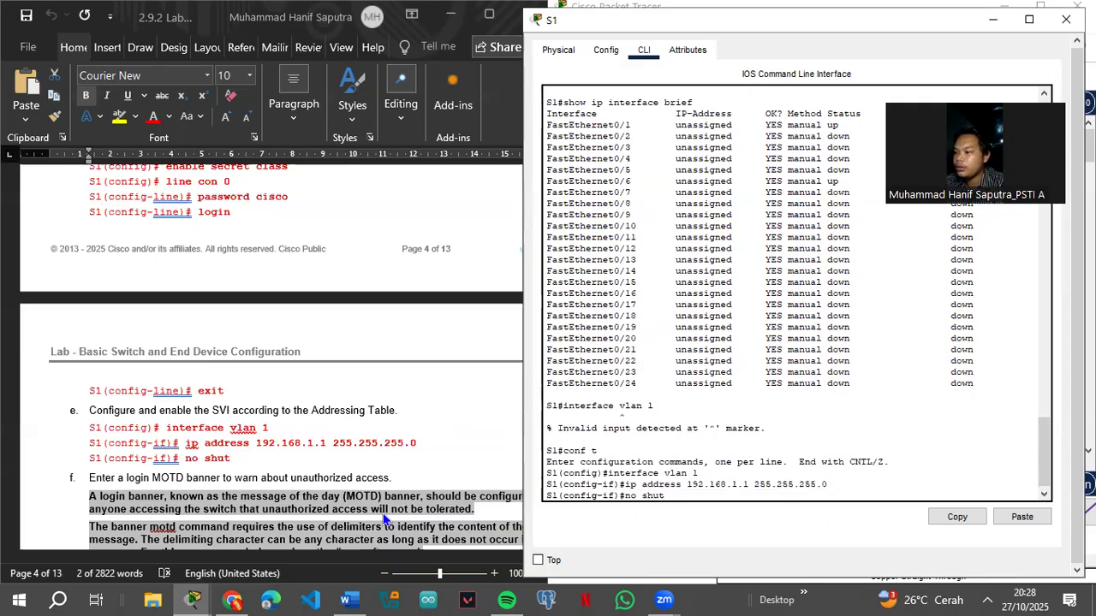
type("dow")
key("Return")
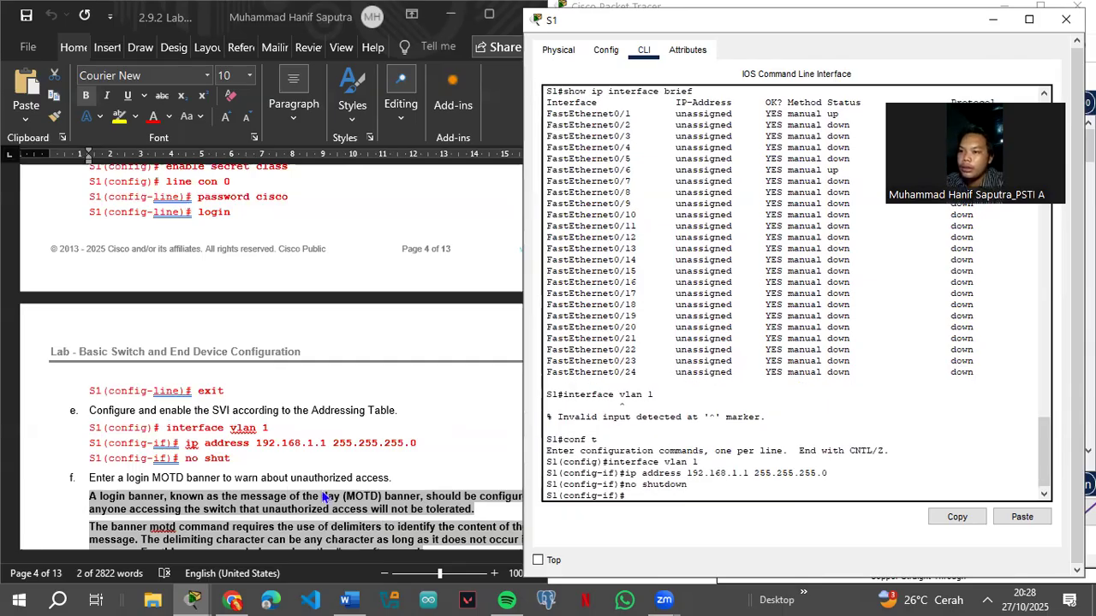
scroll(286, 490, "down", 3)
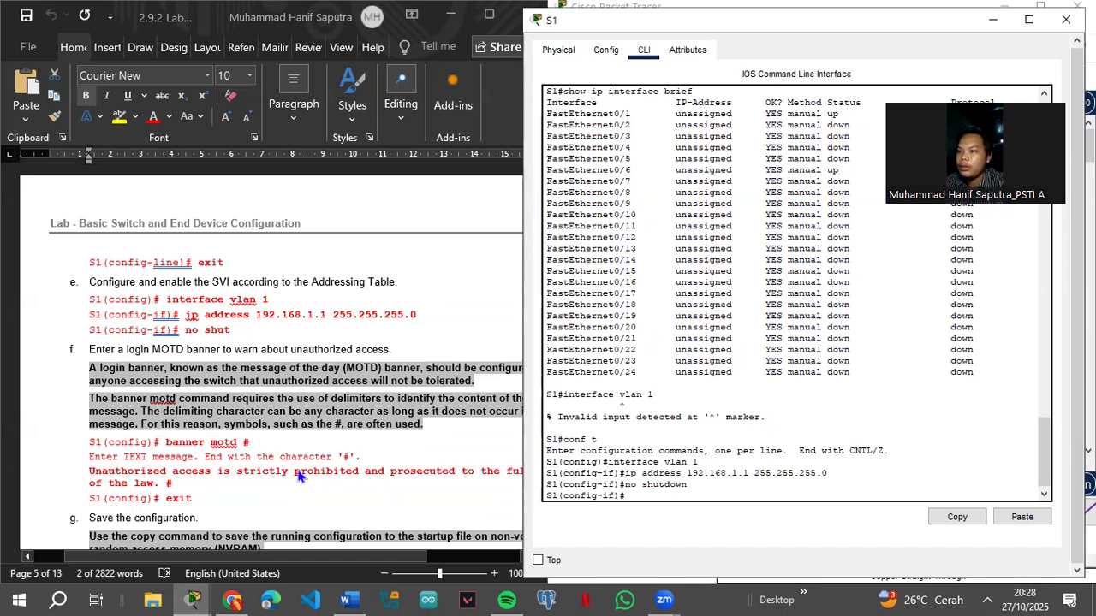
Step: Exit interface and global configuration modes back to a fresh S1# prompt
type("exit")
key("Return")
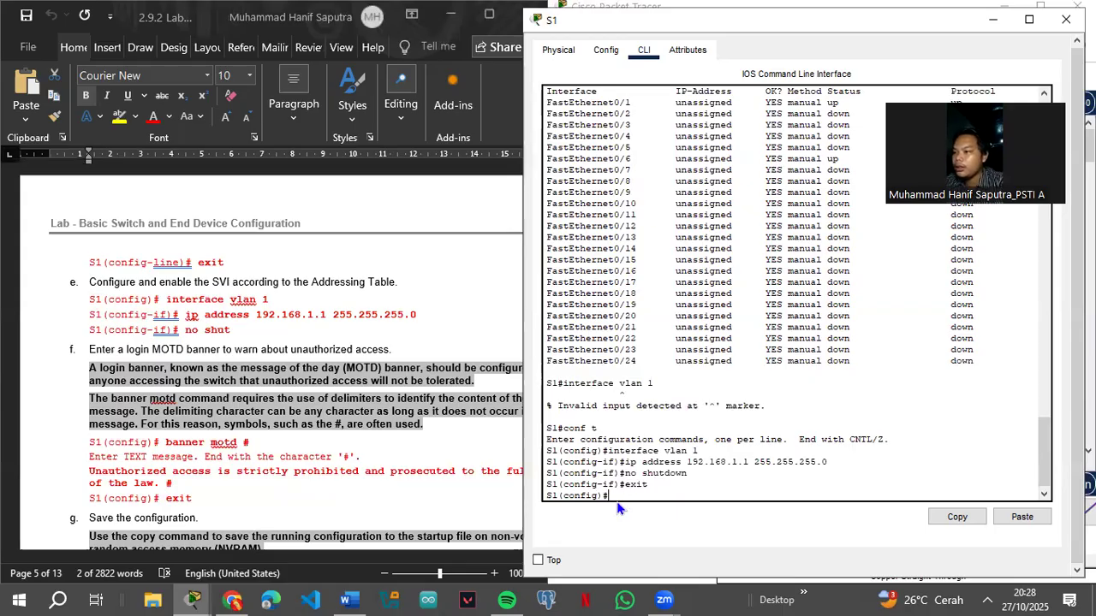
scroll(191, 439, "down", 10)
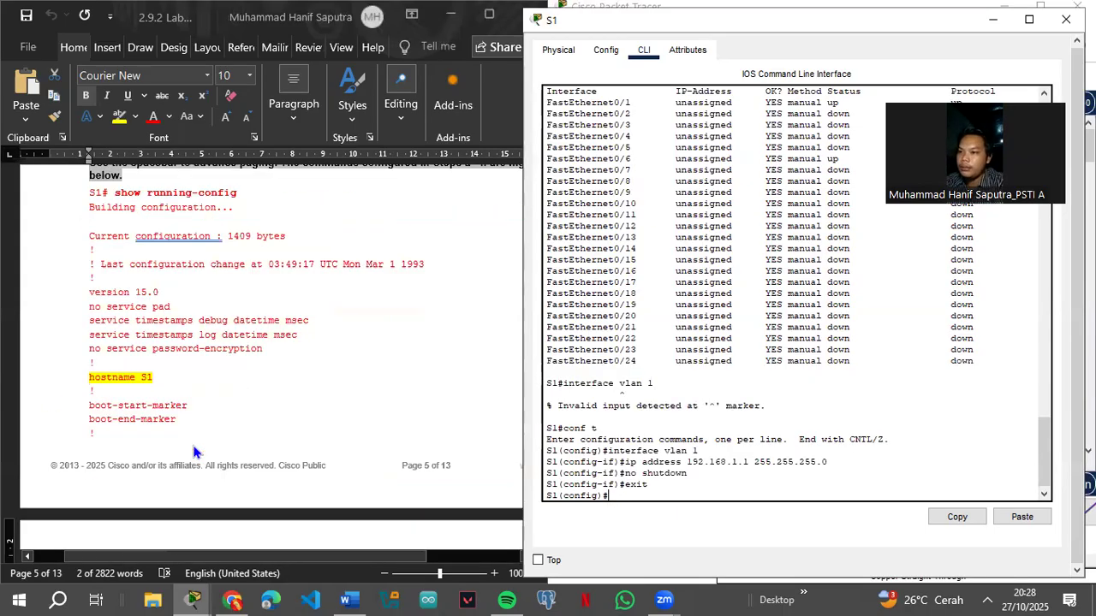
scroll(201, 458, "down", 12)
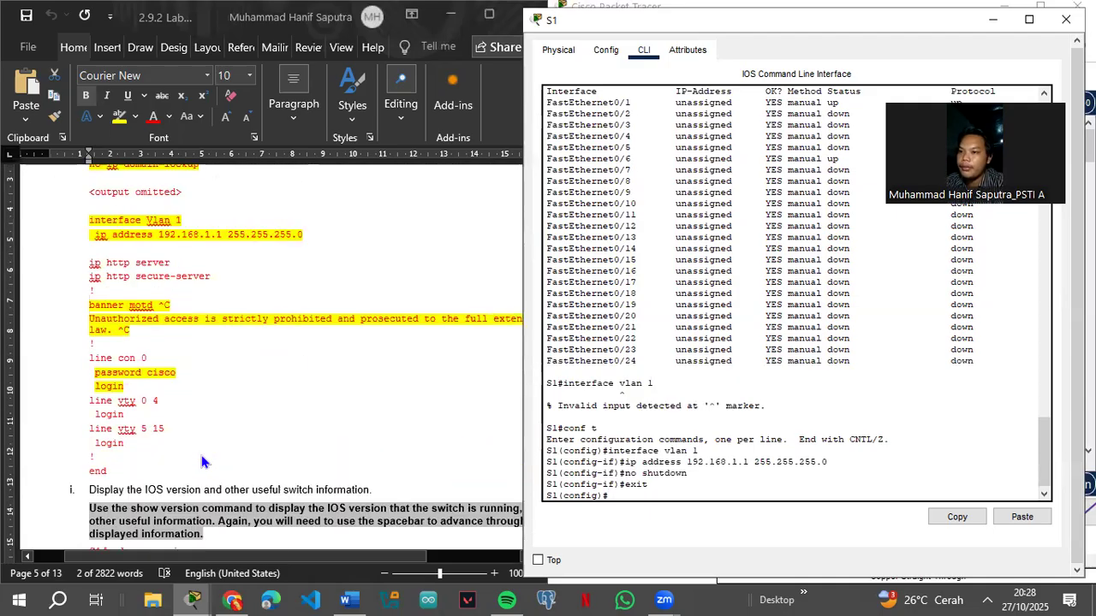
scroll(204, 462, "down", 3)
type("xit")
key("Return")
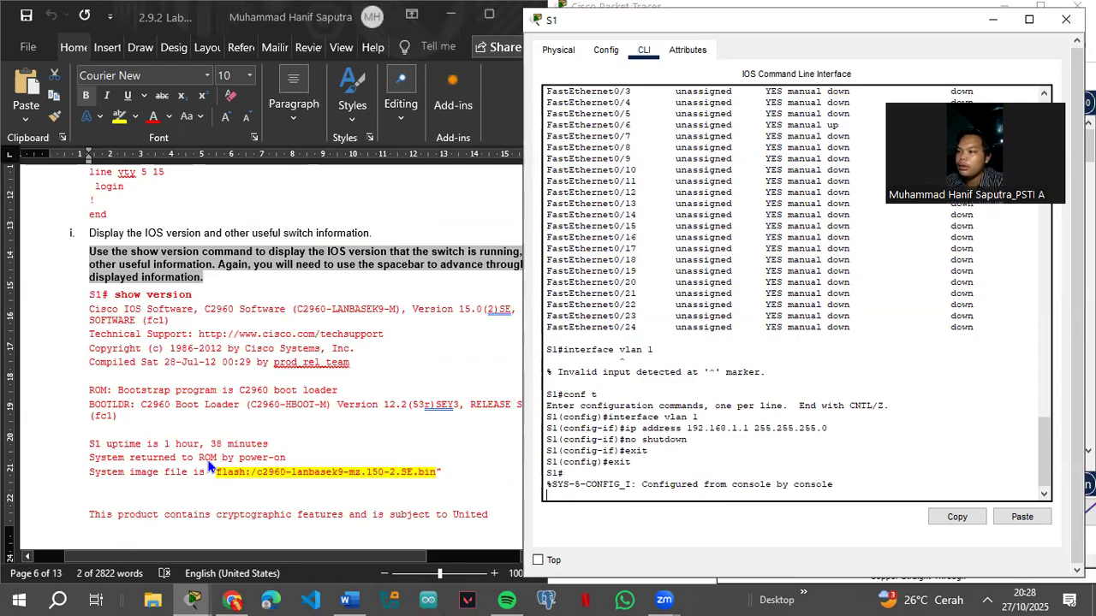
key("Return")
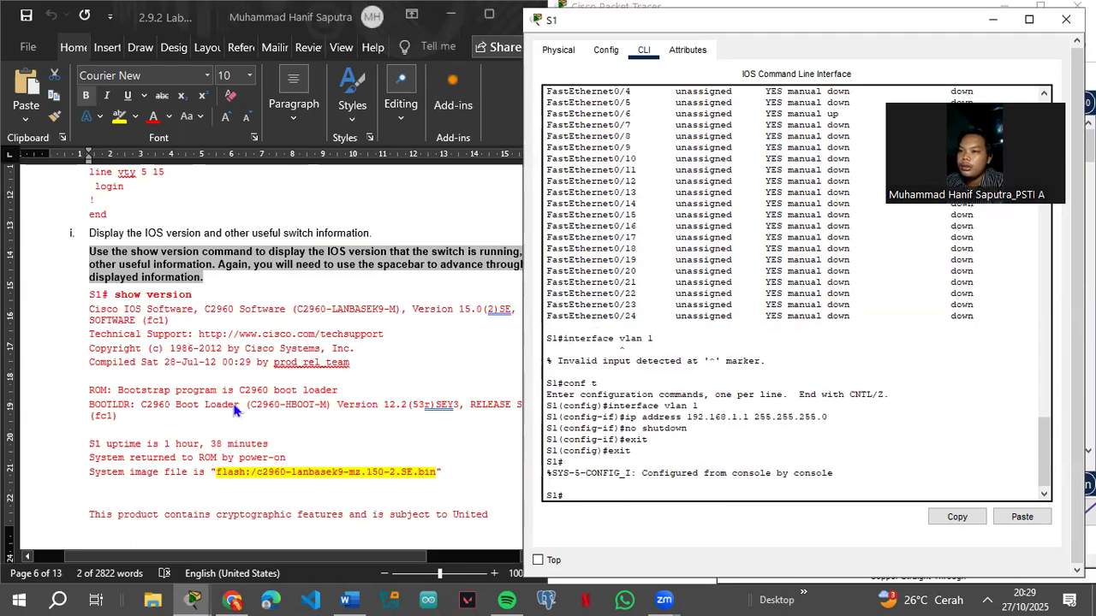
scroll(233, 409, "down", 6)
scroll(236, 410, "down", 15)
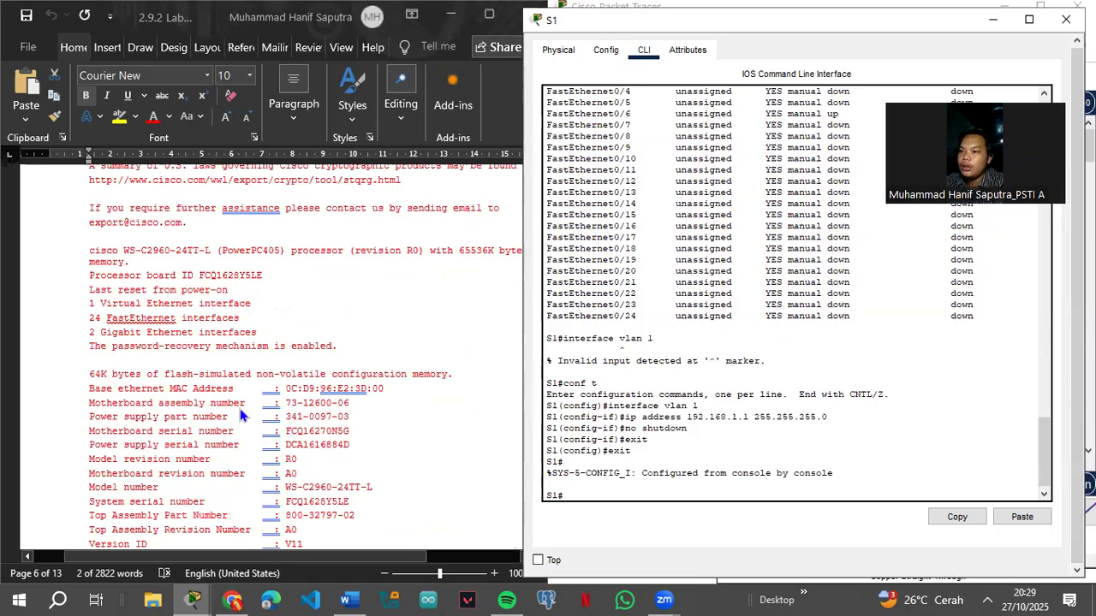
scroll(244, 419, "down", 3)
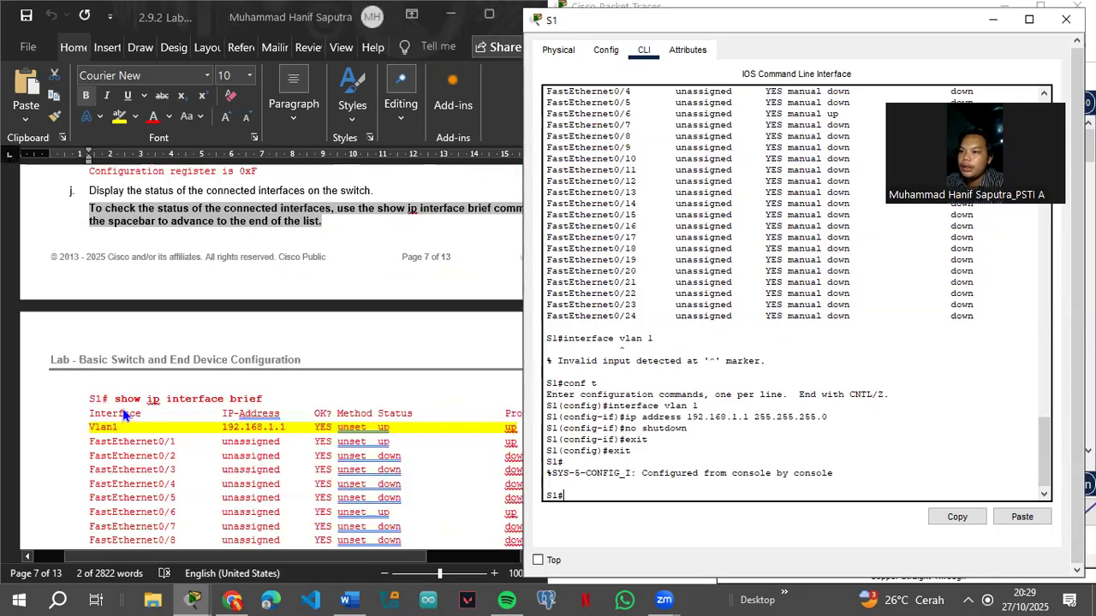
Step: Rerun show ip interface brief on S1 and page through the FastEthernet port list
key("Up")
key("Up")
key("Up")
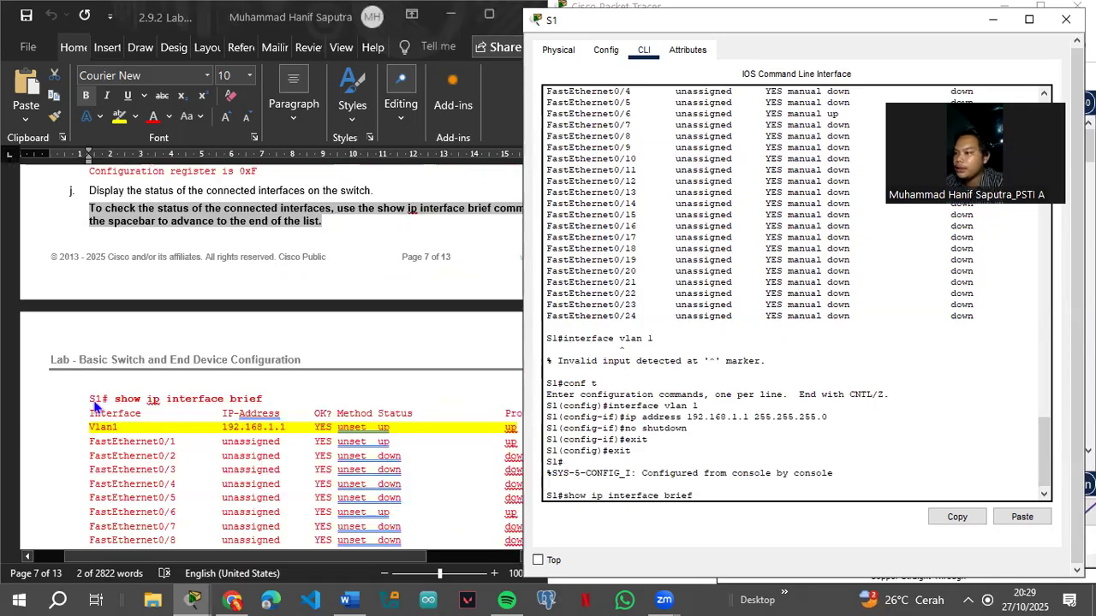
key("Return")
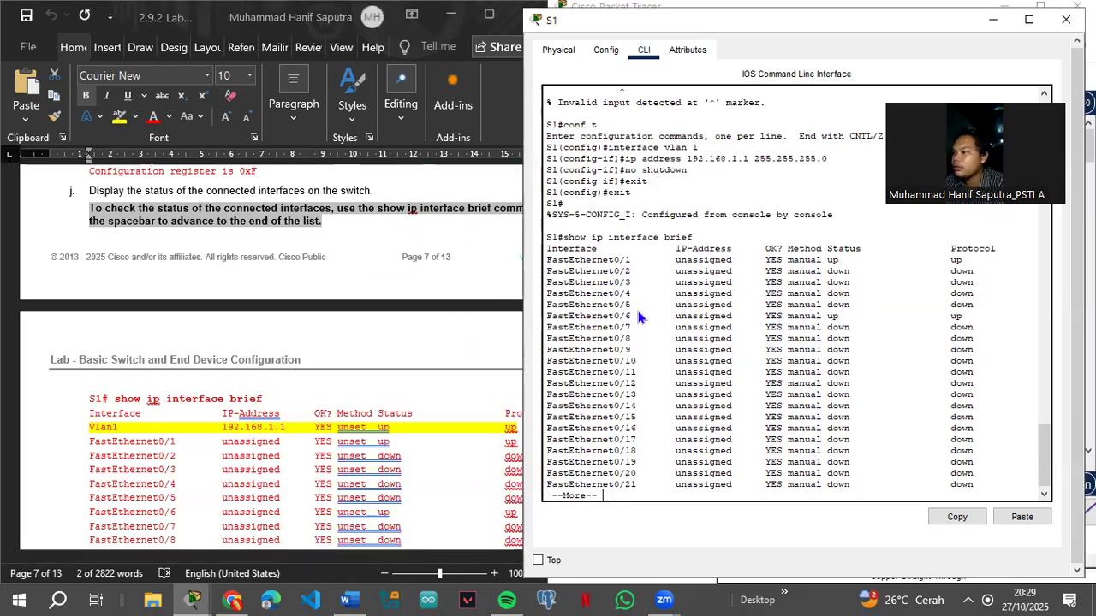
key("Return")
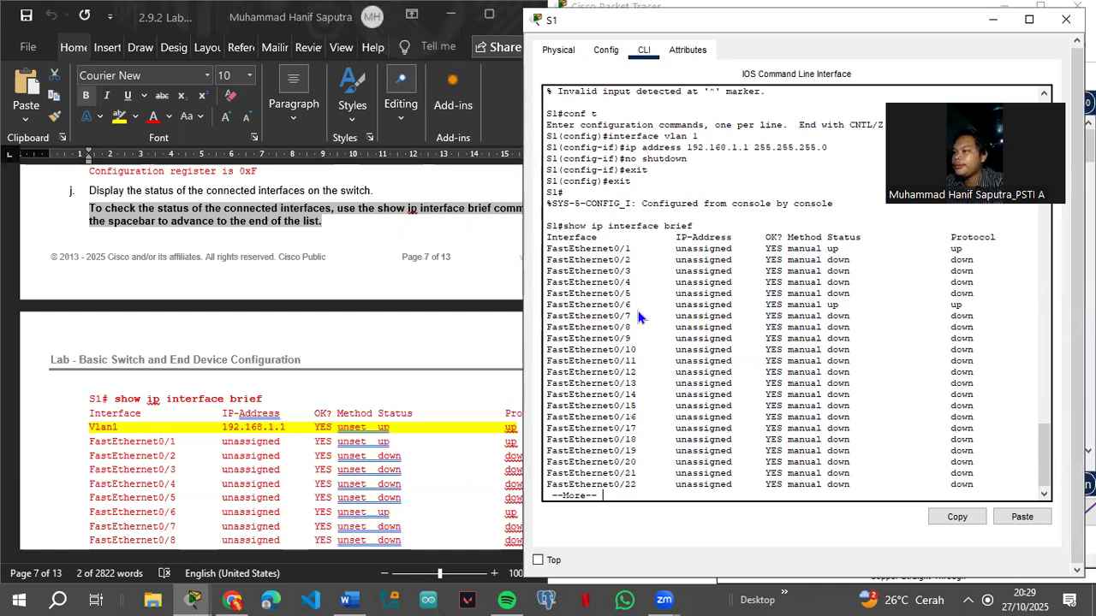
key("Return")
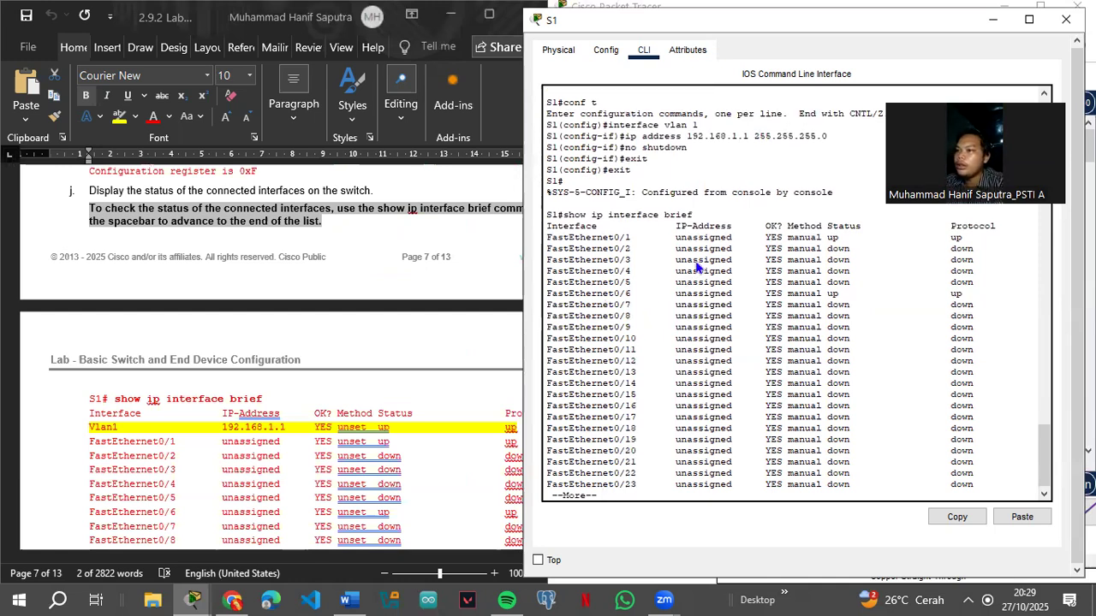
scroll(732, 351, "down", 1)
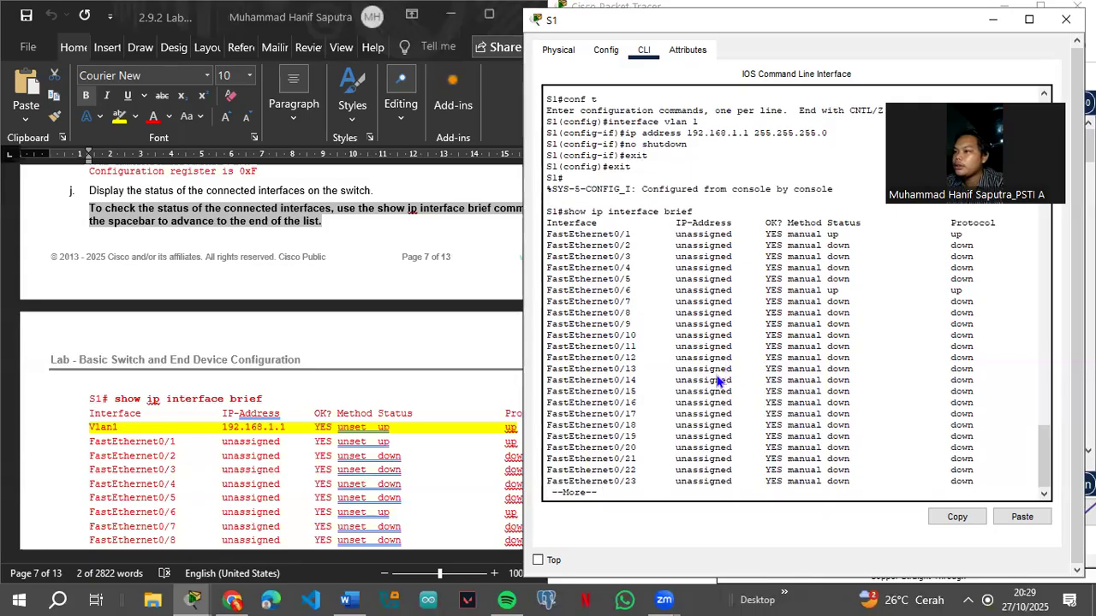
scroll(191, 430, "down", 10)
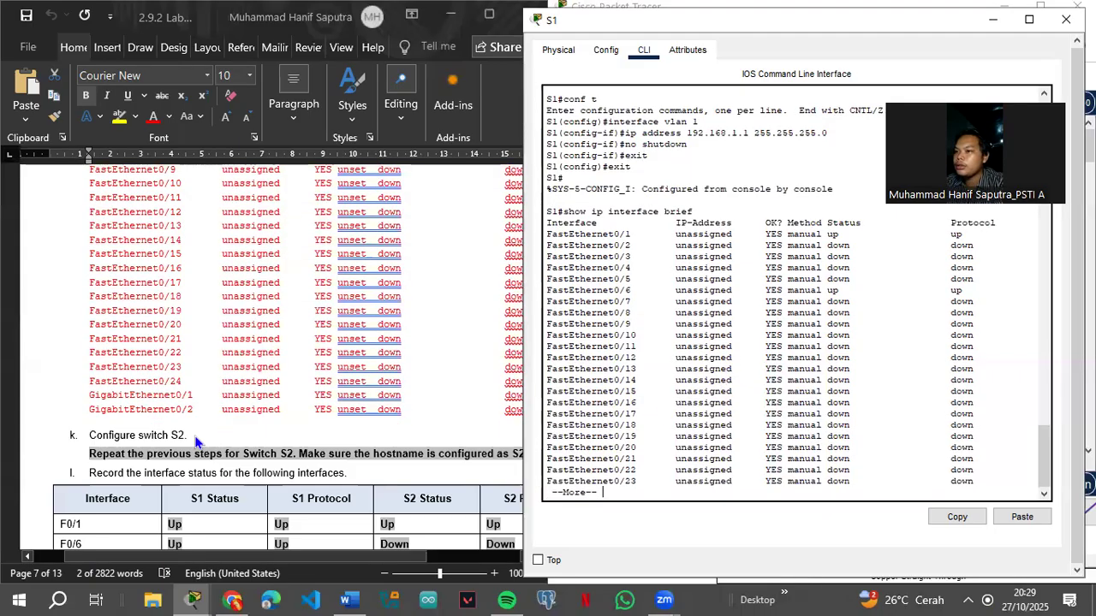
scroll(195, 439, "up", 3)
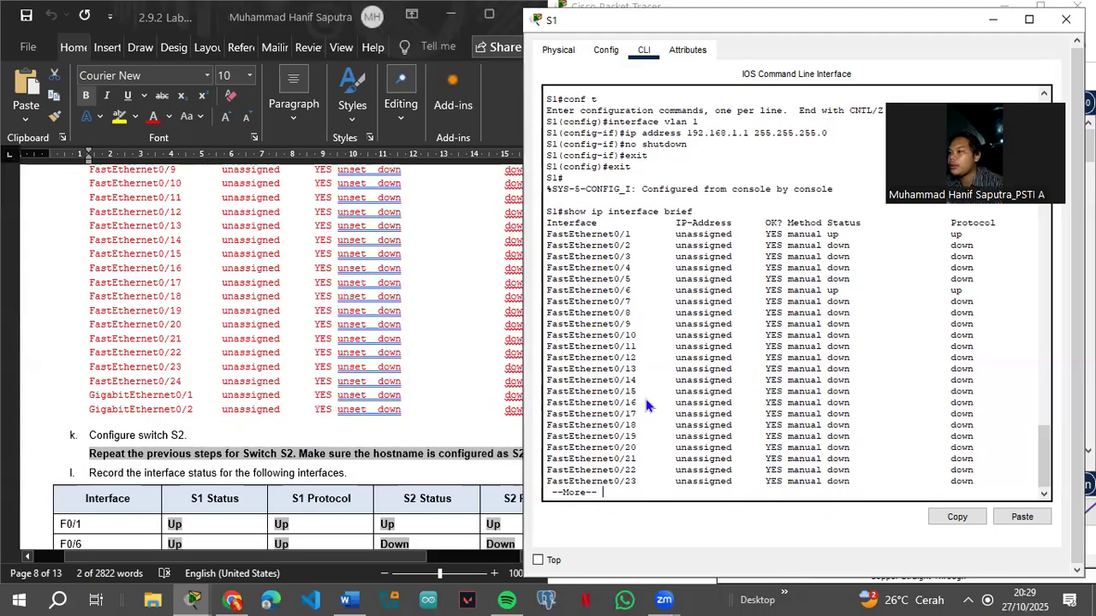
scroll(633, 409, "up", 5)
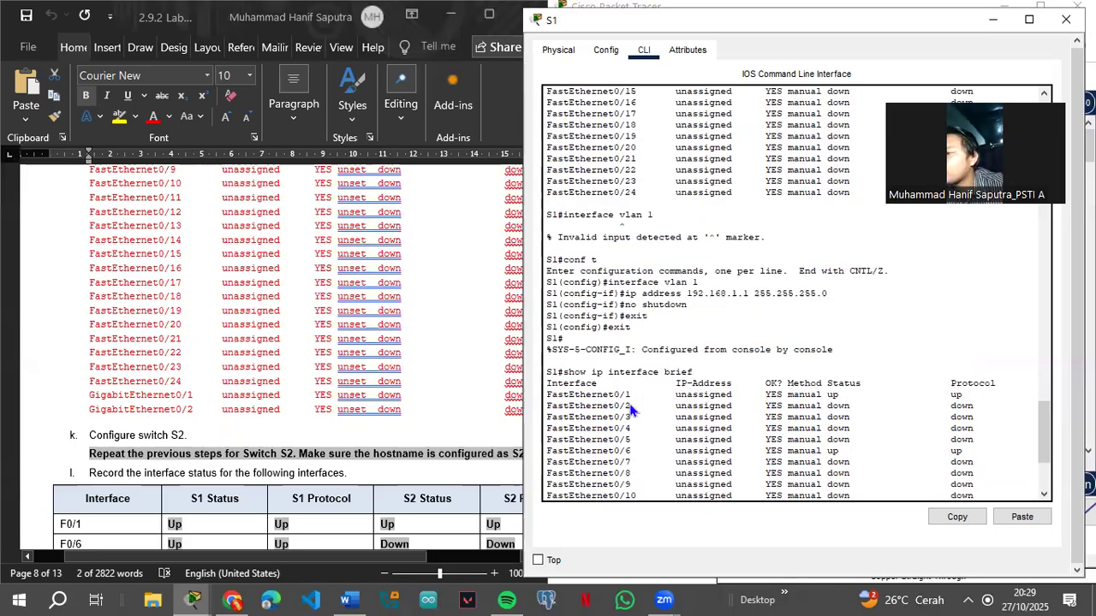
scroll(634, 410, "down", 5)
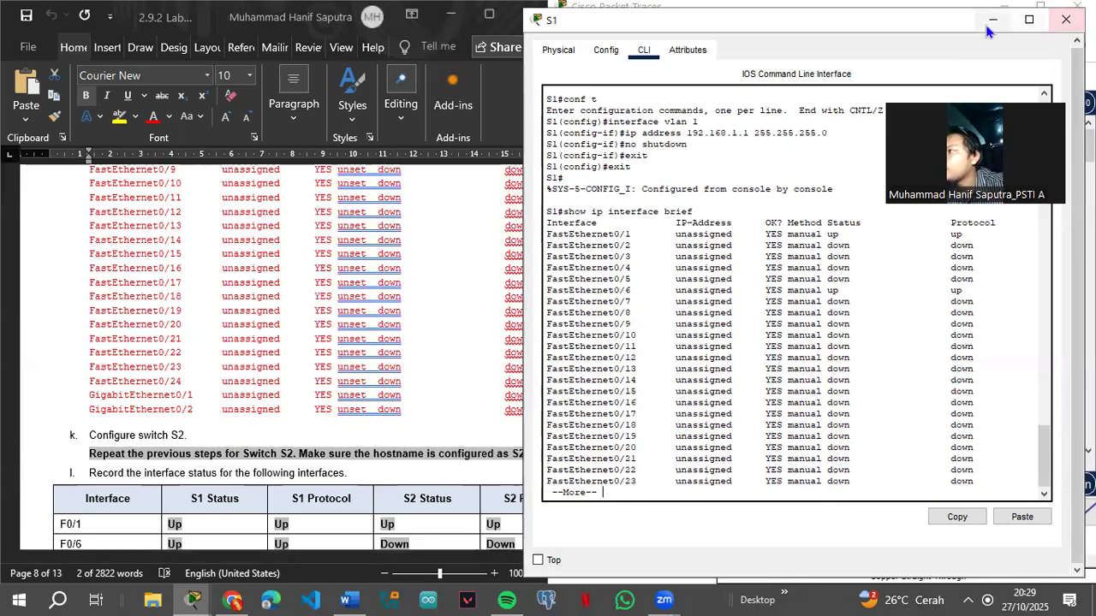
Step: Close S1, open switch S2's CLI, and enter privileged mode with enable
left_click(993, 19)
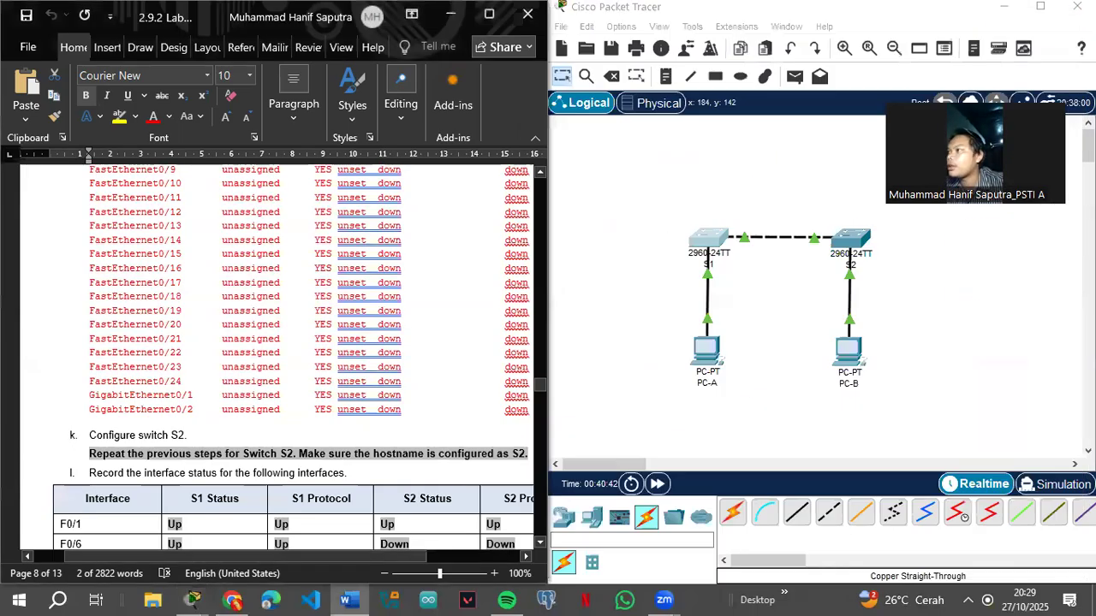
left_click(855, 252)
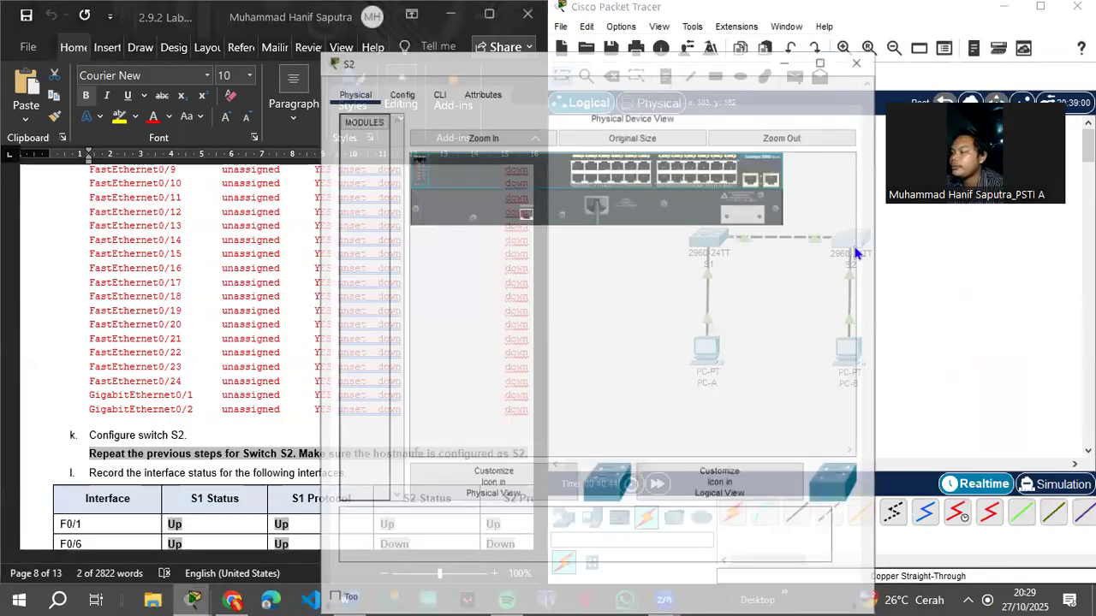
left_click(434, 57)
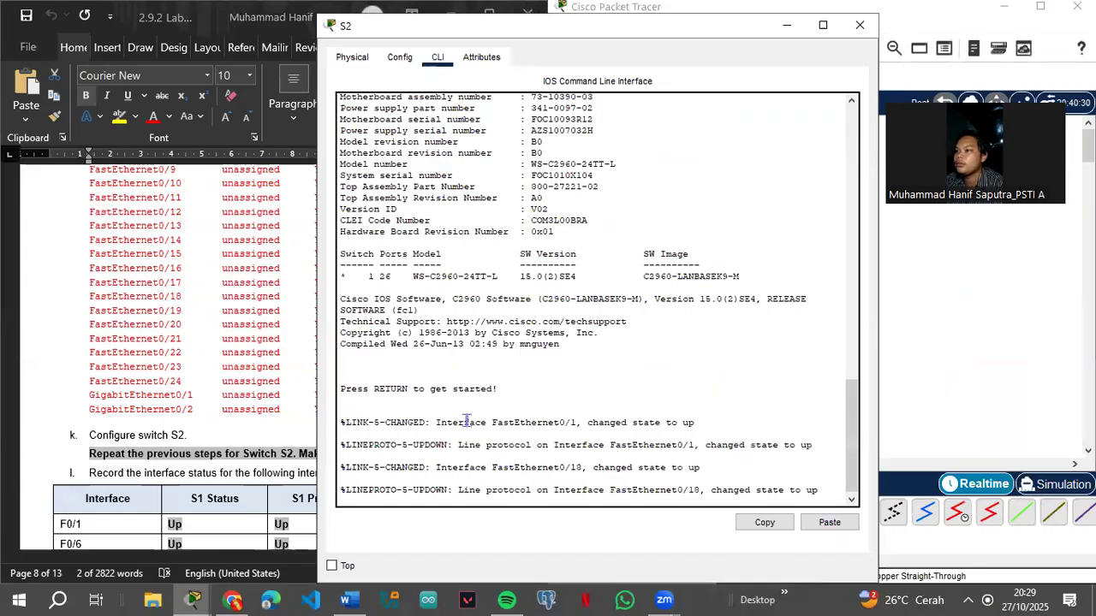
key("Return")
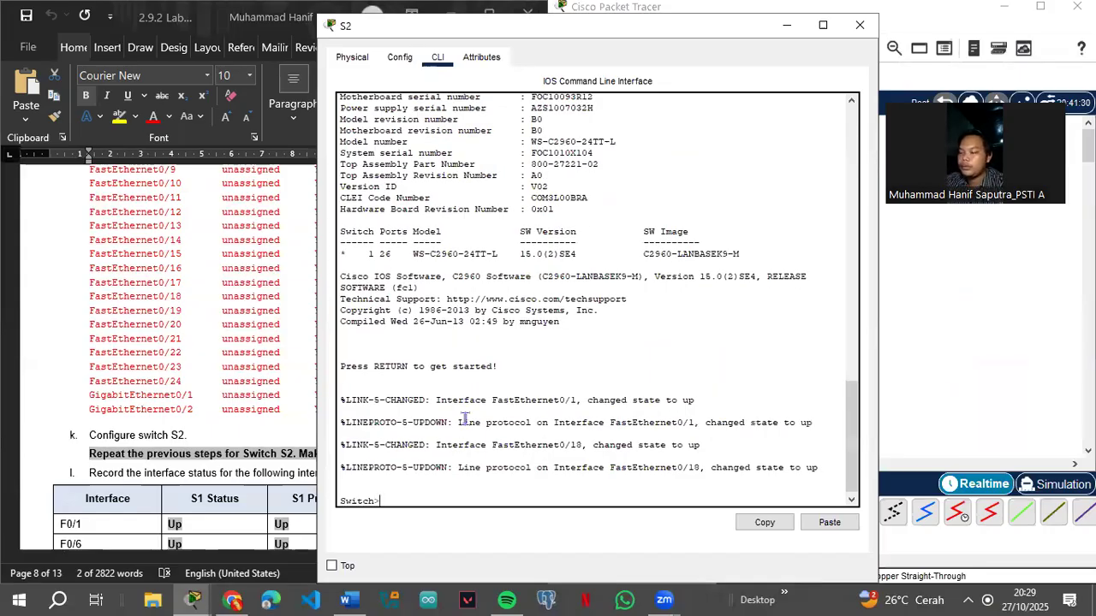
scroll(194, 347, "up", 15)
scroll(193, 347, "up", 15)
scroll(208, 355, "up", 2)
scroll(214, 360, "down", 2)
type("enable")
key("Return")
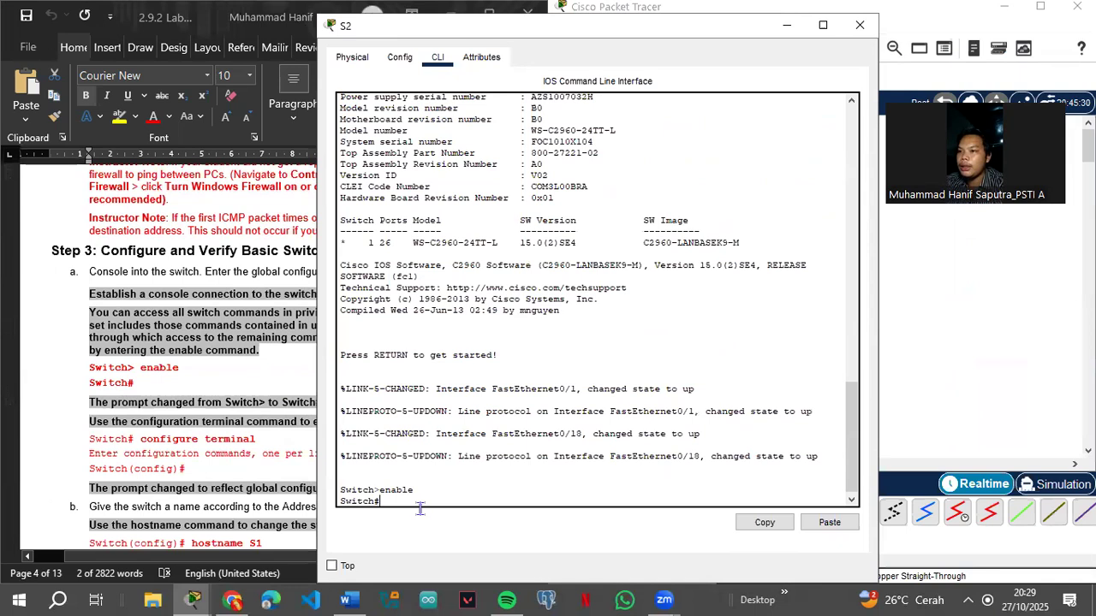
Step: In global configuration, set hostname S2, apply no ip domain-lookup, and set the enable secret
type("conf t")
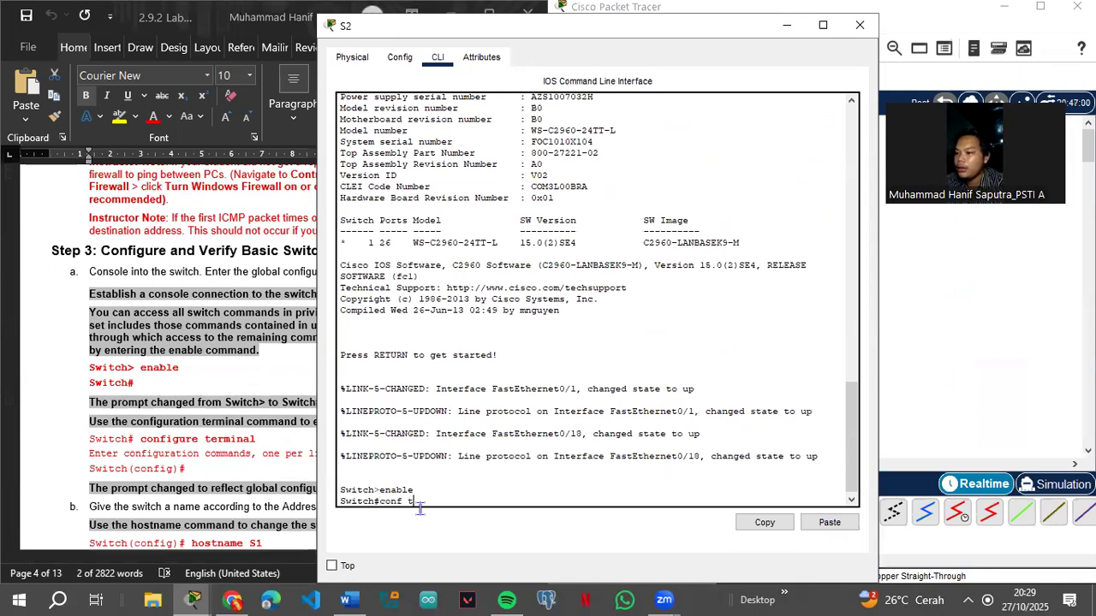
key("Return")
scroll(219, 396, "down", 3)
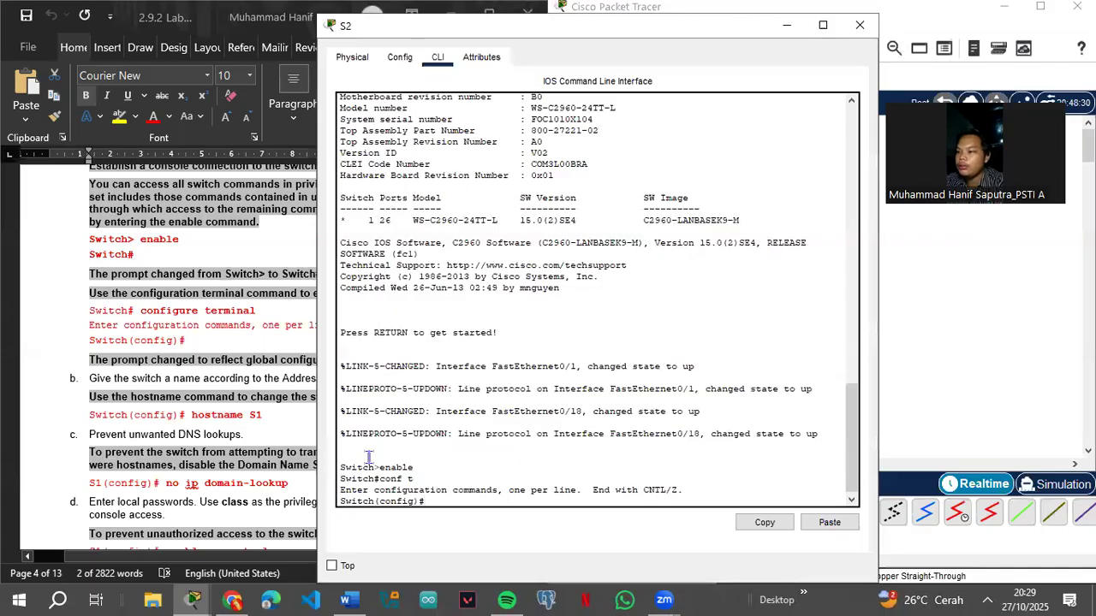
type("hostname")
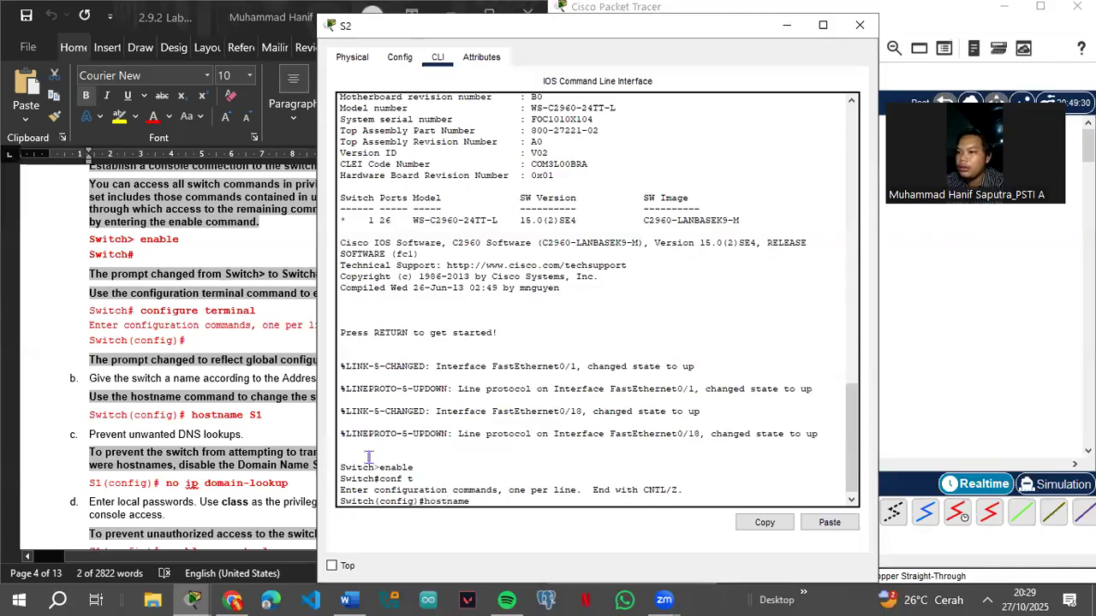
type(" S2")
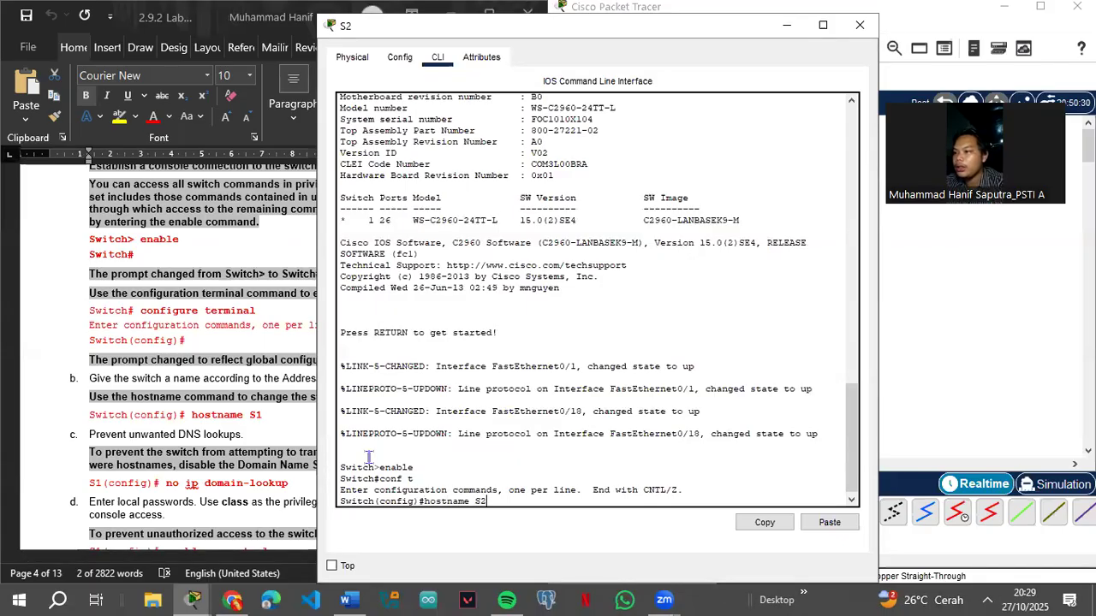
key("Return")
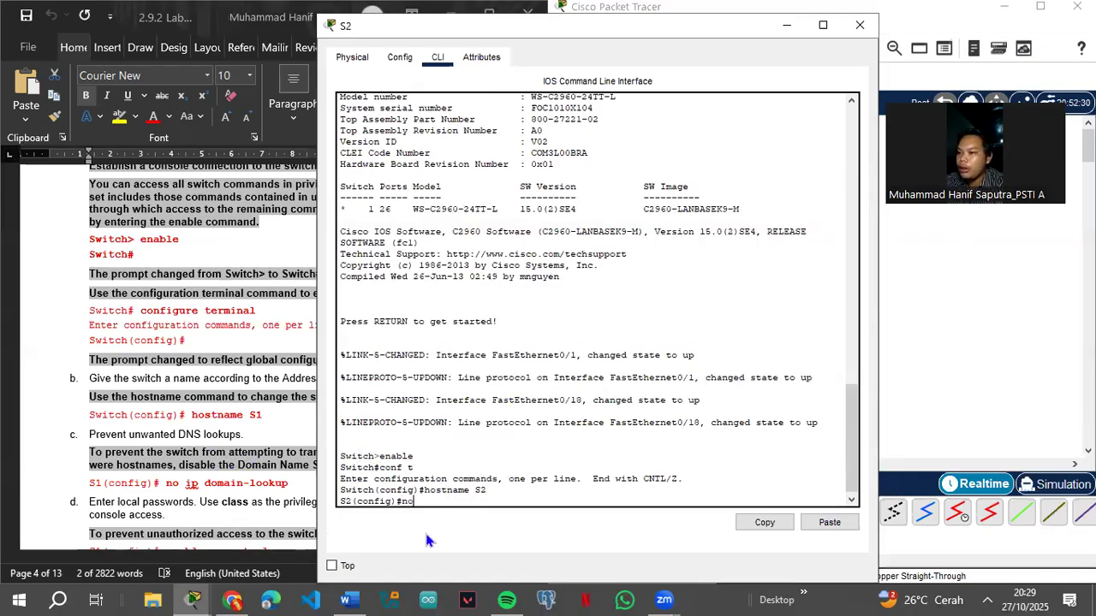
type("no ip domain-")
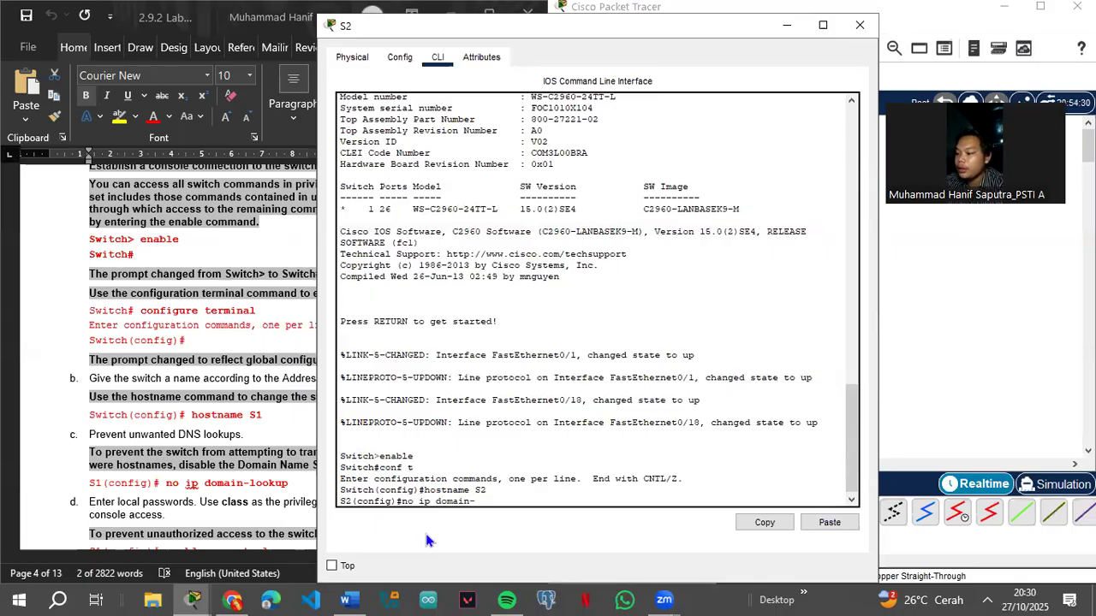
type("looku")
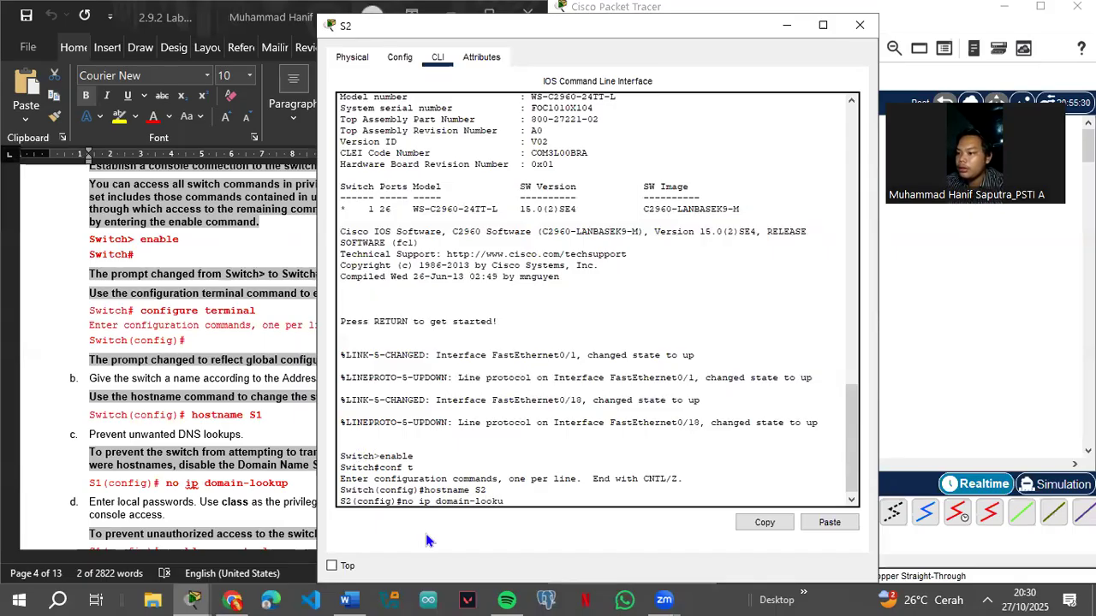
type("p")
key("Return")
scroll(159, 415, "down", 3)
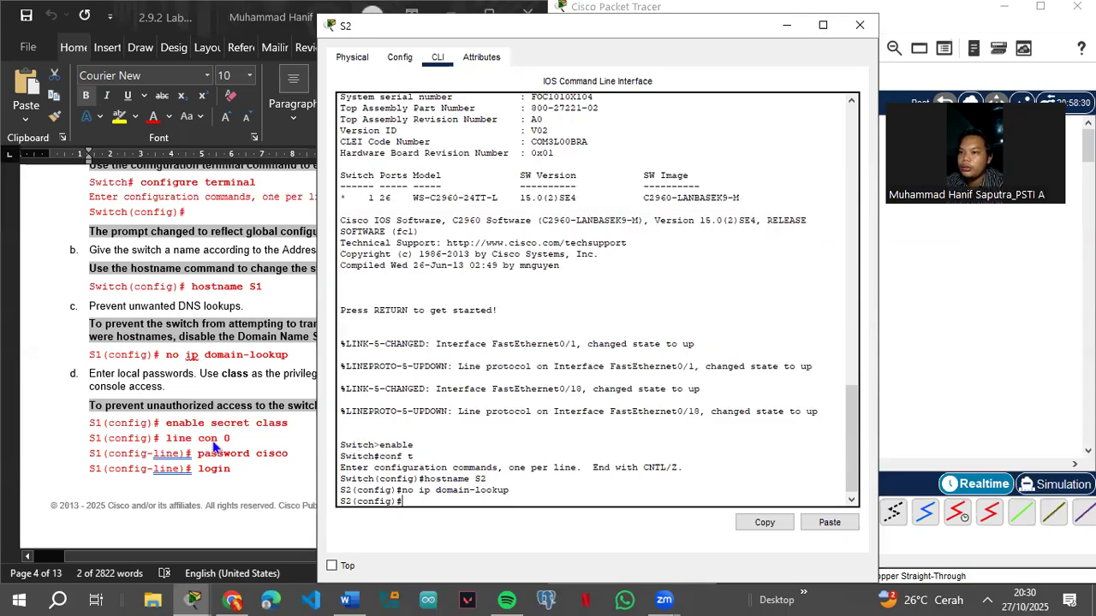
type("enable")
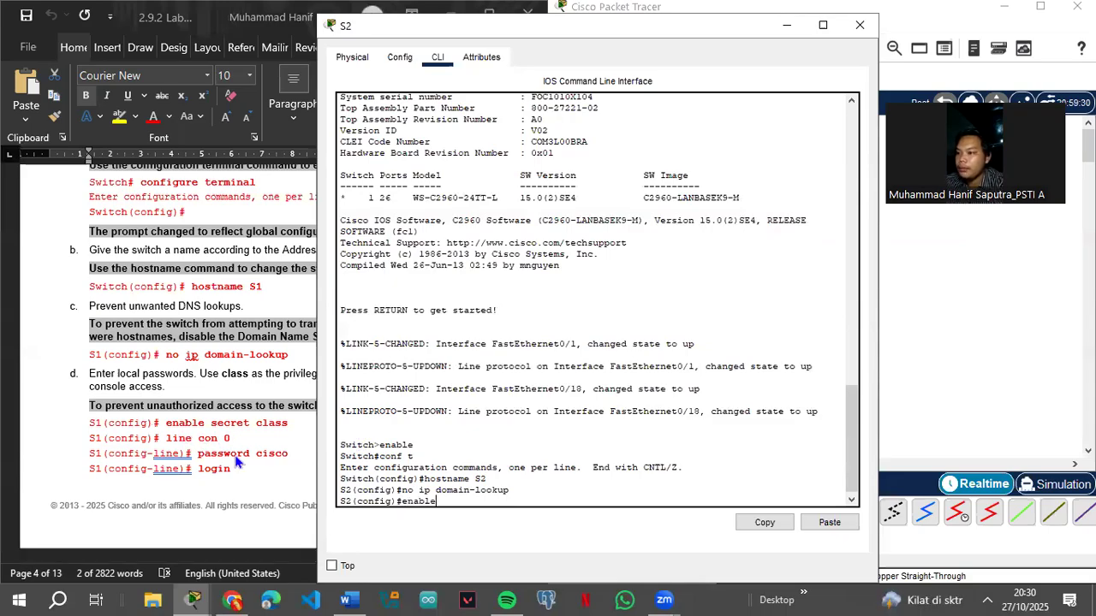
type(" secret cla")
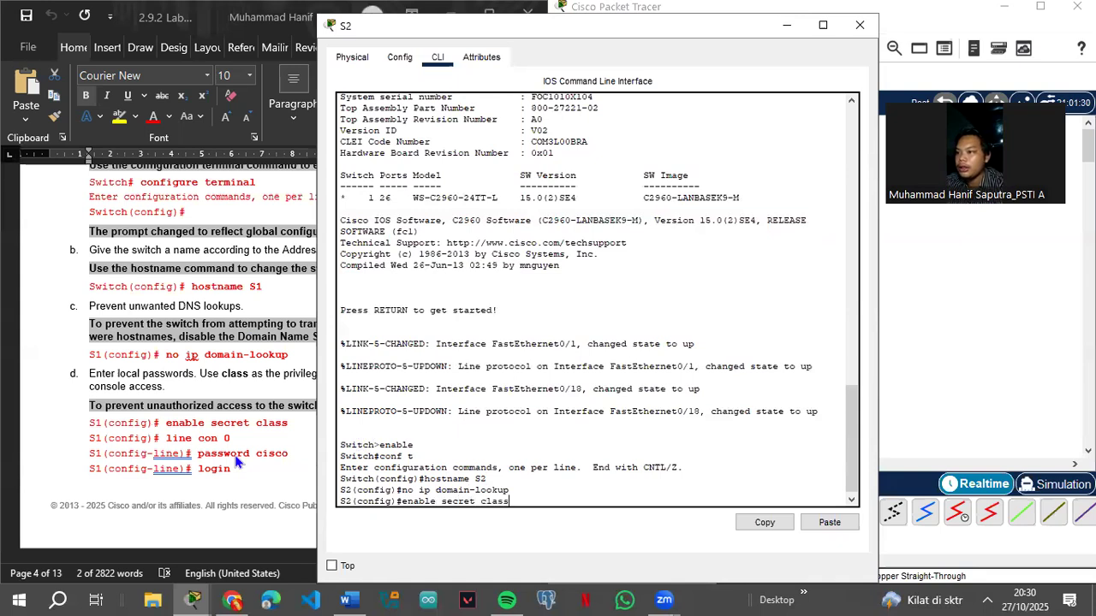
type("ss")
key("Return")
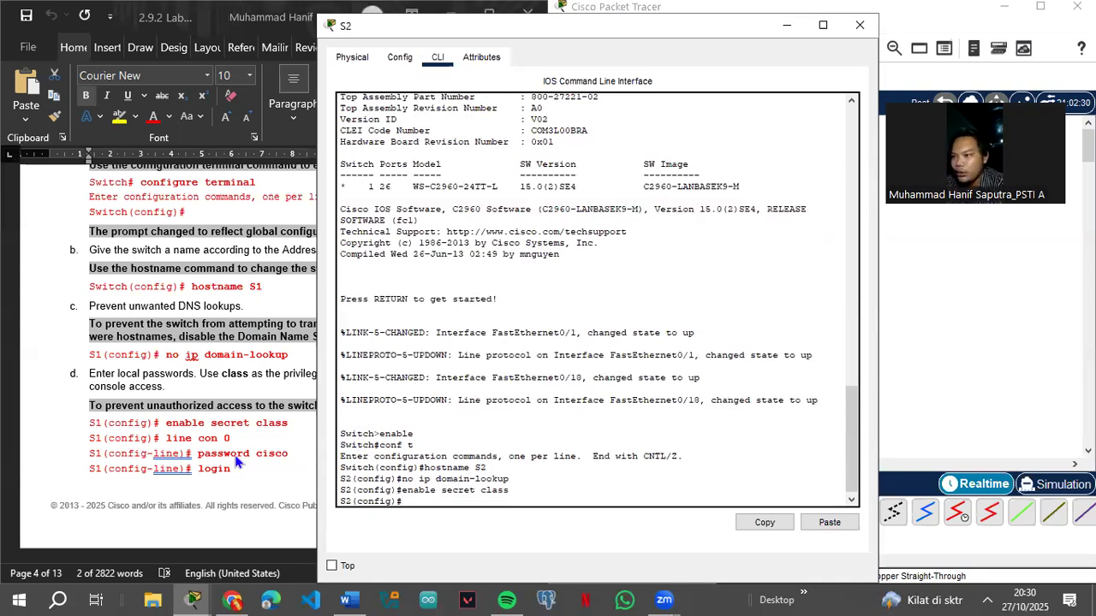
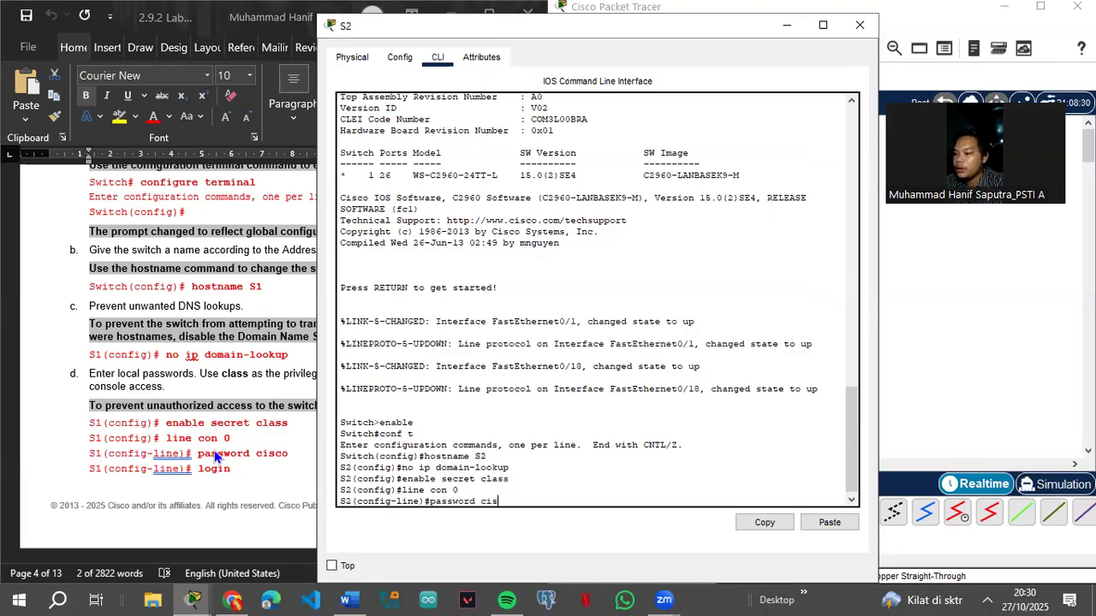
key("Return")
type("login")
key("Return")
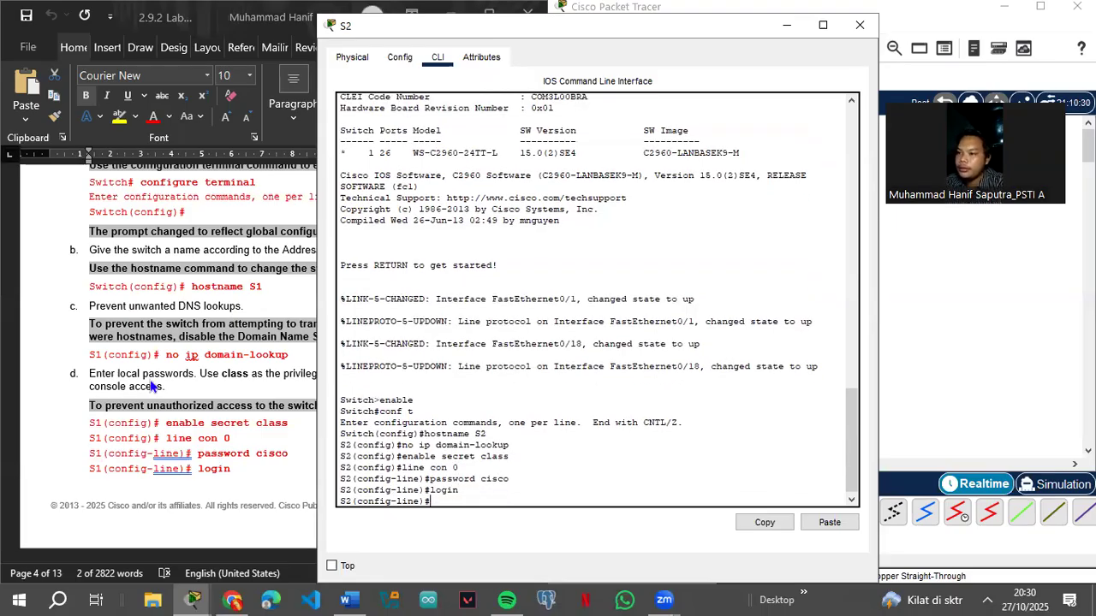
scroll(149, 387, "down", 5)
type("exi")
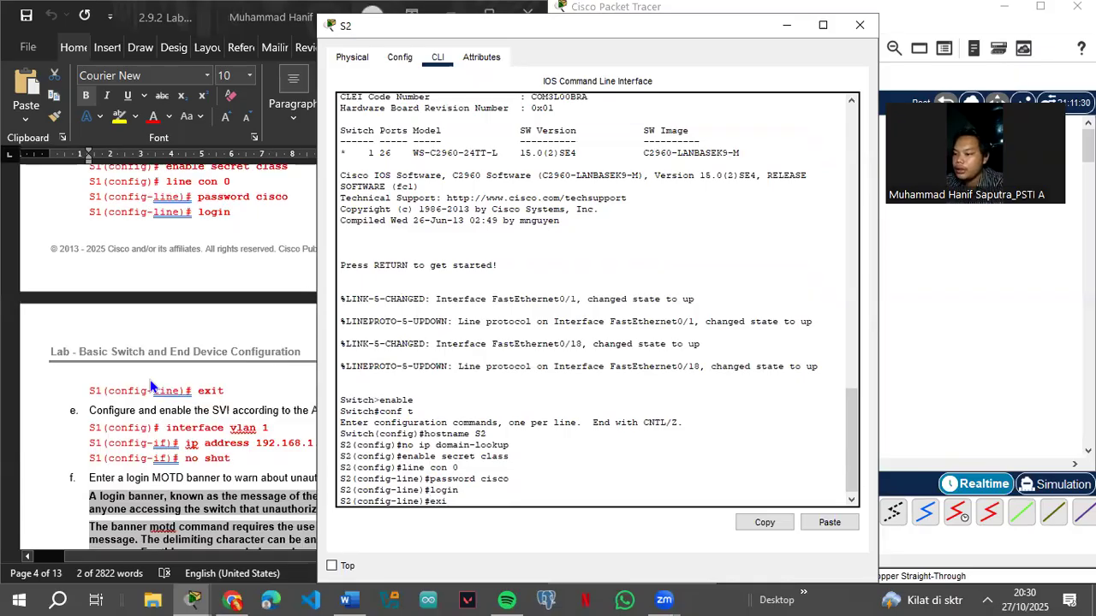
type("t")
key("Return")
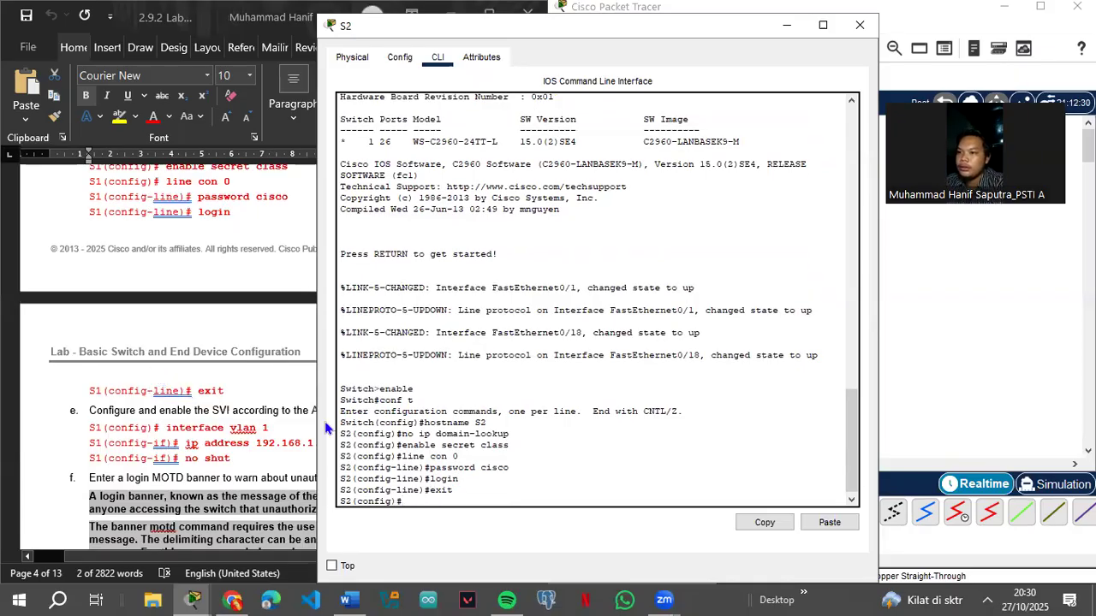
Step: Back out of the mistakenly entered interface vlan 2 and its partial ip address command
type("interface vlan")
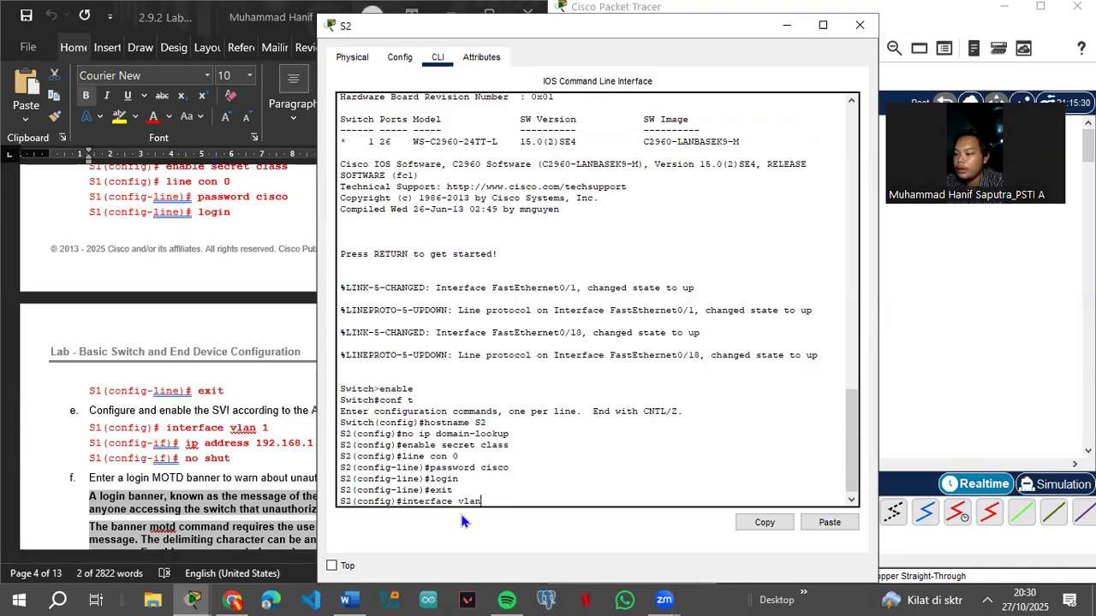
type("2")
key("Return")
type("ip address")
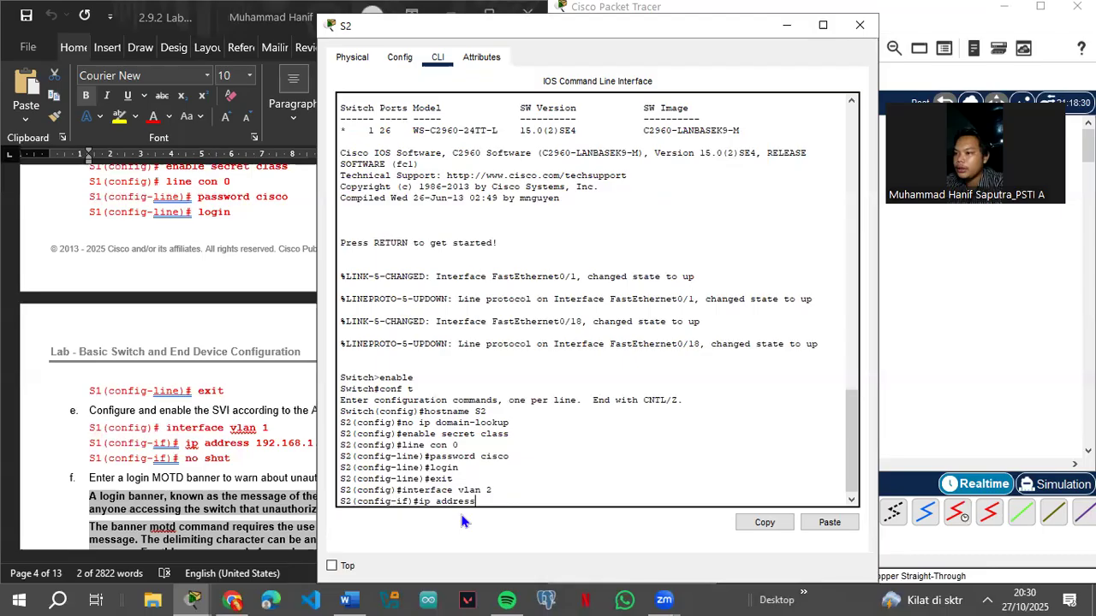
type(" 192.168.1")
scroll(178, 330, "up", 8)
scroll(178, 329, "up", 20)
scroll(208, 362, "up", 10)
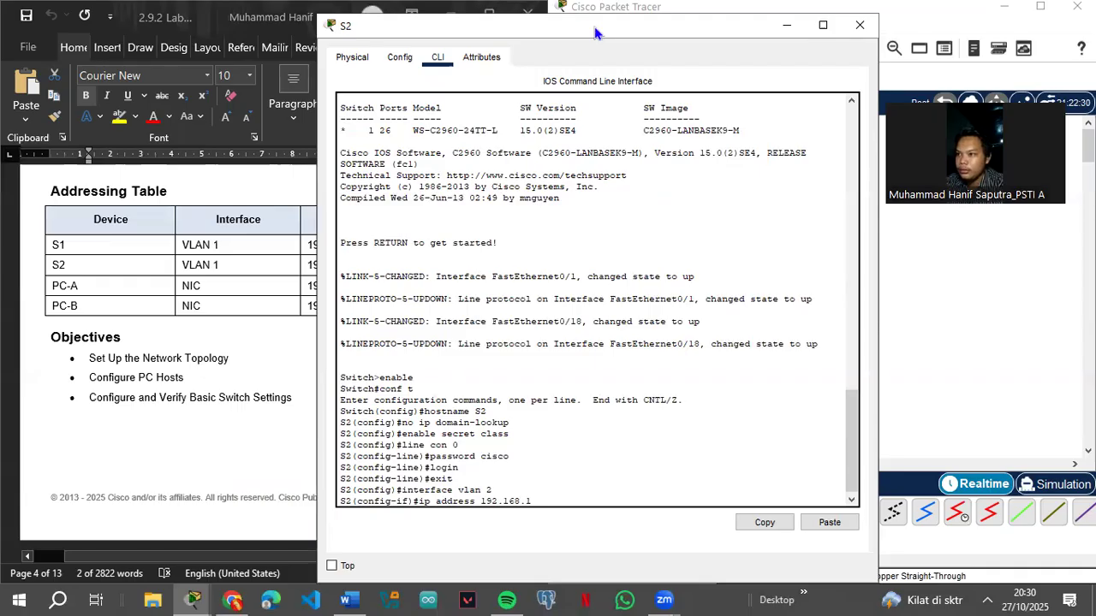
left_click_drag(597, 33, 588, 40)
key("BackSpace")
key("BackSpace")
key("BackSpace")
key("BackSpace")
key("BackSpace")
key("BackSpace")
key("BackSpace")
key("BackSpace")
key("BackSpace")
key("BackSpace")
key("BackSpace")
key("BackSpace")
key("BackSpace")
key("BackSpace")
key("BackSpace")
key("BackSpace")
key("BackSpace")
key("BackSpace")
key("BackSpace")
key("BackSpace")
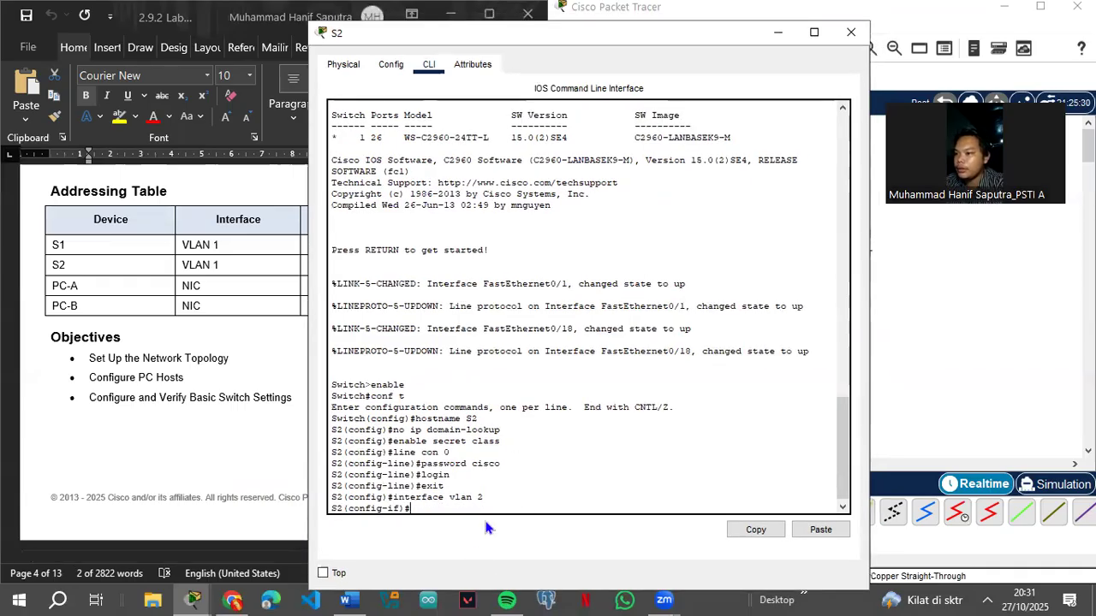
type("exit")
key("Return")
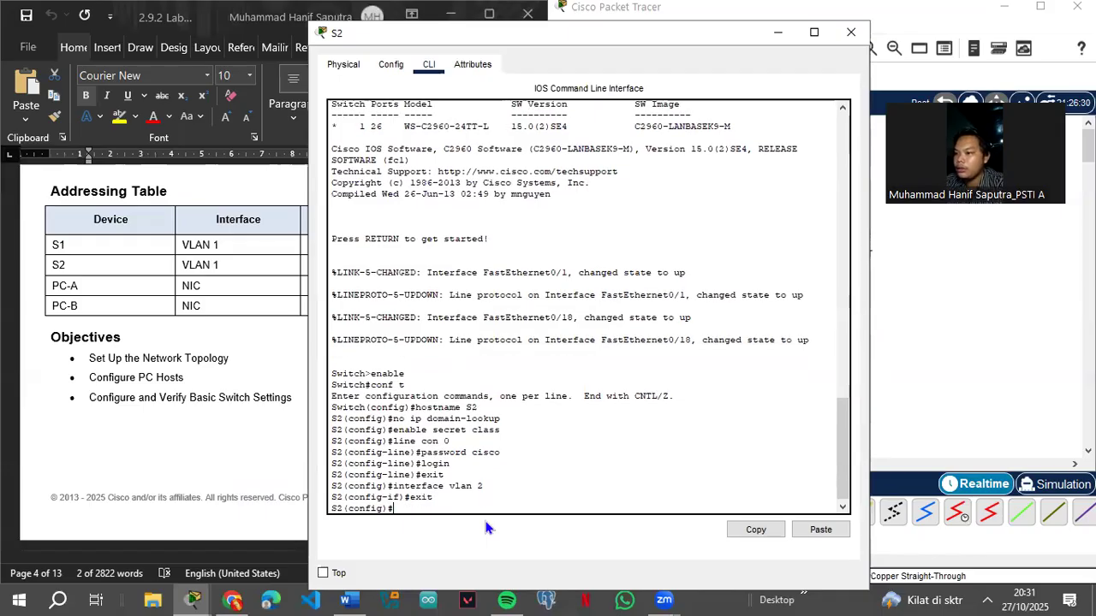
Step: Enter the VLAN 1 interface configuration on S2 instead
key("Up")
key("Up")
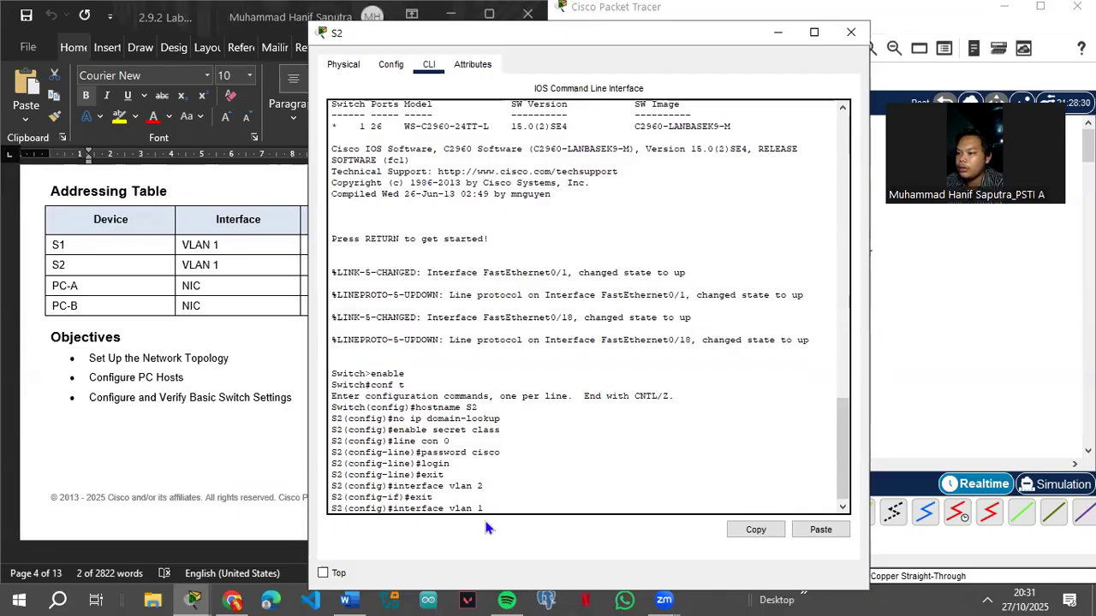
key("Return")
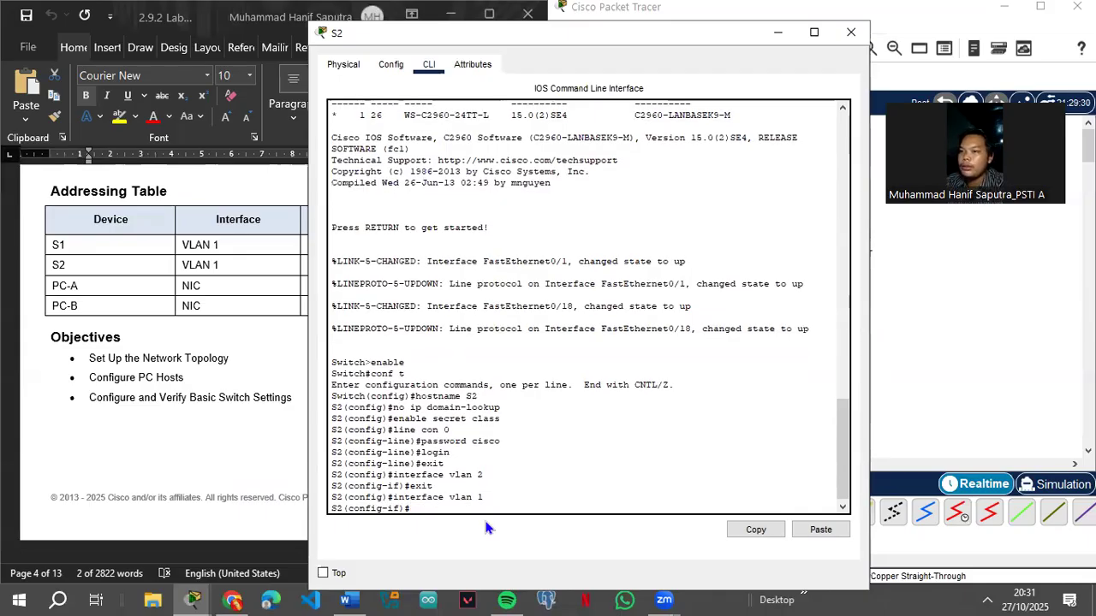
key("Up")
key("Up")
key("Up")
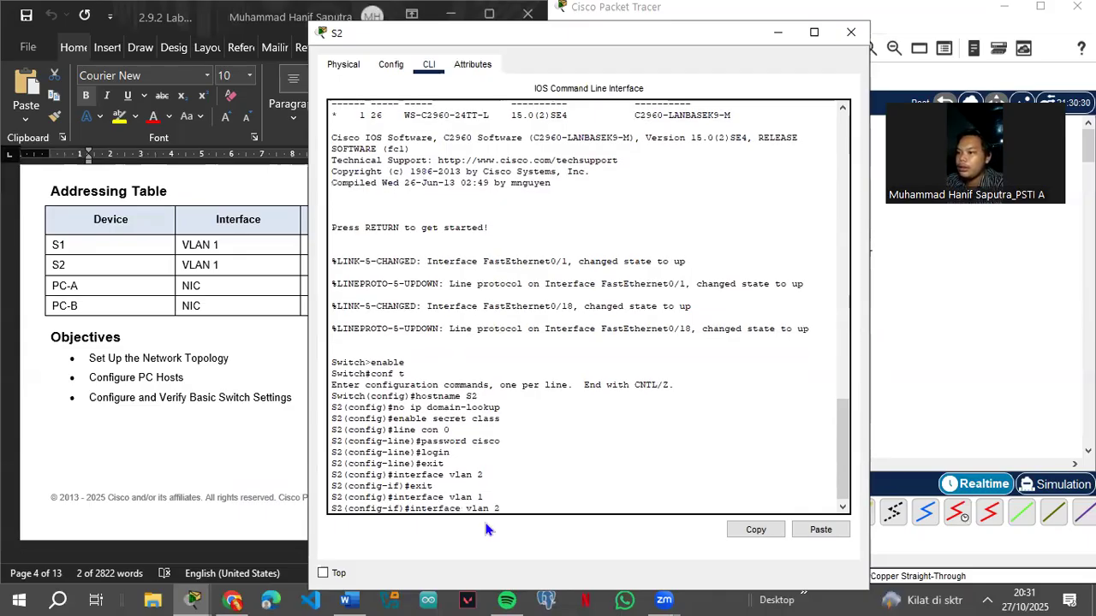
key("Down")
key("Down")
key("Down")
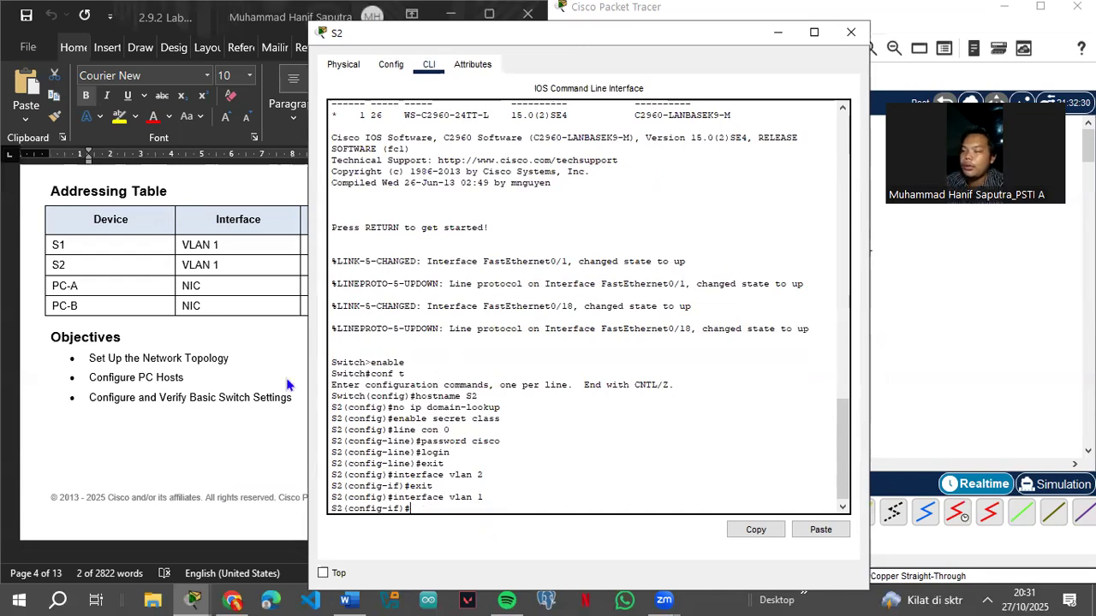
scroll(218, 380, "down", 12)
scroll(227, 409, "down", 10)
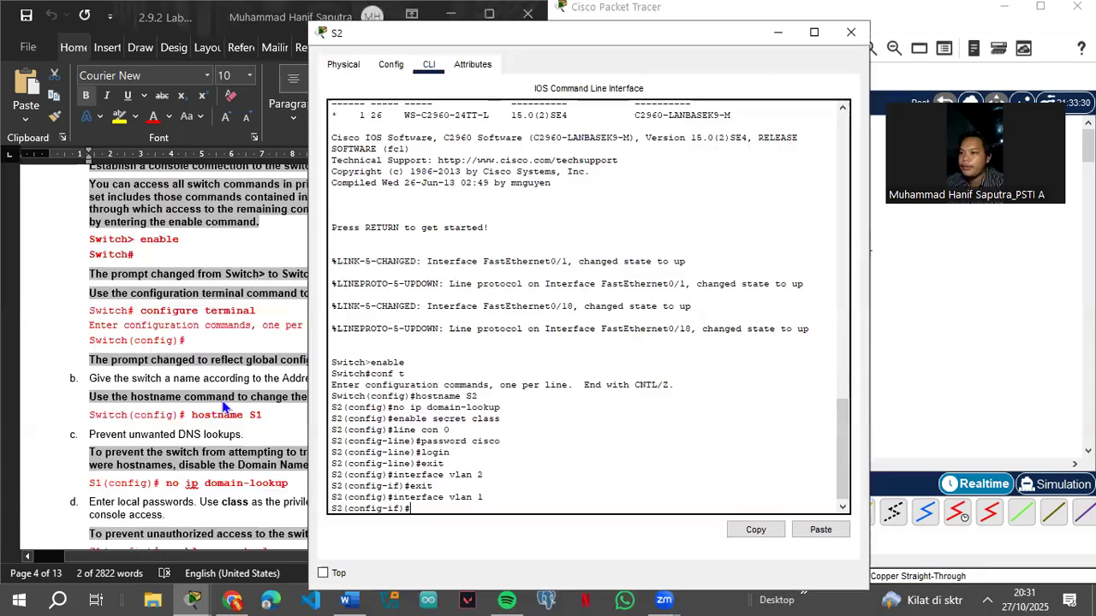
scroll(238, 402, "up", 3)
scroll(240, 403, "down", 8)
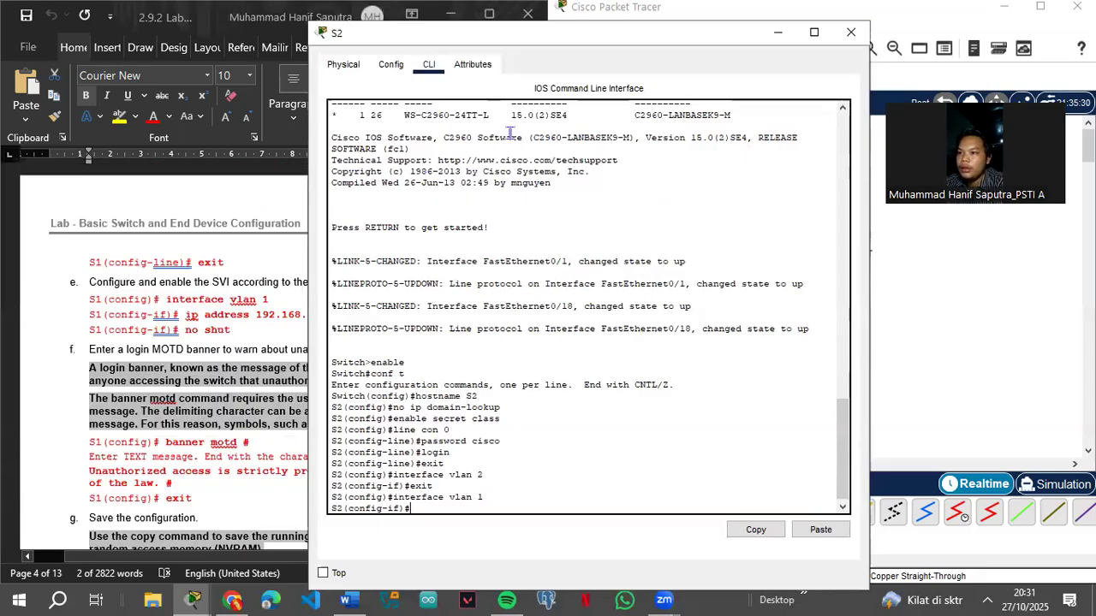
left_click_drag(575, 41, 678, 84)
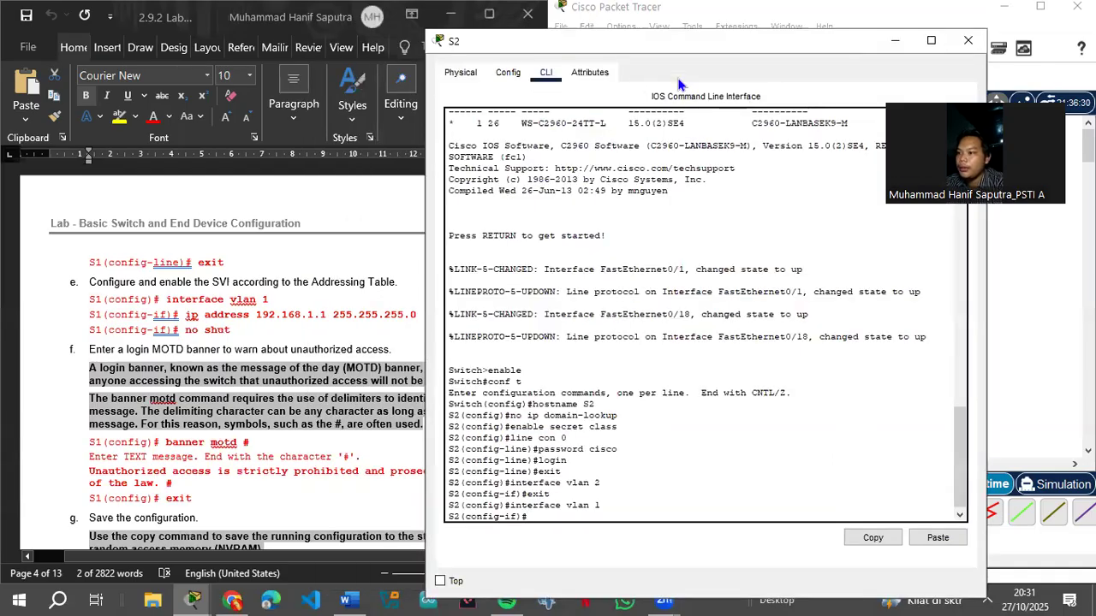
Step: Assign 192.168.1.1 255.255.255.0 to VLAN 1, enable it, and exit the interface
type("ss")
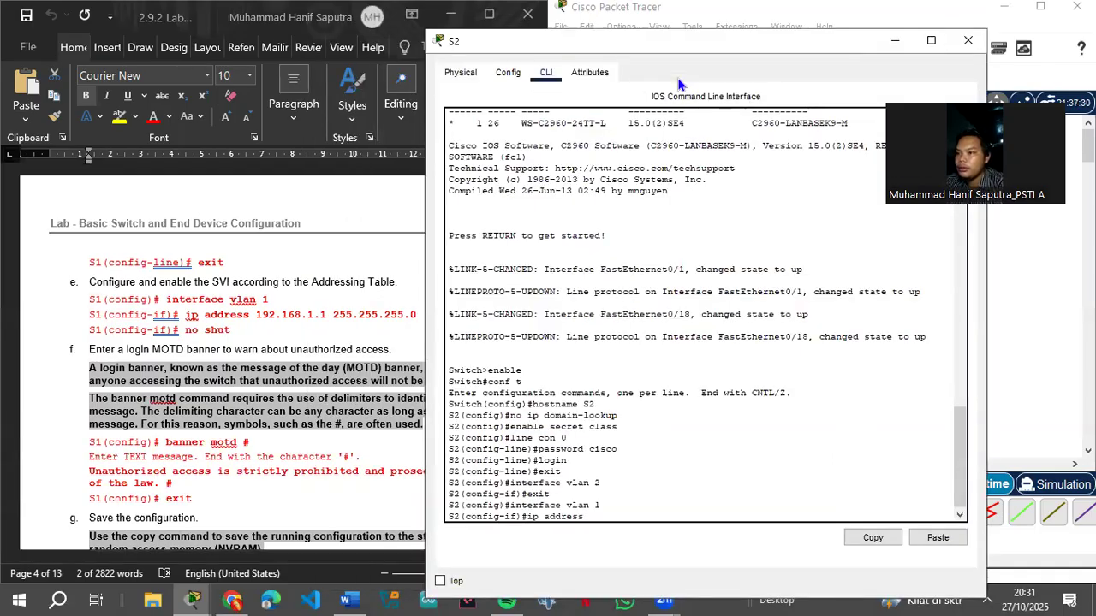
type(" 192.168.1.1 255.255.255.0")
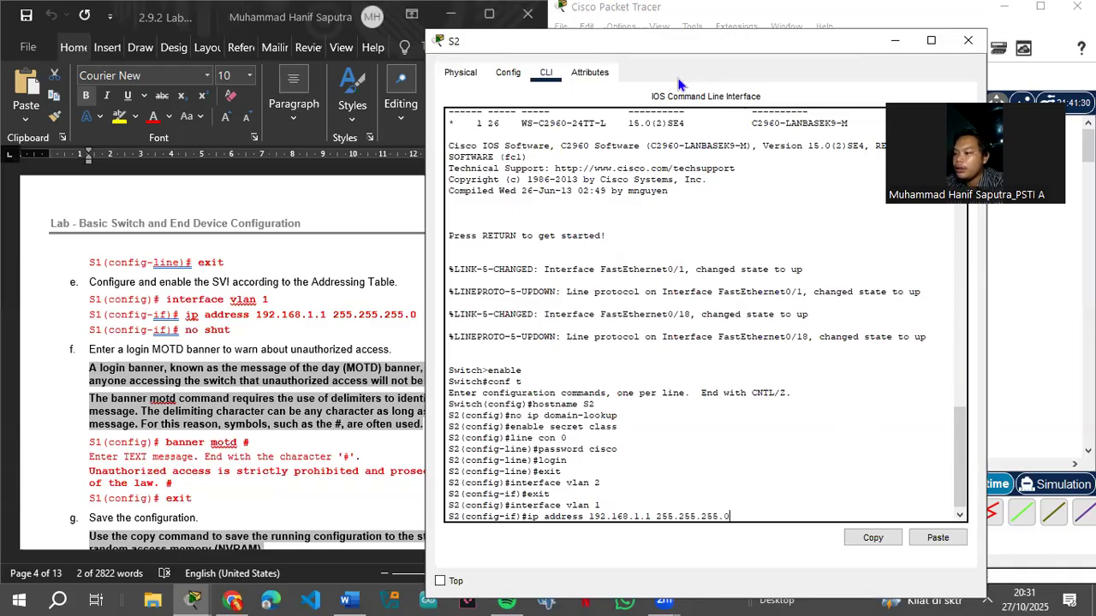
key("Return")
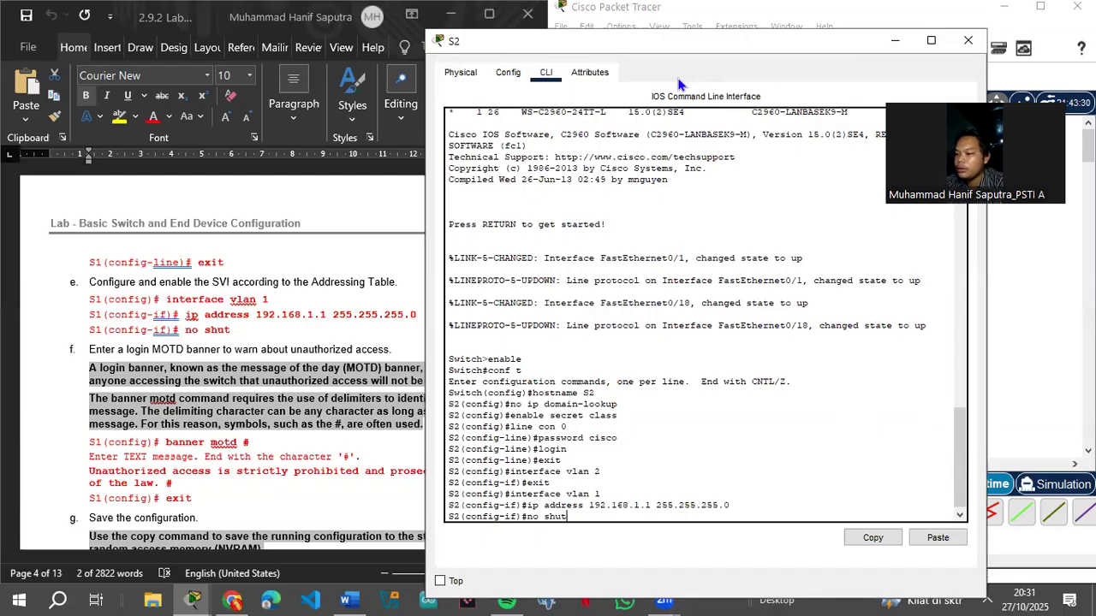
key("Return")
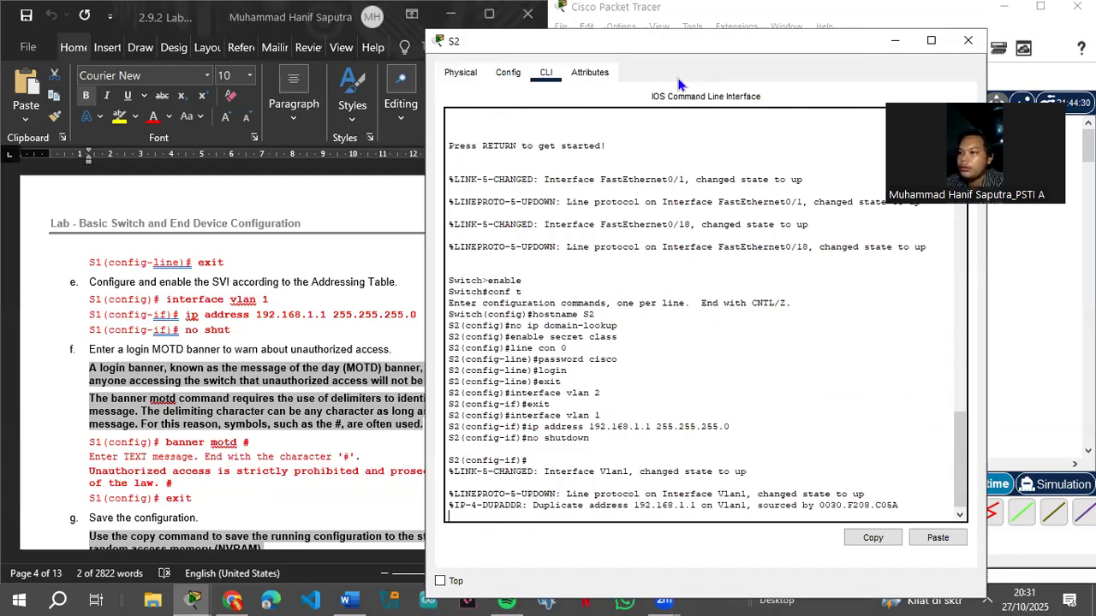
key("Return")
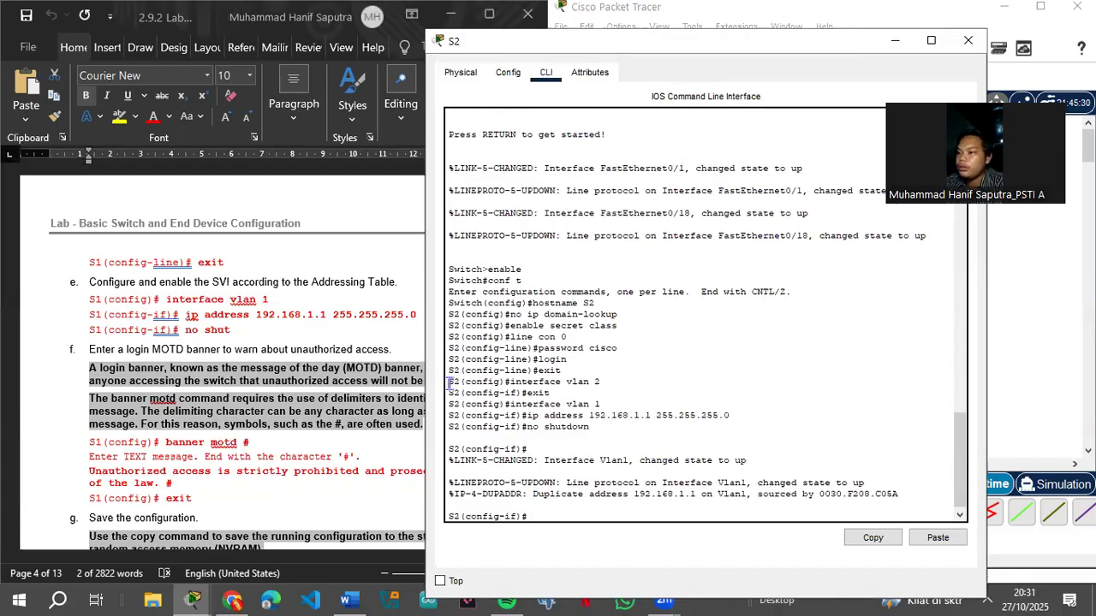
type("exi")
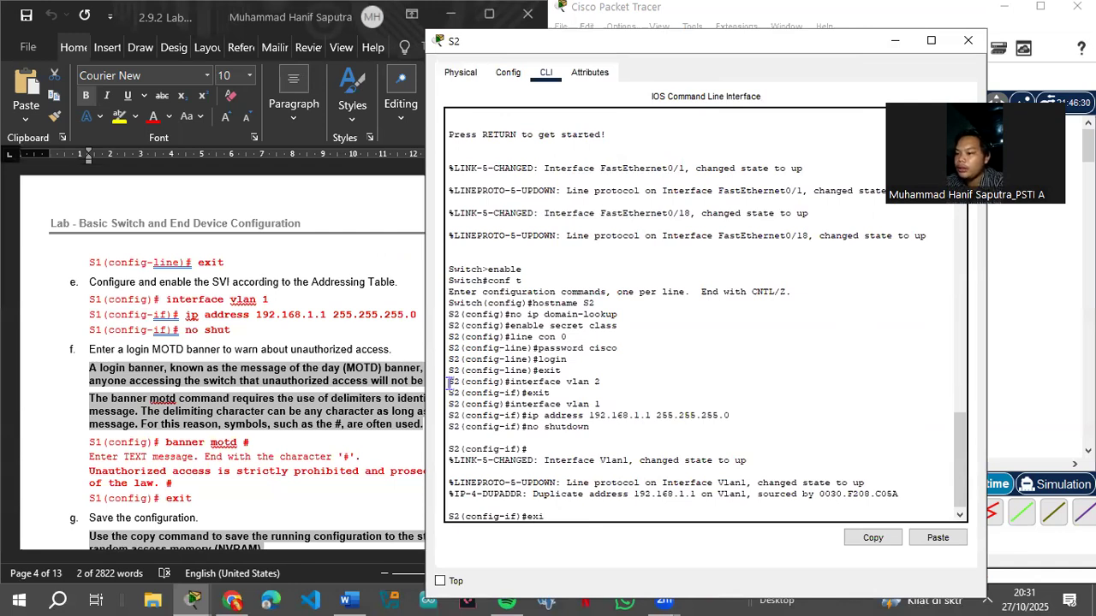
type("t")
key("Return")
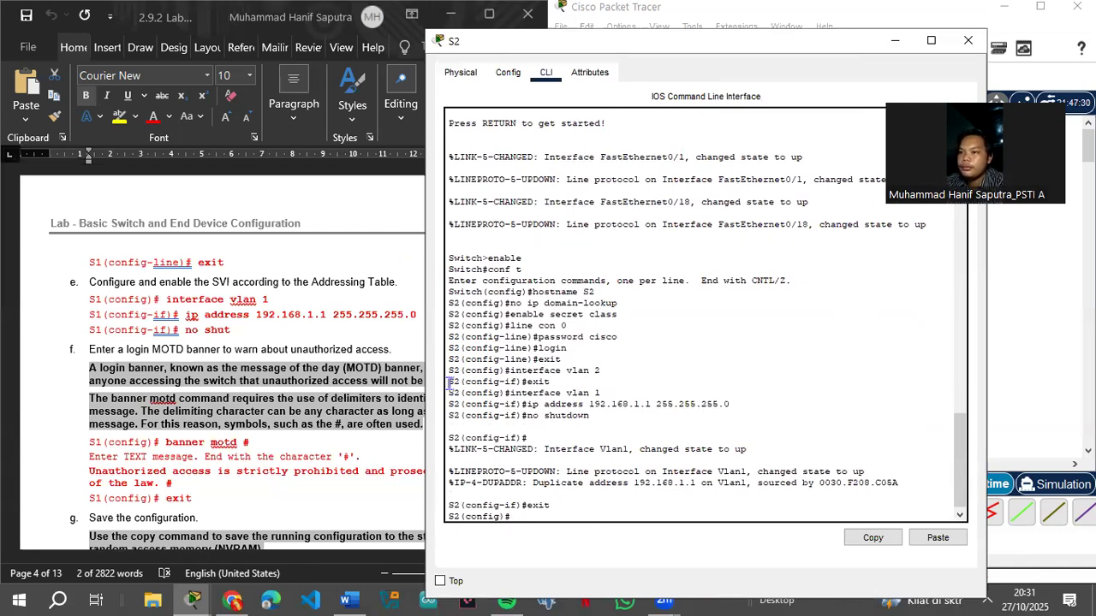
Step: Set S2's MOTD banner using the unauthorized-access message pasted from the lab document
type("banne")
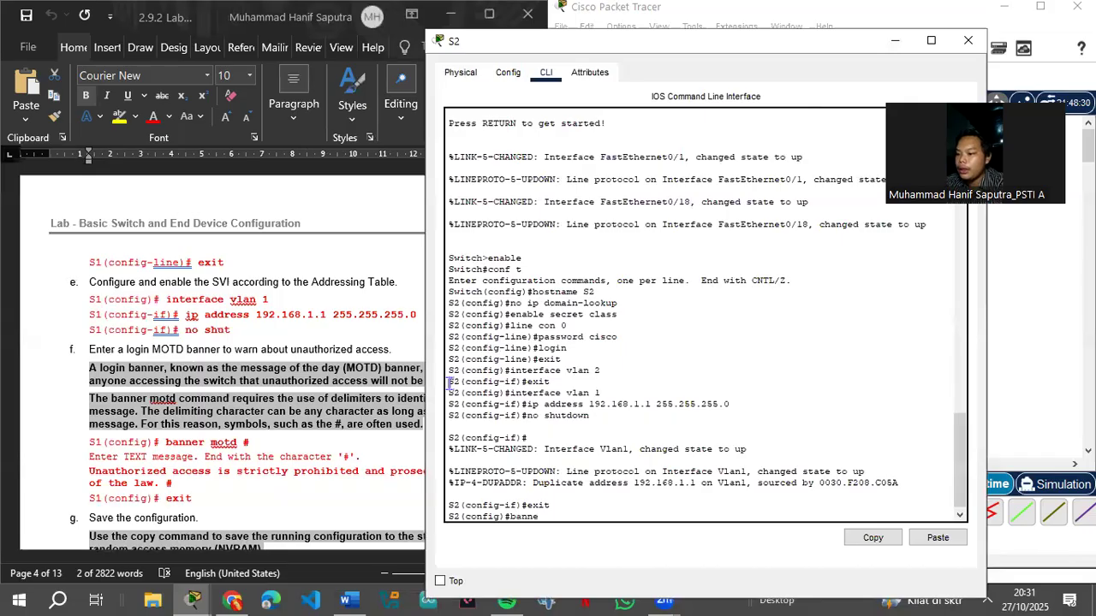
type("r motd")
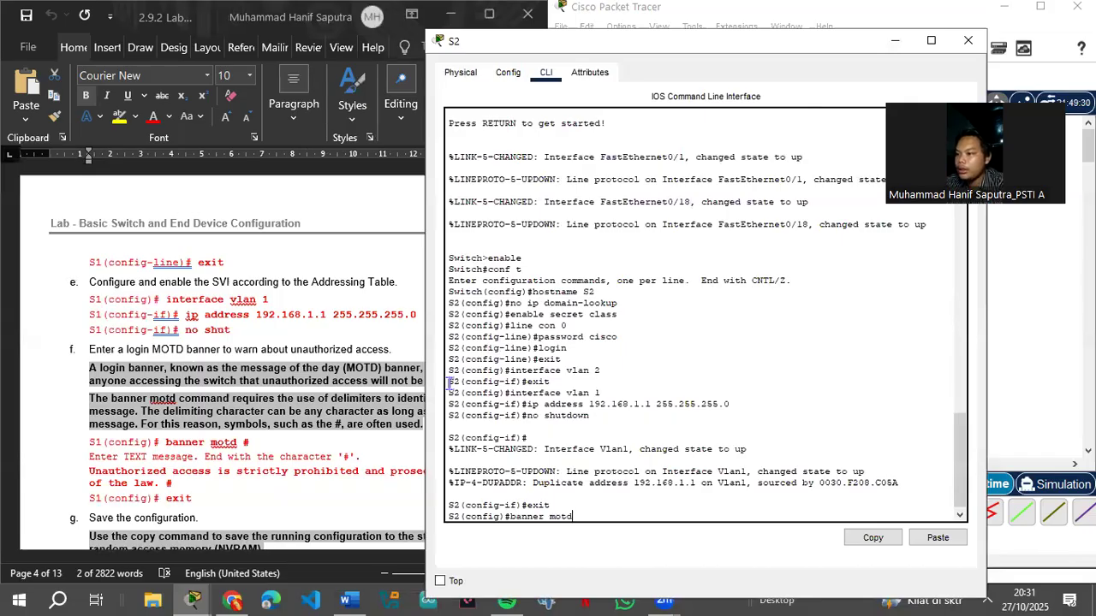
type(" #")
key("Return")
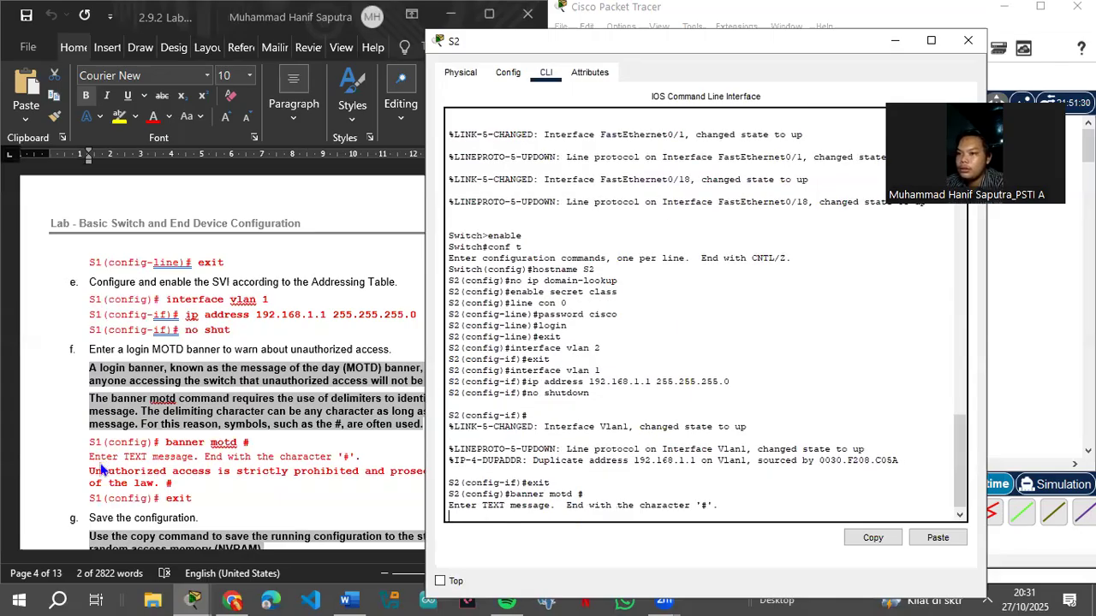
left_click(96, 471)
left_click_drag(89, 471, 171, 482)
key("super+c")
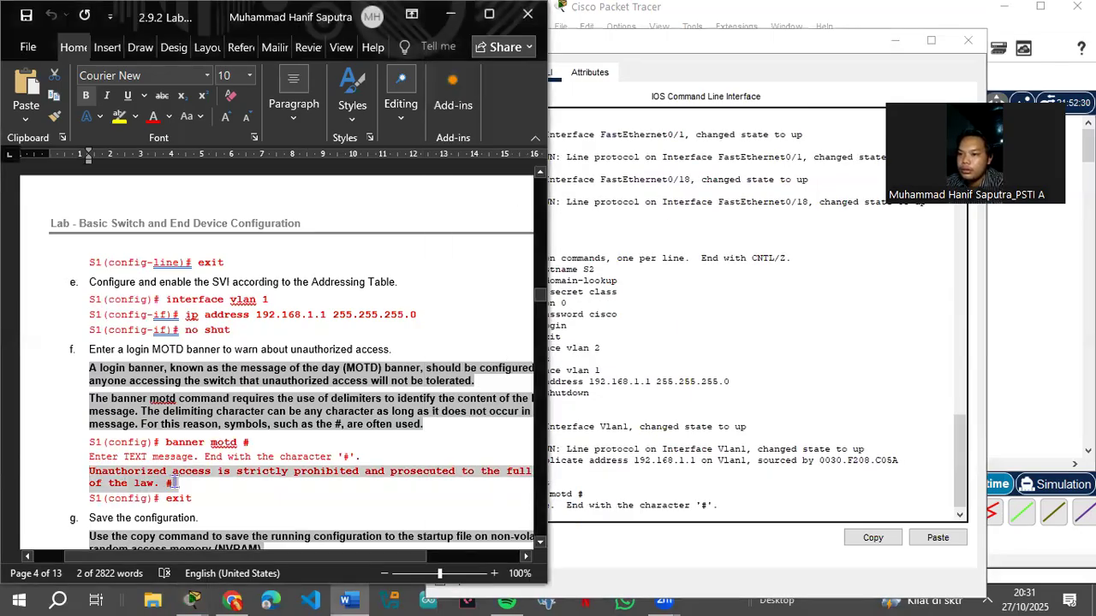
left_click(552, 511)
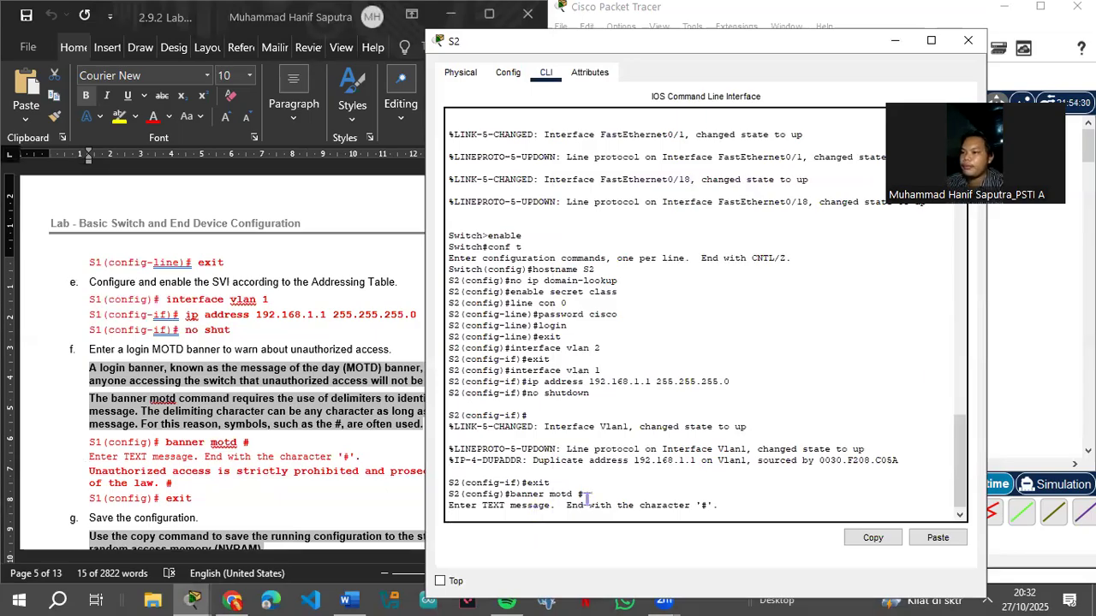
right_click(525, 502)
left_click(557, 529)
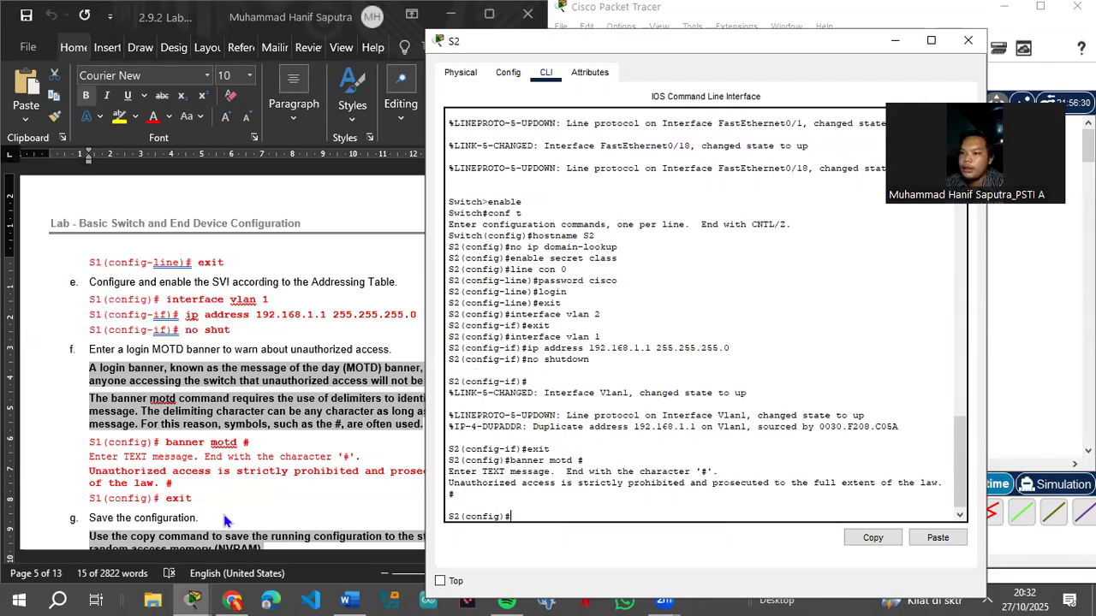
Step: Leave configuration mode and save running-config to startup-config, accepting the default filename
type("exit")
key("Return")
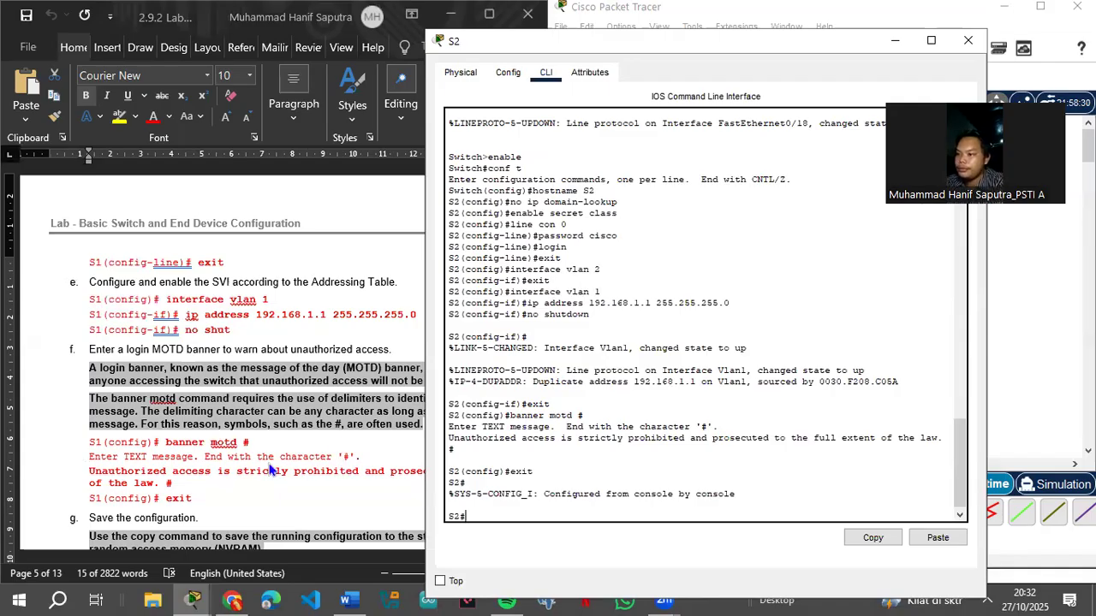
scroll(282, 469, "down", 3)
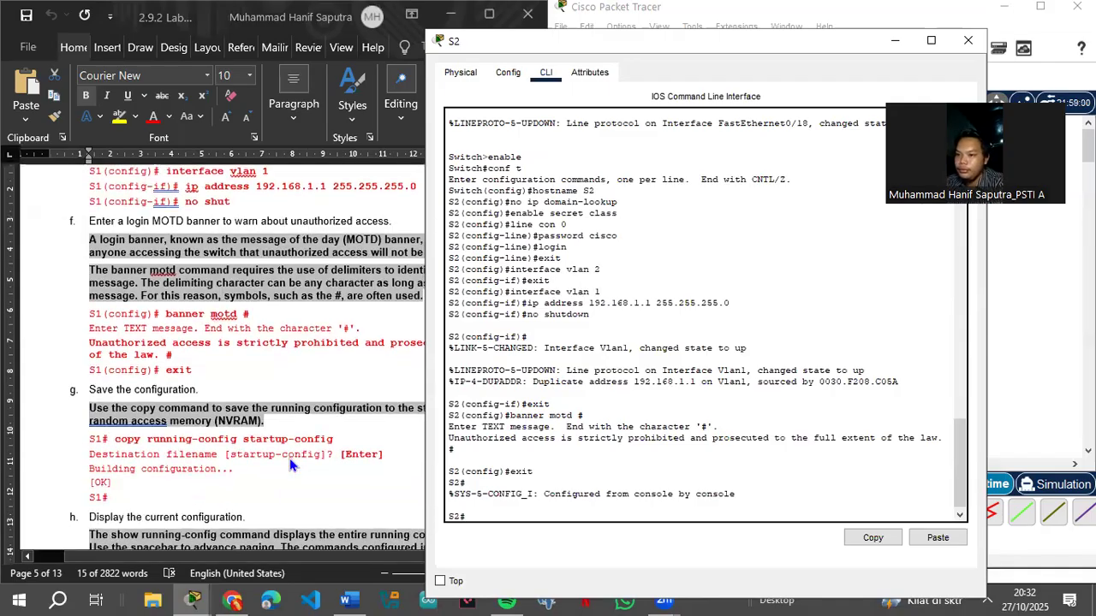
left_click(112, 438)
left_click_drag(112, 438, 336, 440)
key("super+c")
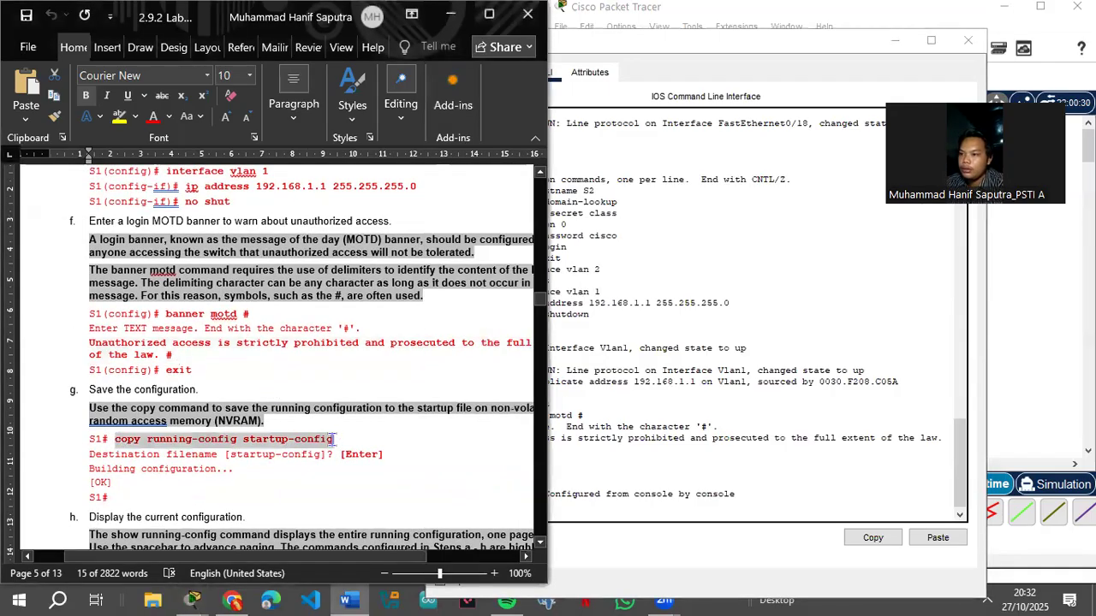
left_click(604, 471)
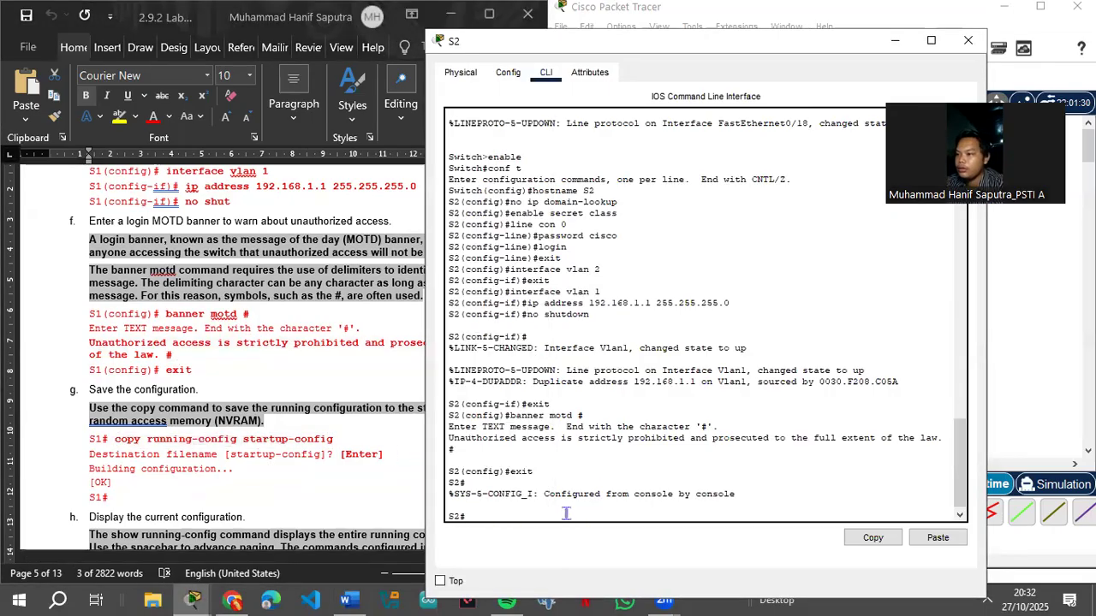
right_click(568, 515)
left_click(597, 537)
key("Return")
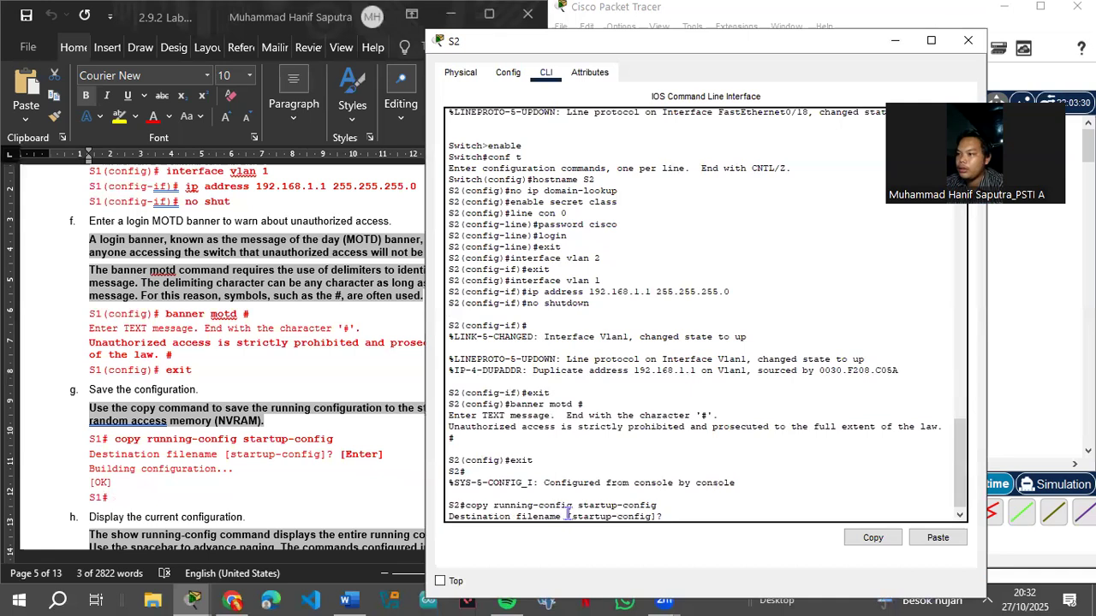
key("Return")
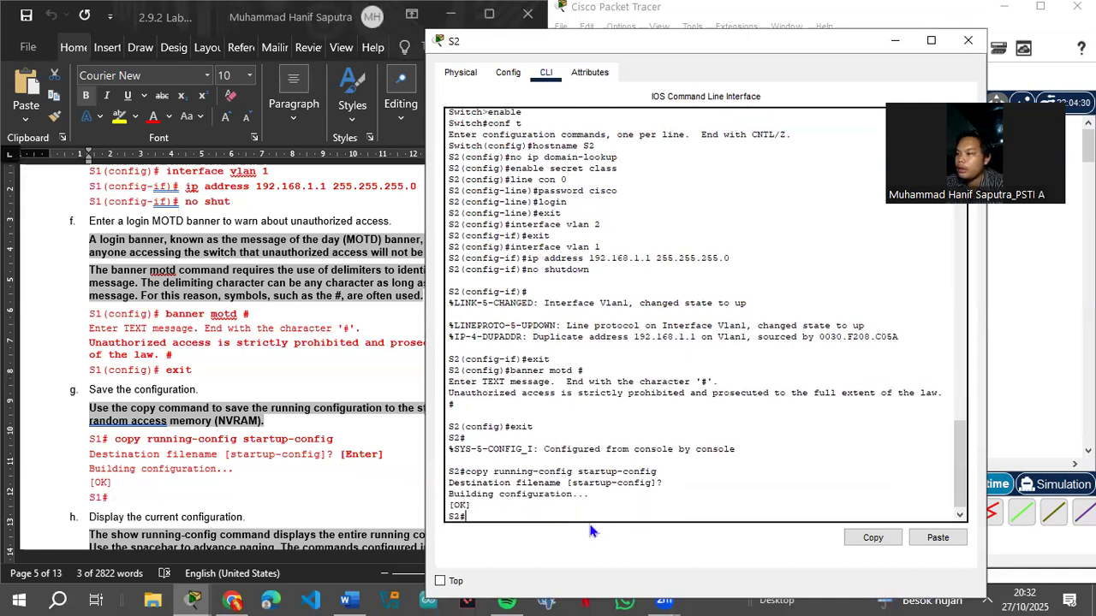
scroll(255, 483, "down", 3)
scroll(255, 483, "down", 3)
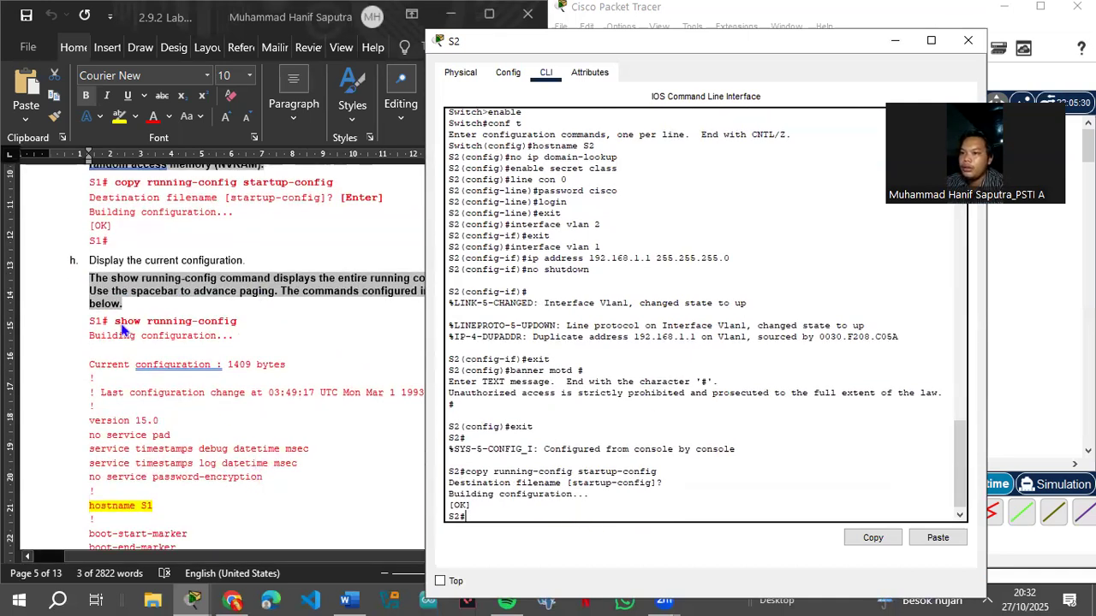
Step: Paste show running-config from the lab guide at the S2 prompt
left_click(120, 329)
left_click_drag(114, 323, 240, 323)
key("super+c")
left_click(699, 500)
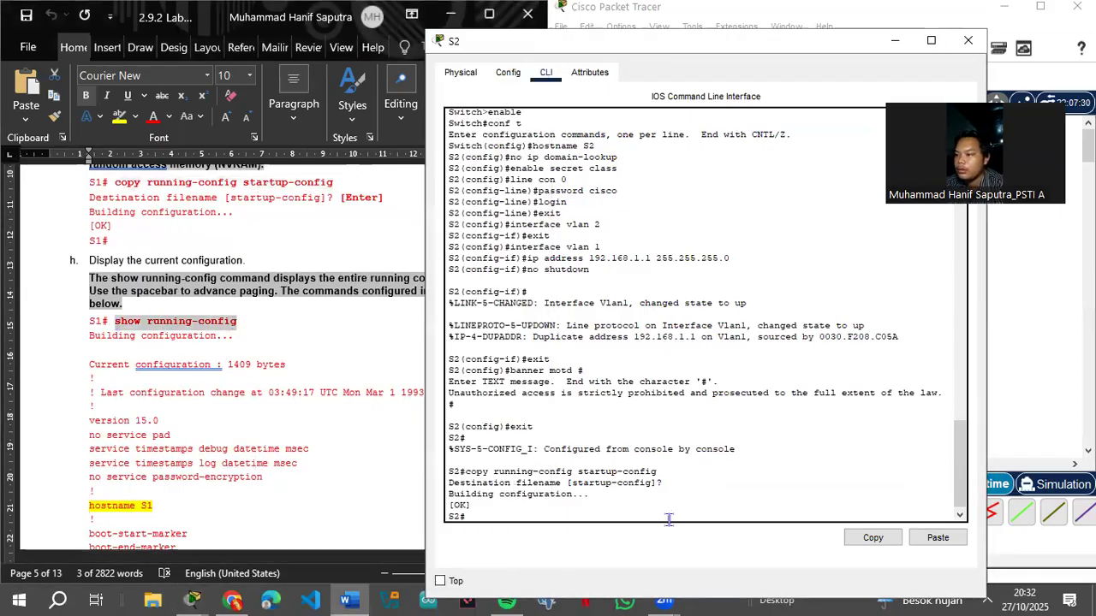
right_click(575, 519)
left_click(610, 546)
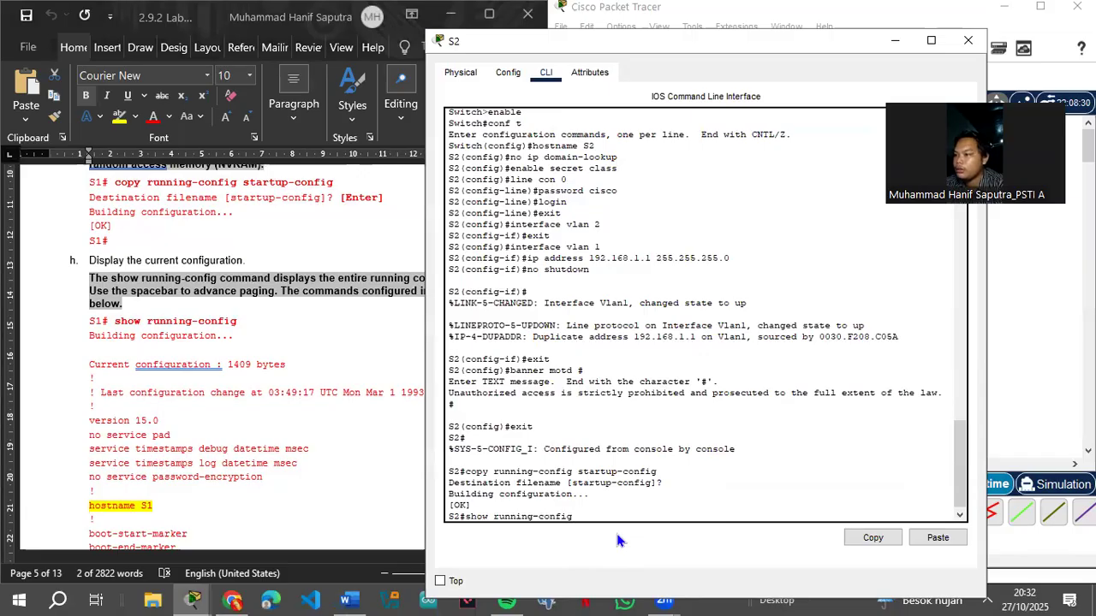
Step: Page through S2's 1319-byte running configuration, confirming hostname S2 and no ip domain-lookup, then quit
key("Return")
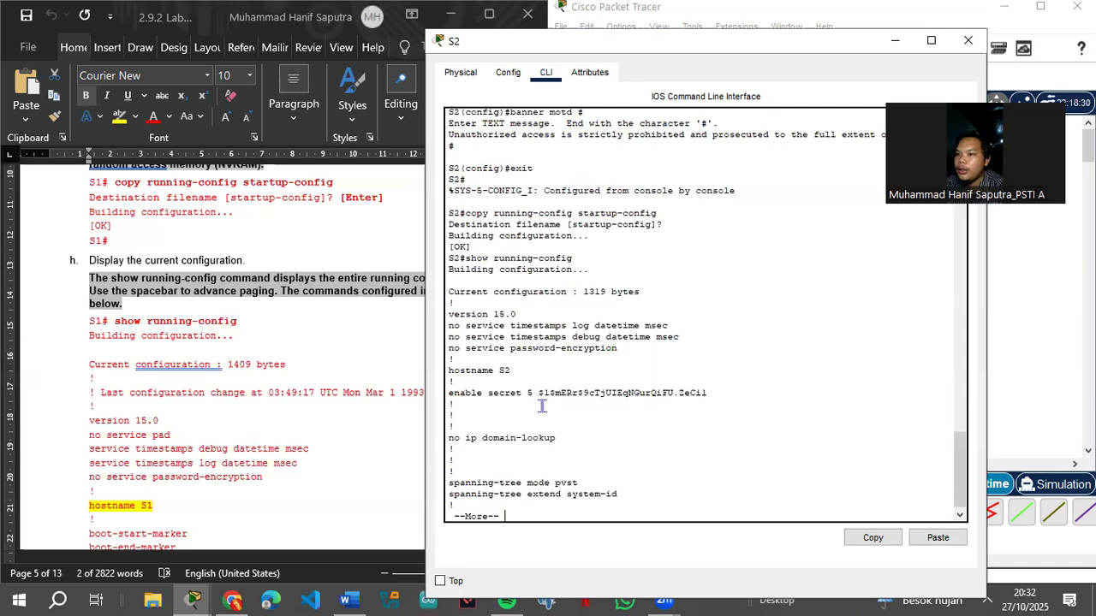
scroll(280, 445, "down", 6)
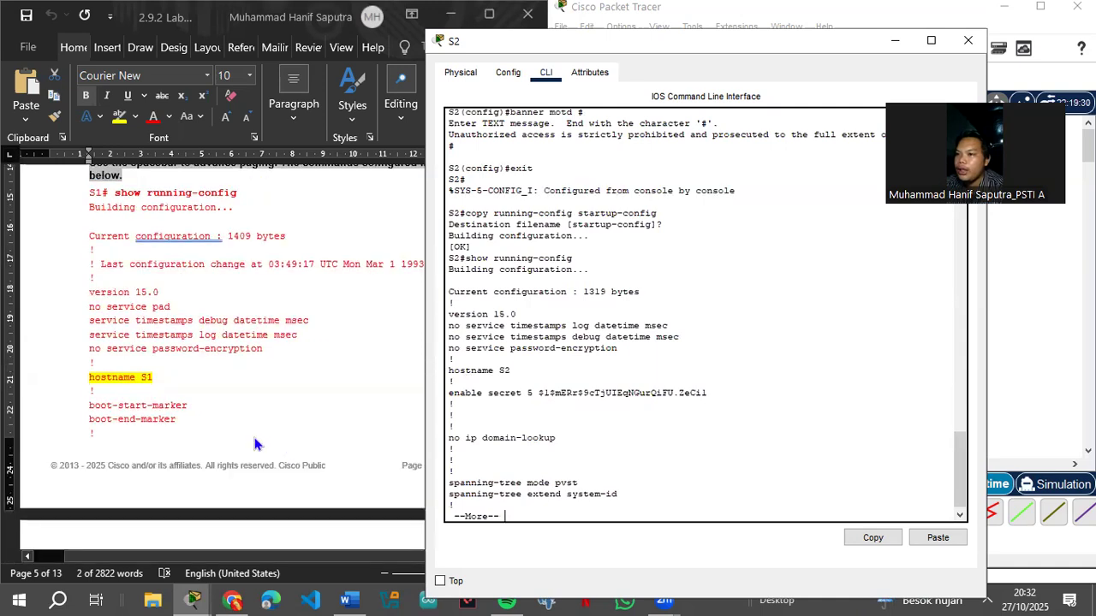
scroll(635, 398, "down", 1)
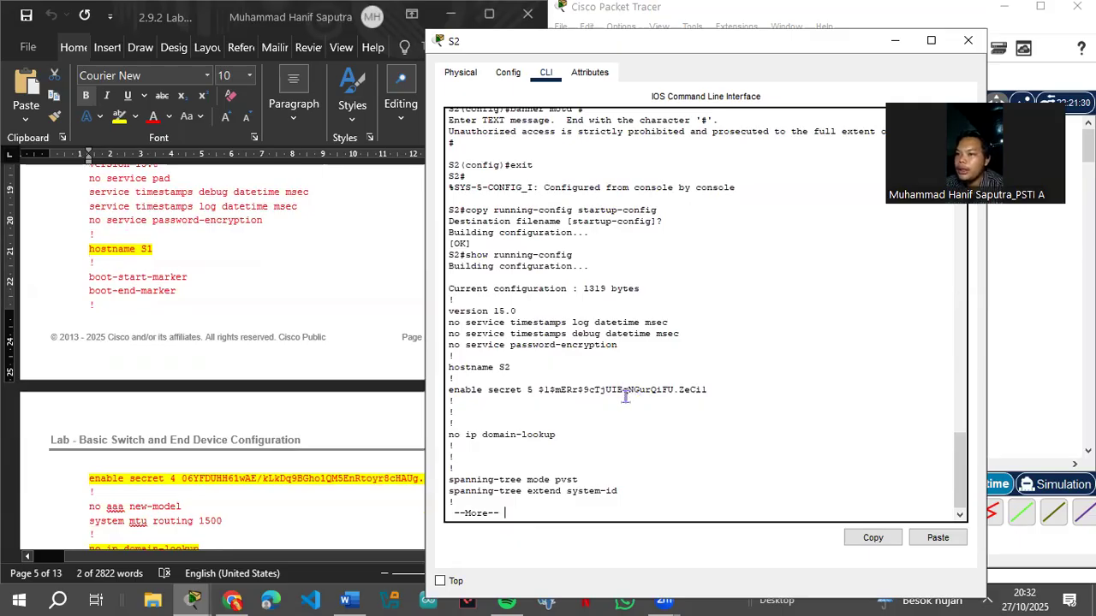
scroll(263, 468, "down", 3)
left_click(483, 482)
key("Return")
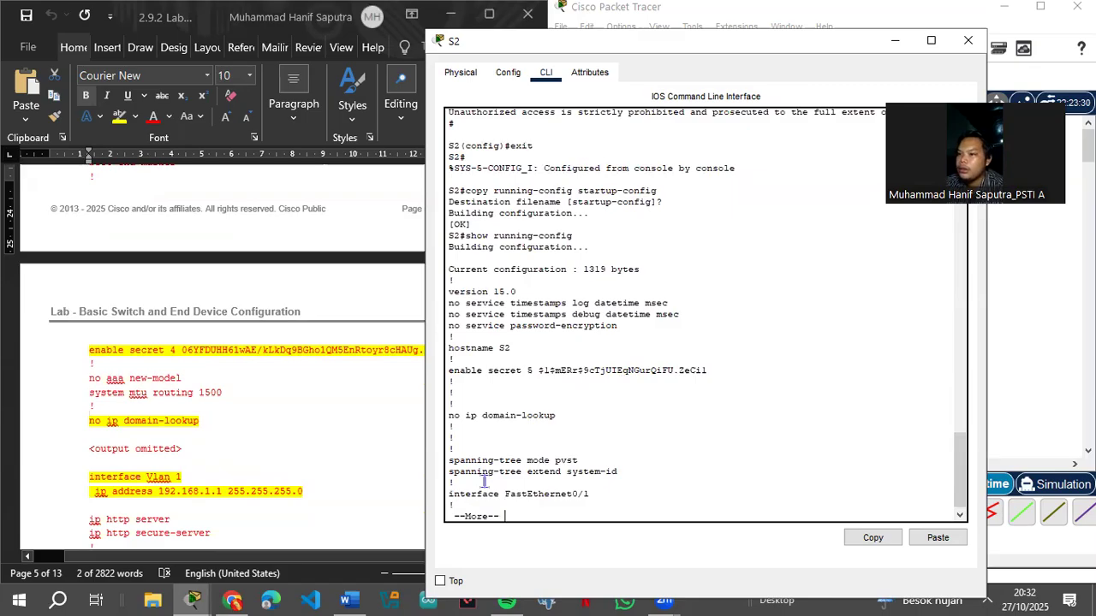
key("Return")
key("Return")
key("Return")
key("Return")
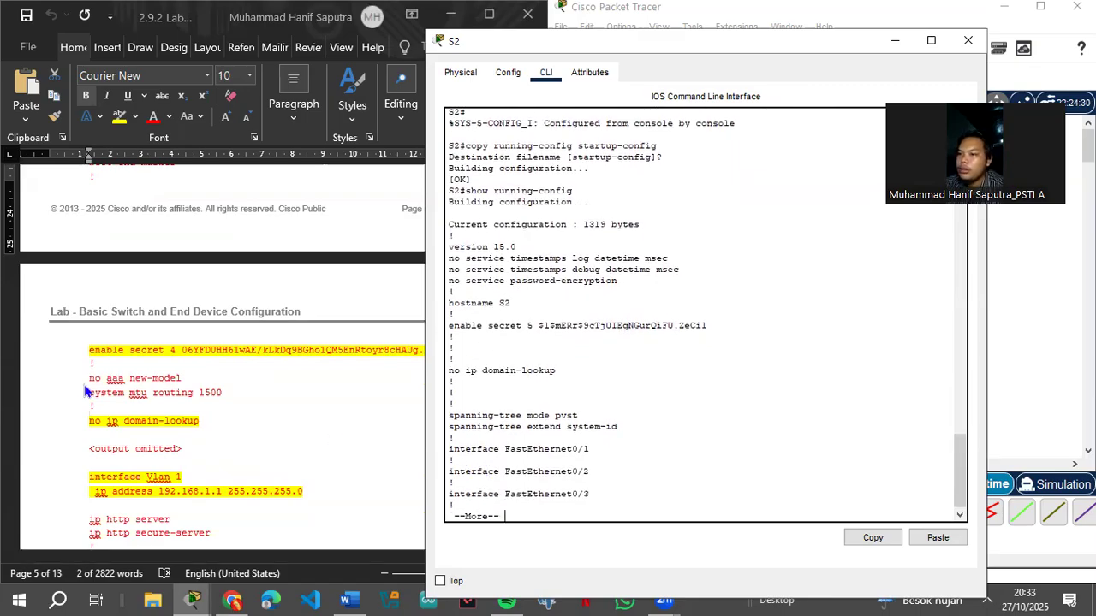
scroll(158, 416, "down", 3)
scroll(178, 409, "down", 3)
scroll(178, 409, "down", 3)
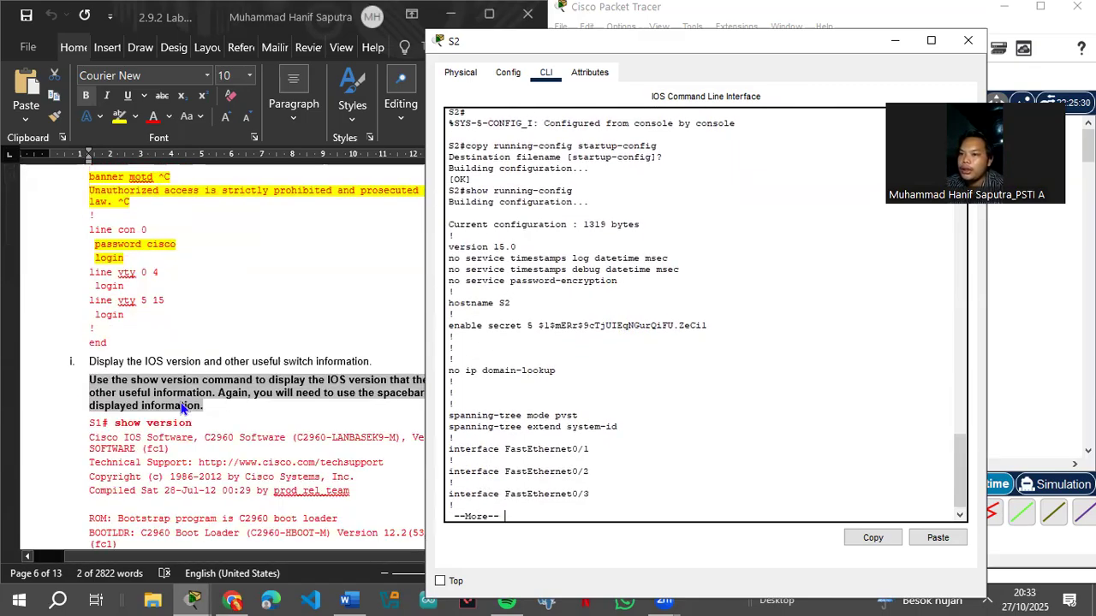
scroll(178, 409, "down", 3)
type("q")
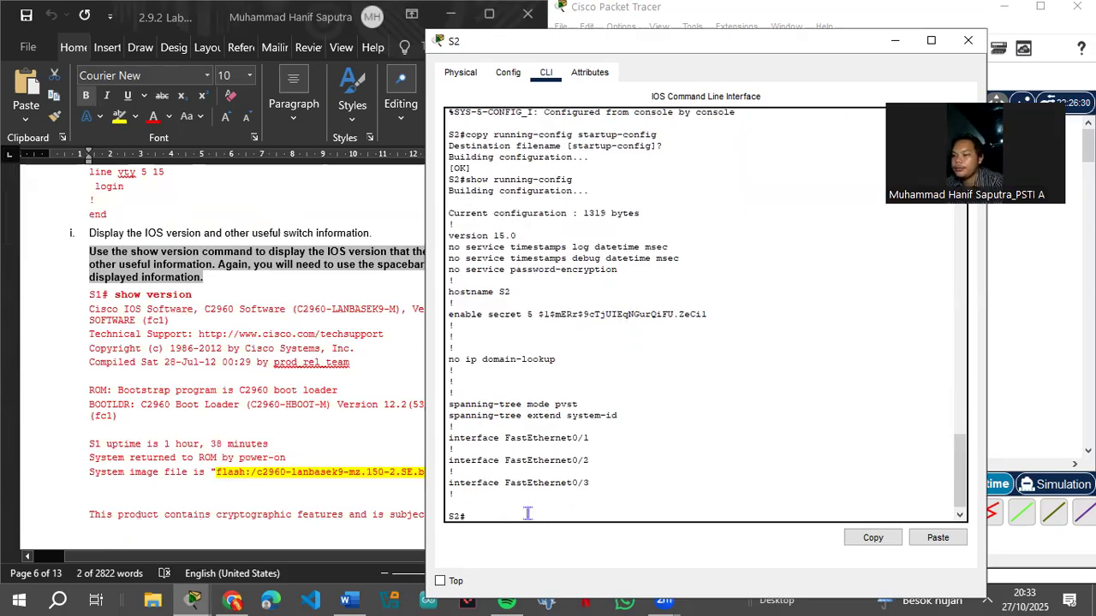
type("show")
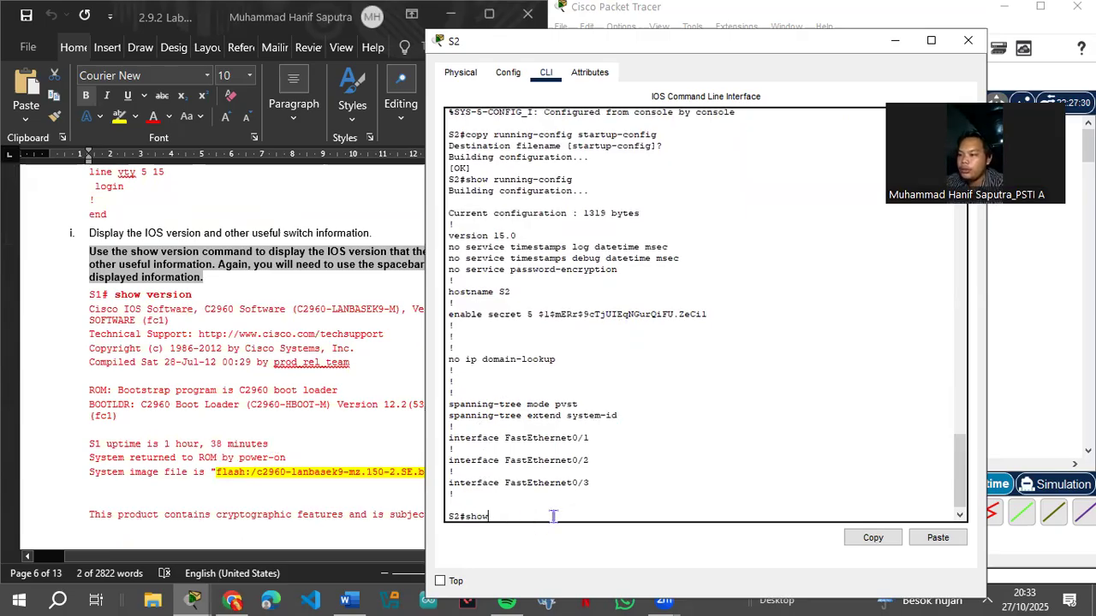
type(" versio")
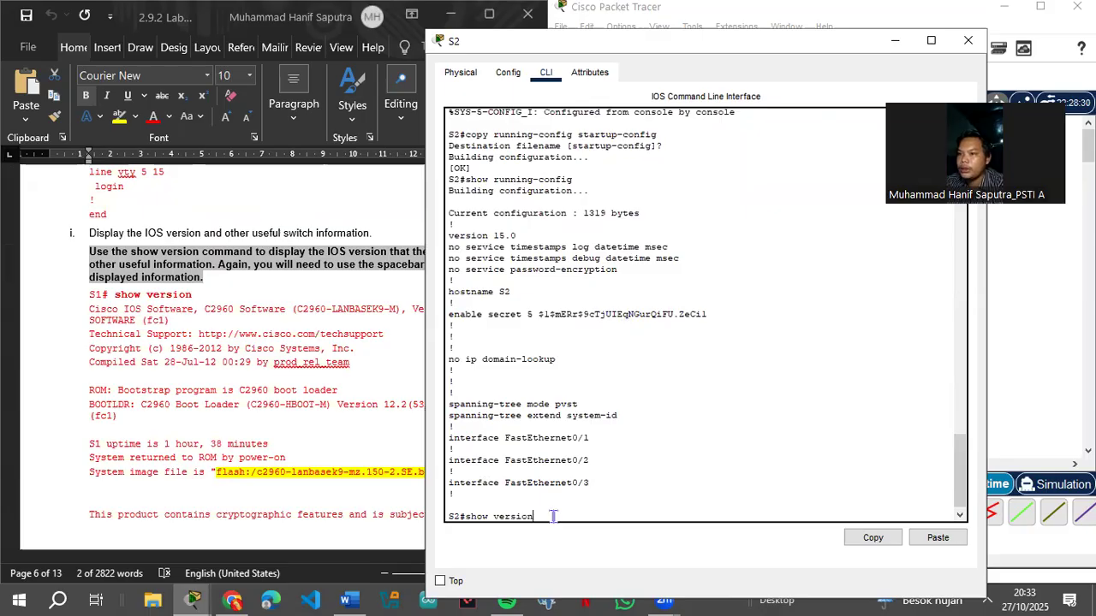
type("n")
Step: Run show version on S2 and inspect the IOS 15.0(2)SE4 system image file name
key("Return")
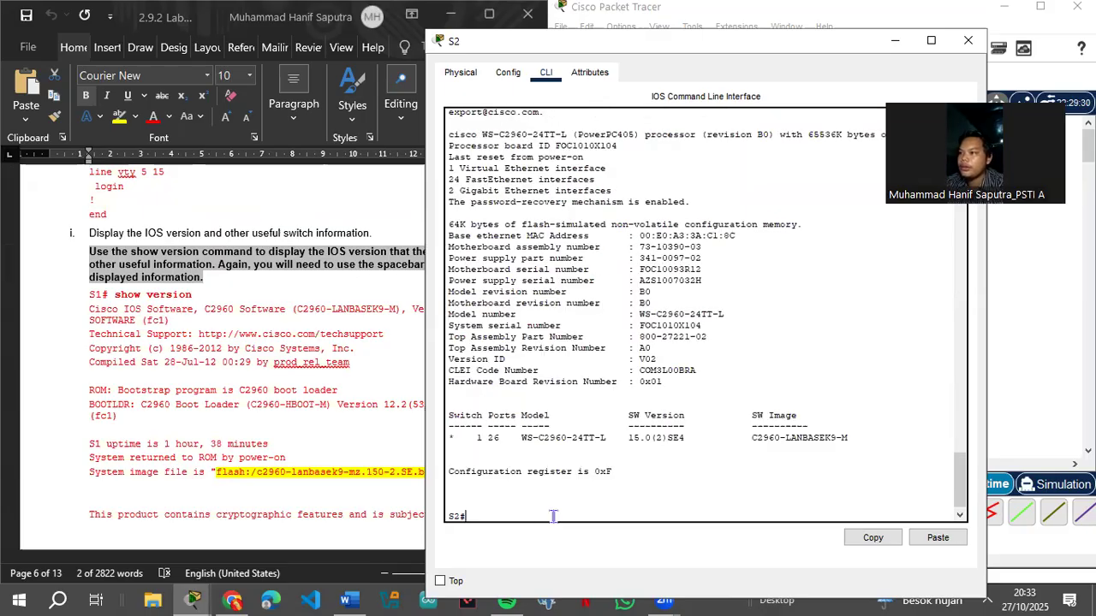
scroll(710, 390, "up", 10)
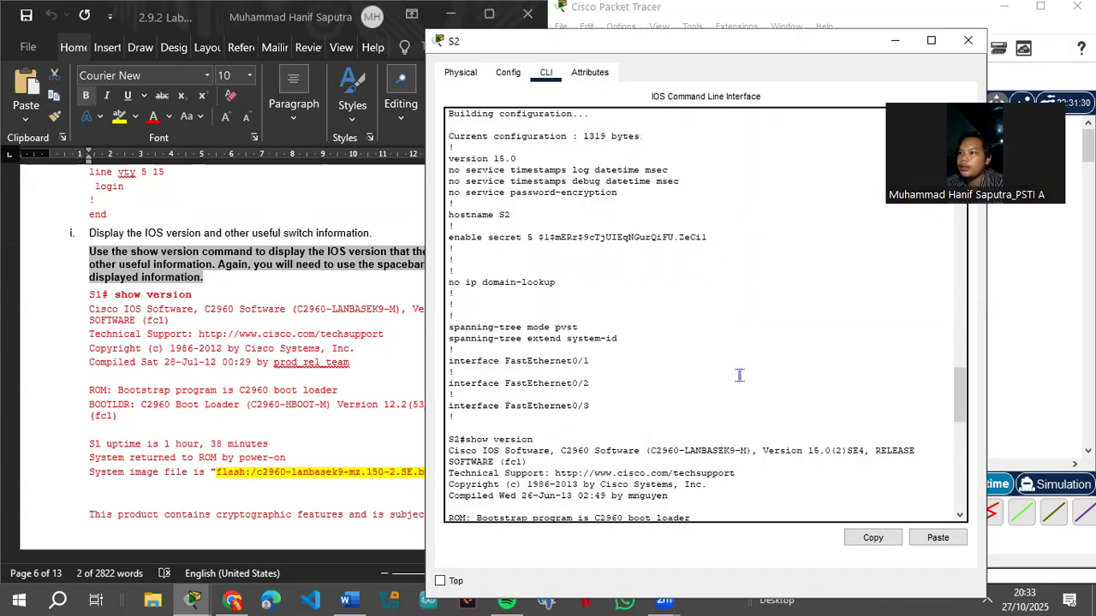
scroll(736, 375, "down", 5)
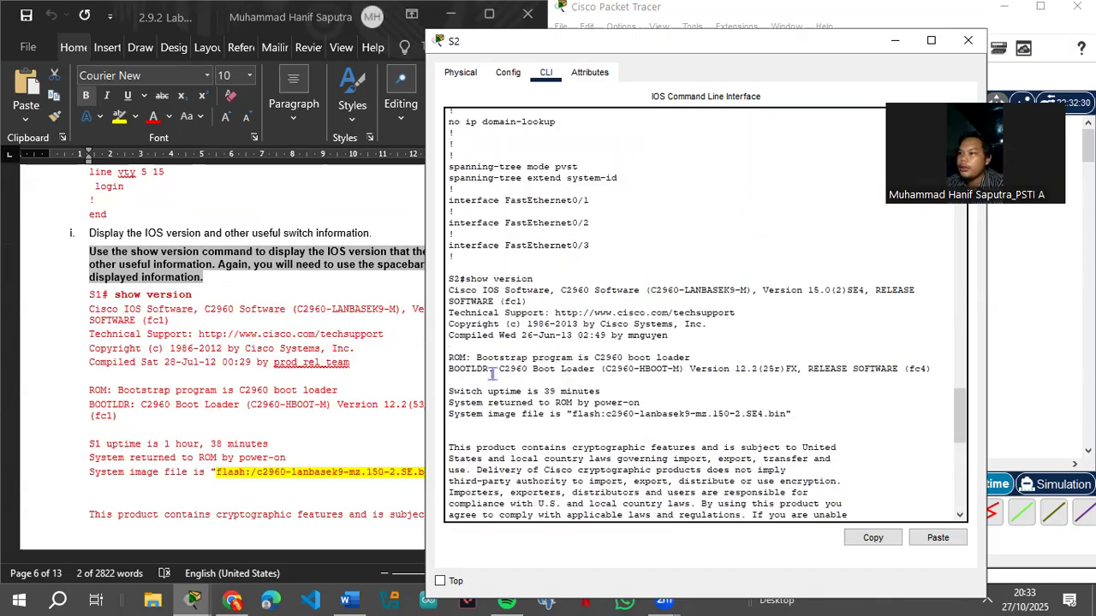
scroll(523, 387, "down", 5)
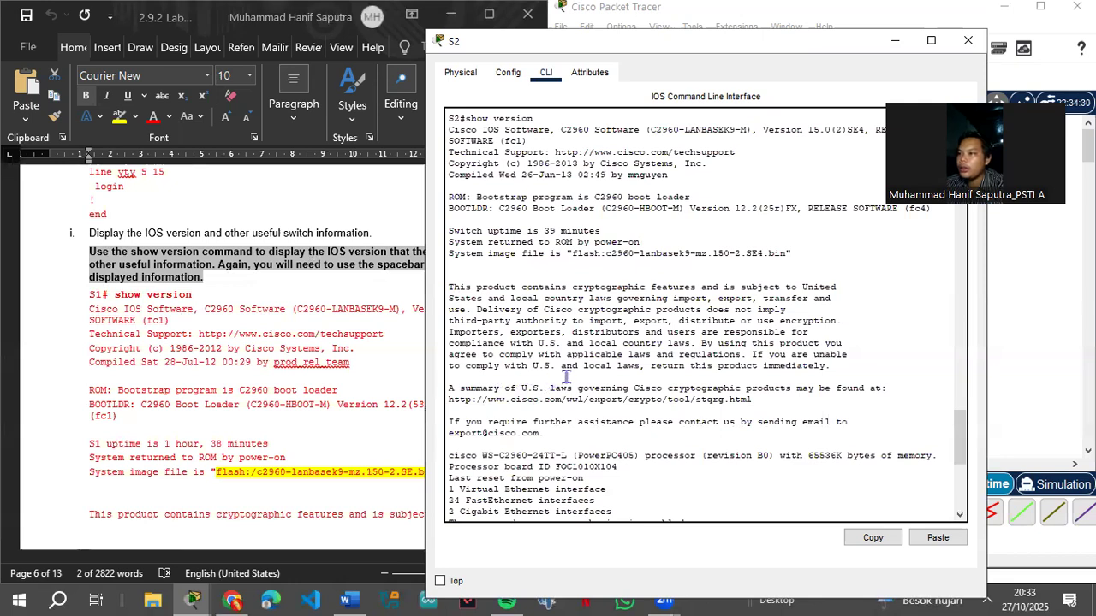
left_click_drag(570, 253, 736, 253)
left_click(618, 321)
Step: Scroll to the hardware table showing model WS-C2960-24TT-L and configuration register 0xF
scroll(611, 394, "down", 5)
scroll(611, 394, "up", 5)
scroll(611, 393, "down", 10)
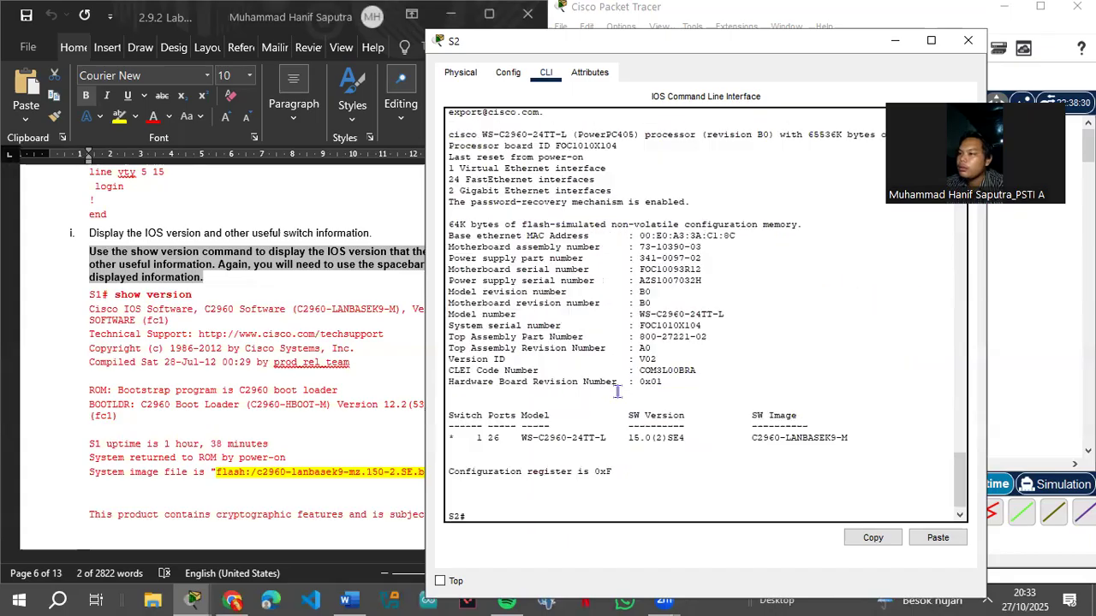
scroll(317, 428, "down", 15)
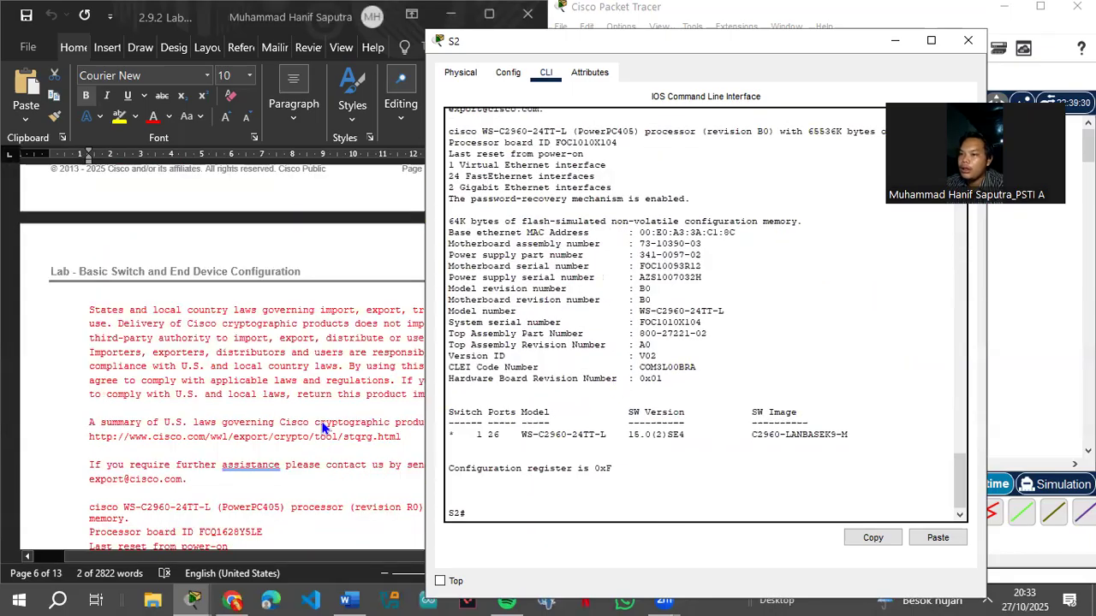
scroll(328, 424, "down", 3)
left_click_drag(524, 434, 717, 432)
left_click(518, 476)
scroll(249, 451, "down", 10)
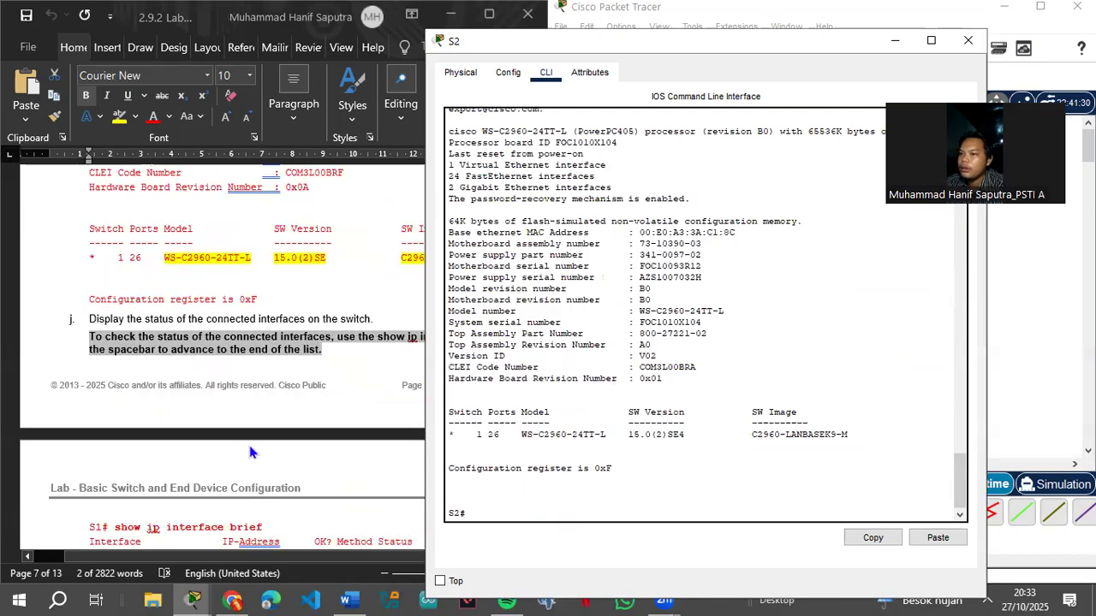
Step: Run show ip interface brief on S2 and review ports: Fa0/1 and Fa0/18 up, rest down
type("show ip interface brief")
key("Return")
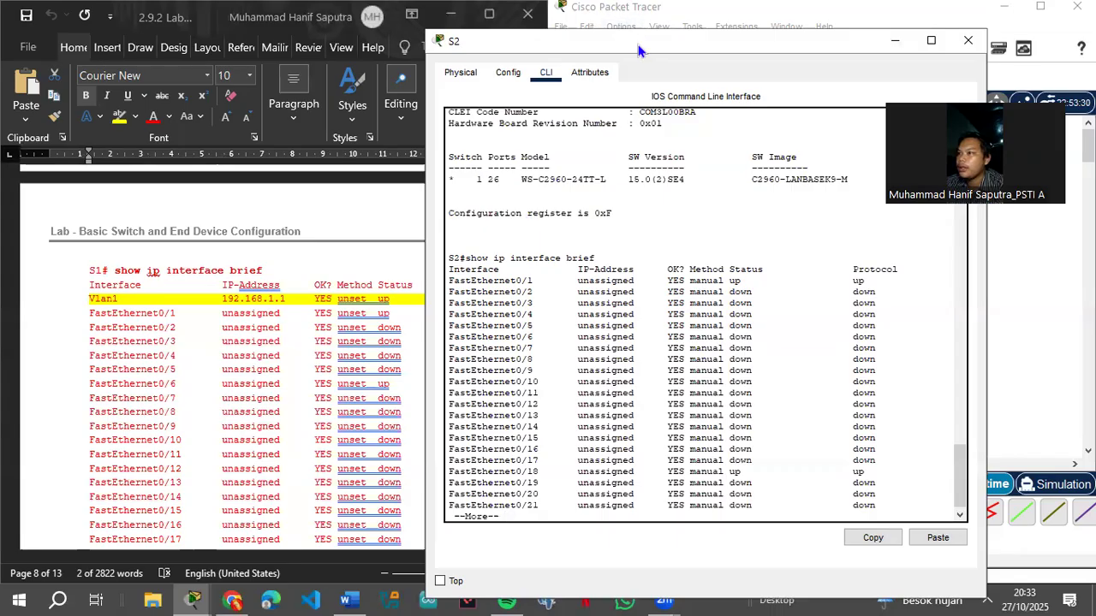
key("super+Right")
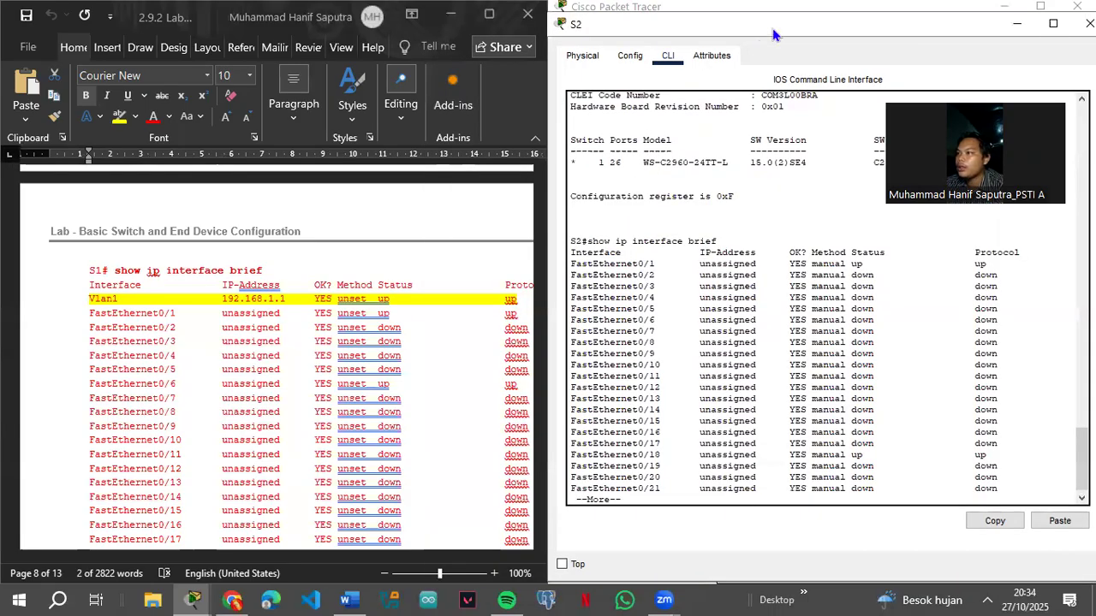
key("super+Down")
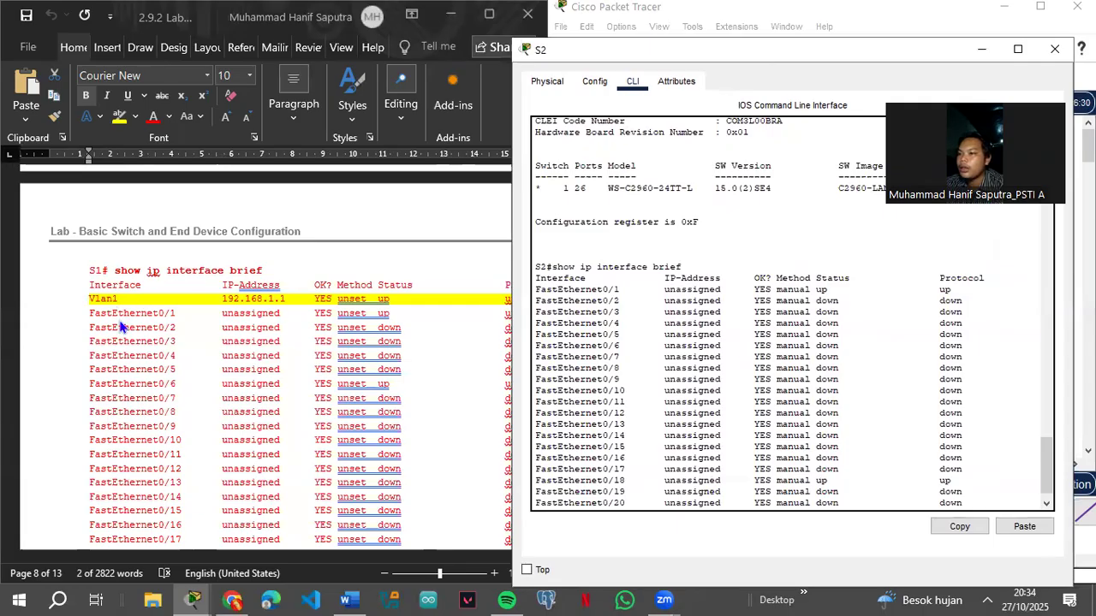
scroll(845, 370, "down", 1)
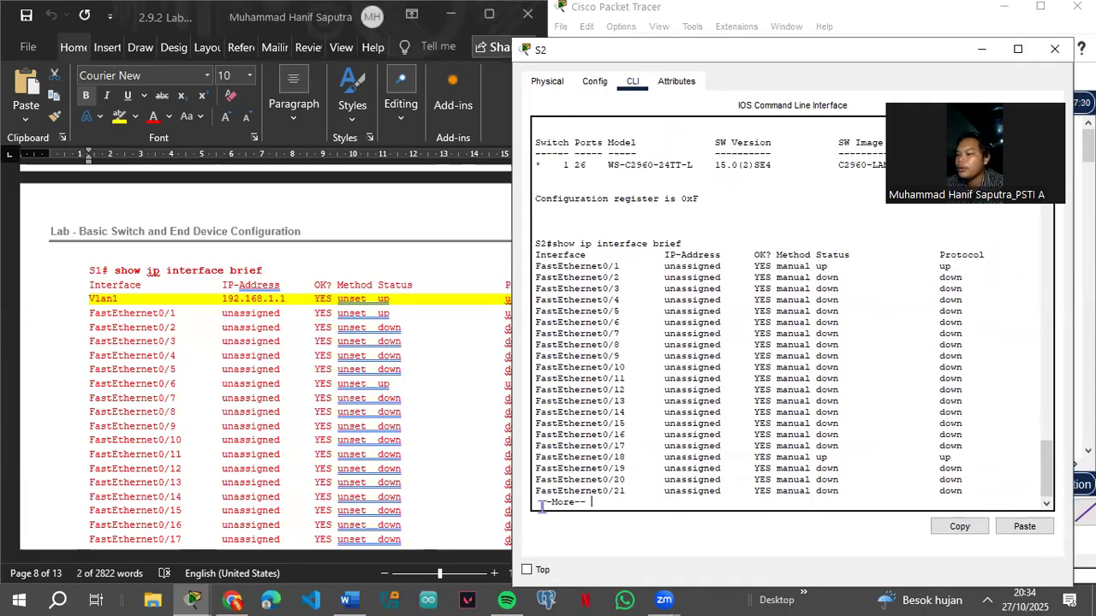
key("q")
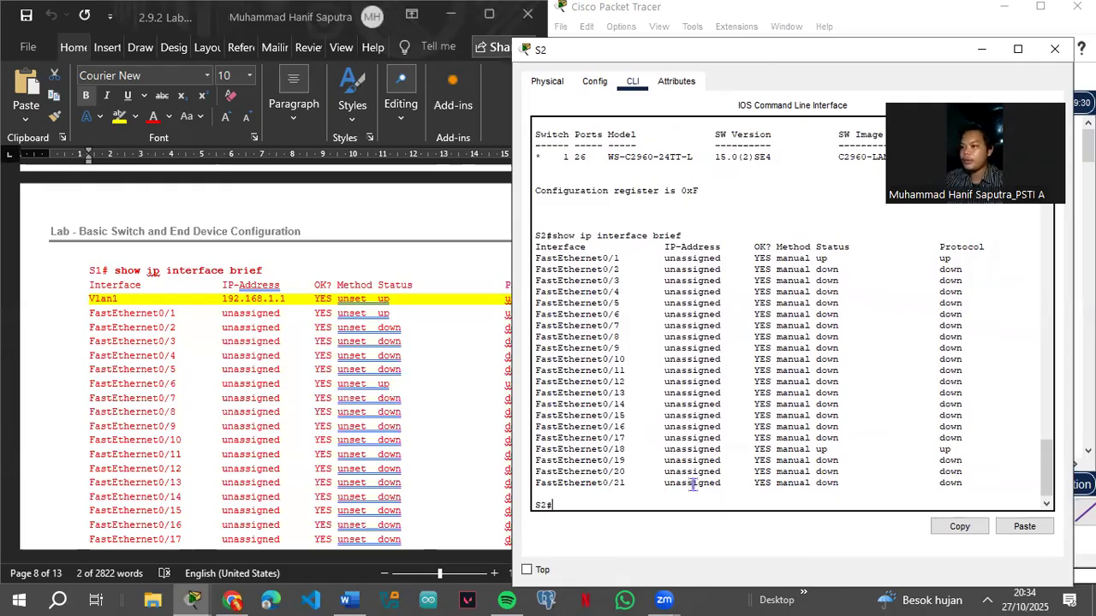
scroll(635, 475, "up", 10)
scroll(335, 438, "up", 10)
scroll(336, 437, "up", 12)
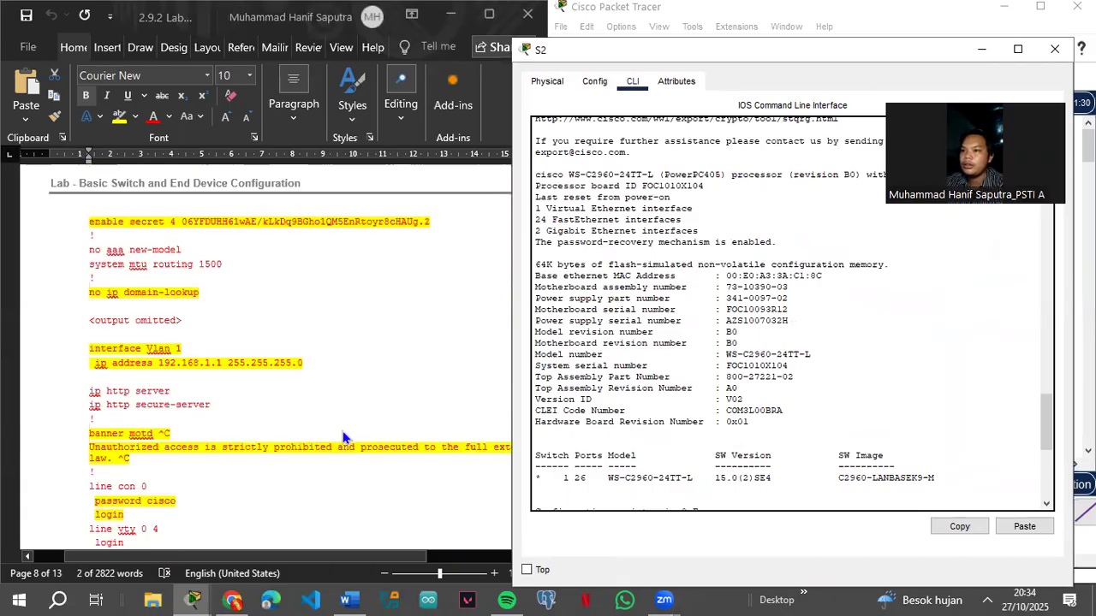
scroll(342, 438, "up", 15)
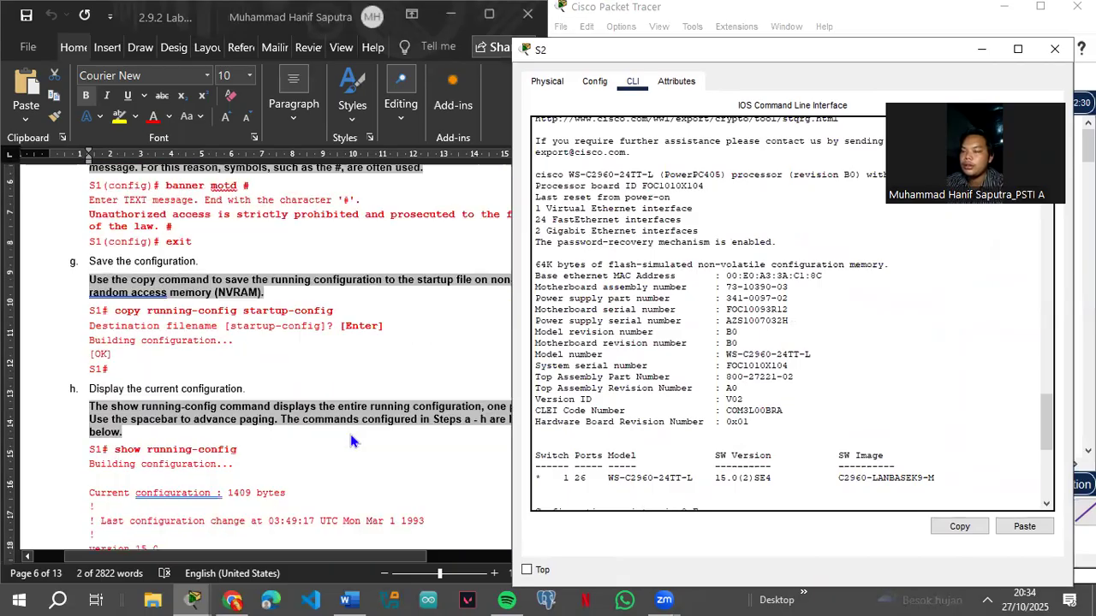
scroll(351, 441, "up", 6)
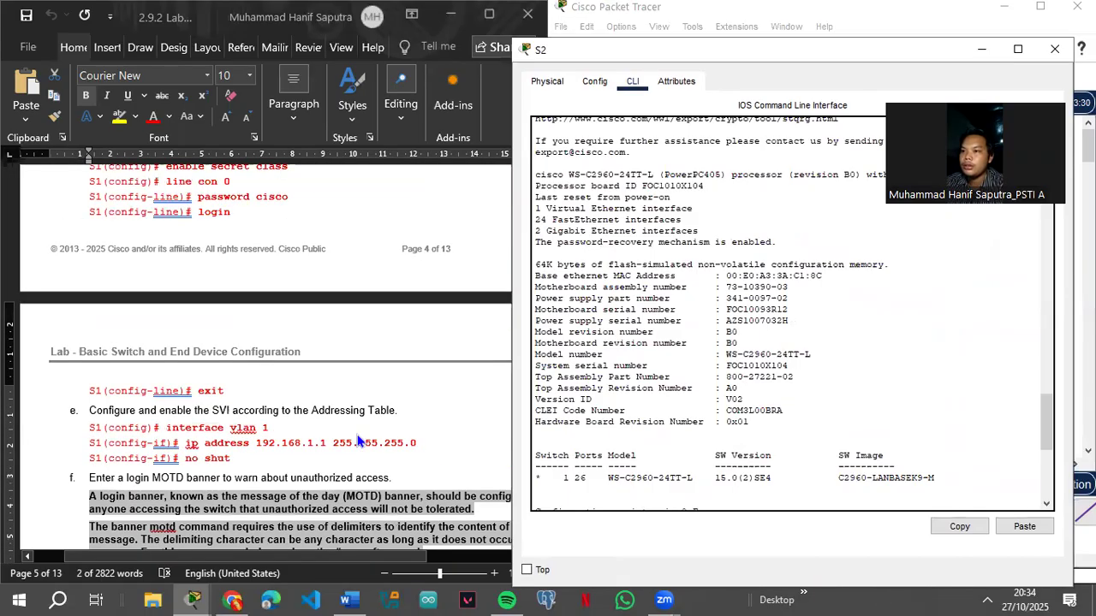
scroll(745, 438, "down", 10)
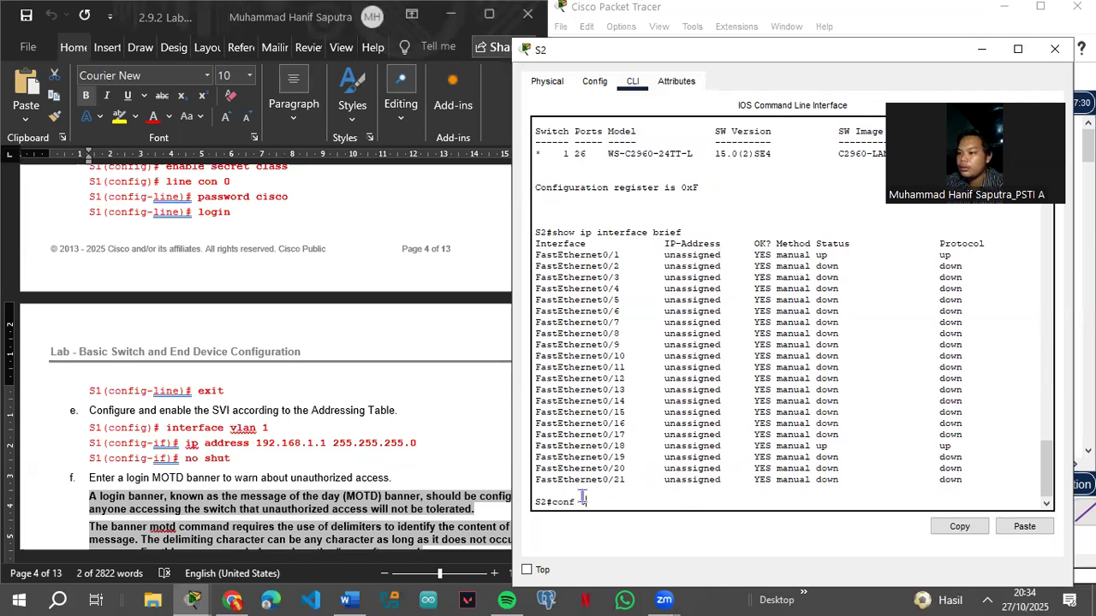
Step: Enter interface vlan 1 from global configuration and paste ip address 192.168.1.1 255.255.255.0
type("t")
key("Return")
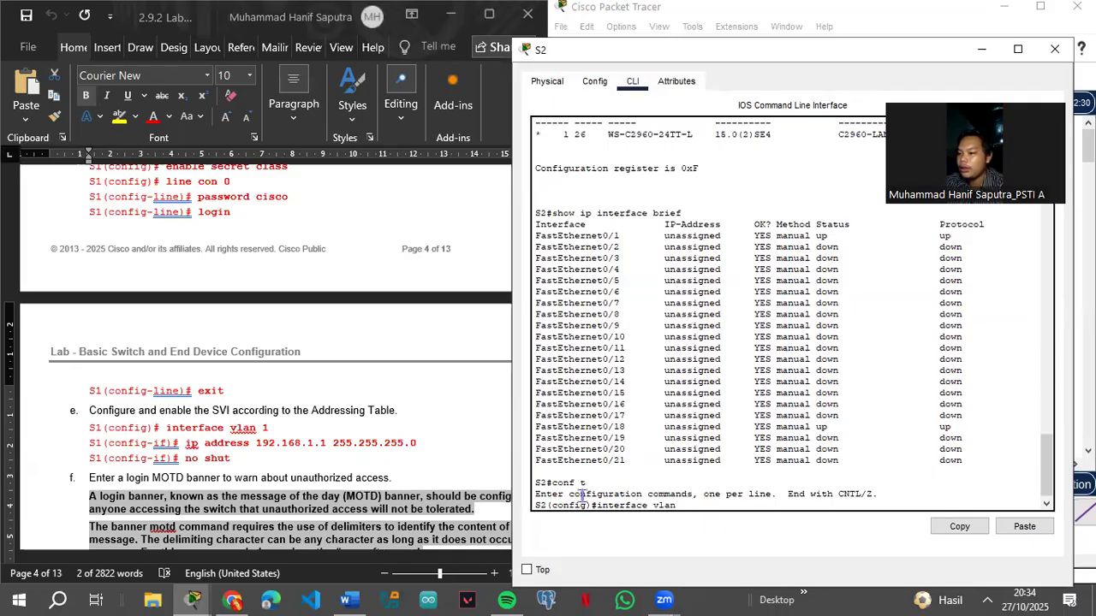
type("1")
key("Return")
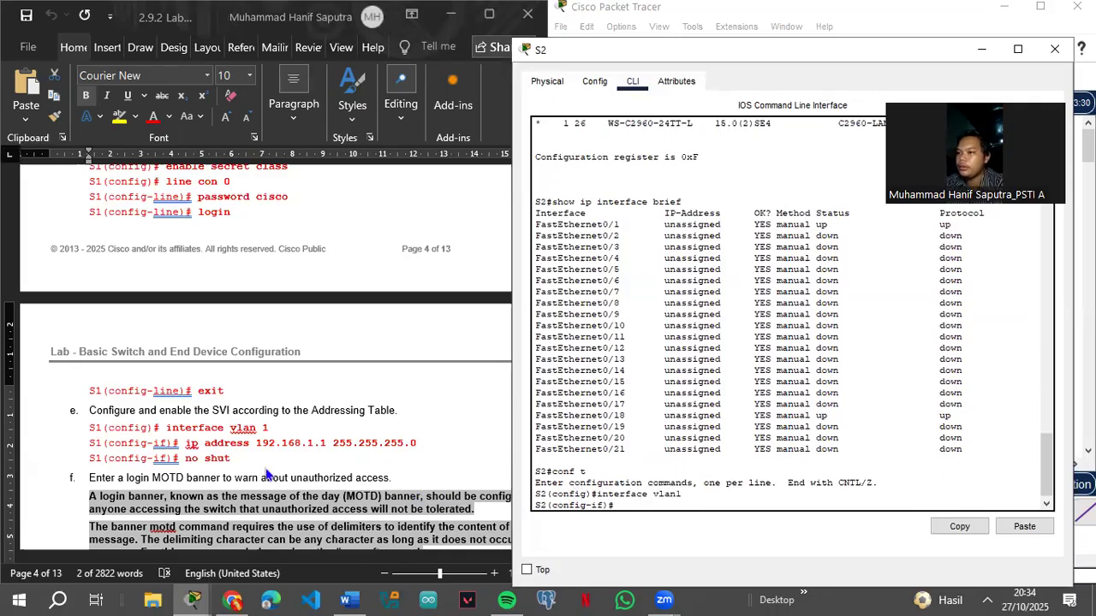
left_click(190, 446)
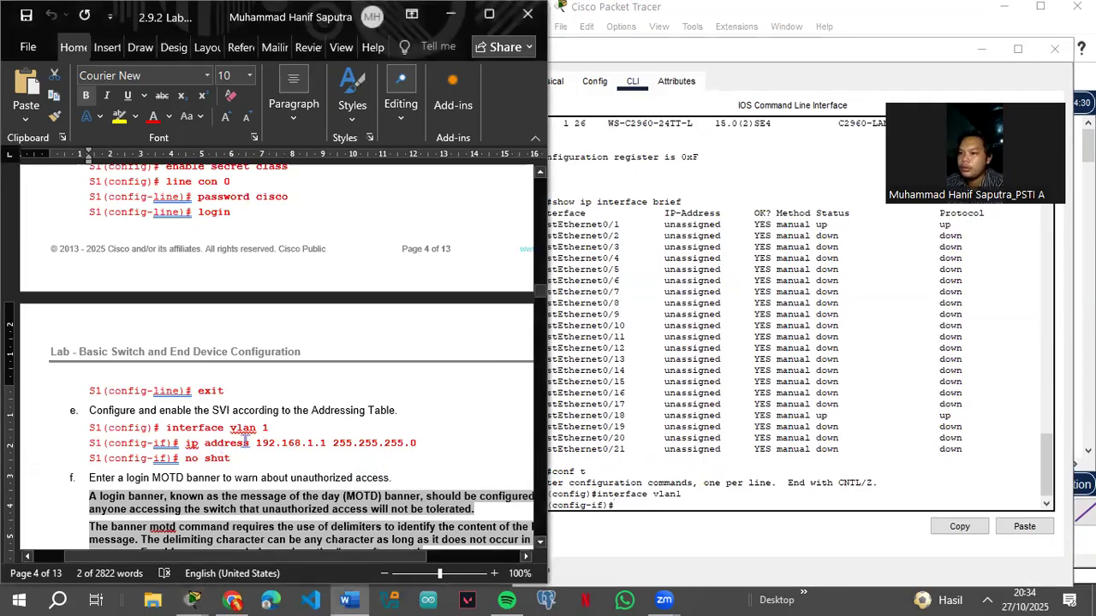
left_click_drag(186, 444, 417, 443)
key("super+c")
left_click(633, 506)
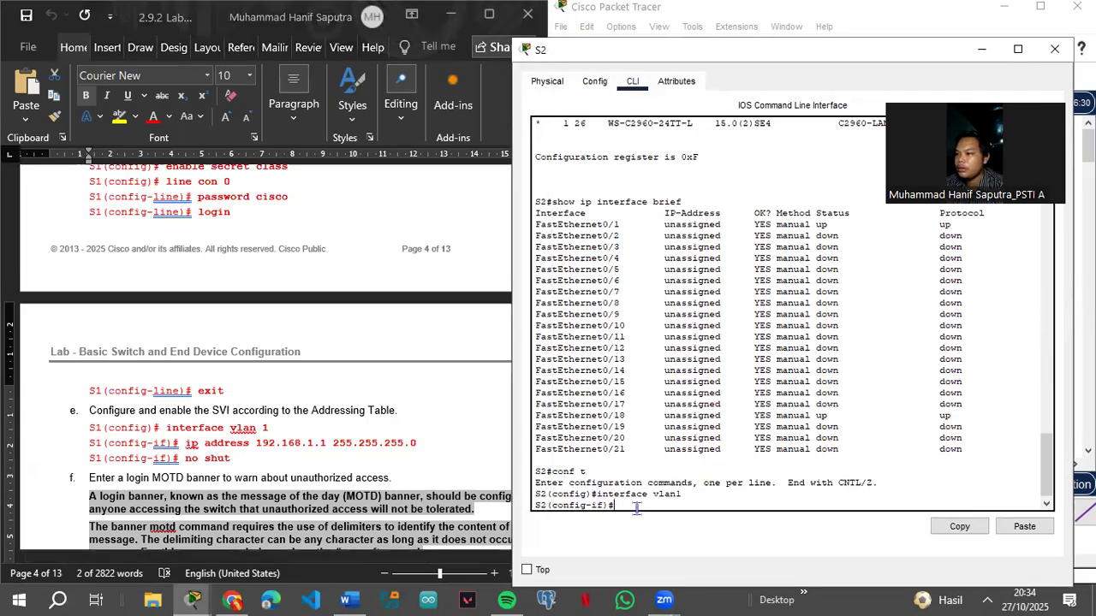
right_click(636, 507)
left_click(655, 524)
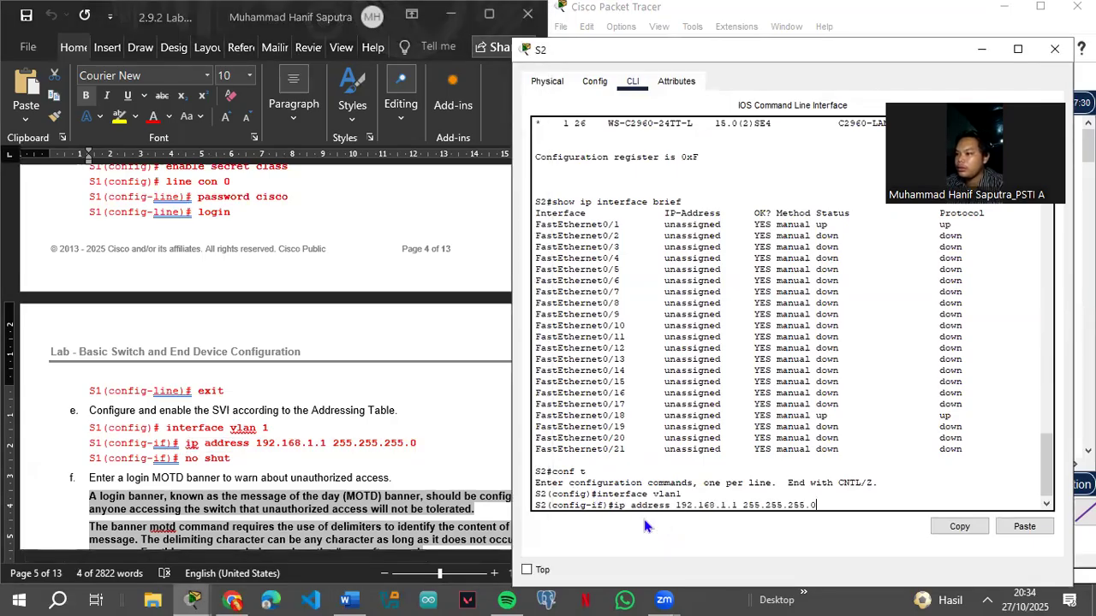
key("Return")
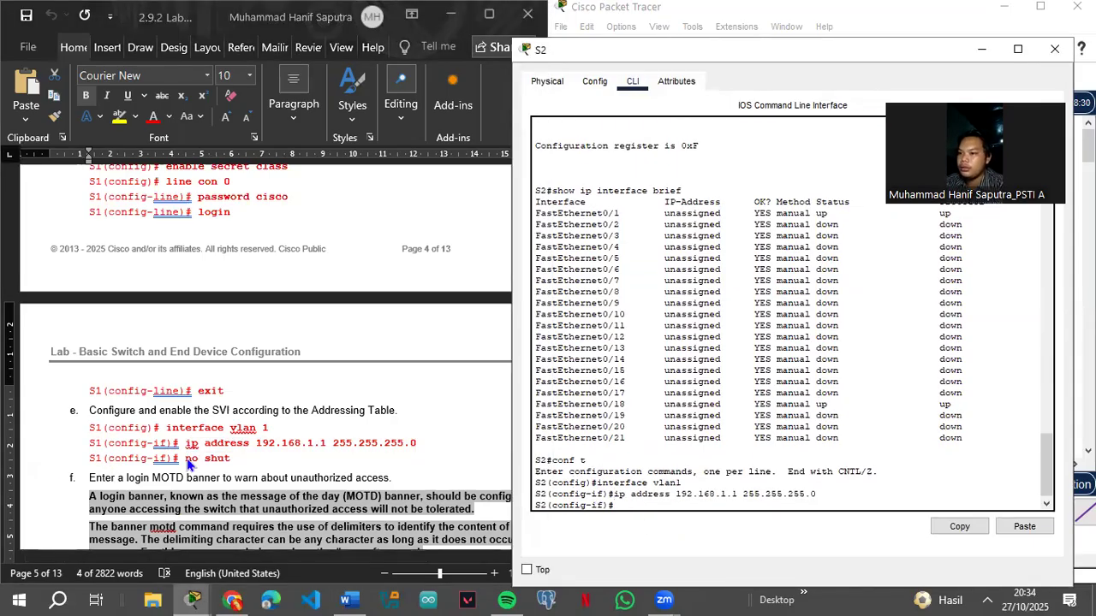
Step: Bring VLAN 1 up with no shut and exit the interface configuration
left_click(193, 461)
left_click_drag(185, 460, 244, 462)
key("super+c")
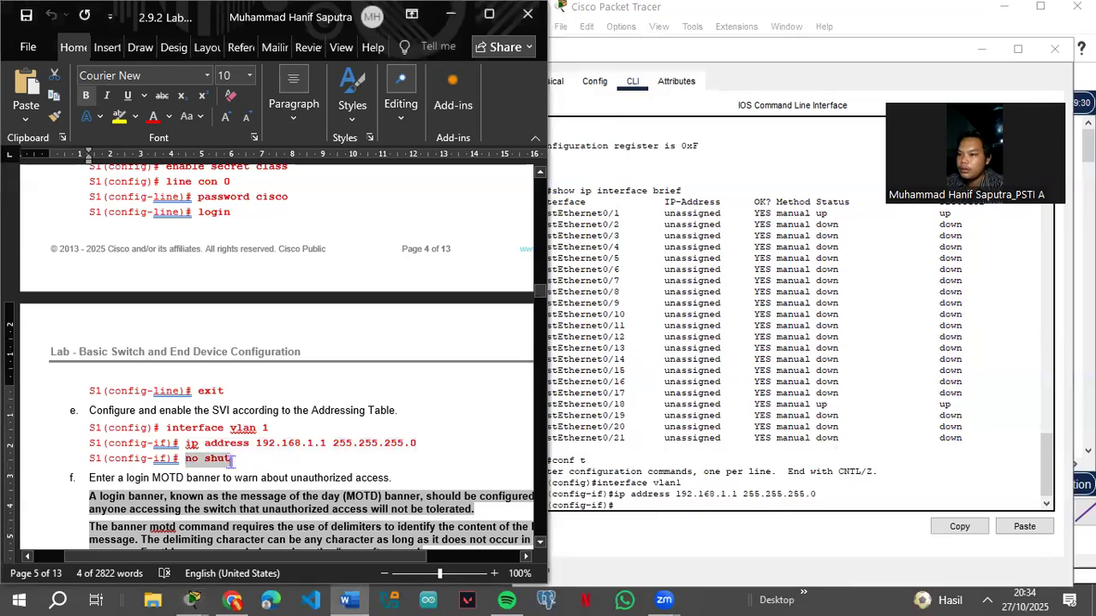
left_click(623, 507)
right_click(648, 517)
left_click(659, 534)
scroll(299, 394, "down", 2)
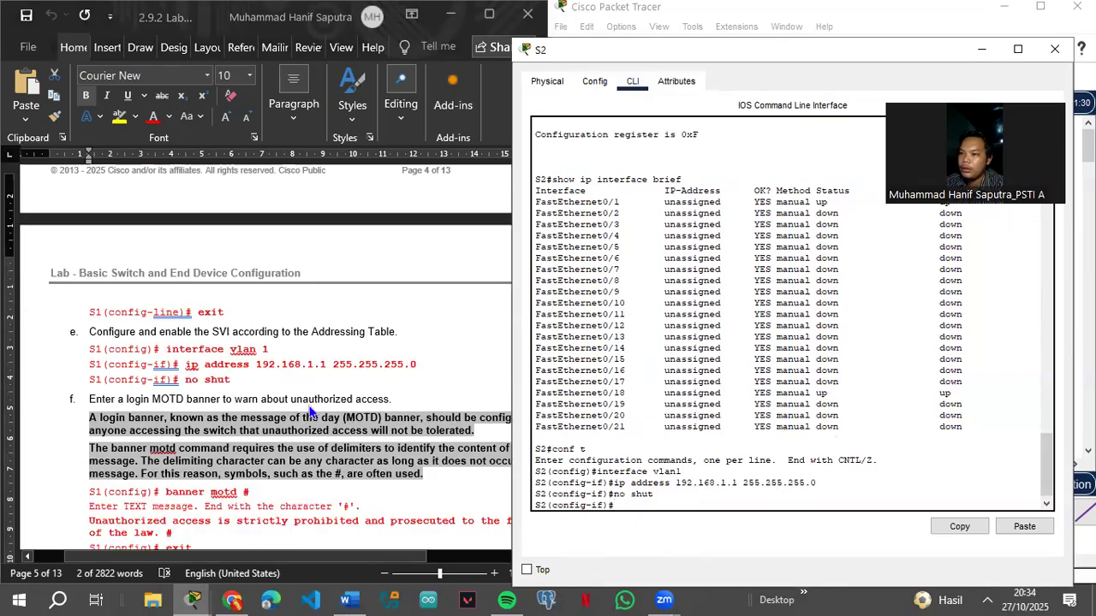
scroll(310, 411, "down", 1)
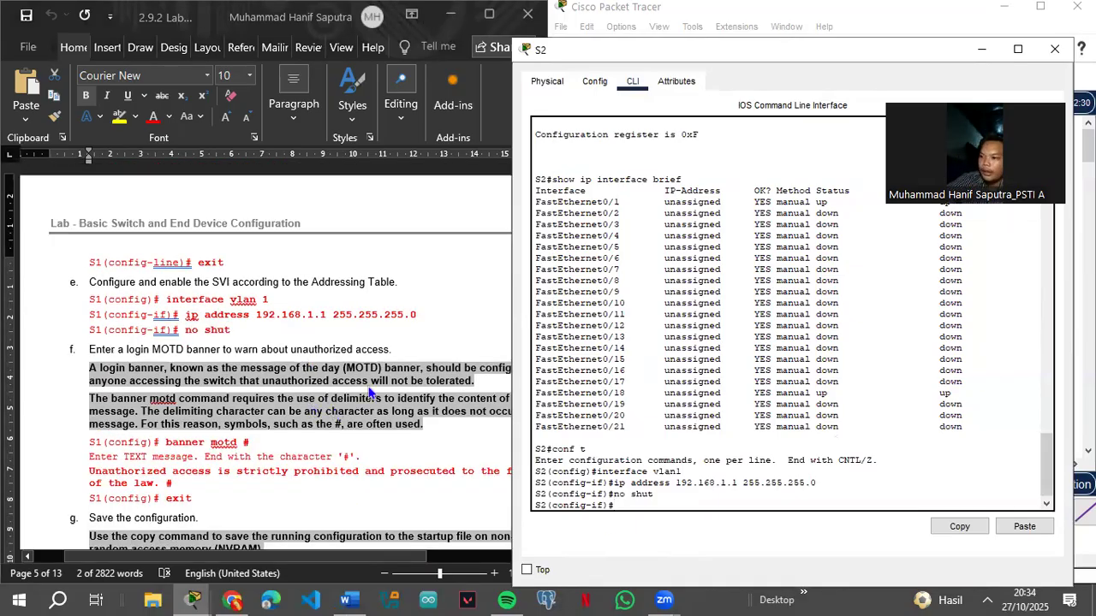
scroll(332, 373, "down", 5)
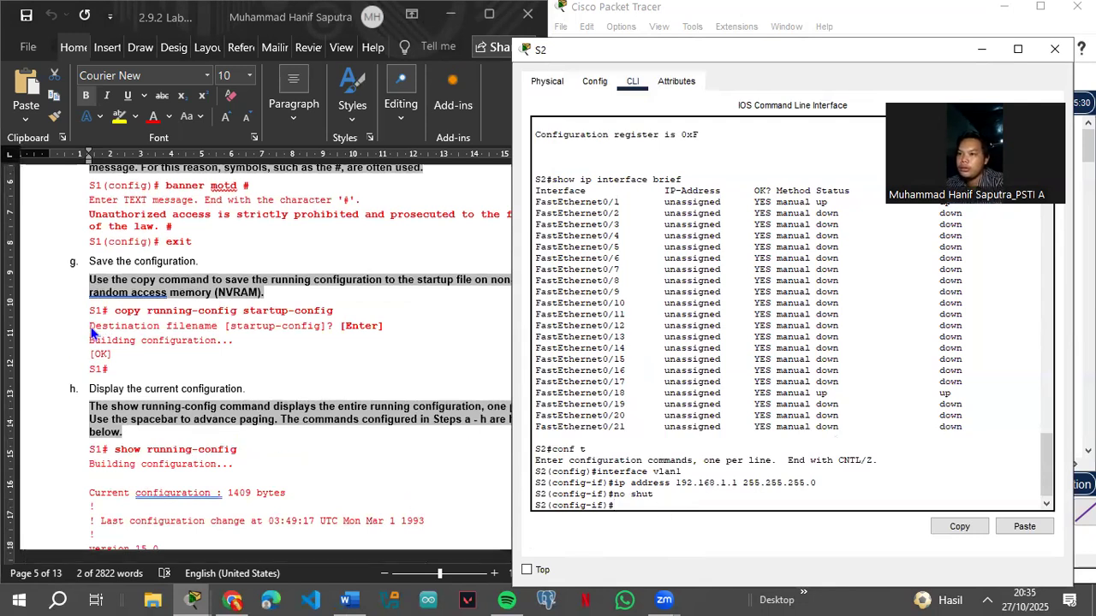
left_click(117, 311)
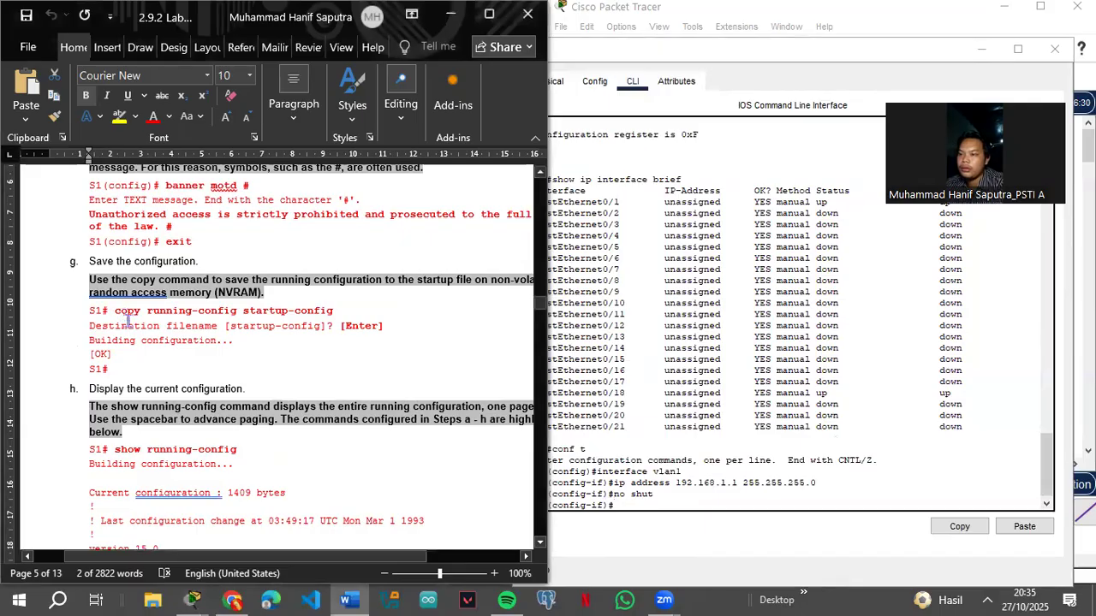
left_click(648, 507)
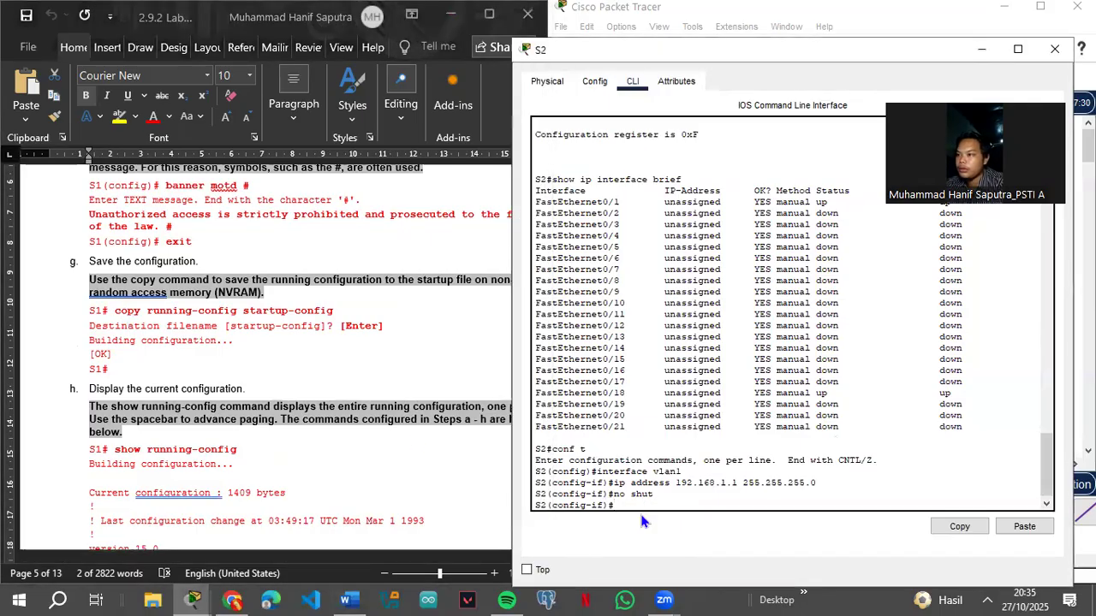
type("exit")
key("Return")
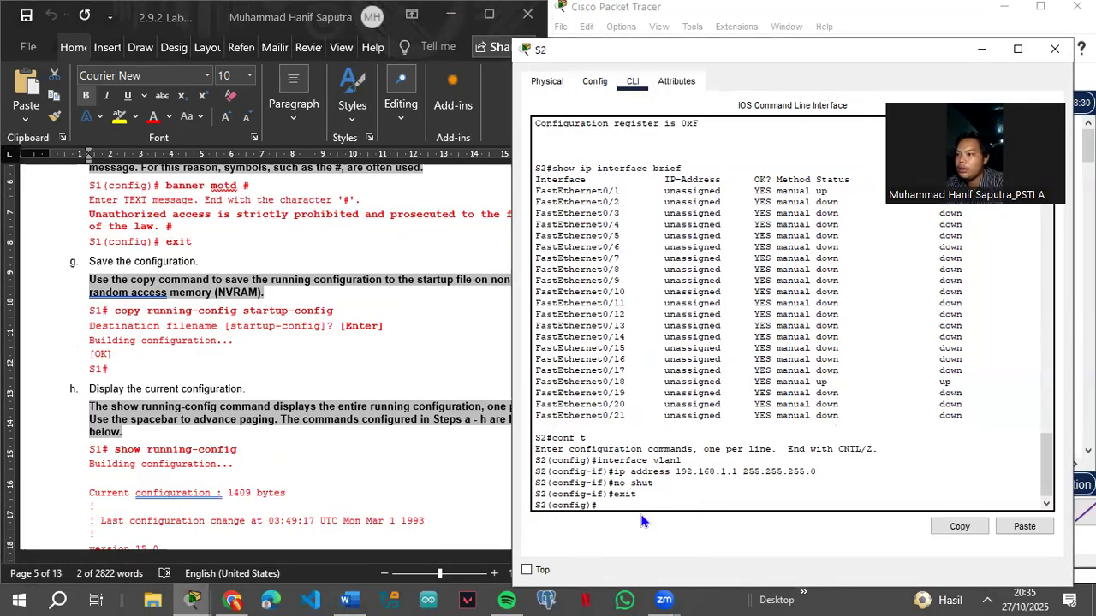
Step: Return to privileged mode and save S2's running-config to startup-config
key("Return")
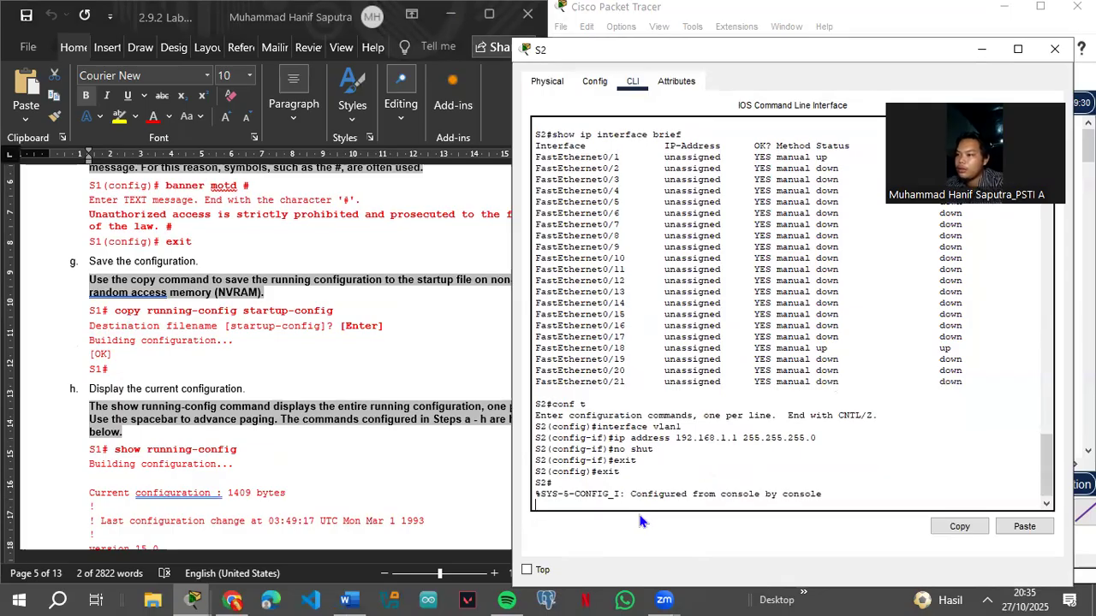
key("Return")
left_click(118, 311)
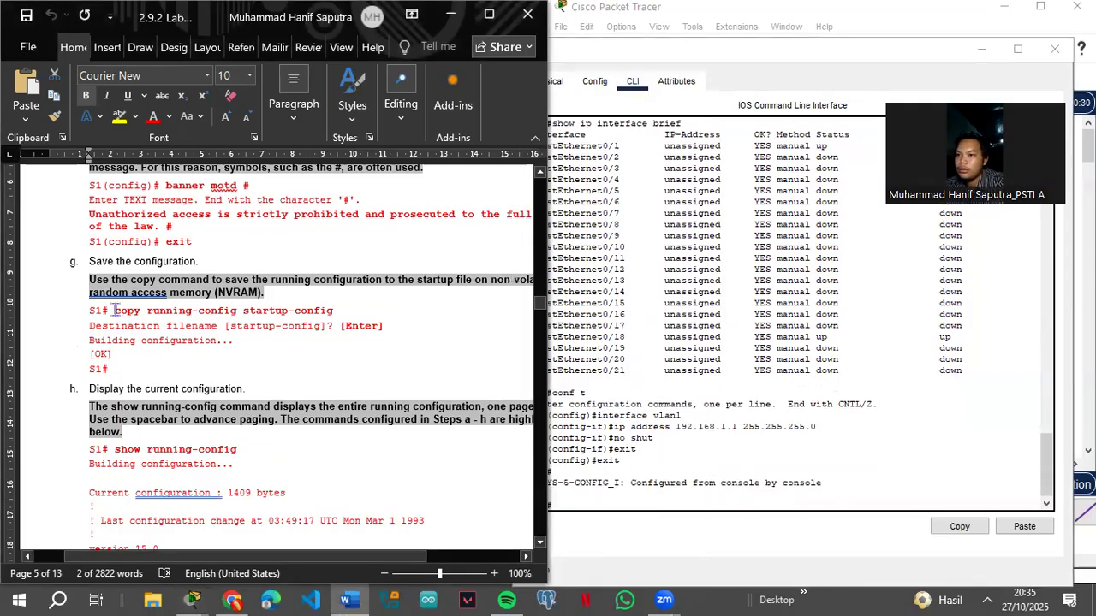
left_click_drag(114, 310, 322, 310)
key("ctrl+c")
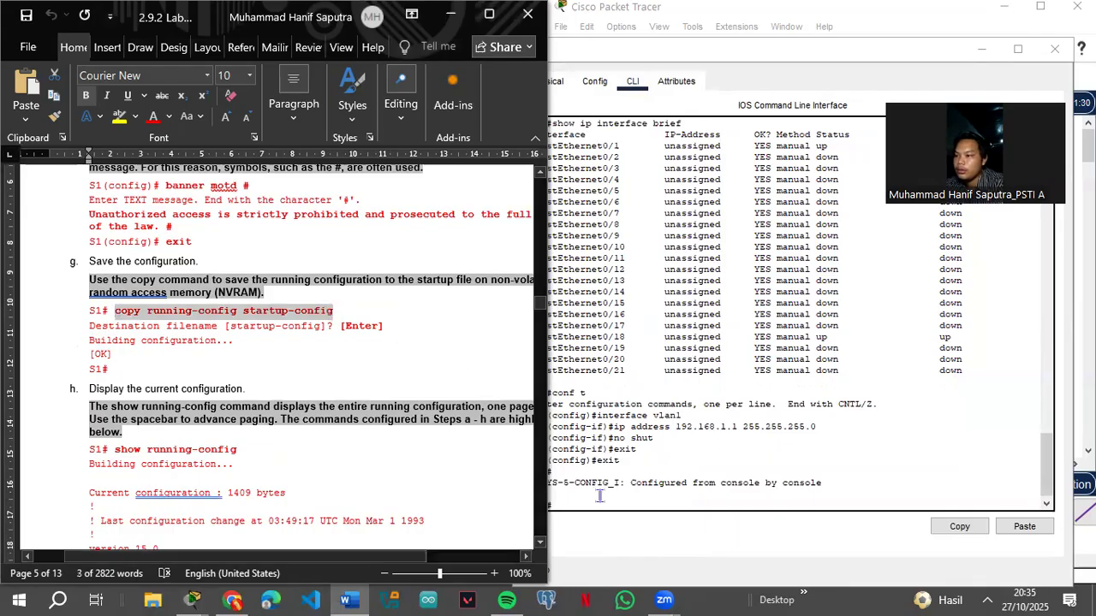
left_click(611, 517)
key("ctrl+v")
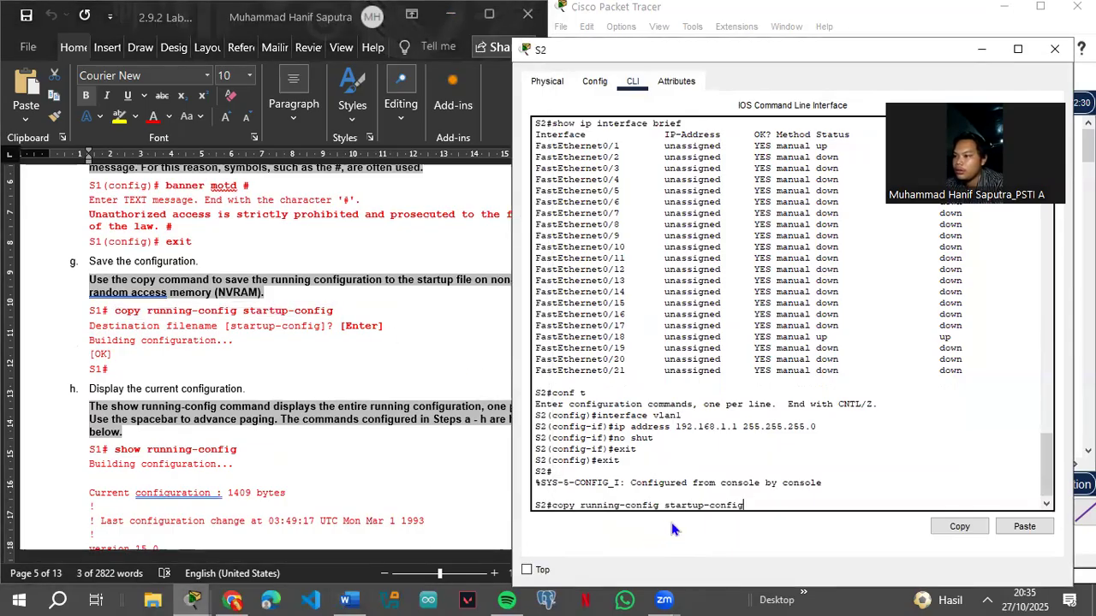
key("Return")
key("Return")
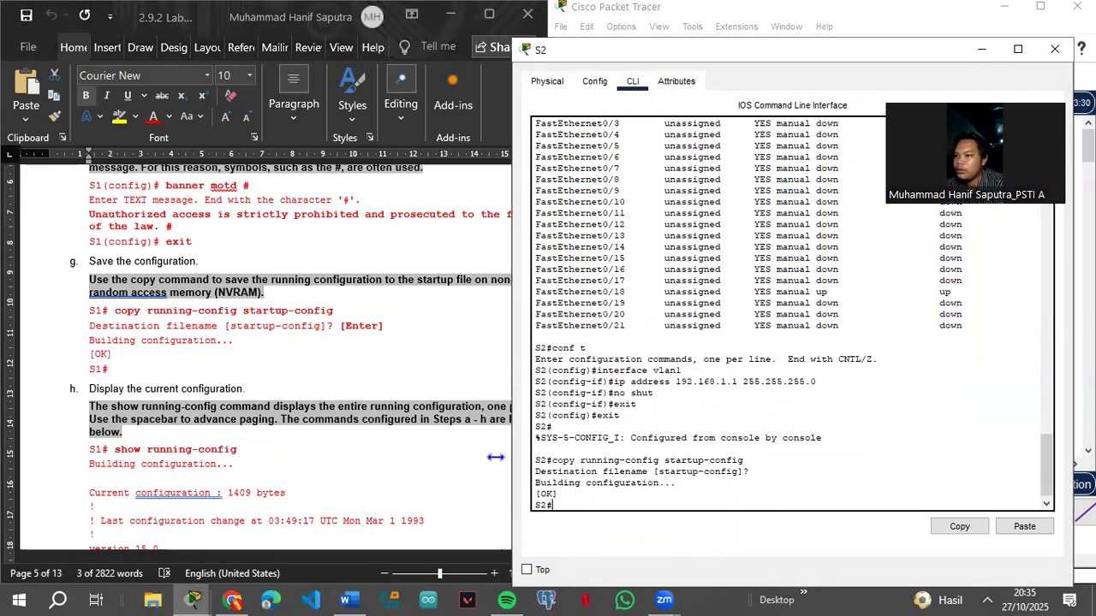
Step: Display S2's running configuration and scroll through its output
left_click(116, 449)
left_click_drag(116, 449, 234, 450)
key("super+c")
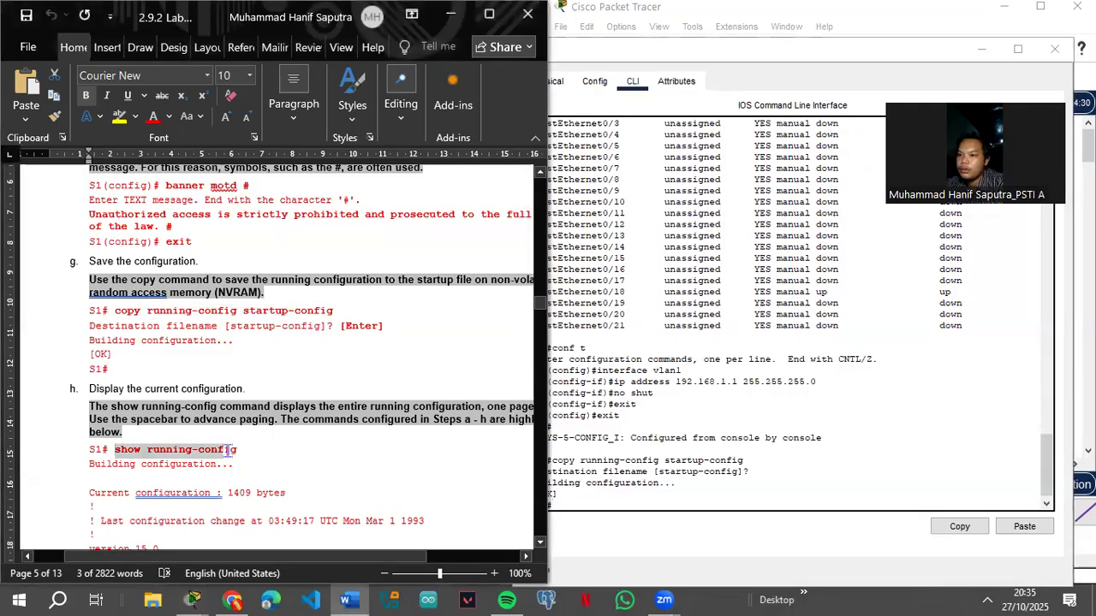
left_click(583, 501)
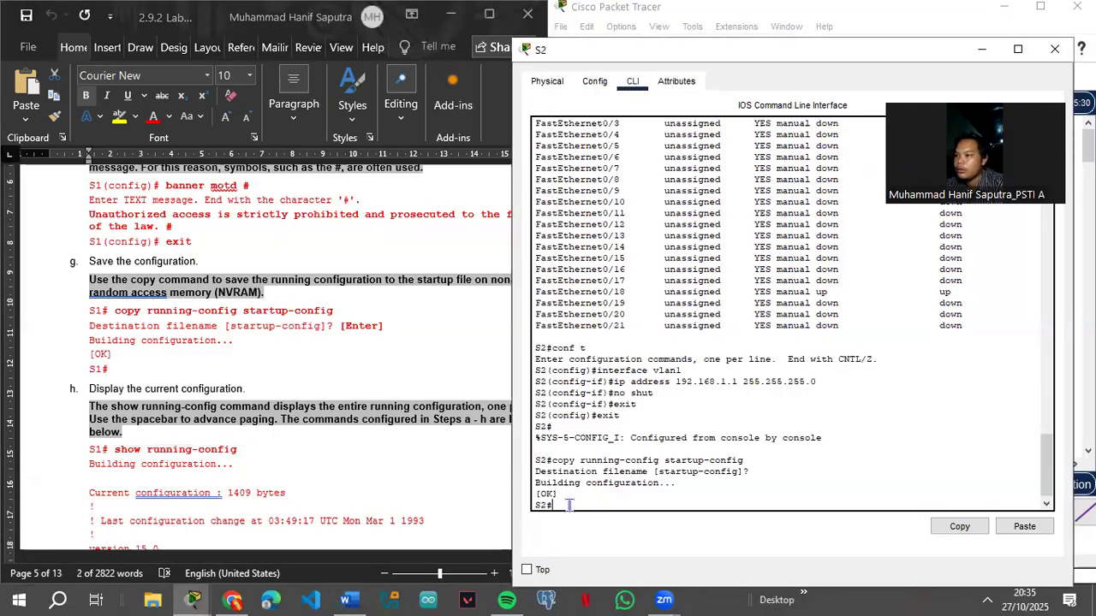
right_click(596, 516)
left_click(605, 538)
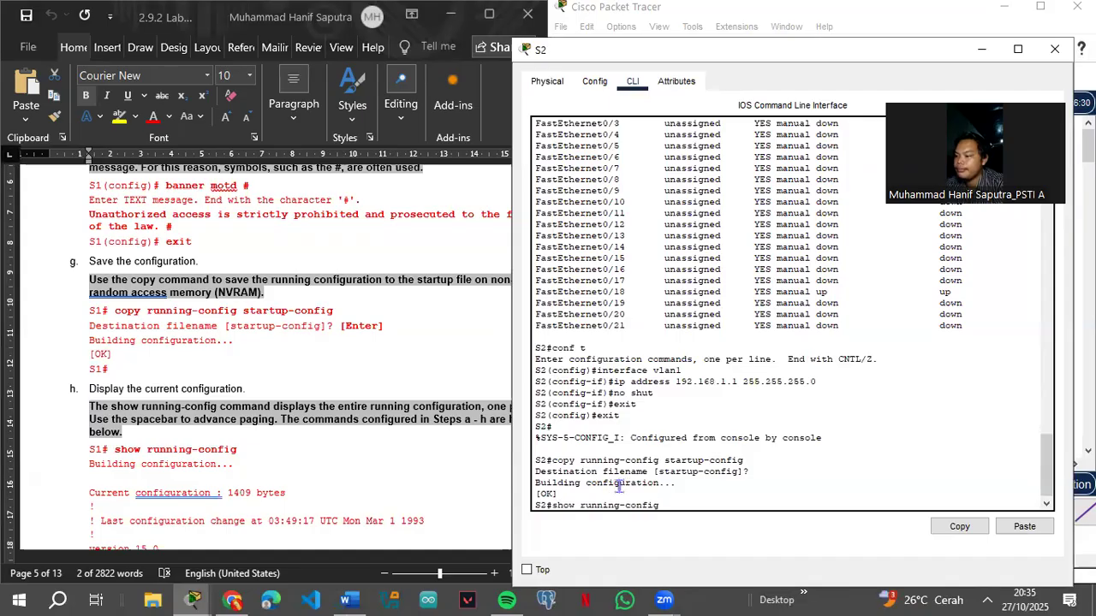
key("Return")
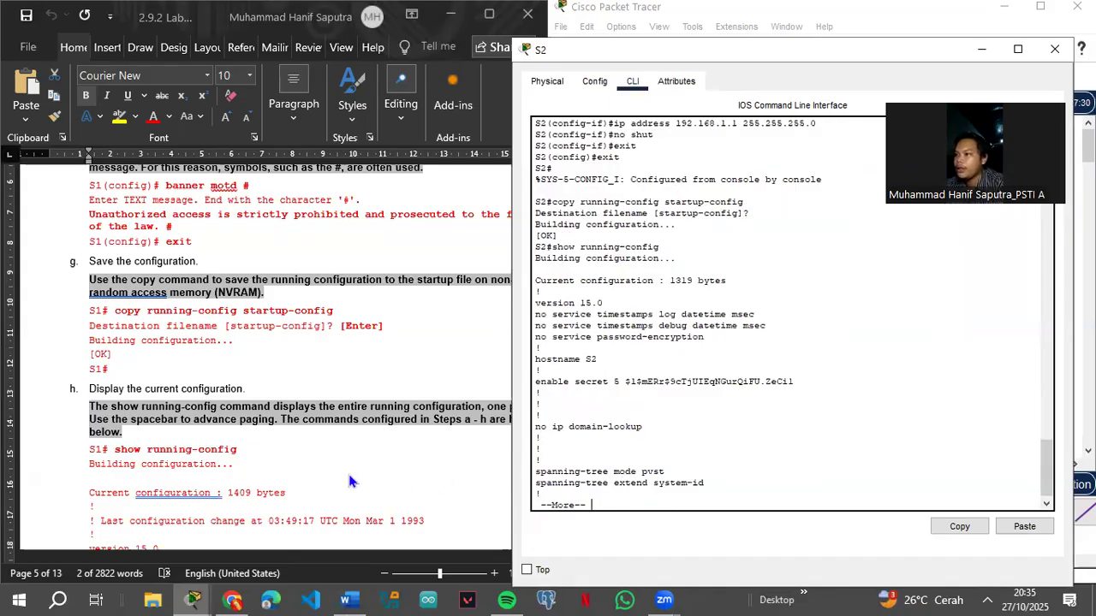
scroll(273, 476, "down", 5)
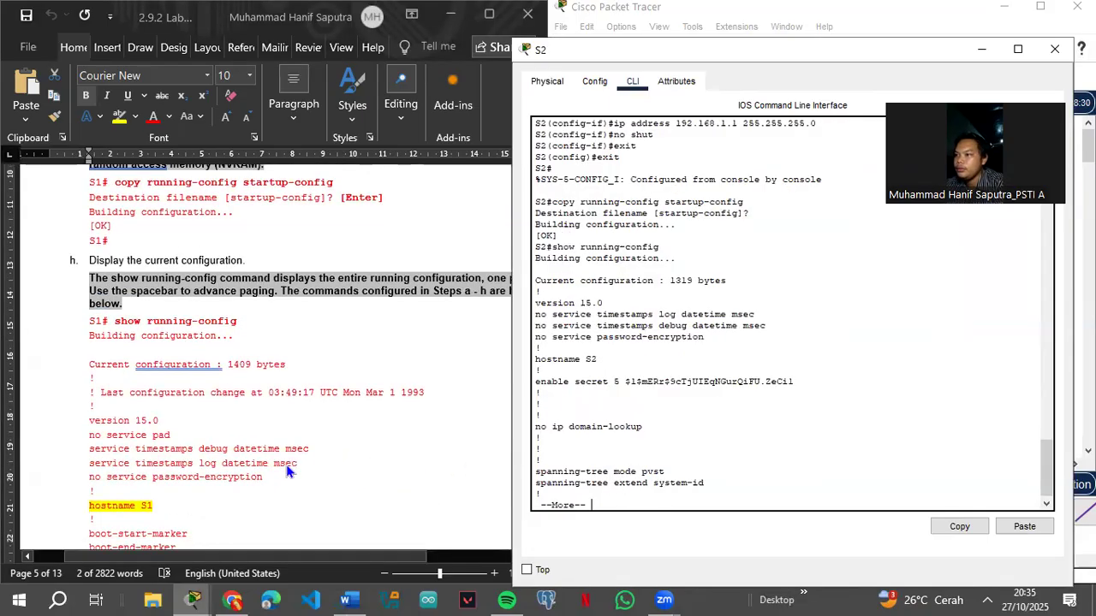
scroll(299, 468, "down", 5)
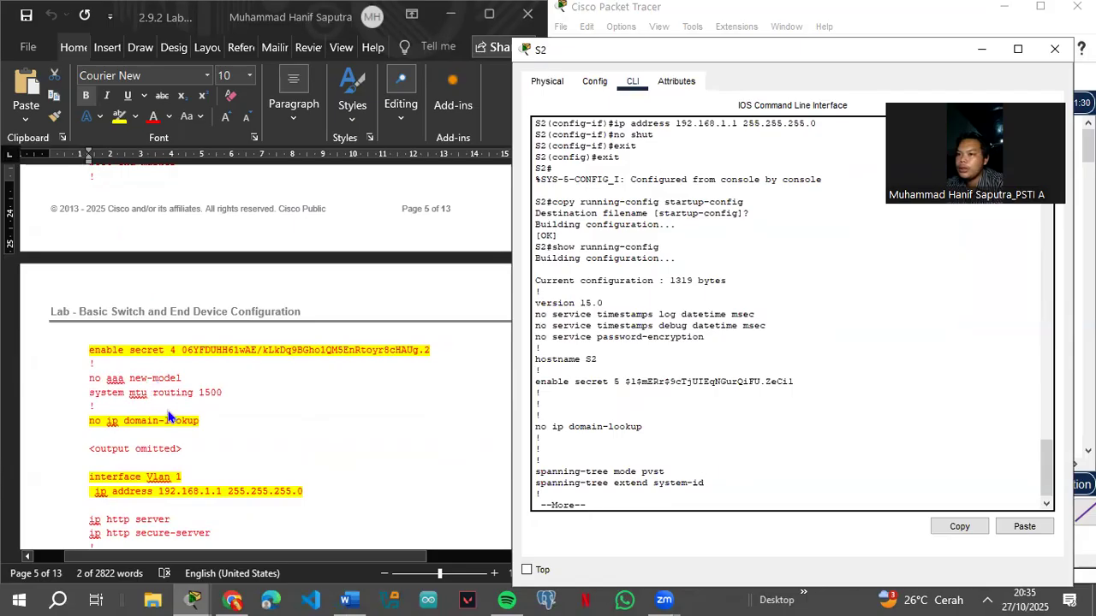
scroll(192, 423, "down", 3)
scroll(196, 448, "down", 3)
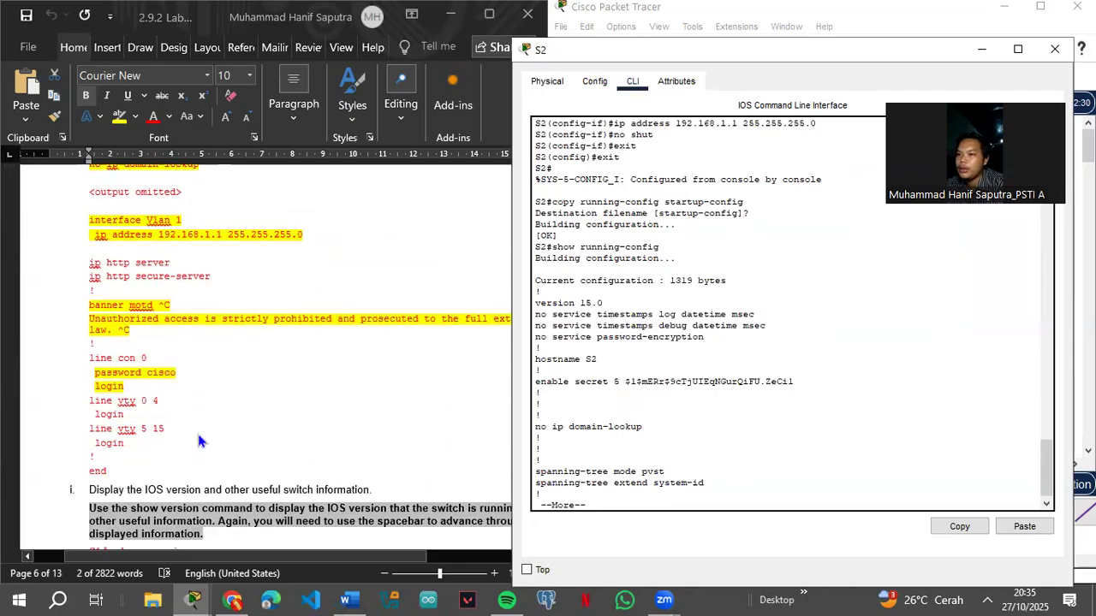
scroll(340, 426, "down", 10)
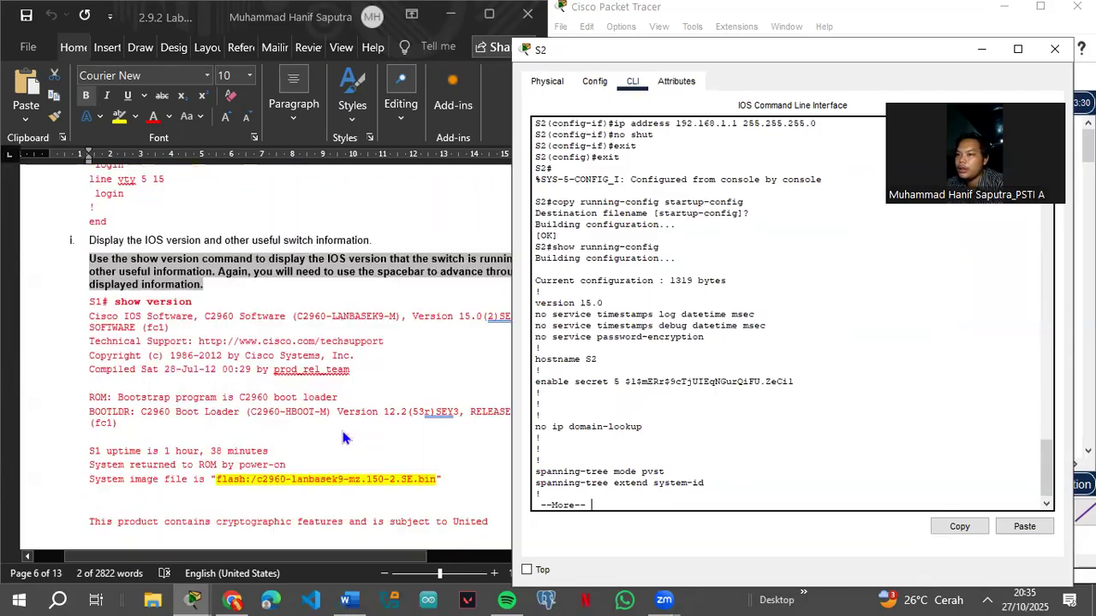
scroll(727, 394, "down", 1)
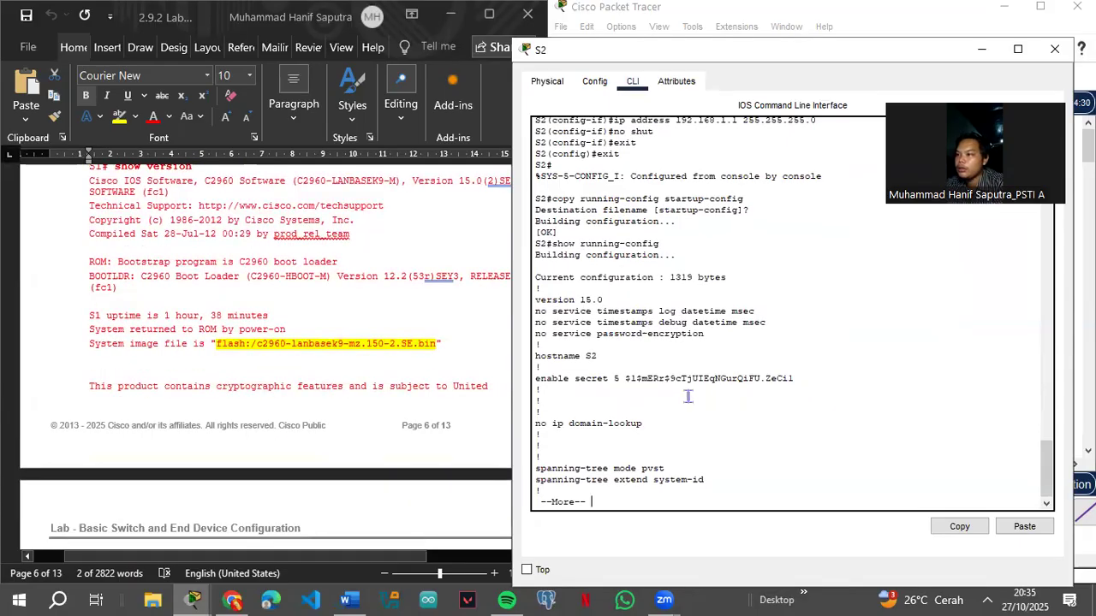
scroll(360, 402, "up", 6)
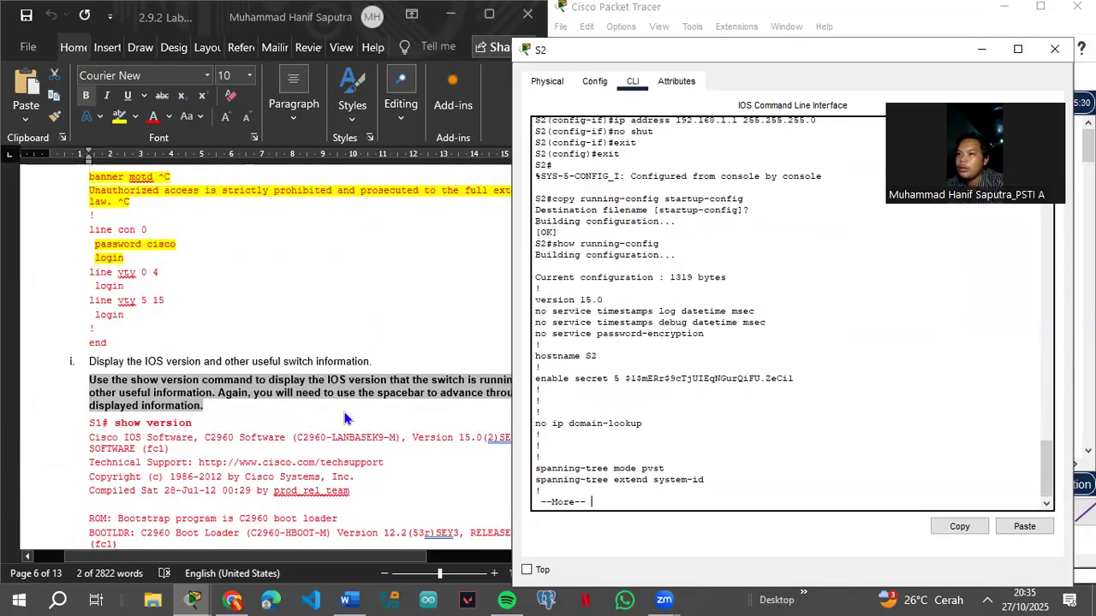
scroll(275, 399, "down", 1)
Step: Copy the show version command from the lab document for use in S2's CLI
left_click(118, 423)
left_click_drag(116, 423, 202, 423)
key("super+c")
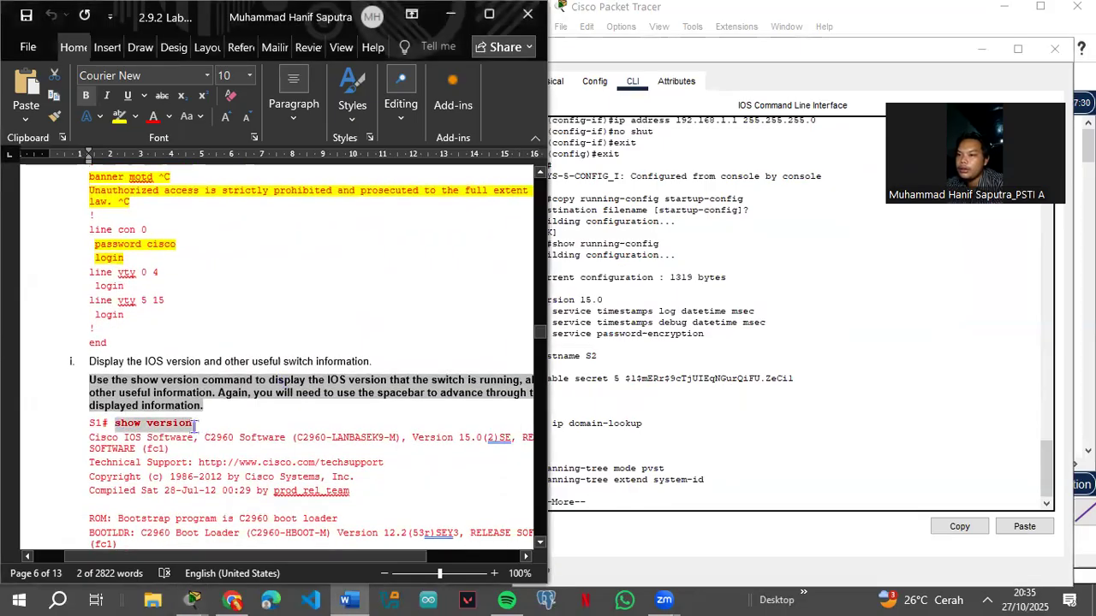
left_click(629, 500)
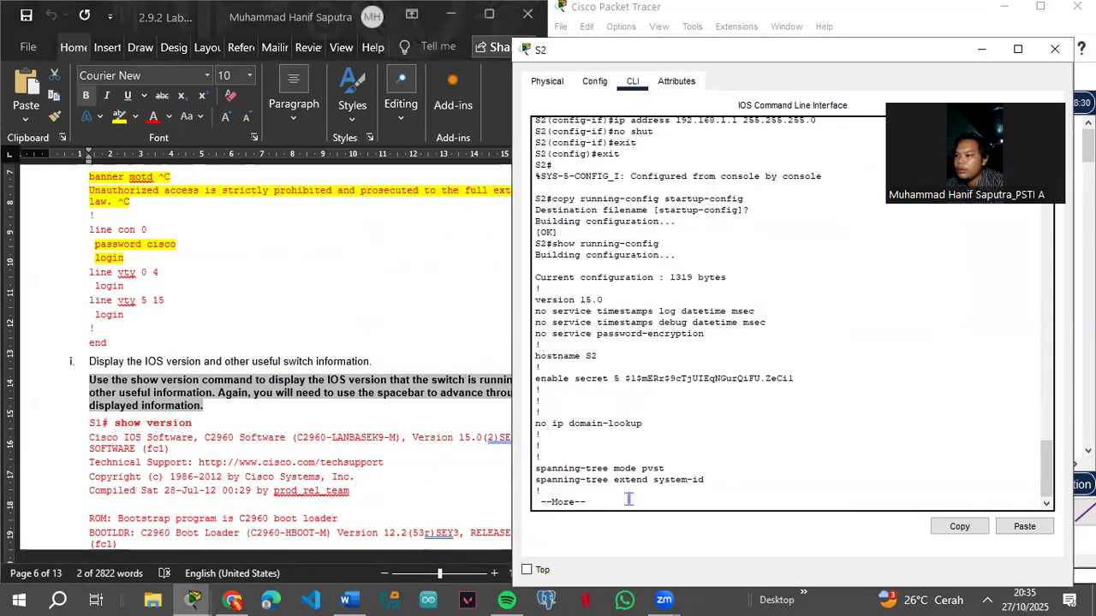
Step: Paste and run 'show version' on S2, scrolling through its IOS version and hardware details
right_click(633, 501)
left_click(659, 525)
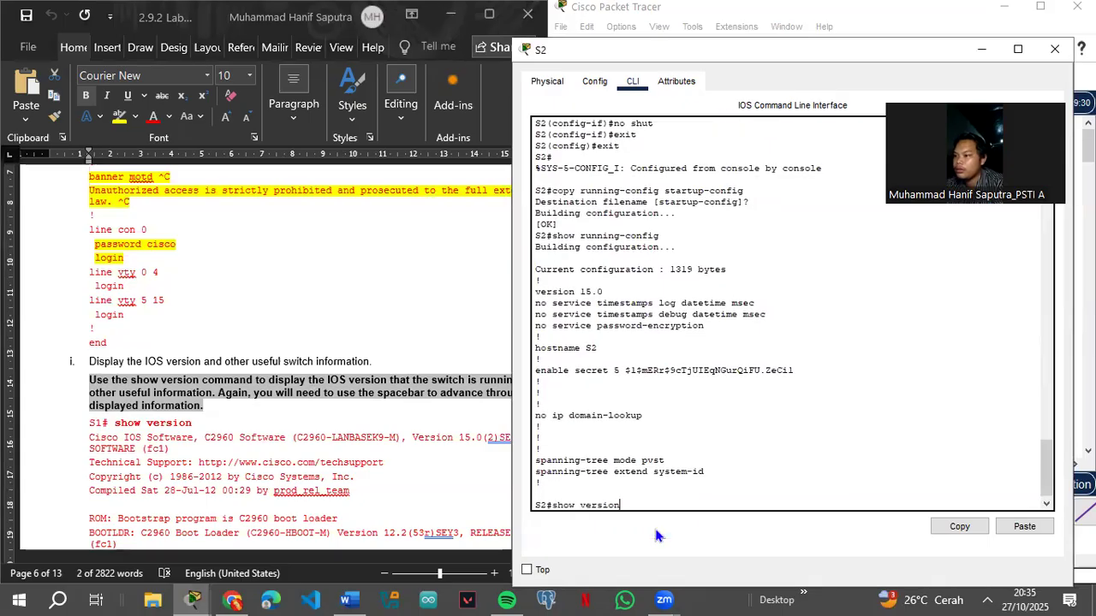
key("Return")
scroll(646, 445, "up", 5)
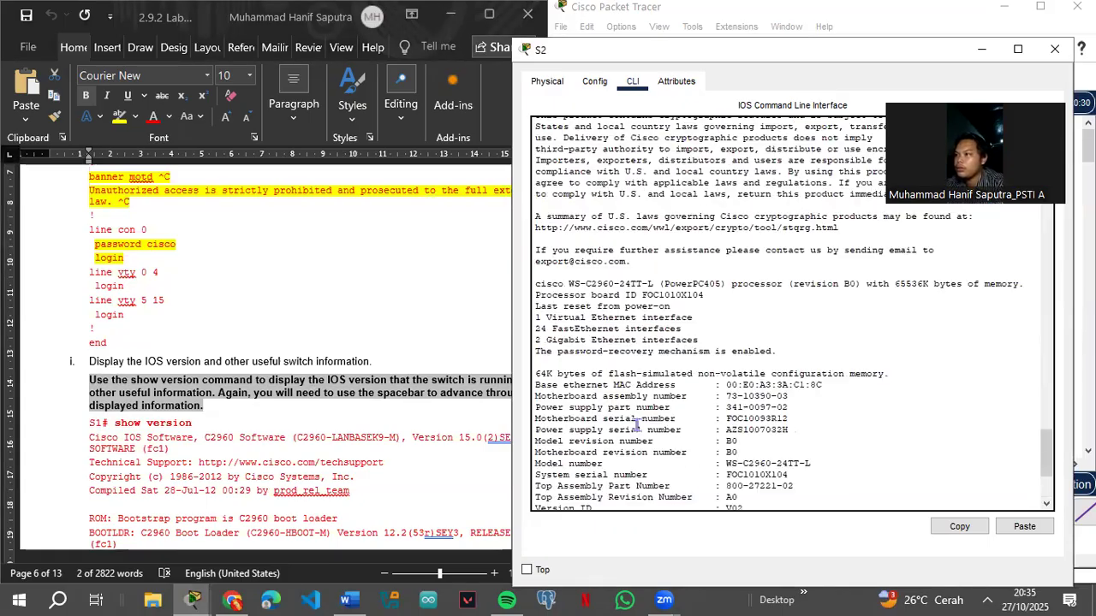
scroll(640, 428, "down", 5)
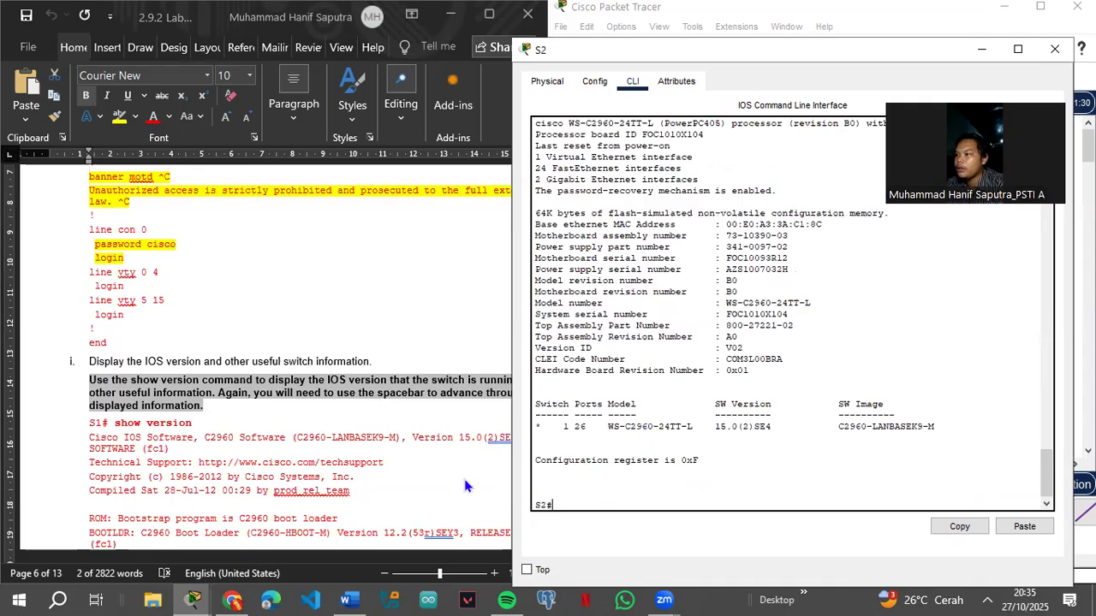
scroll(205, 482, "down", 3)
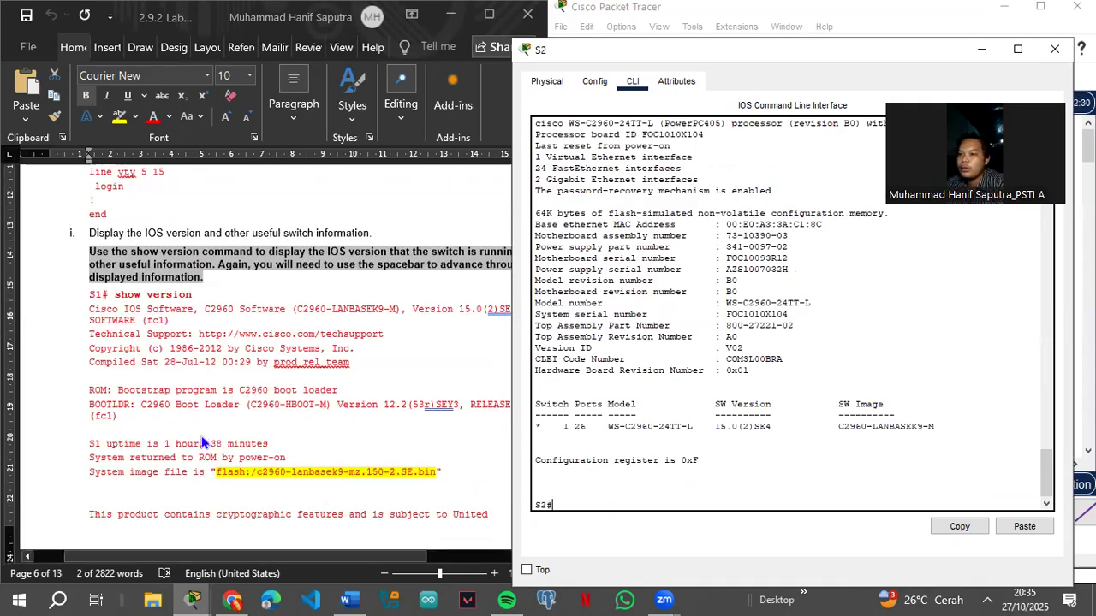
scroll(206, 443, "down", 10)
scroll(205, 442, "down", 15)
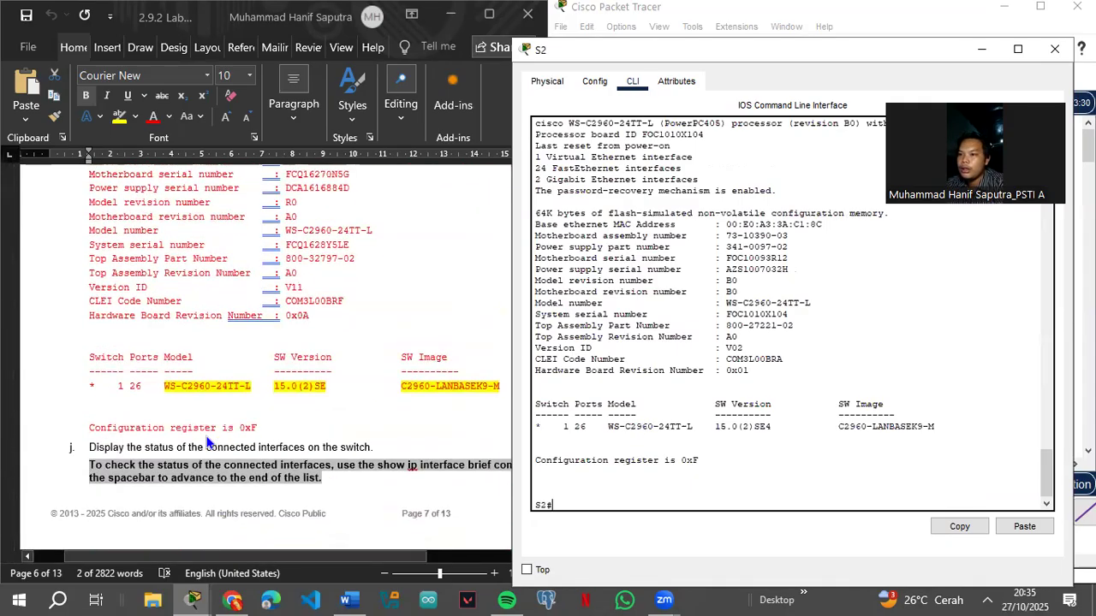
scroll(209, 439, "down", 6)
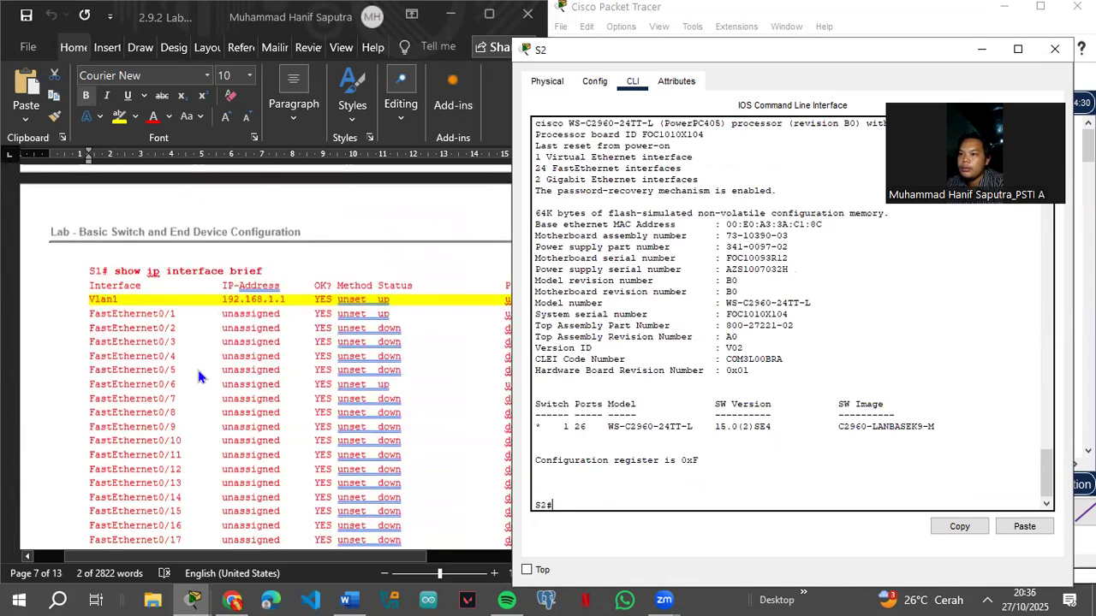
Step: Copy 'show ip interface brief' from the lab document and paste it at the S2# prompt
left_click(111, 270)
left_click_drag(111, 270, 262, 275)
key("super+c")
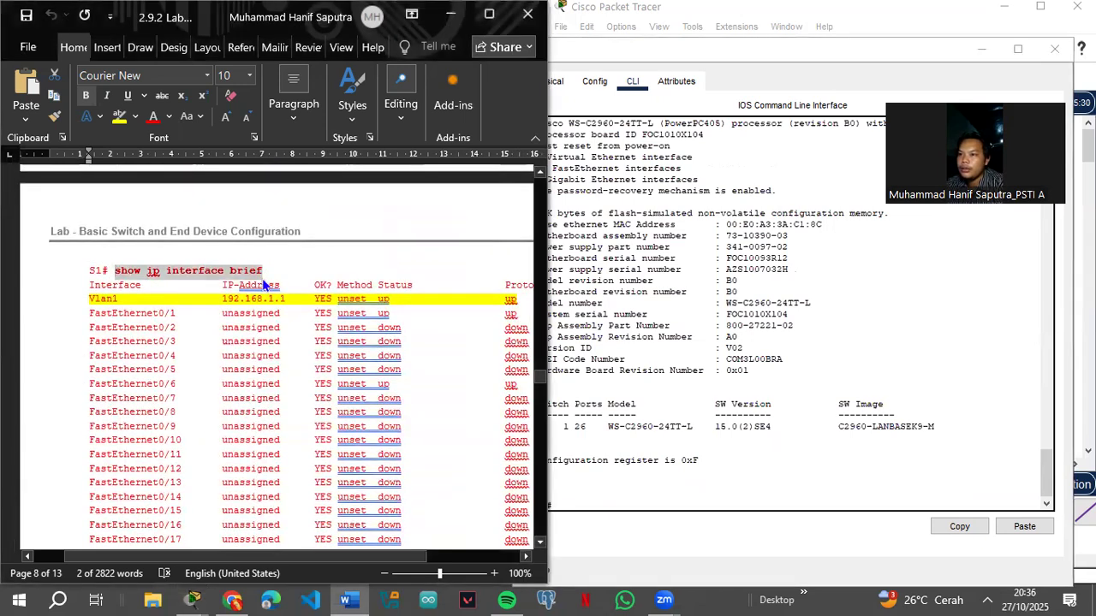
left_click(655, 508)
right_click(652, 511)
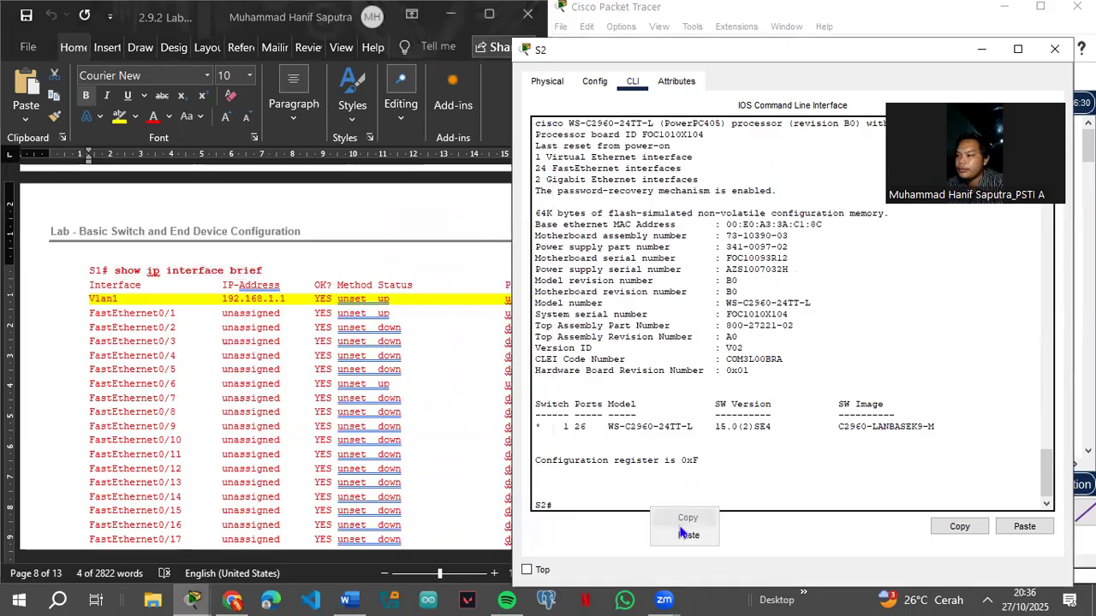
left_click(682, 534)
Step: Run show ip interface brief on S2, paging through to Vlan1 at 192.168.1.1 up
key("Return")
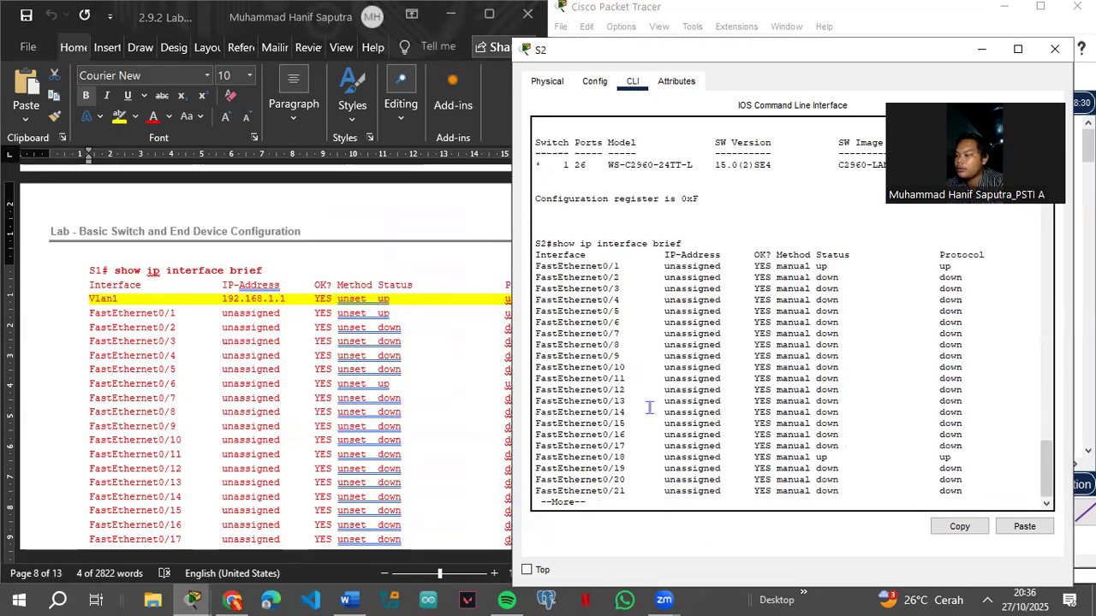
key("Return")
key("Return")
key("Return")
key("Return")
key("Return")
key("Return")
key("Return")
key("Return")
key("Return")
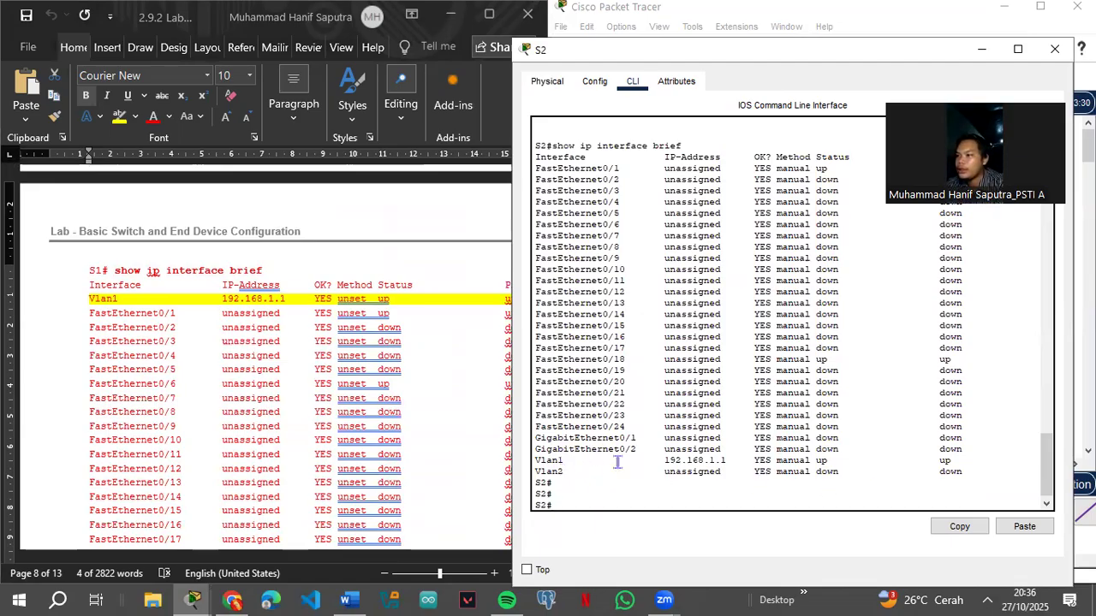
scroll(254, 481, "down", 9)
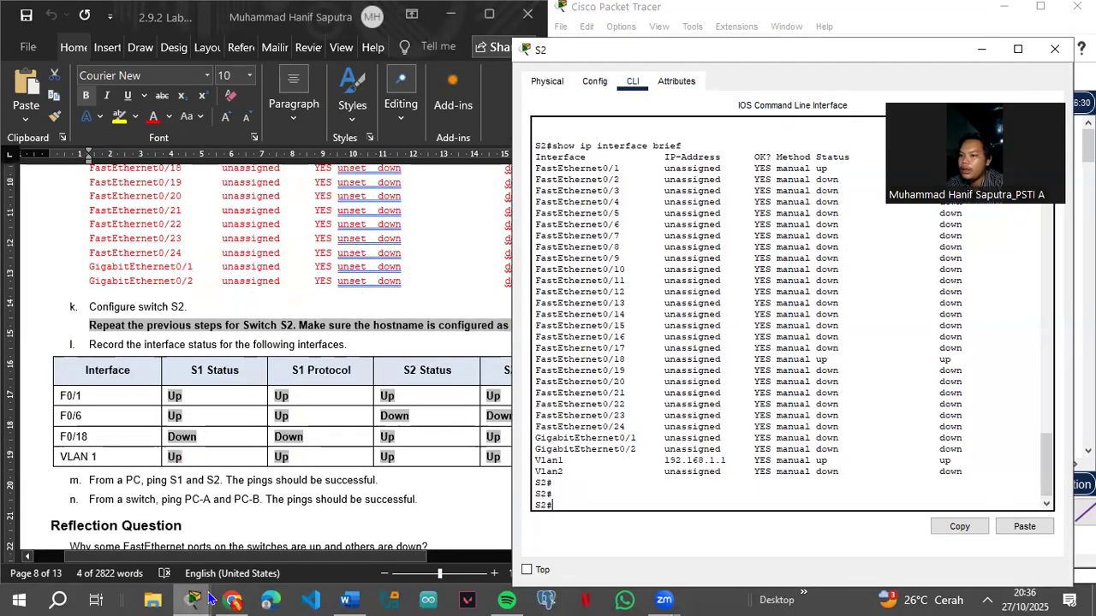
Step: Finish S1's interface brief output, then minimize the S1 and S2 console windows
mouse_move(205, 599)
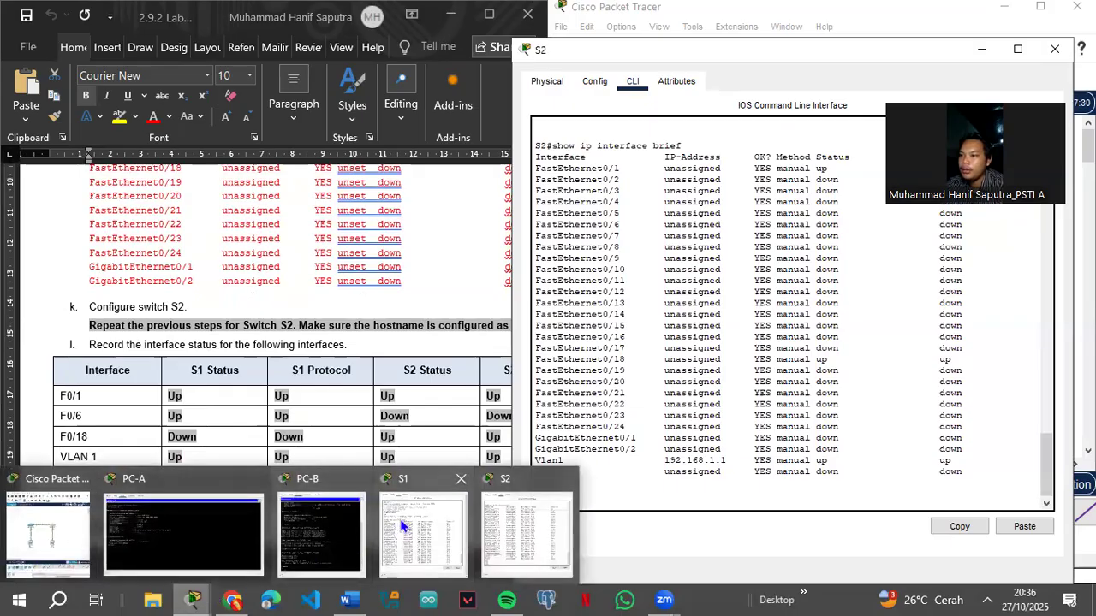
left_click(422, 531)
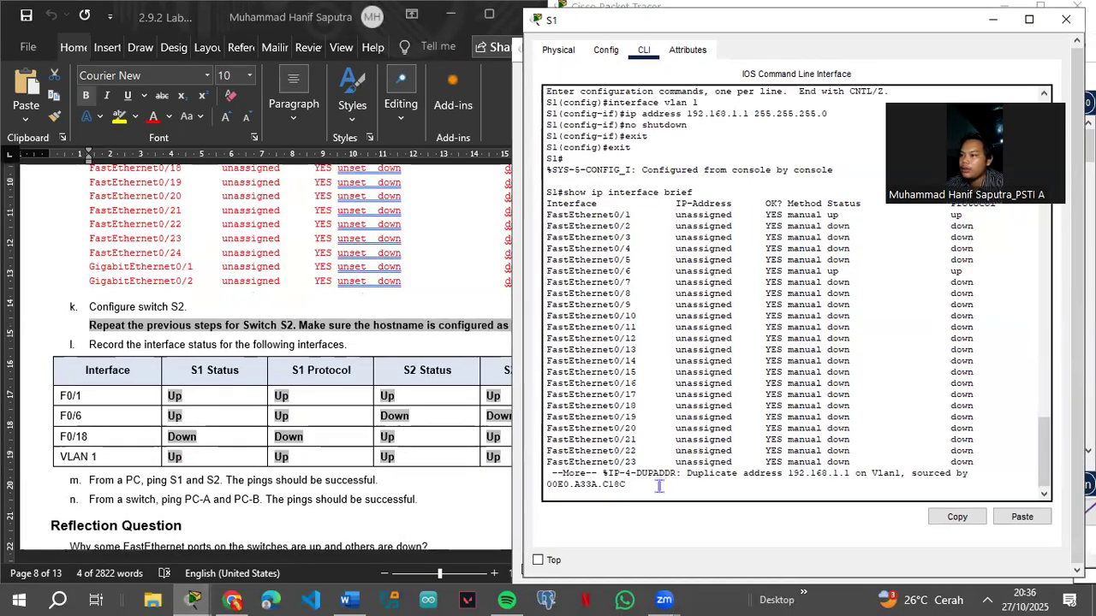
key("Return")
key("Return")
key("Return")
key("Return")
key("Return")
key("Return")
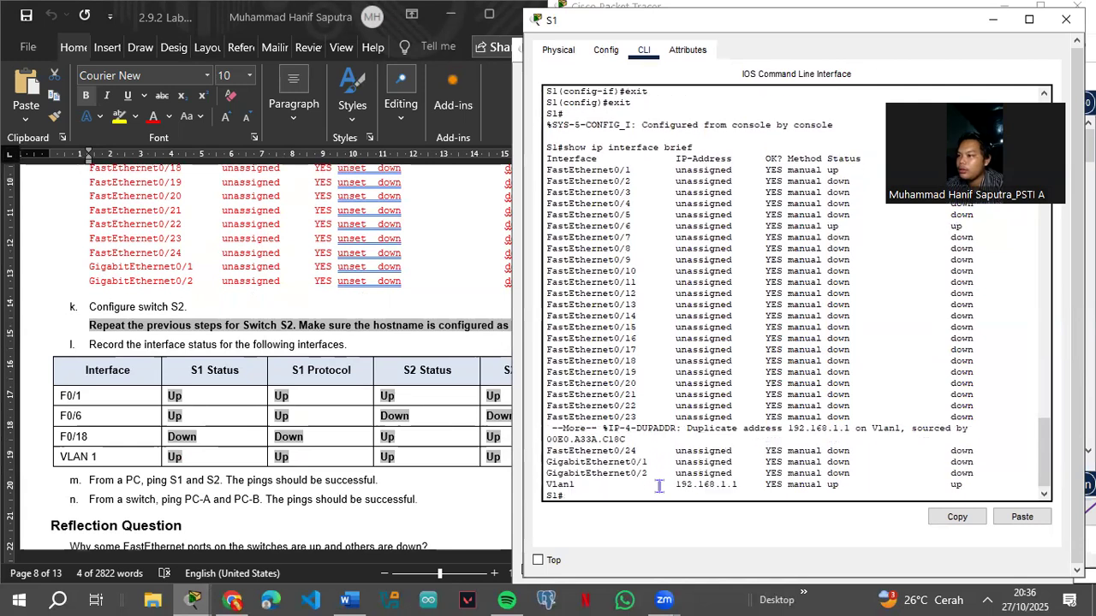
left_click(995, 19)
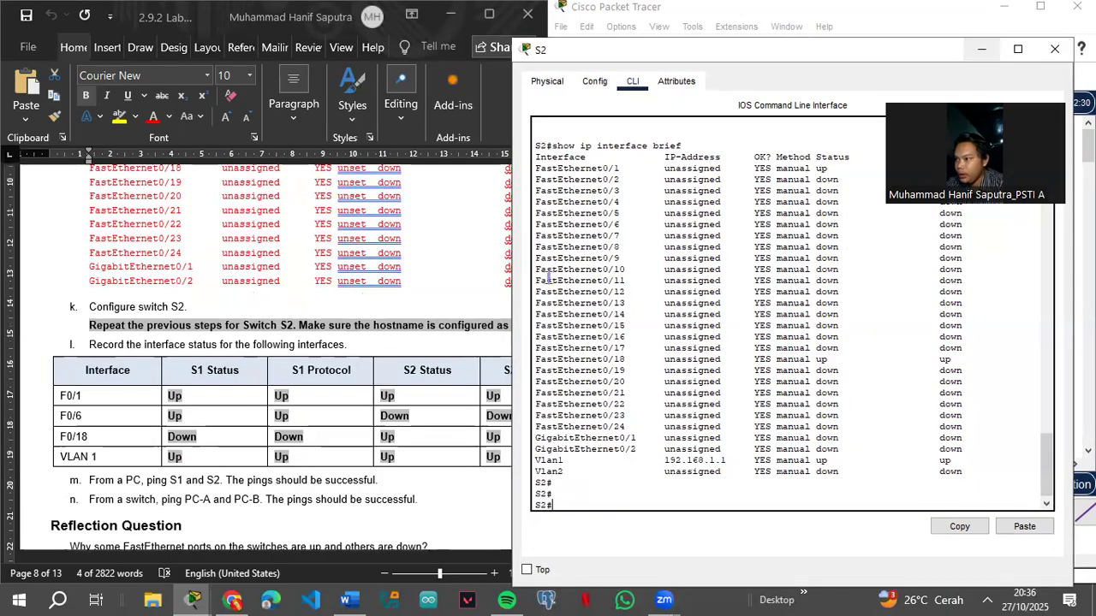
left_click(980, 52)
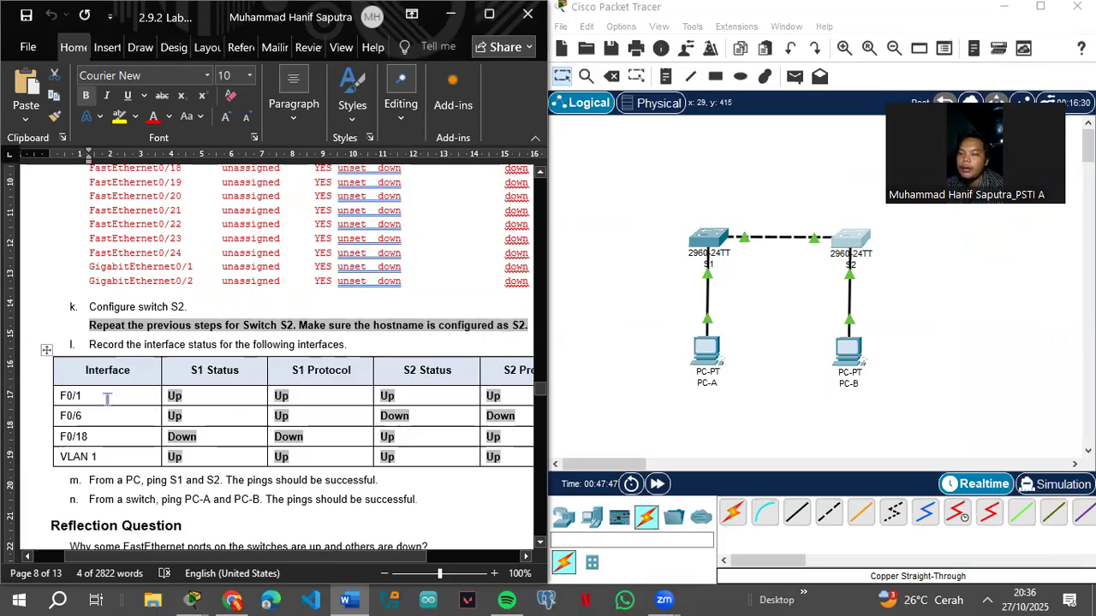
scroll(111, 392, "left", 1)
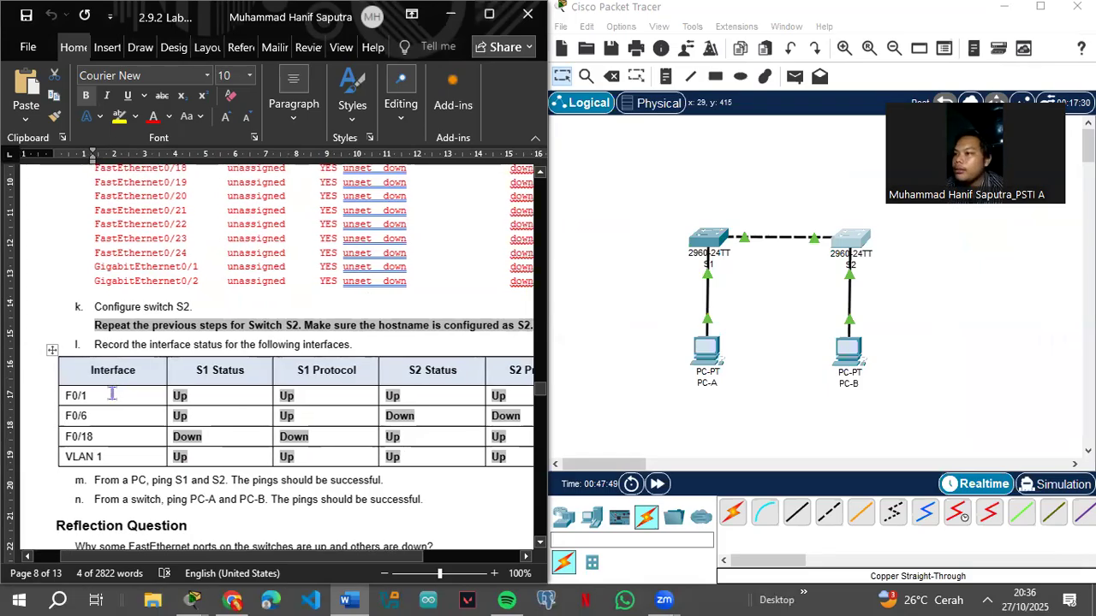
left_click_drag(177, 561, 214, 561)
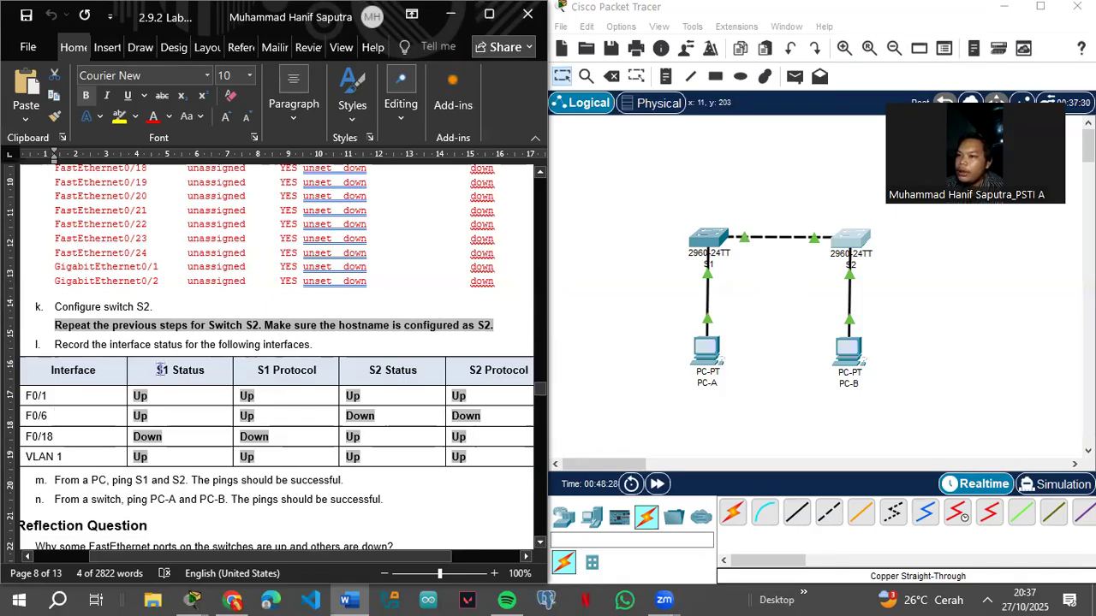
Step: Replug PC-A's cable into S1's FastEthernet0/6 port, then reopen S1's device window
left_click(707, 272)
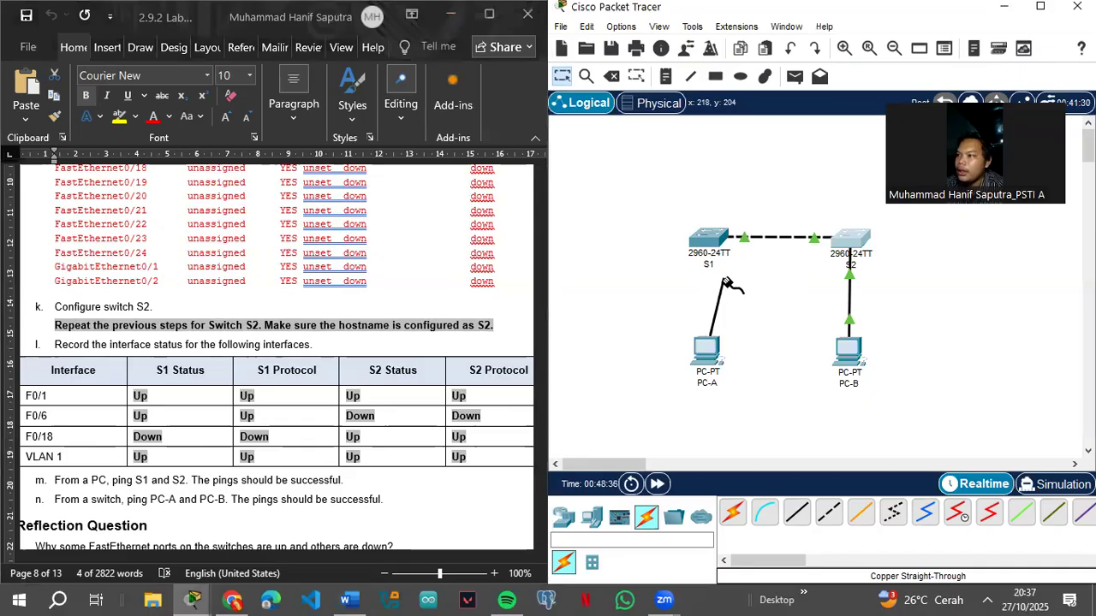
left_click(710, 244)
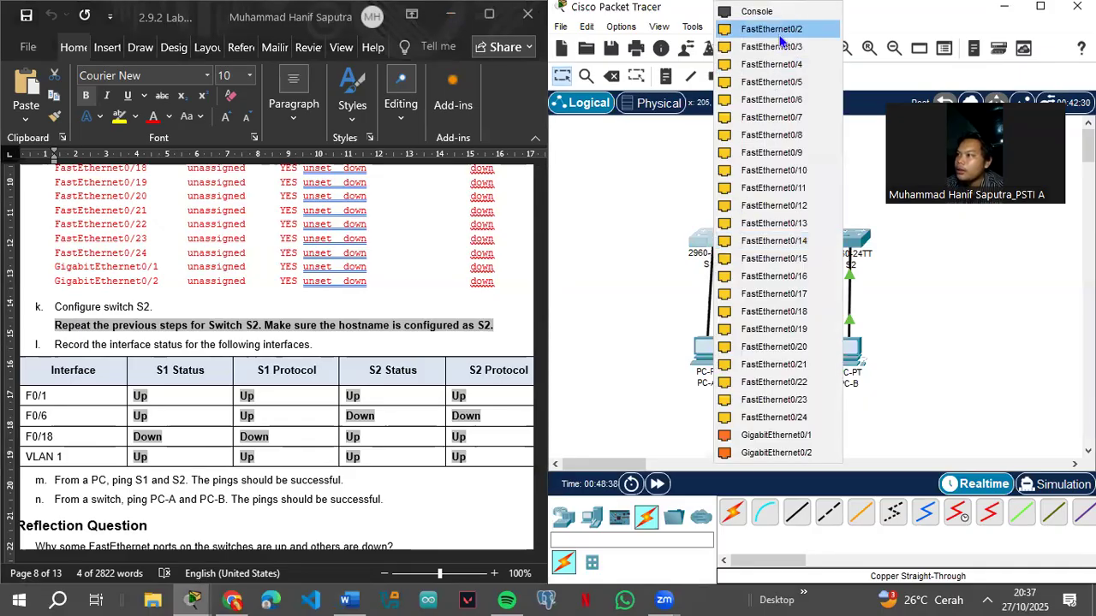
left_click(778, 101)
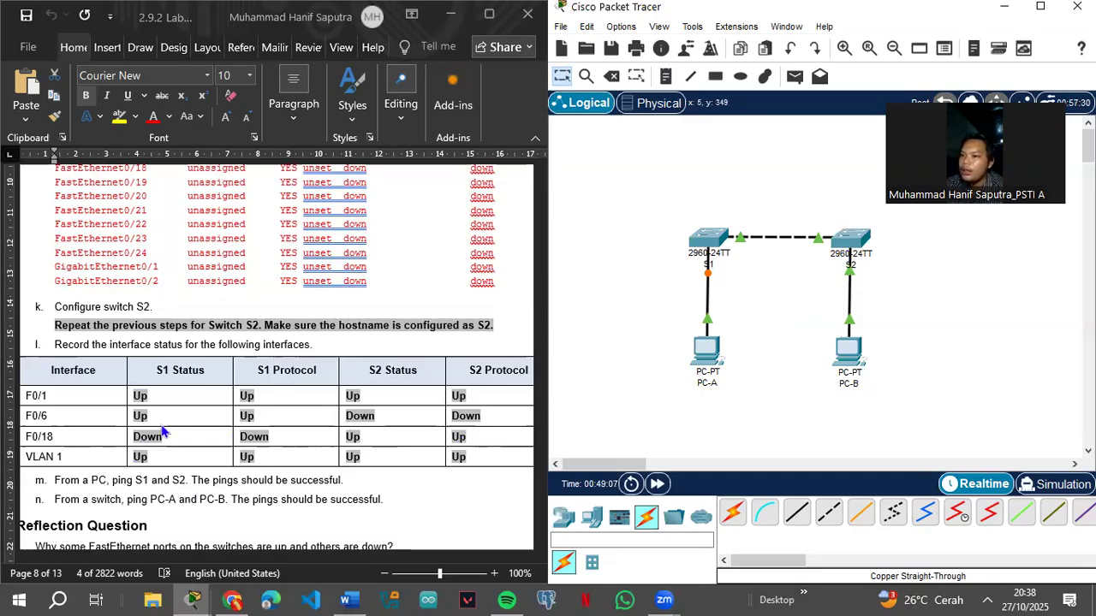
scroll(199, 421, "down", 3)
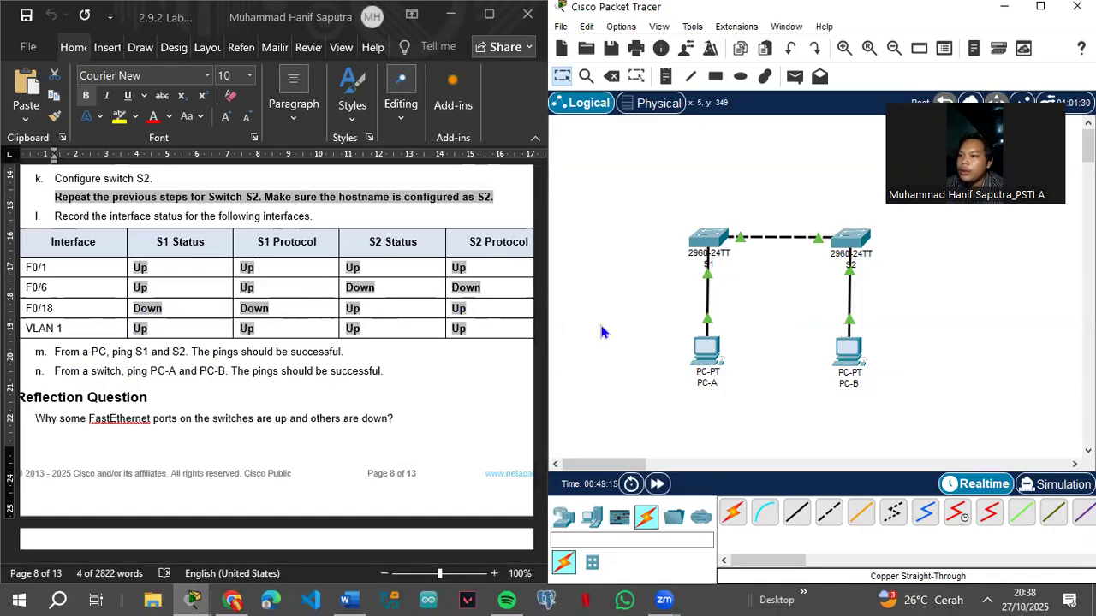
left_click(708, 241)
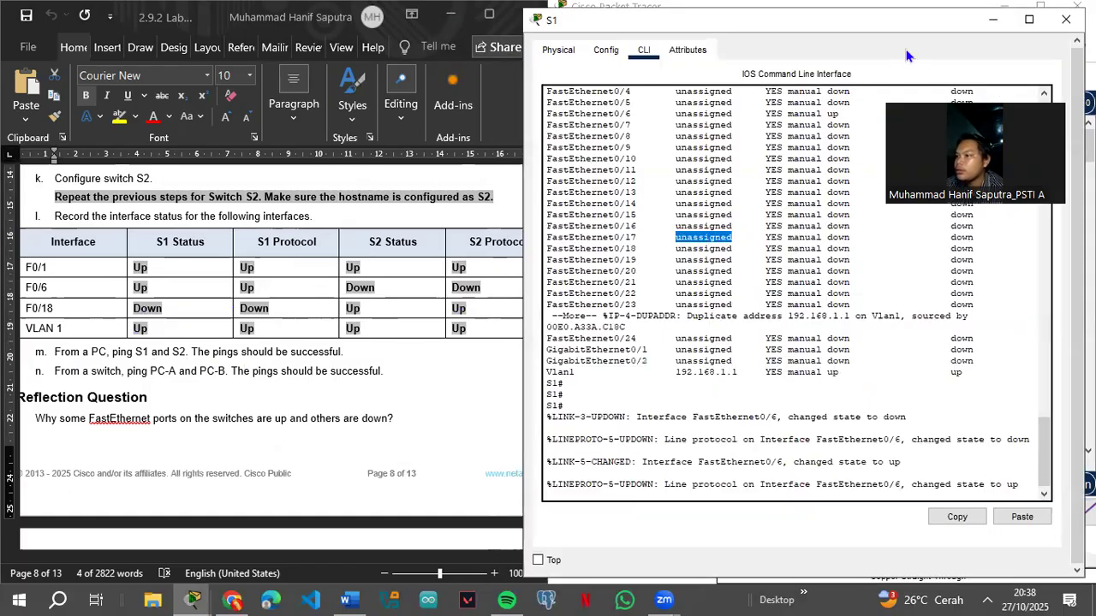
Step: Close S1 and ping 192.168.1.11 from PC-A's command prompt
left_click(1066, 19)
left_click(702, 350)
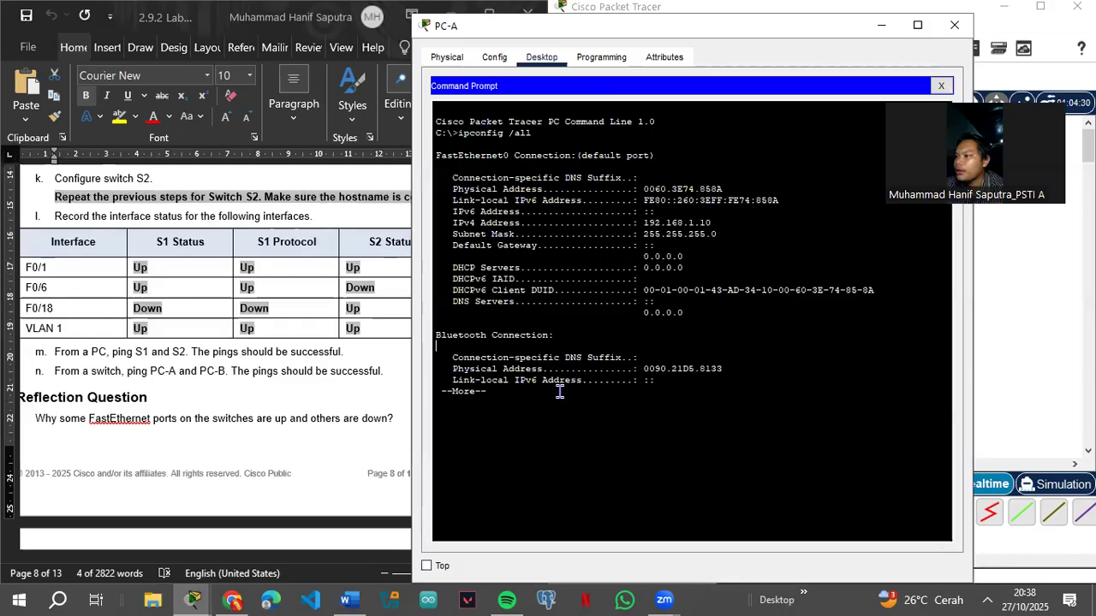
key("Return")
key("Return")
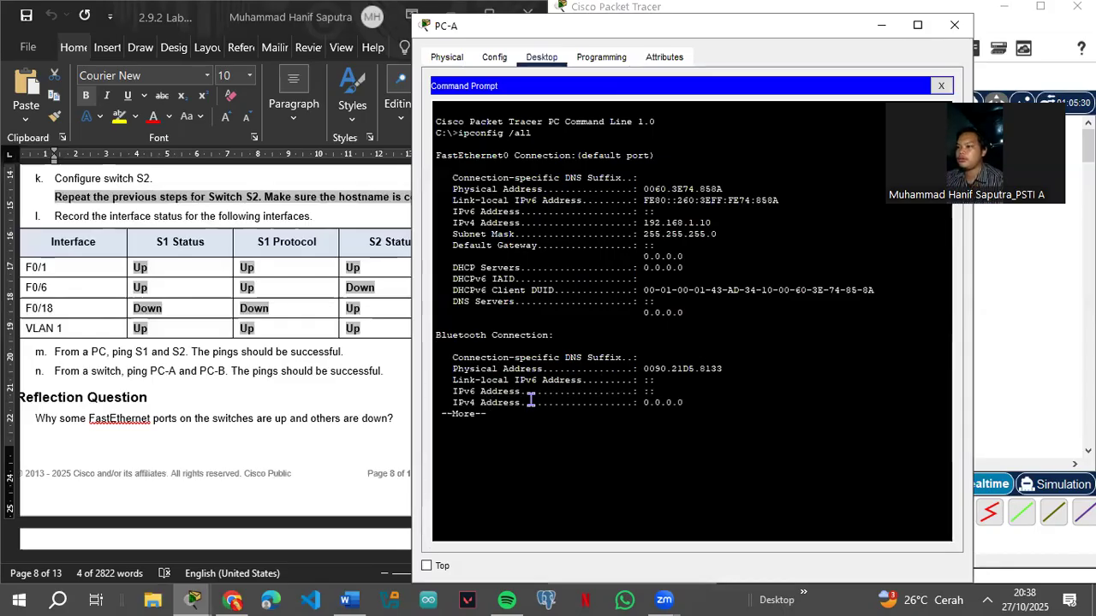
type("pin")
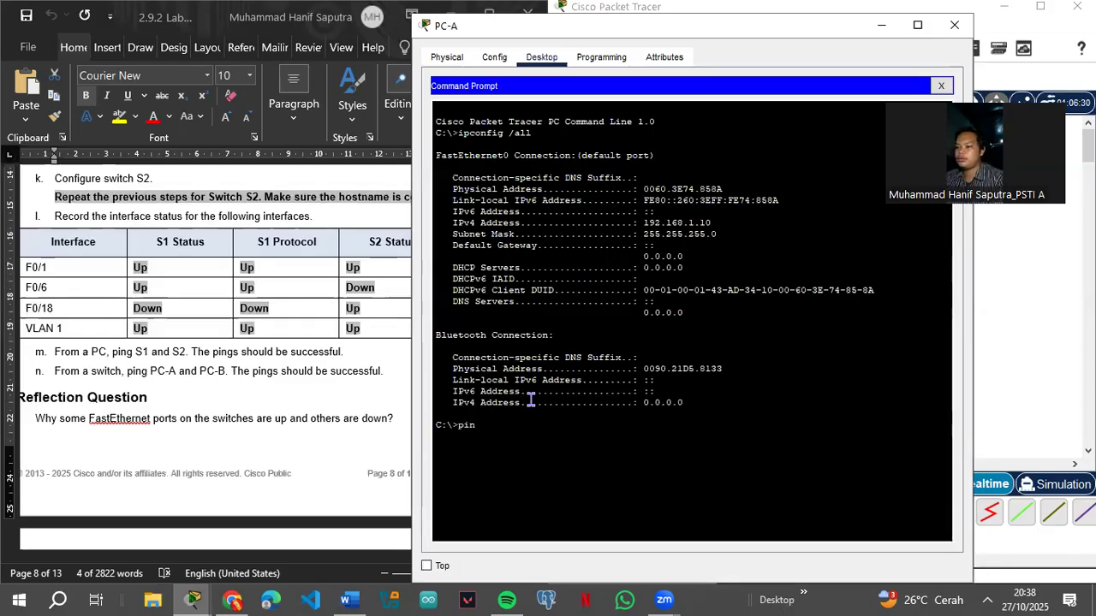
type("g 192.1")
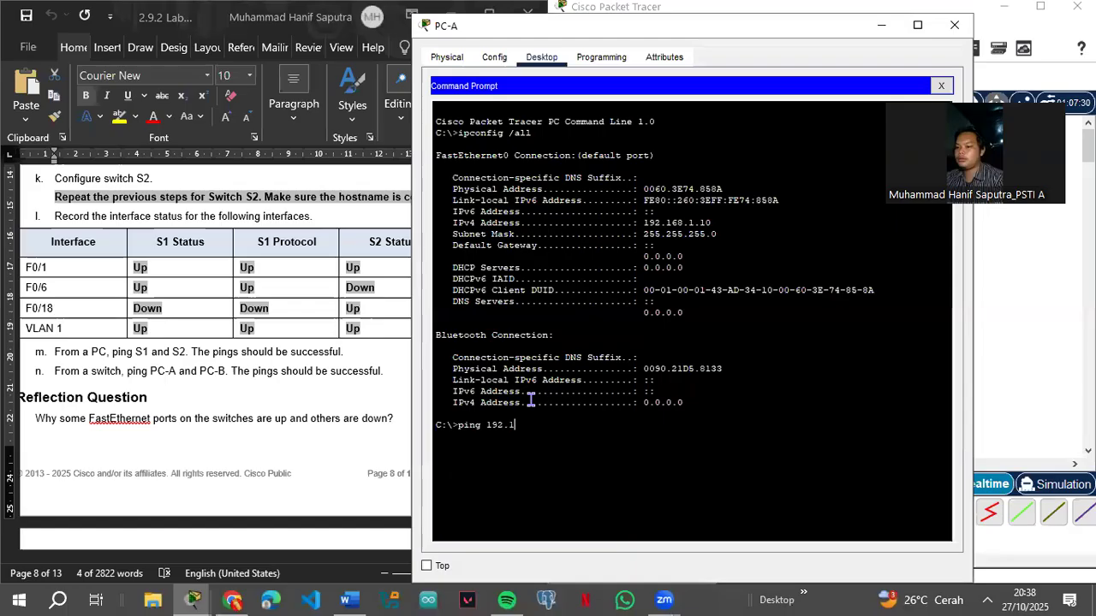
type("68.1.11")
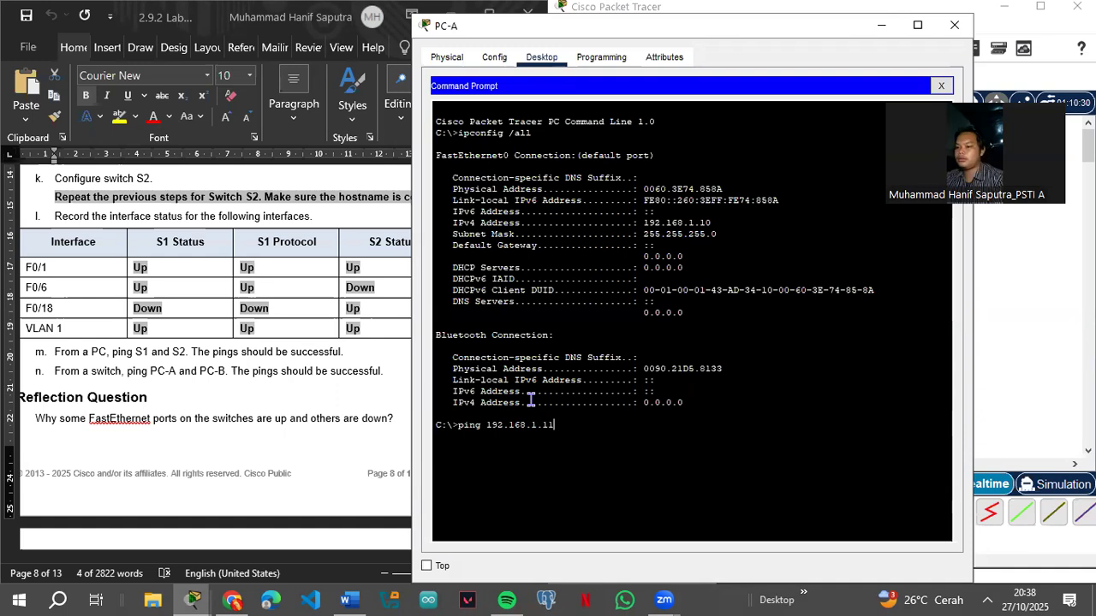
key("Return")
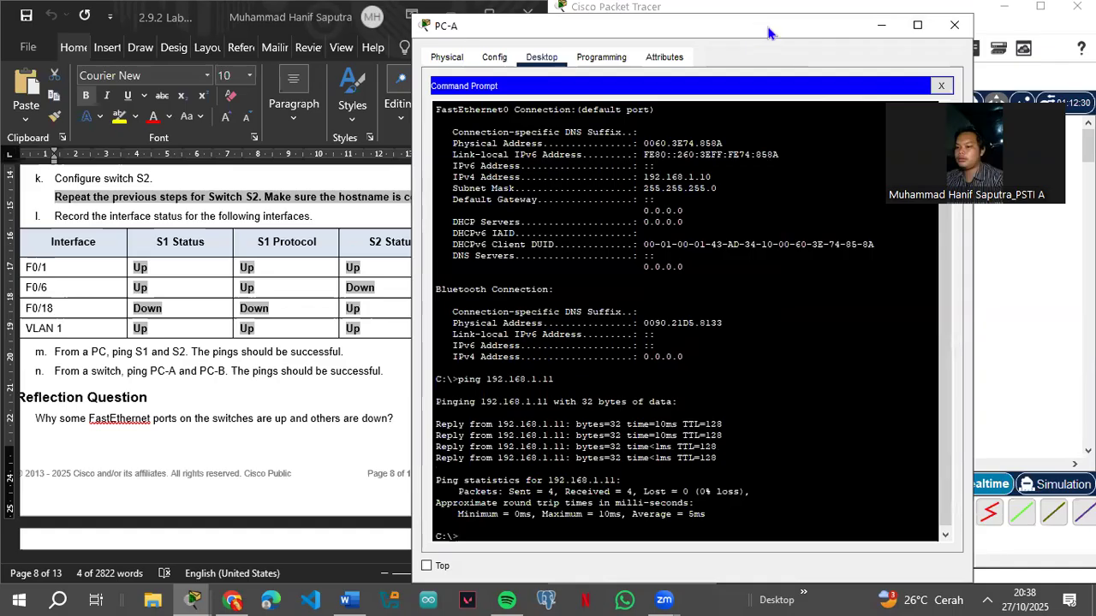
Step: Ping 192.168.1.1 from PC-A by editing the recalled ping command
left_click_drag(768, 32, 729, 43)
key("Up")
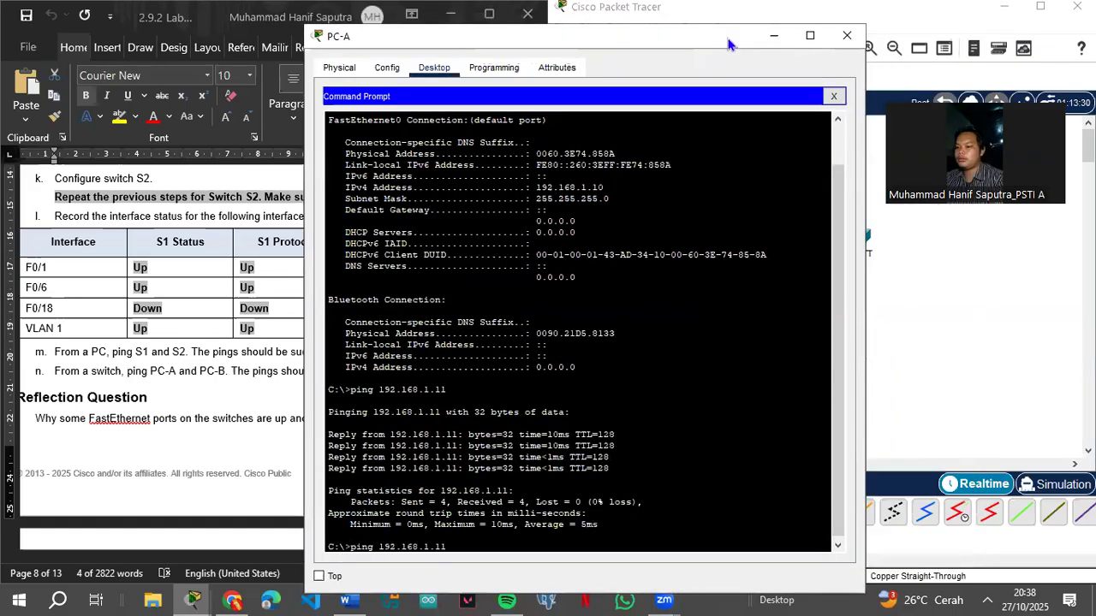
key("BackSpace")
key("Return")
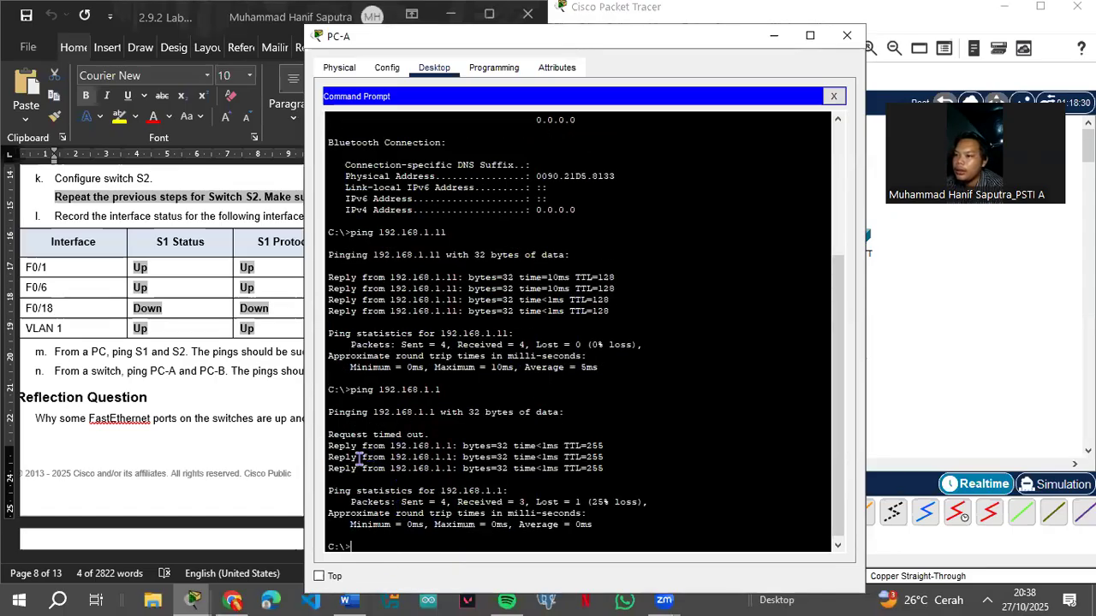
Step: Edit the recalled ping so PC-A pings 192.168.1.2
key("Up")
key("BackSpace")
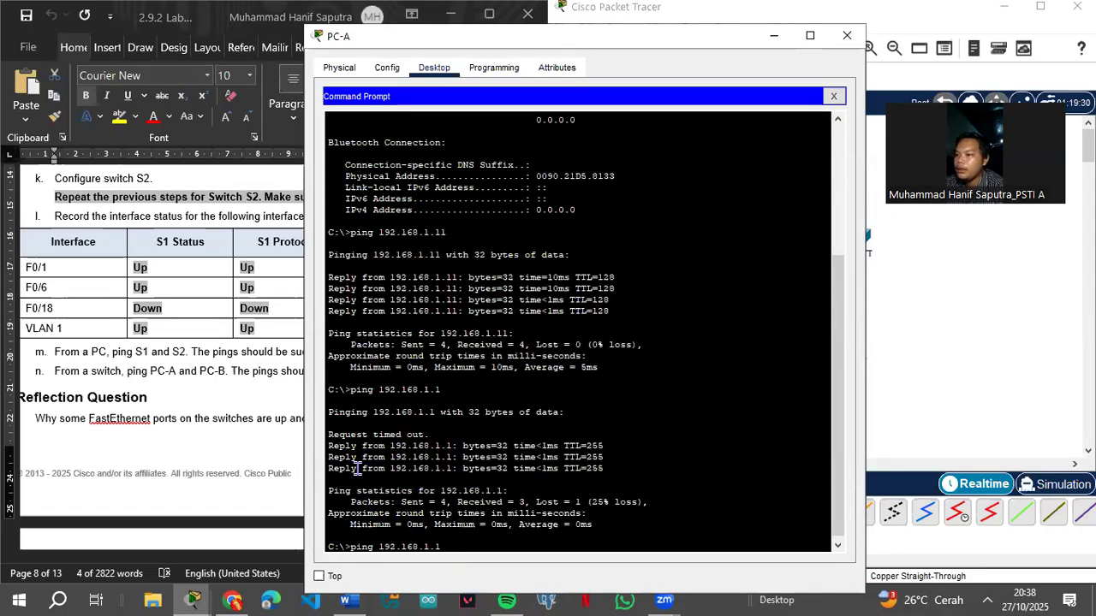
type("2")
key("Return")
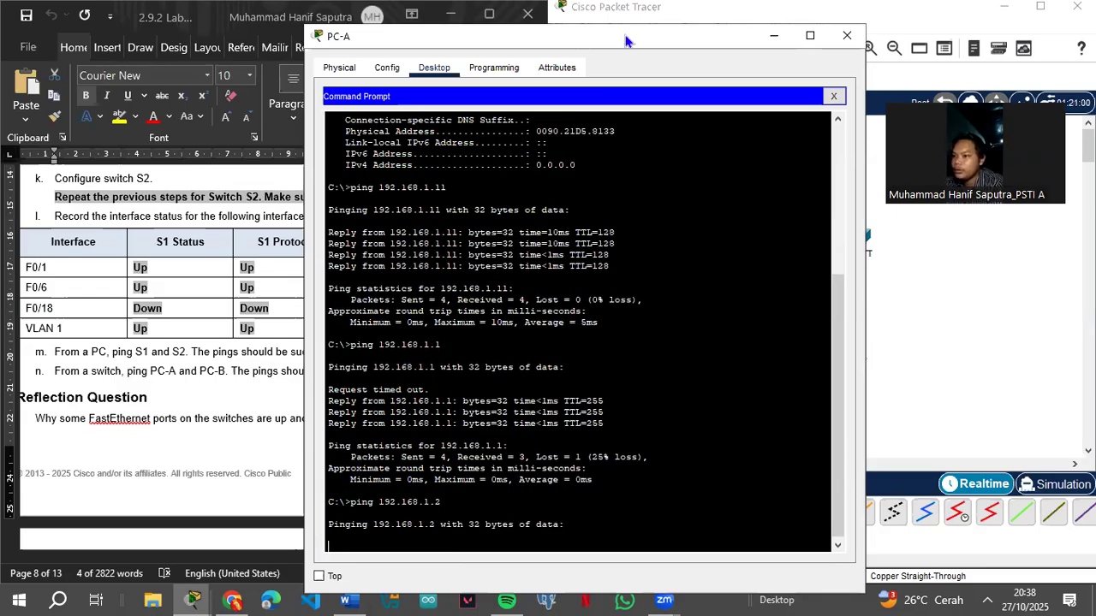
Step: Move PC-A's window aside while the 192.168.1.2 ping finishes with 100% loss
left_click_drag(625, 40, 510, 35)
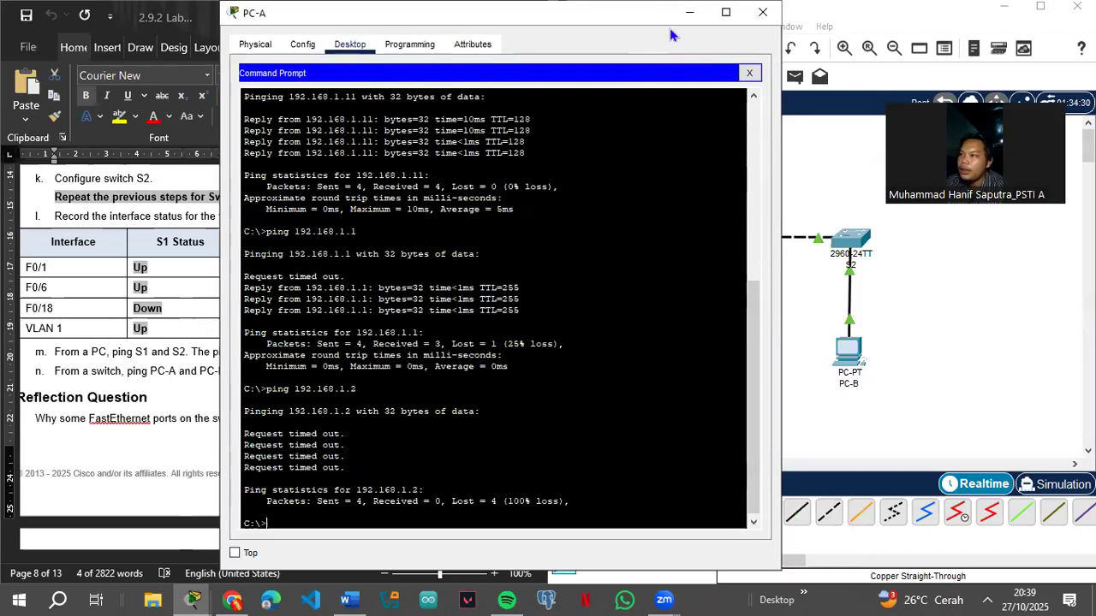
left_click_drag(443, 31, 421, 88)
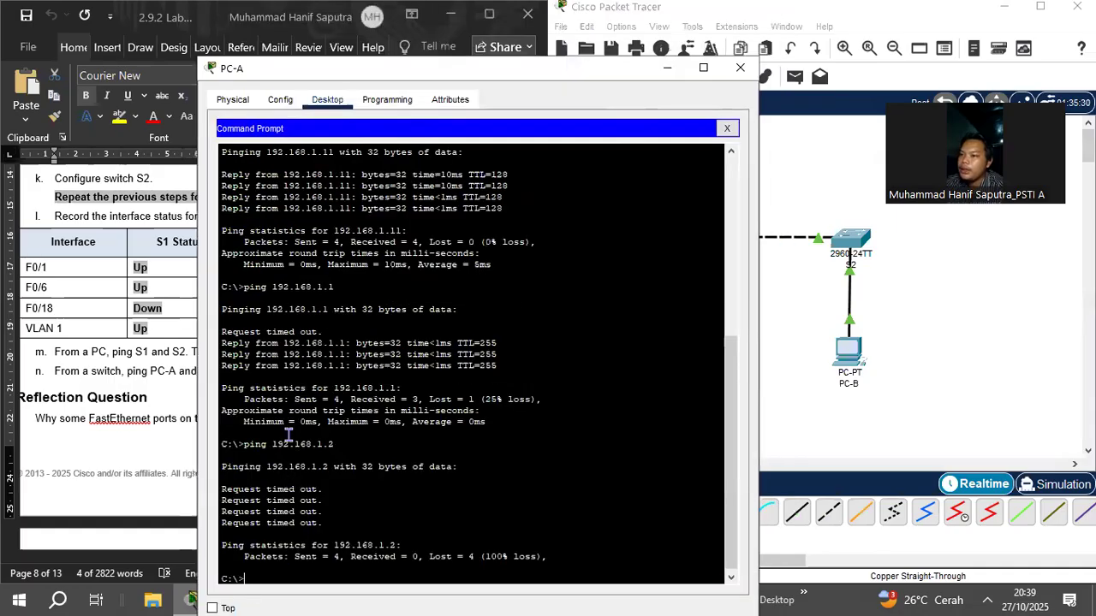
Step: Minimize PC-A and run 'ping 192.168.1.2' from PC-B's command prompt
left_click(667, 68)
left_click(849, 346)
left_click(621, 528)
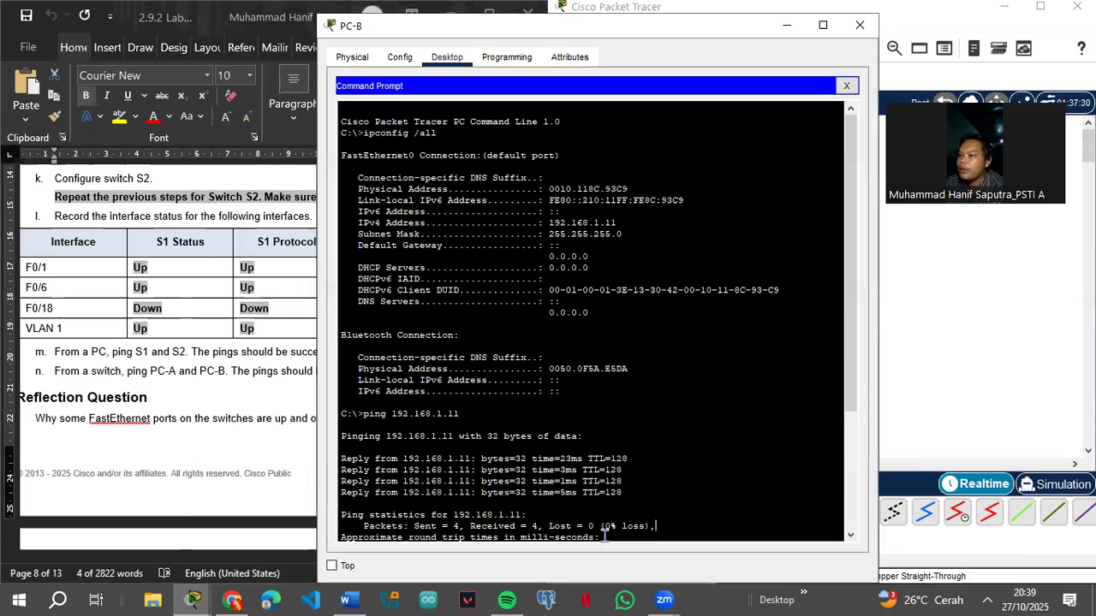
scroll(604, 534, "down", 5)
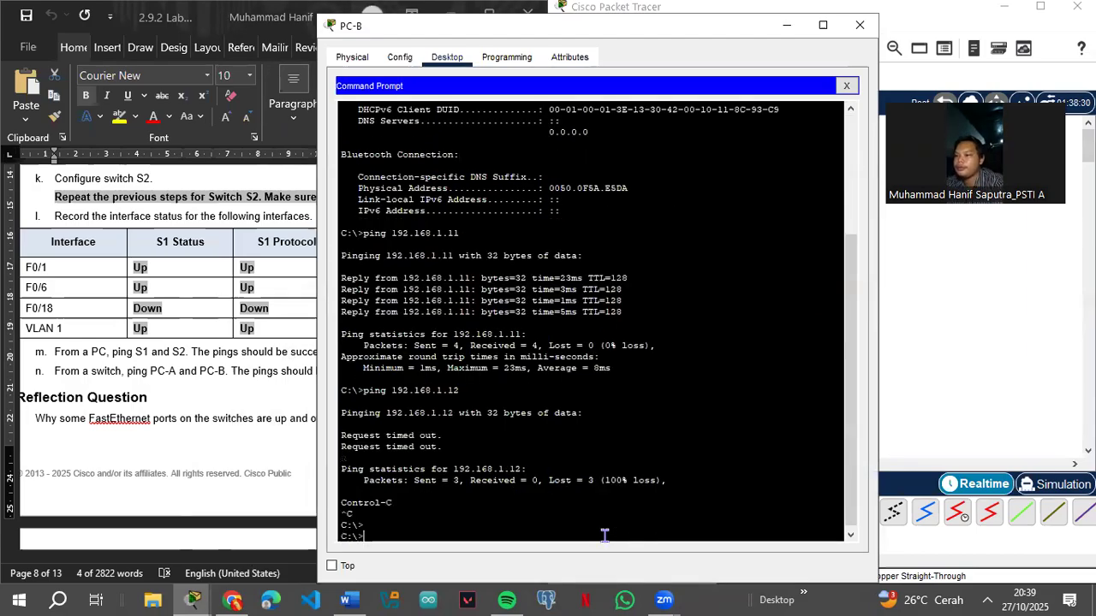
type("ping 192.168")
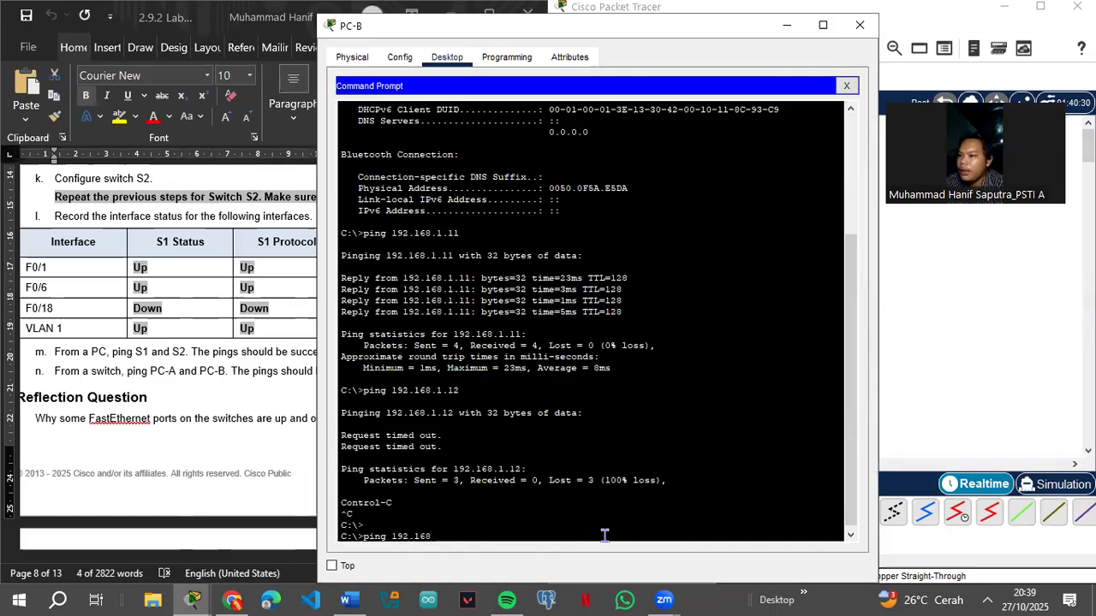
type(".1.2")
key("Return")
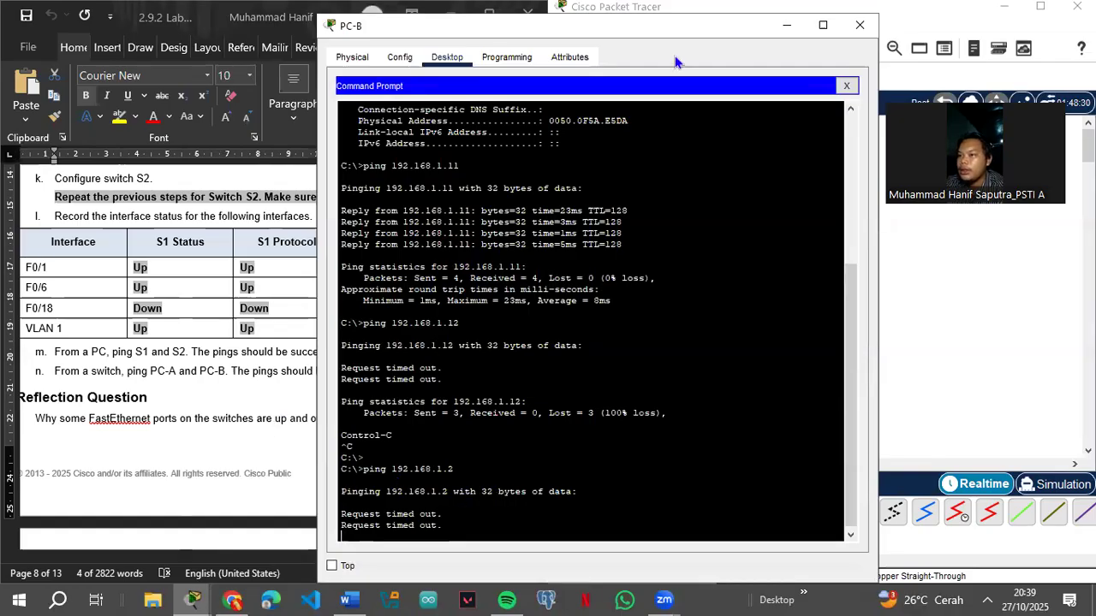
Step: Review PC-B's output as the 192.168.1.2 ping times out 4/4, then maximize the window
left_click_drag(678, 37, 802, 74)
scroll(233, 366, "up", 15)
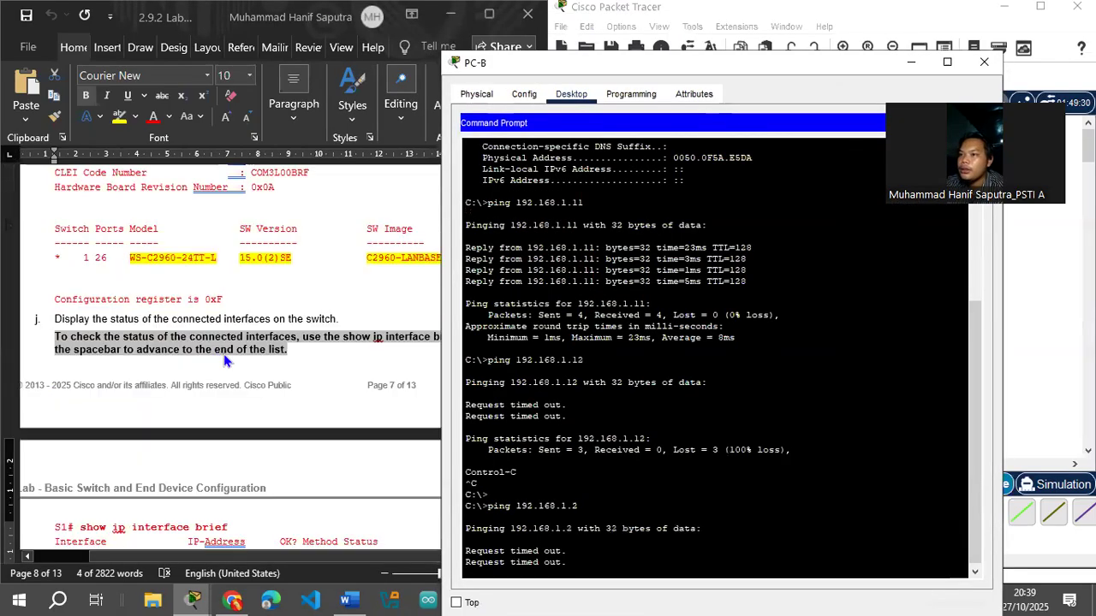
scroll(233, 366, "up", 15)
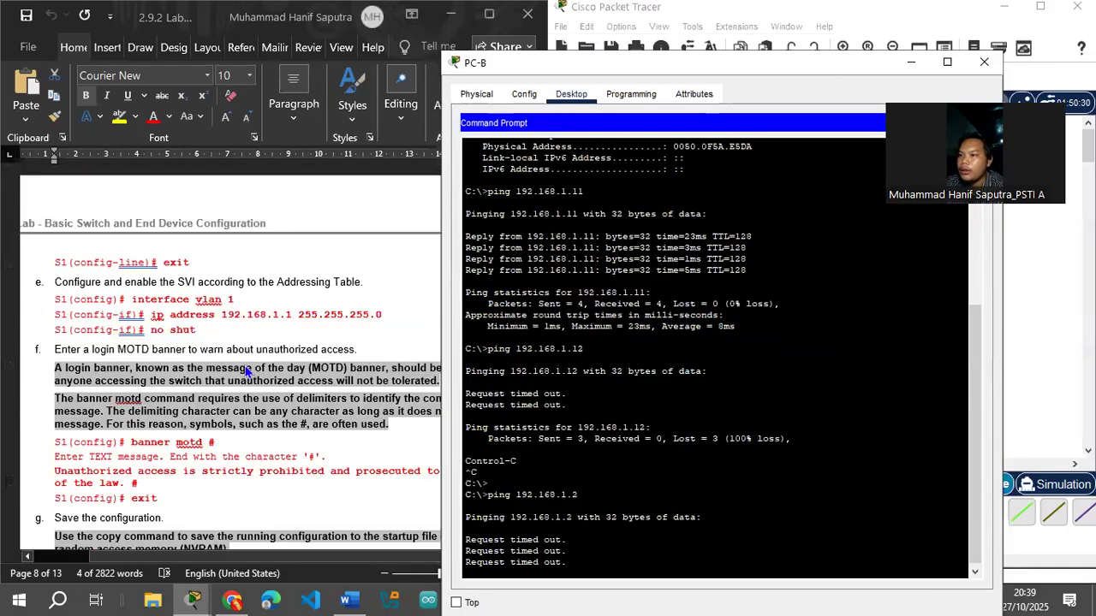
scroll(249, 372, "up", 15)
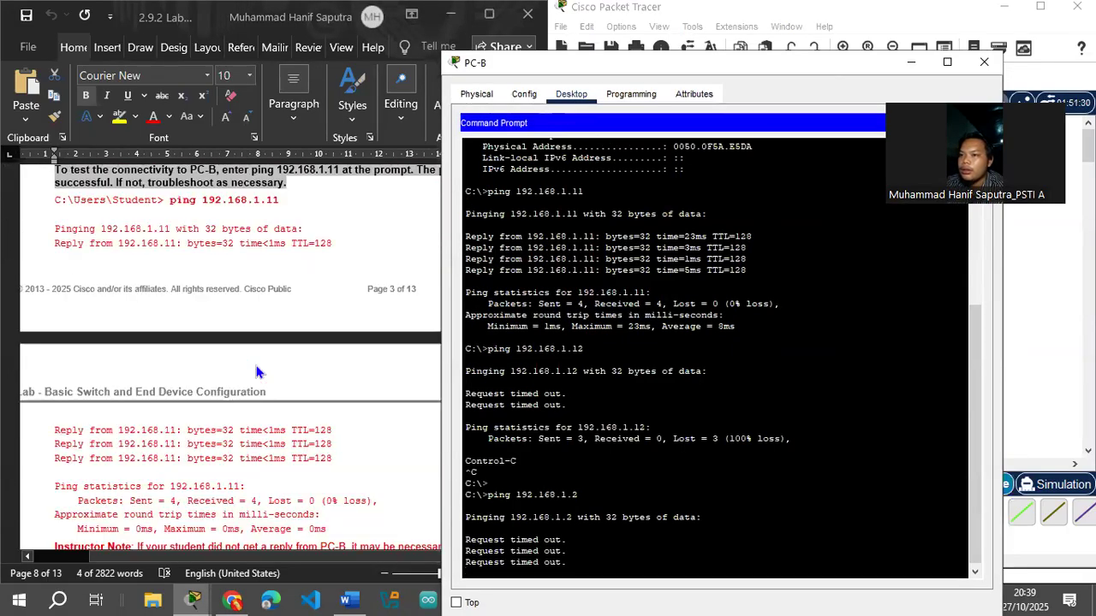
scroll(257, 373, "up", 15)
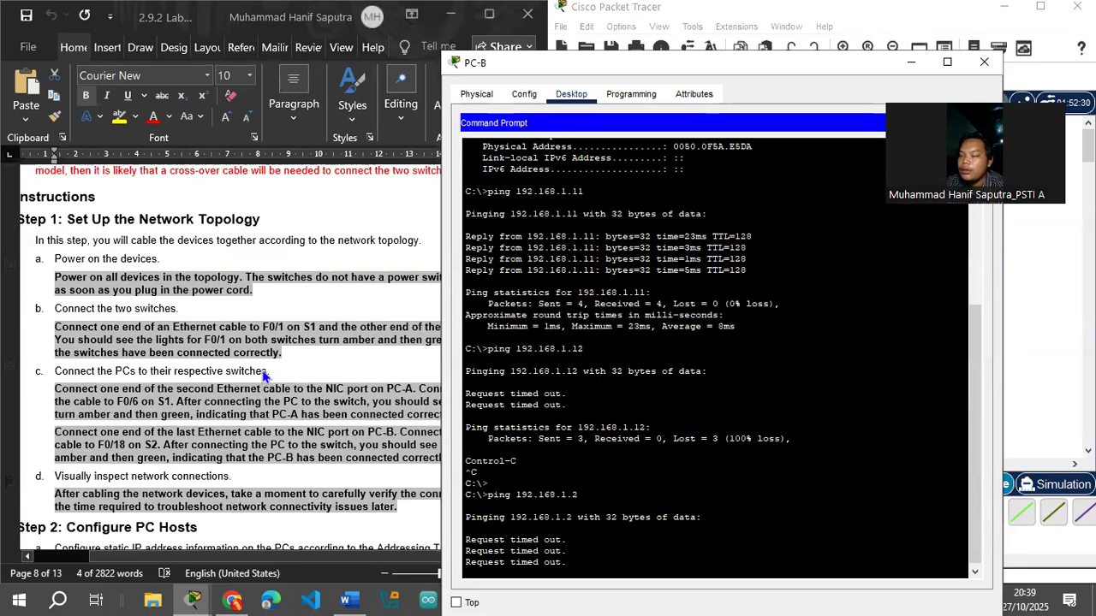
scroll(321, 434, "up", 10)
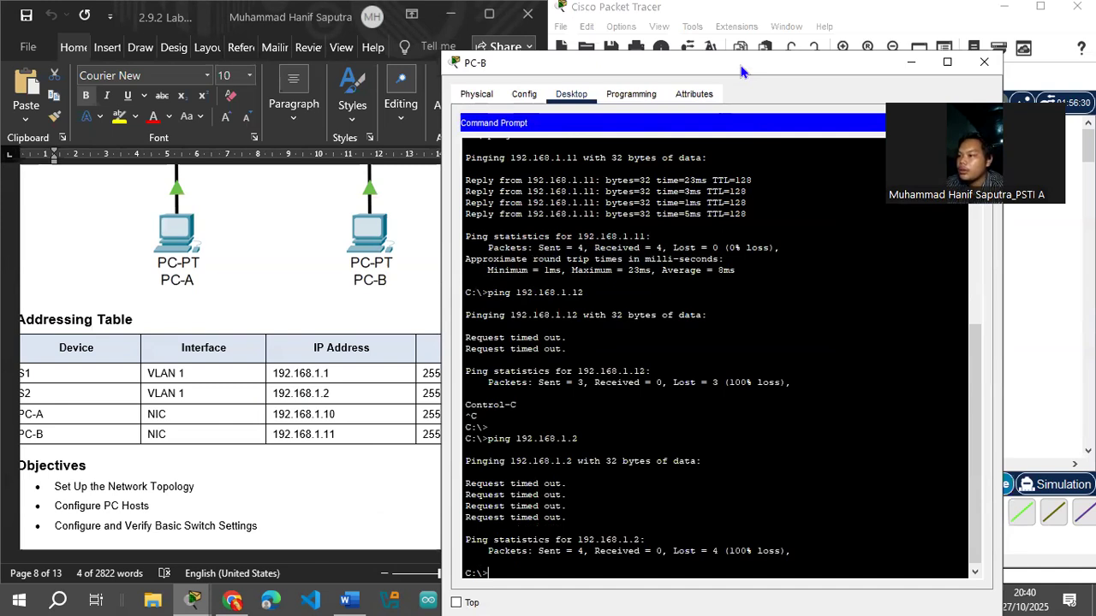
left_click_drag(741, 67, 592, 81)
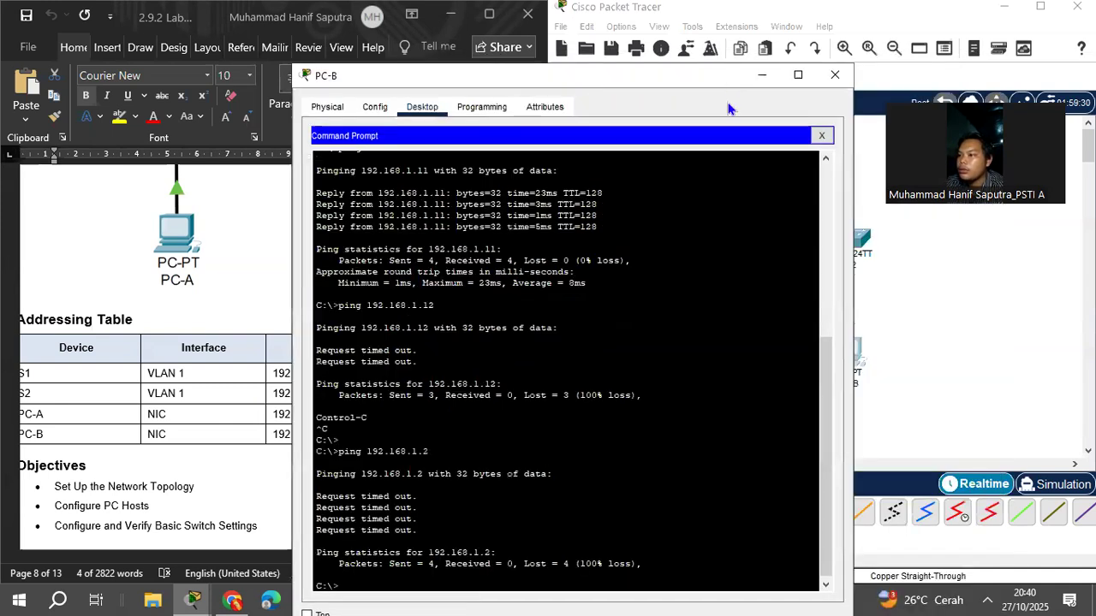
left_click(808, 70)
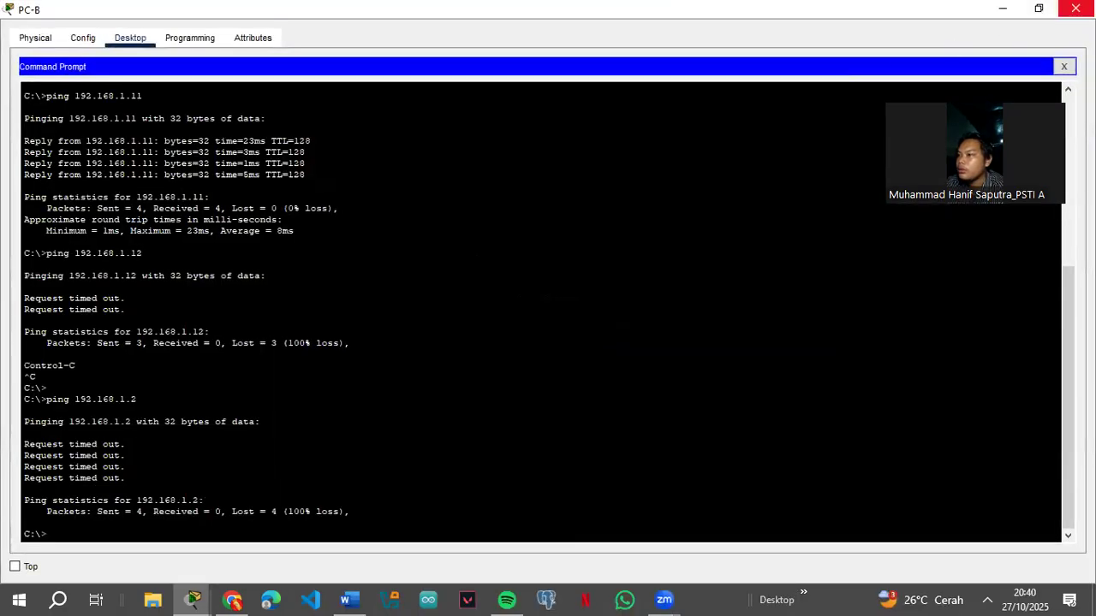
Step: Close PC-B, open S2's CLI and enter 'conf t' for the S2(config)# prompt
left_click(1075, 8)
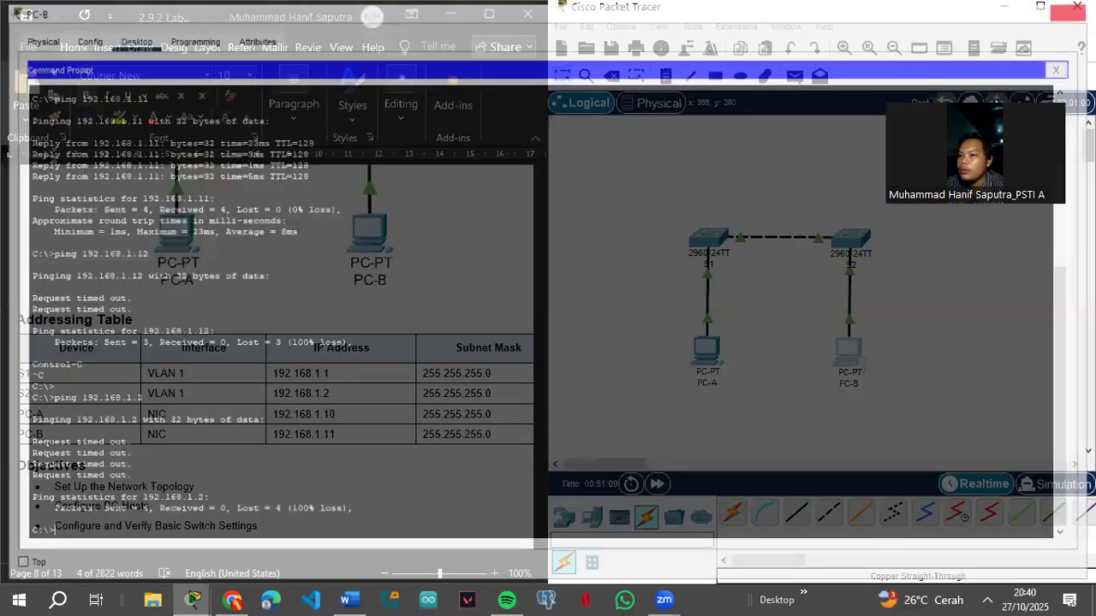
left_click(857, 244)
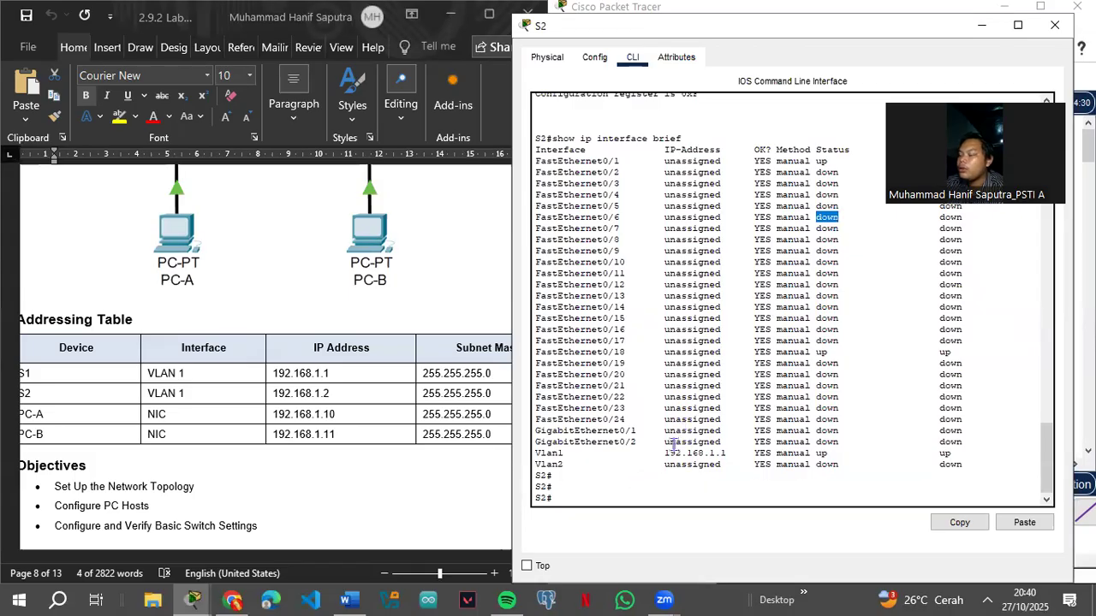
left_click(575, 497)
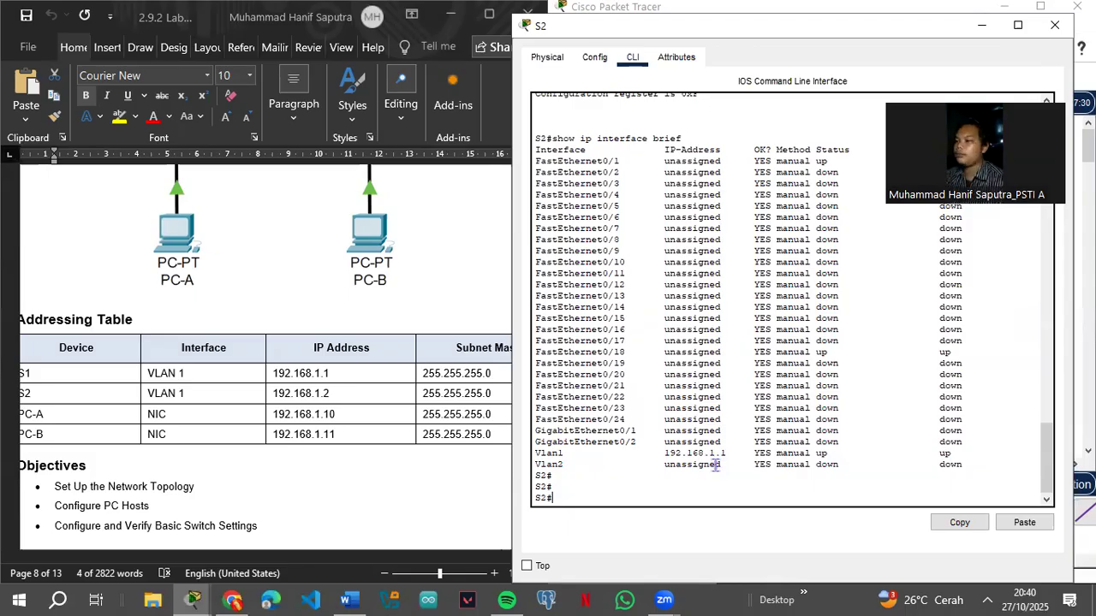
key("Up")
key("Up")
key("Up")
key("Up")
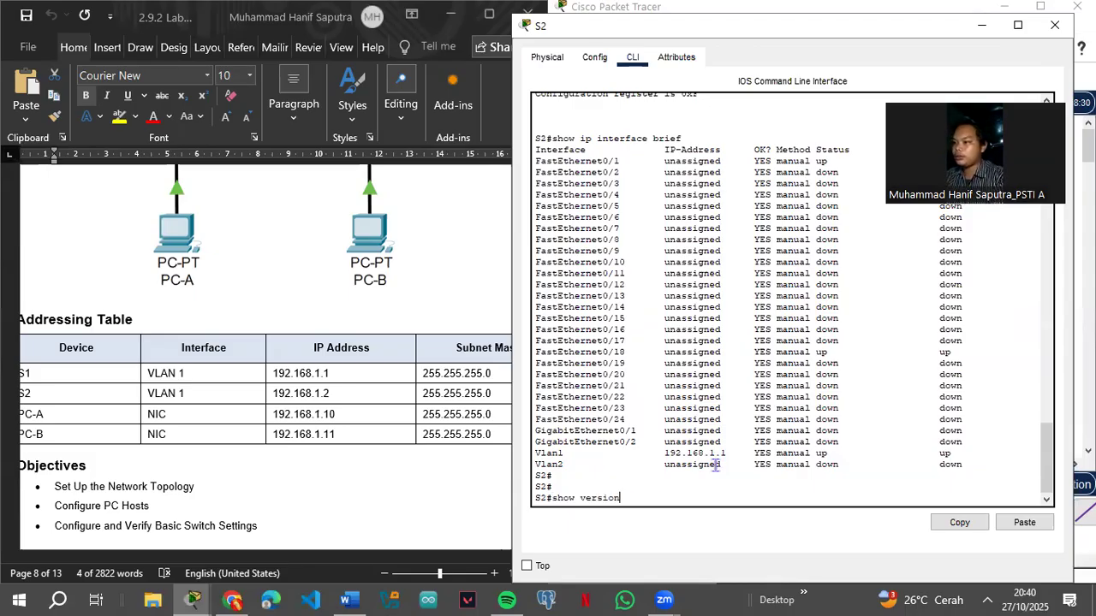
key("Down")
key("Down")
key("Down")
key("Up")
key("BackSpace")
key("BackSpace")
key("BackSpace")
key("BackSpace")
key("BackSpace")
key("BackSpace")
key("BackSpace")
key("BackSpace")
type("conf t")
key("Return")
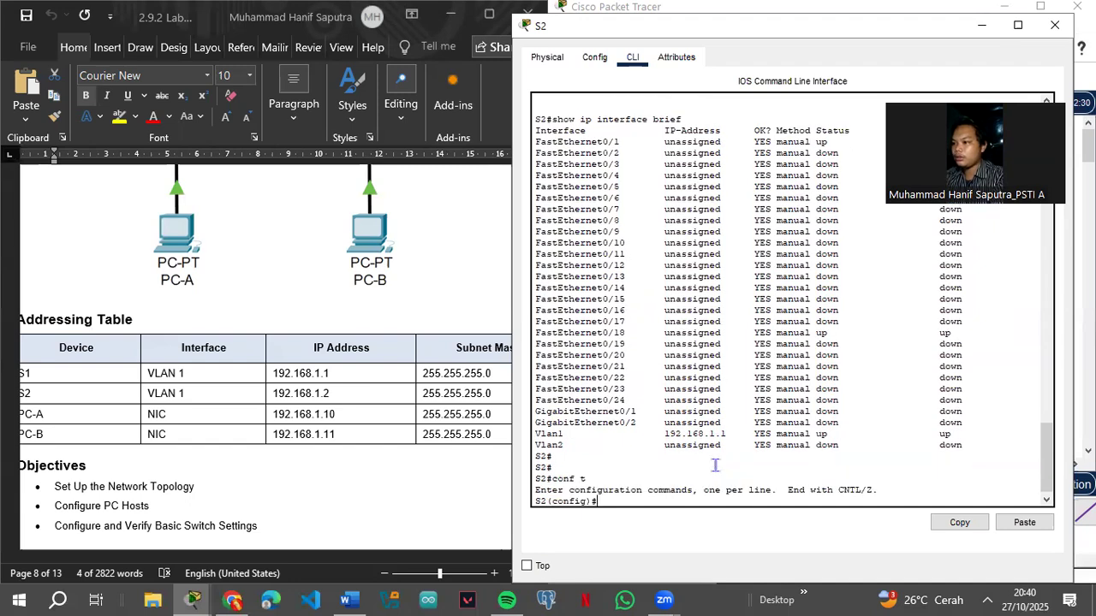
Step: Scroll through S2's console output and bring up the lab document
scroll(313, 415, "down", 15)
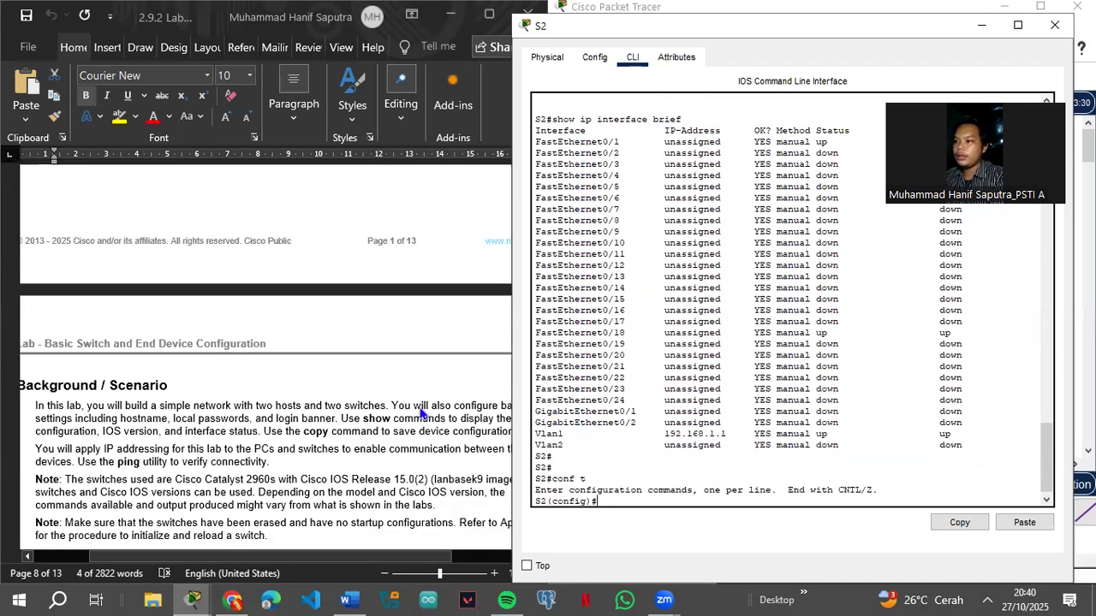
scroll(306, 418, "down", 15)
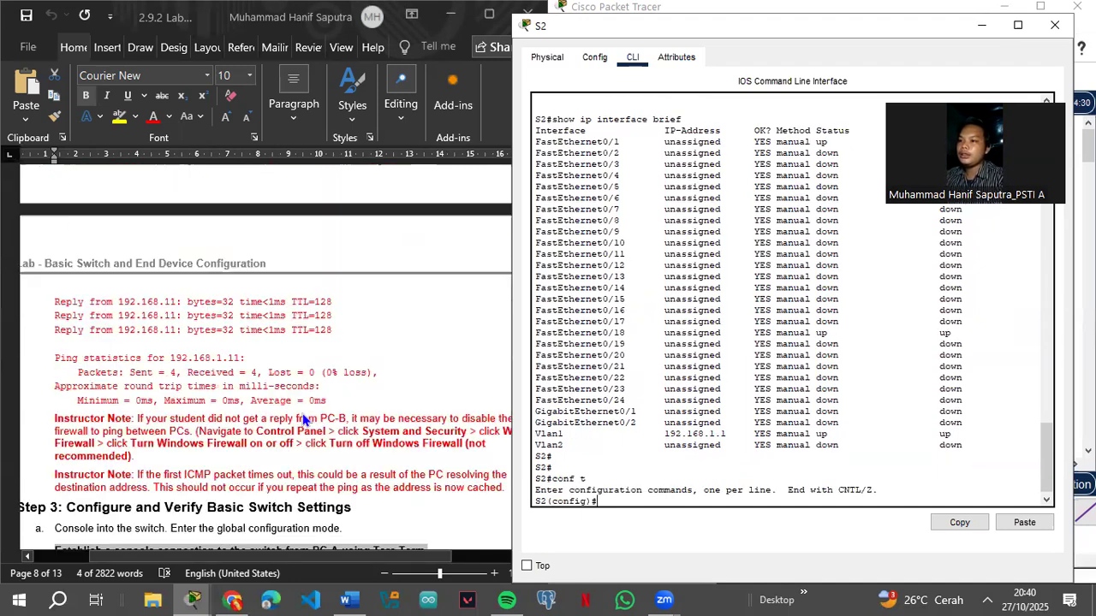
scroll(304, 421, "down", 5)
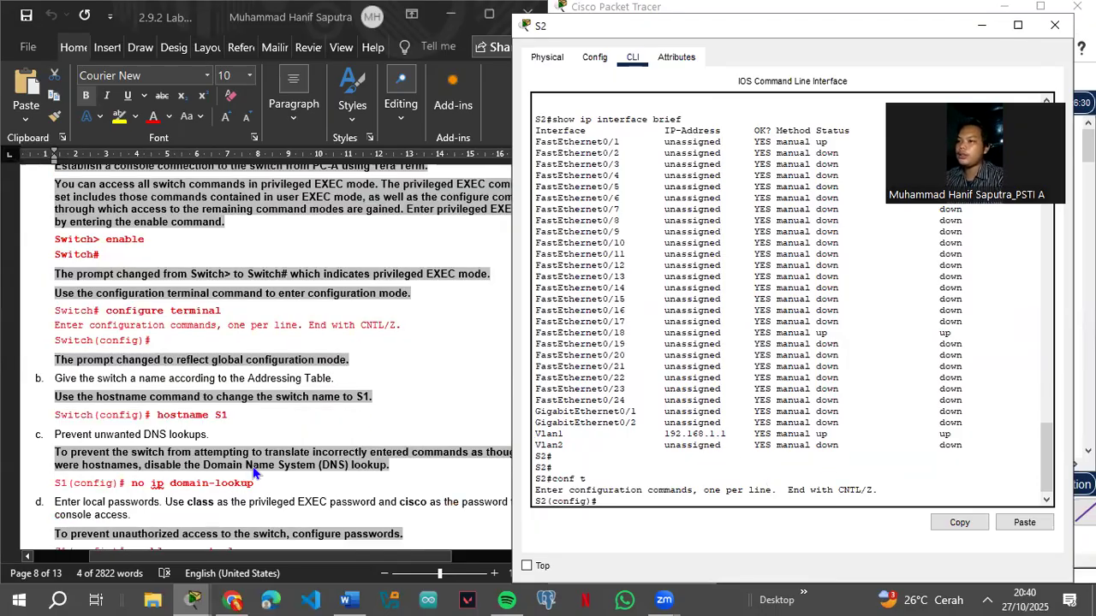
scroll(253, 467, "down", 5)
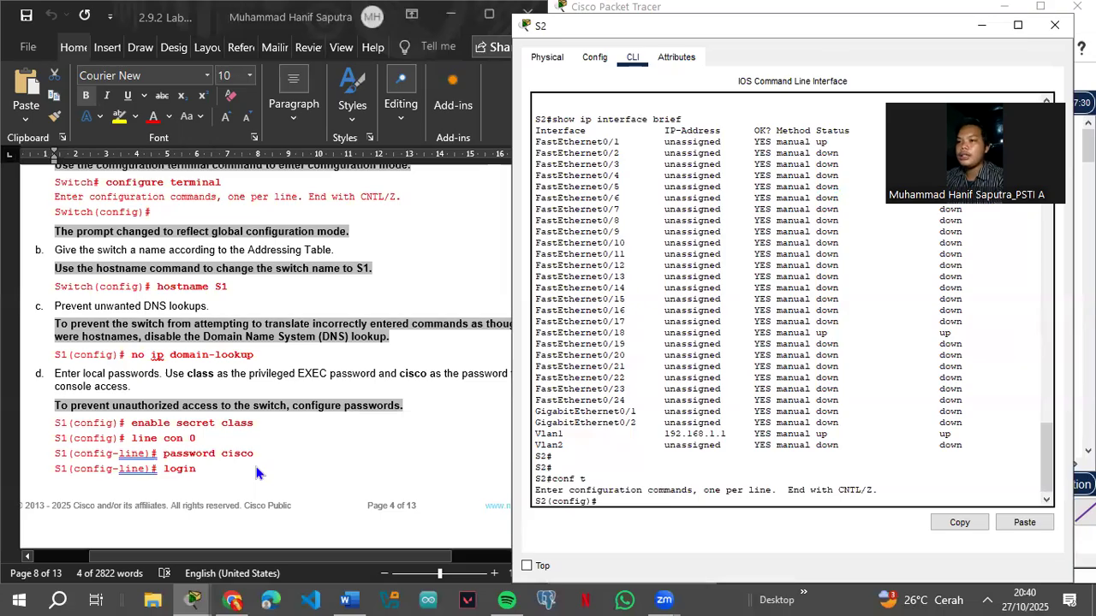
scroll(255, 469, "down", 5)
scroll(257, 470, "down", 4)
scroll(273, 463, "down", 1)
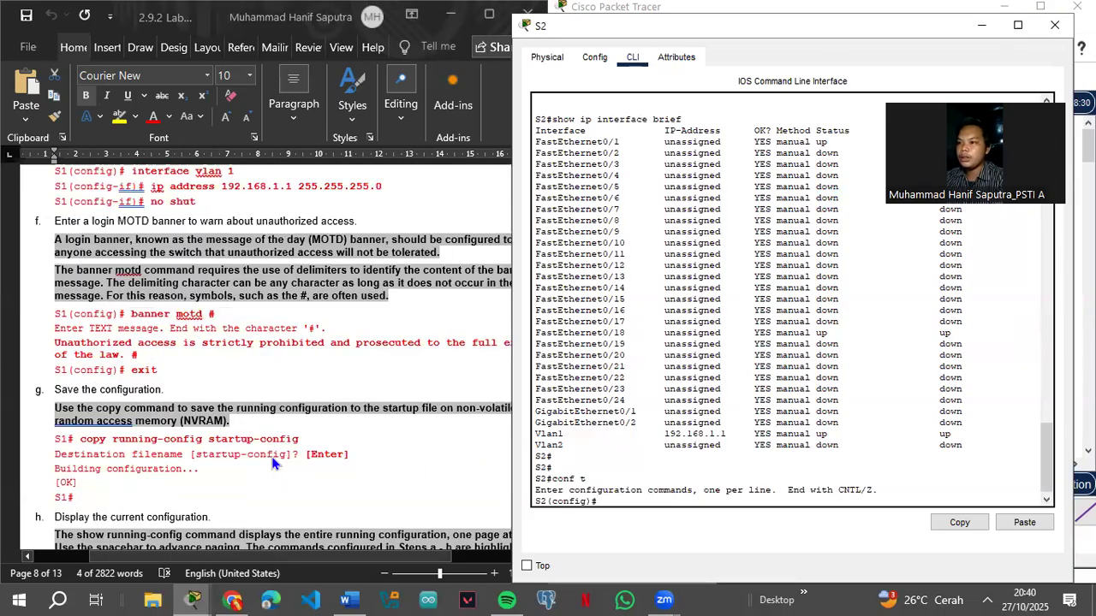
scroll(267, 449, "down", 15)
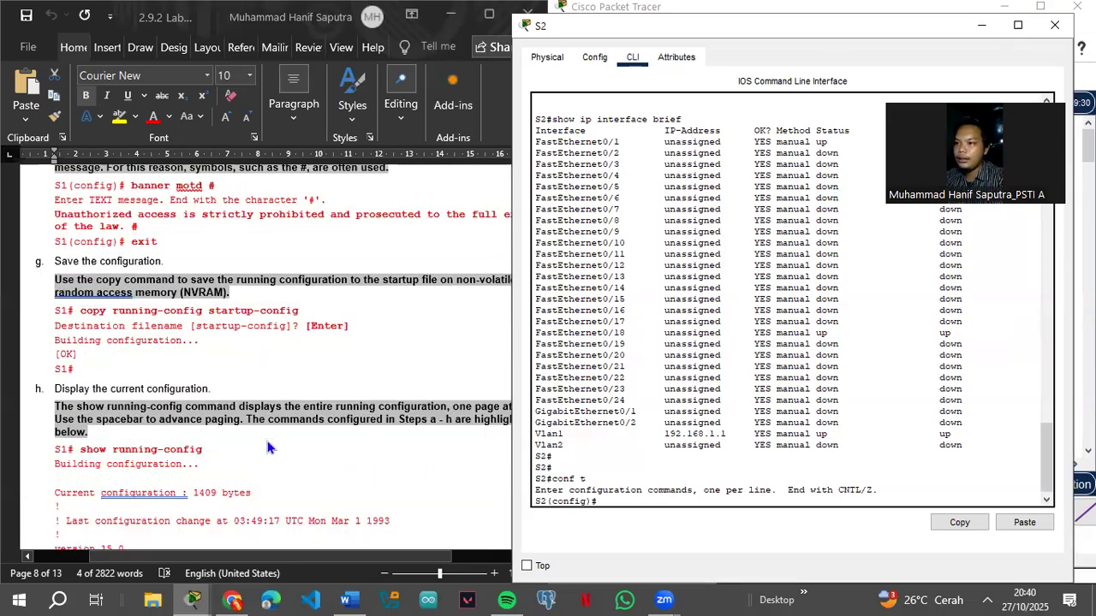
scroll(267, 448, "down", 9)
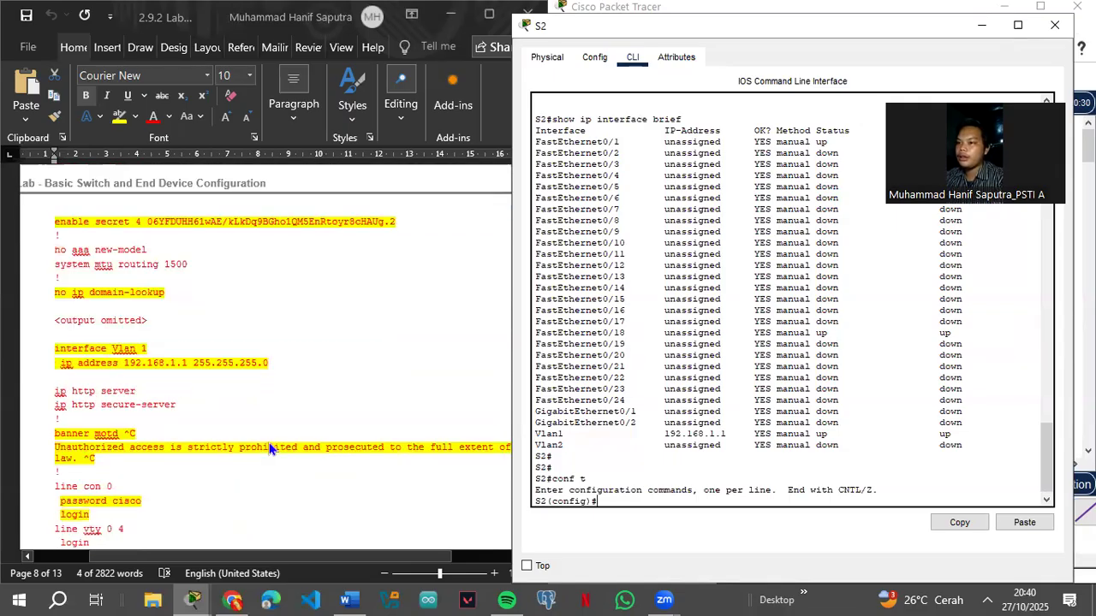
scroll(273, 441, "down", 6)
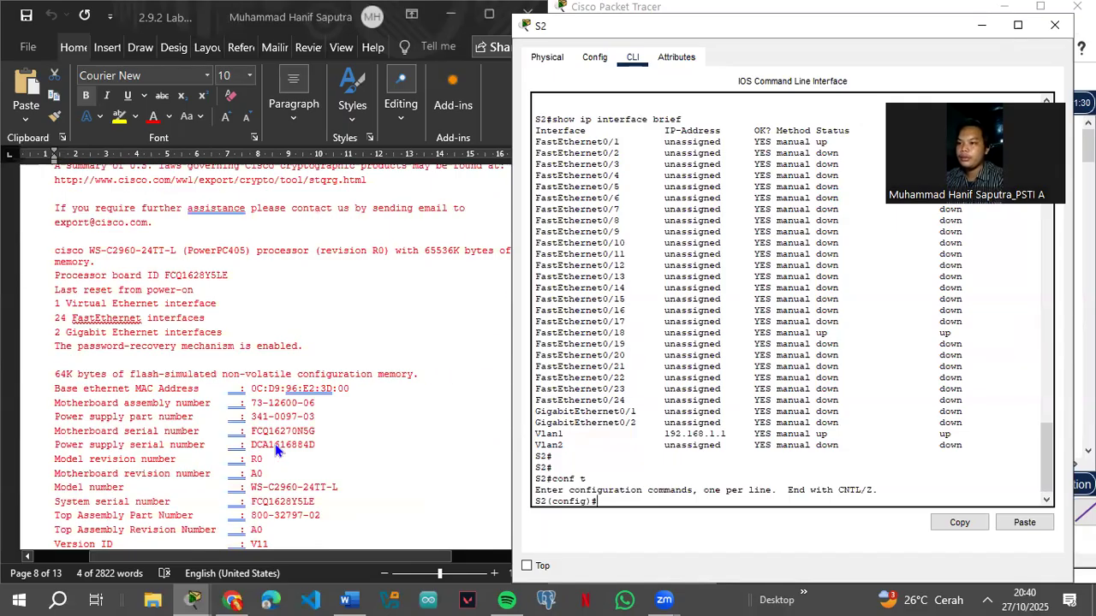
scroll(279, 445, "up", 20)
scroll(282, 448, "up", 10)
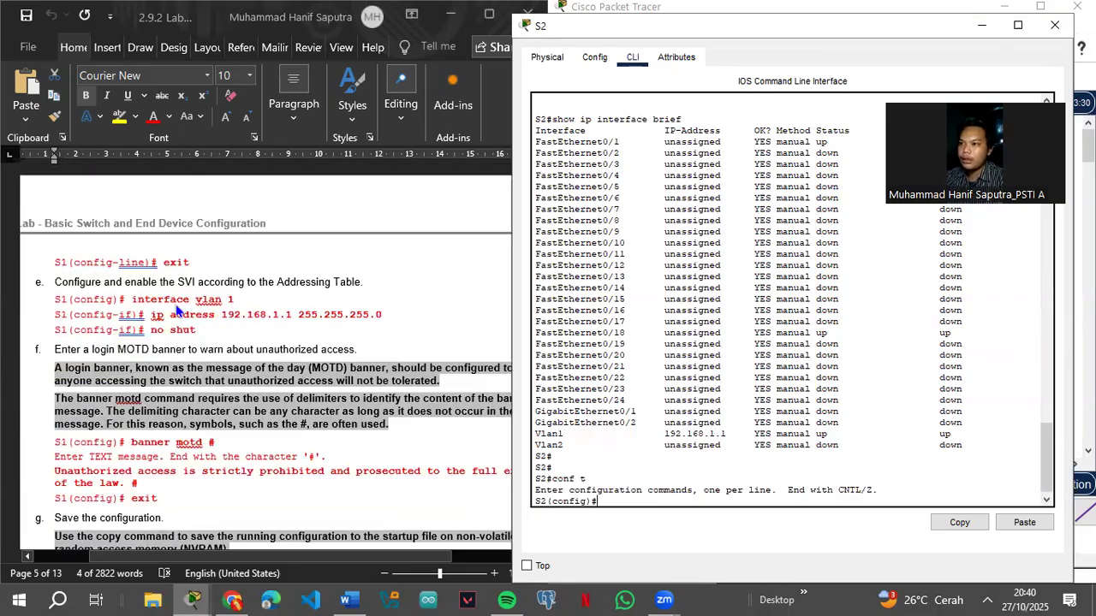
left_click(151, 318)
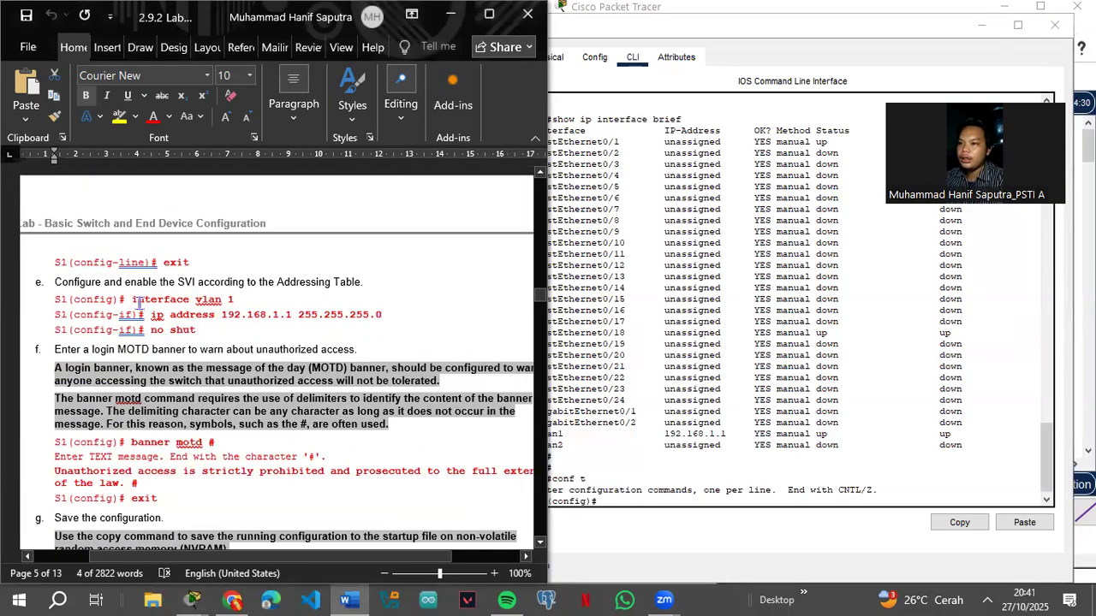
Step: On S2 enter 'interface vlan 1', 'ip address 192.168.1.2 255.255.255.0' and 'no shutdown'
left_click(661, 501)
type("interface vlan")
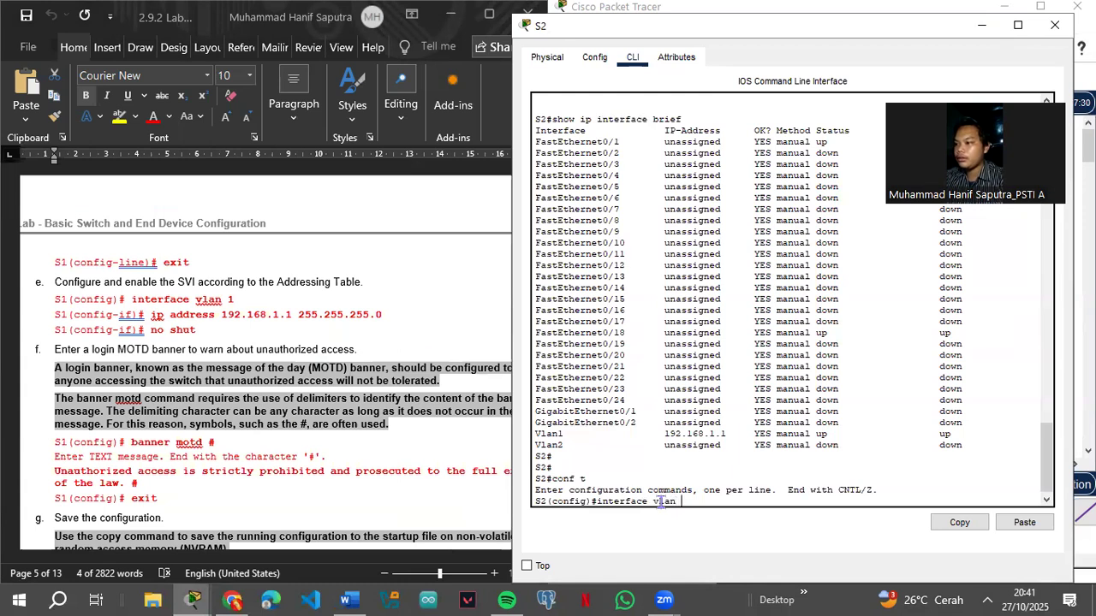
type(" 1")
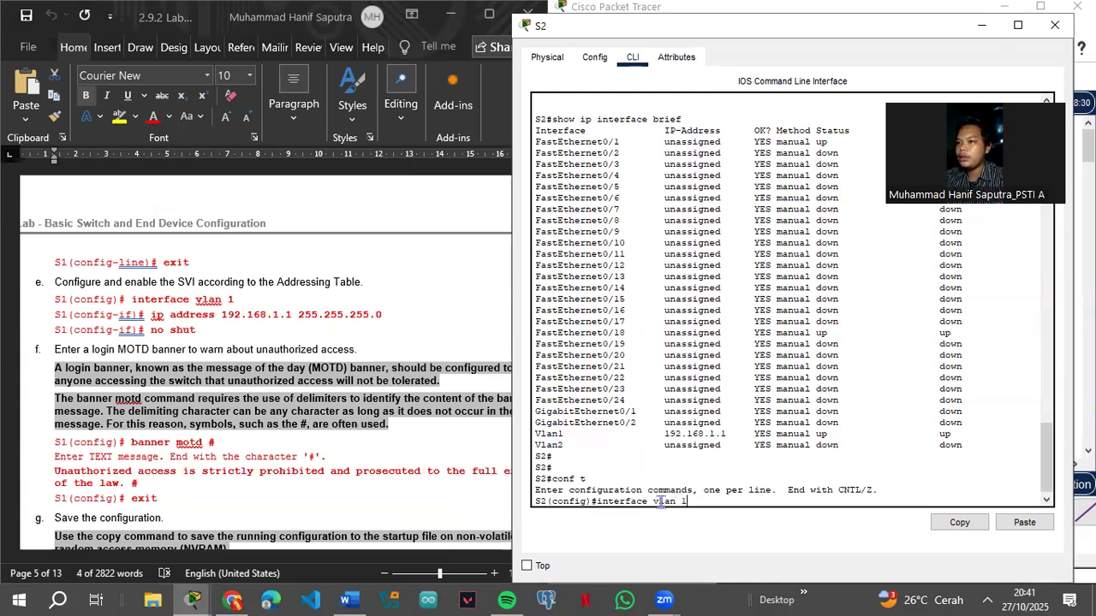
key("BackSpace")
key("BackSpace")
type("1")
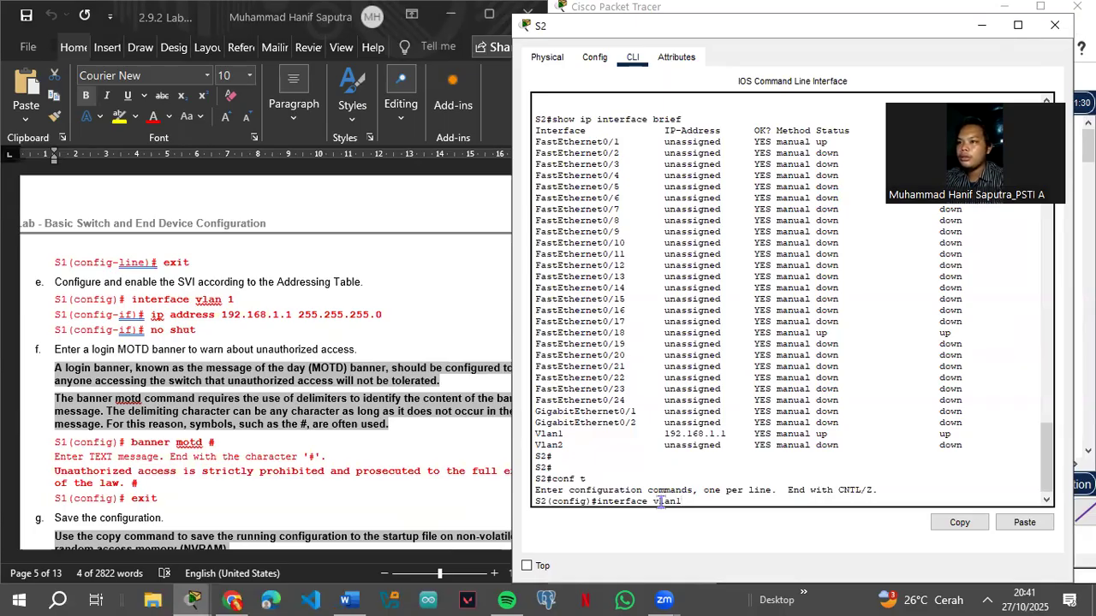
key("Return")
type("ip addr")
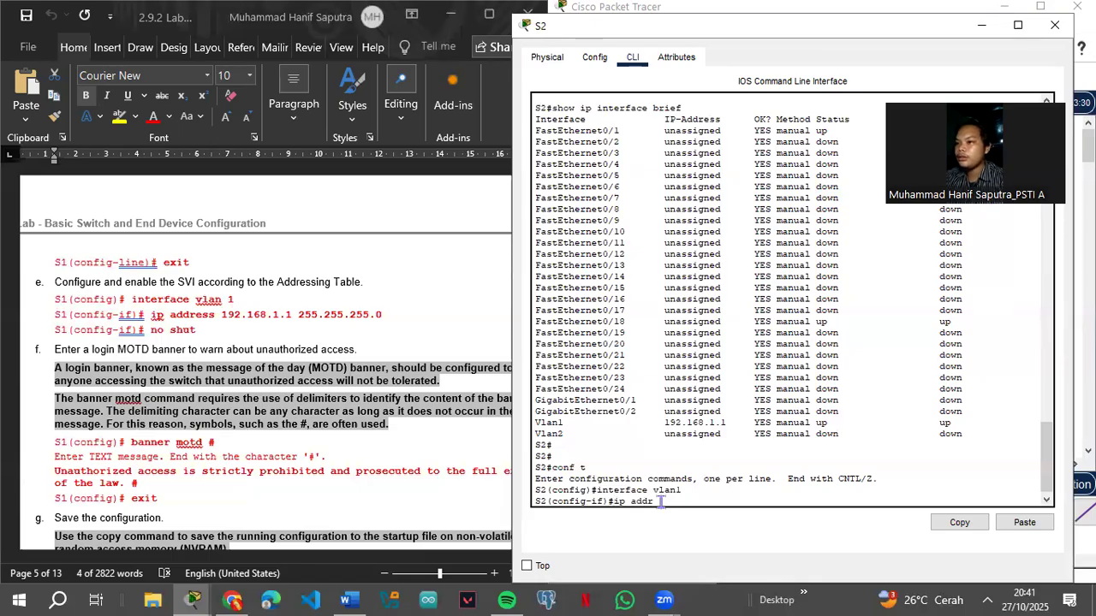
type("ess 19")
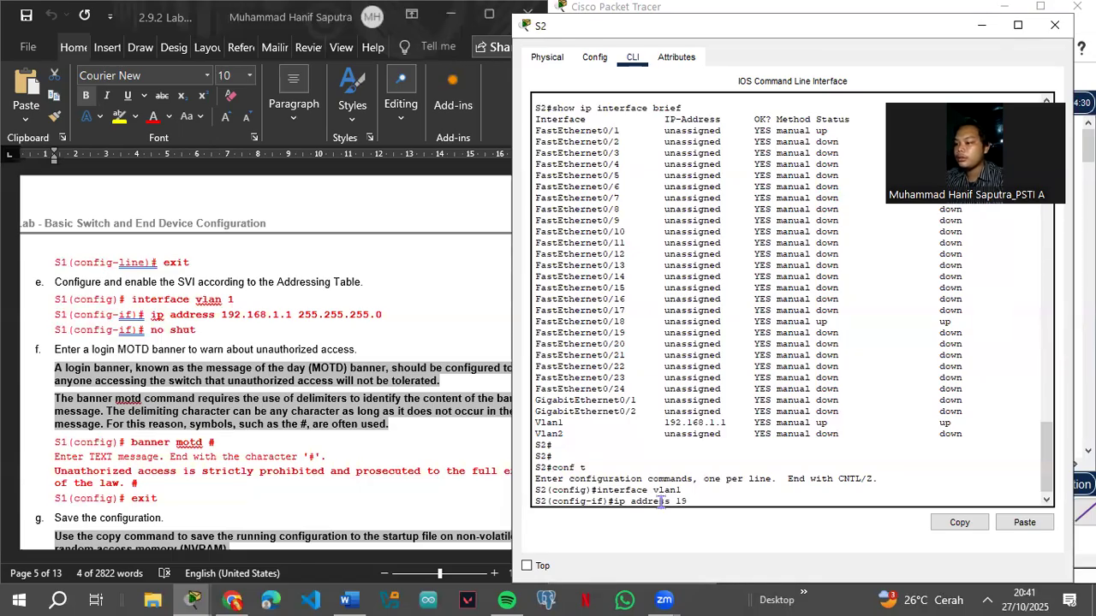
type("2.168.1.2")
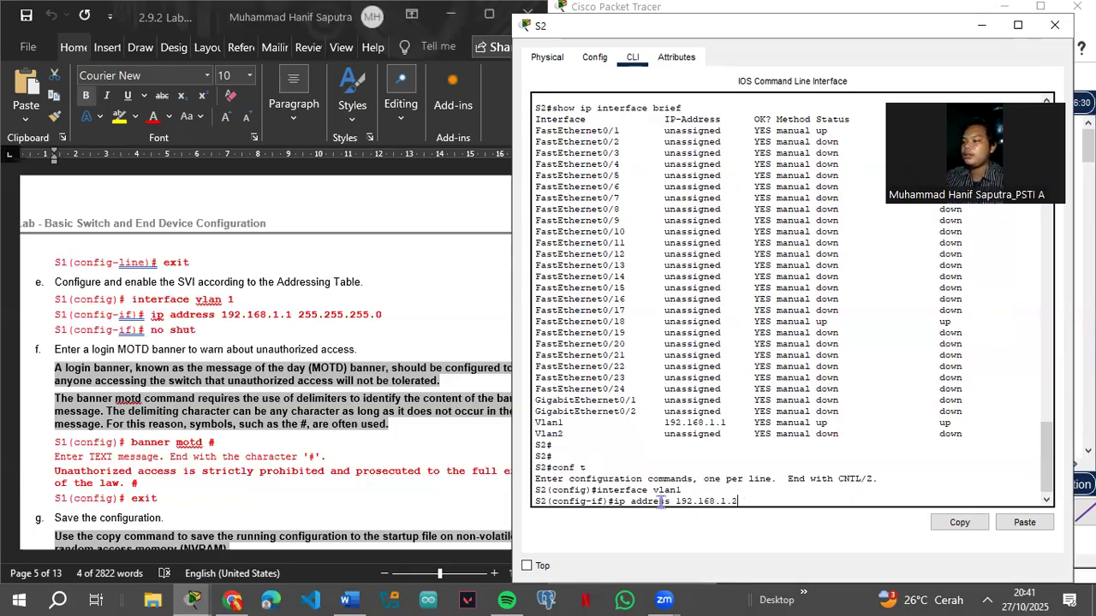
type(" 255.255")
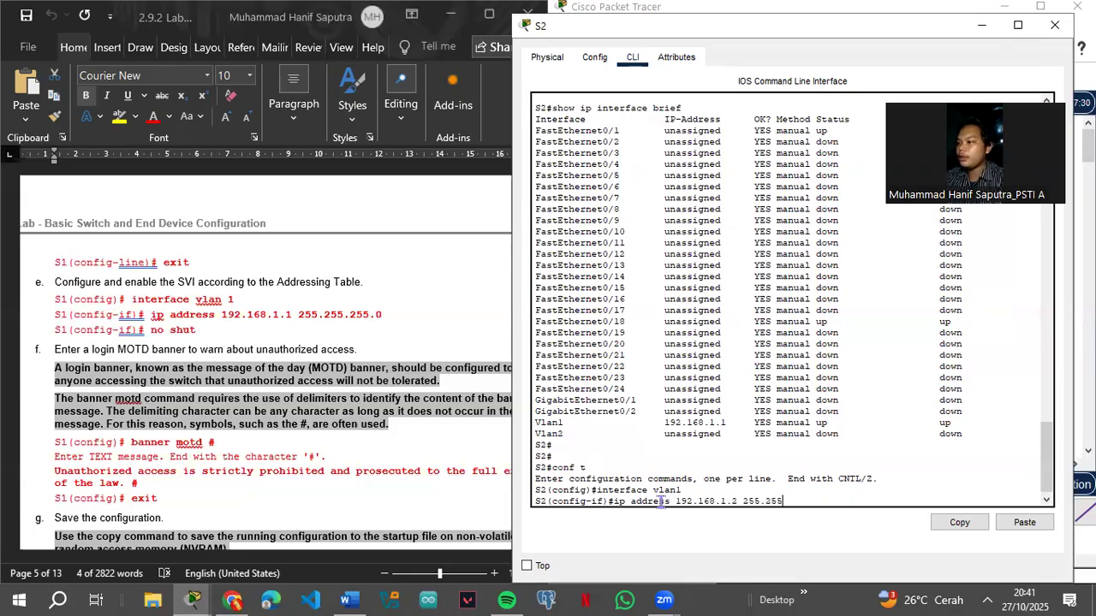
type(".255.0")
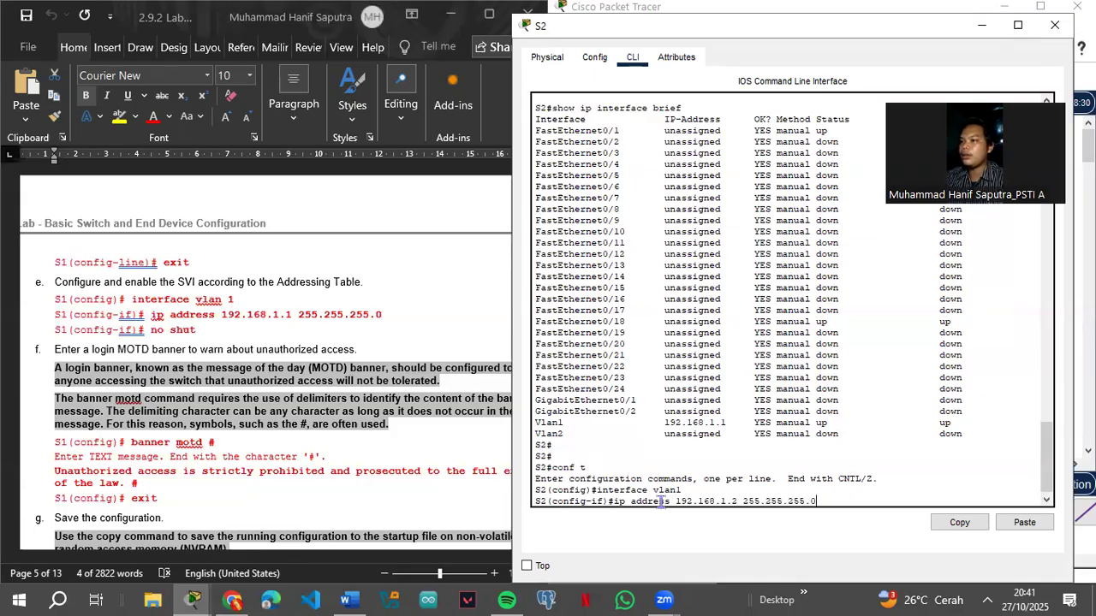
key("Return")
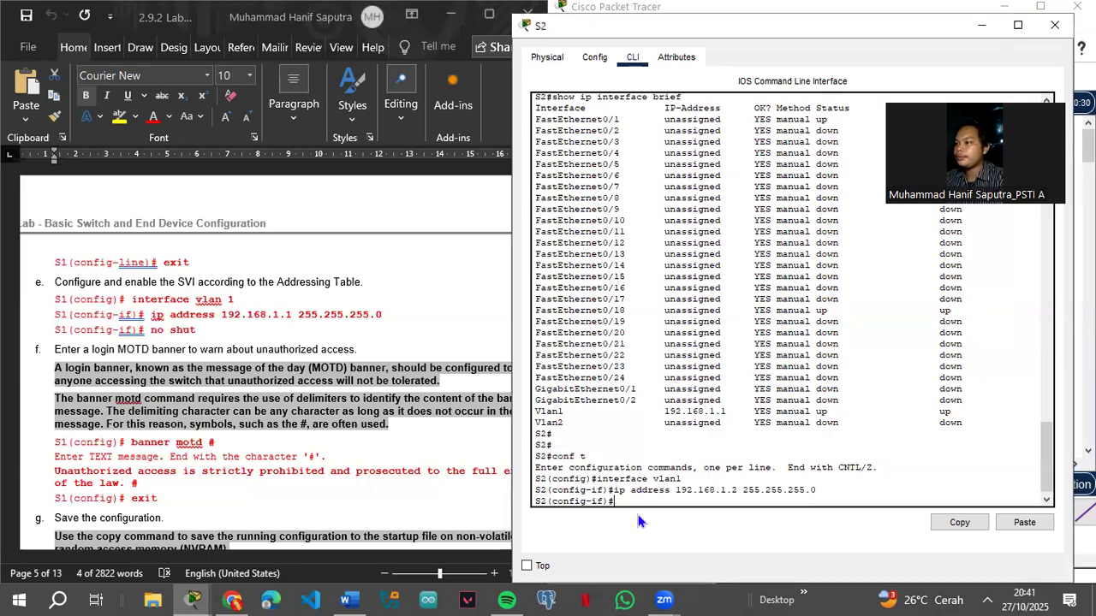
type("no")
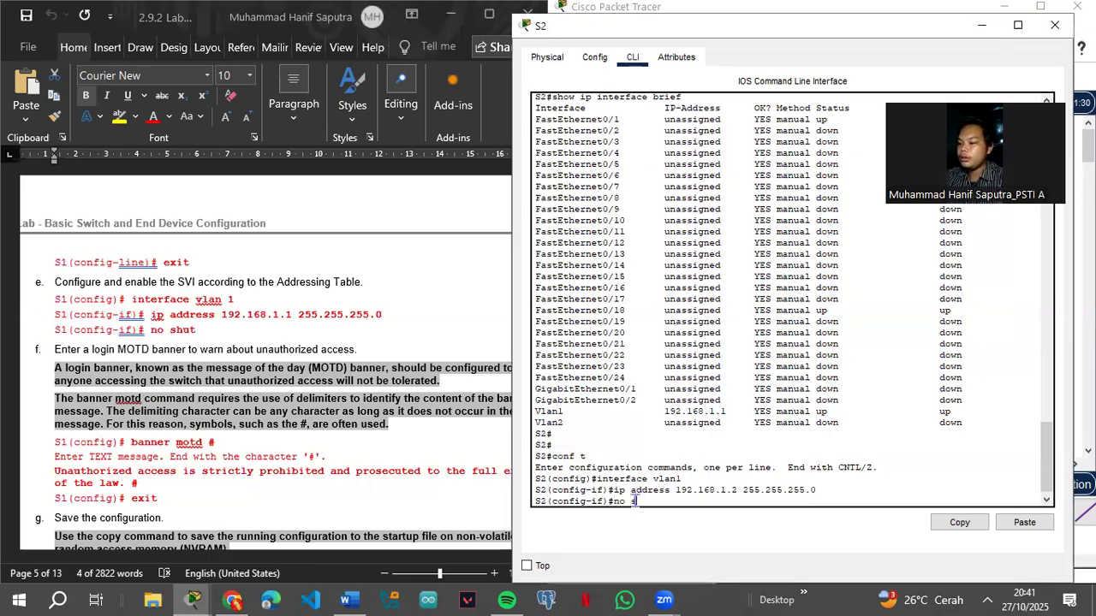
type(" shutdo")
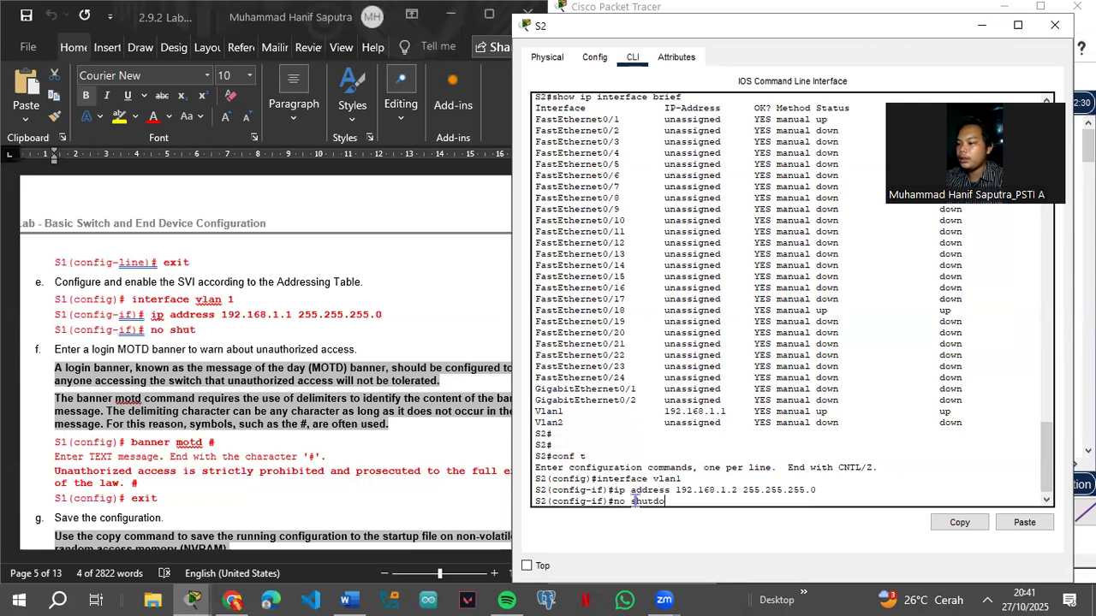
type("wn")
key("Return")
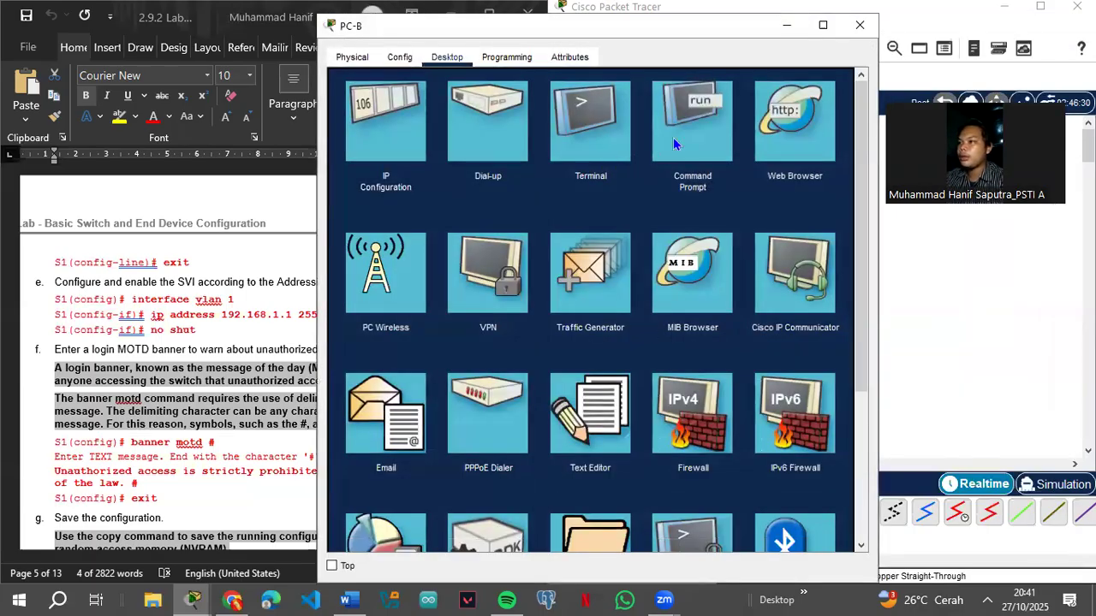
Step: Rerun PC-B's ping to 192.168.1.2, now getting 3 of 4 replies, and return to the topology
left_click(693, 125)
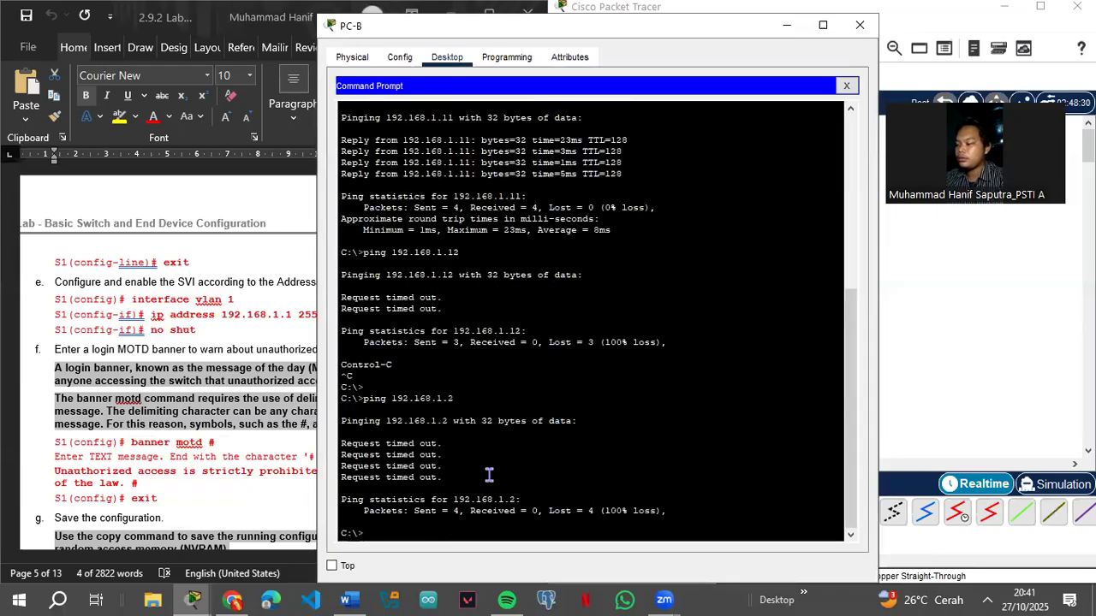
key("Up")
key("Return")
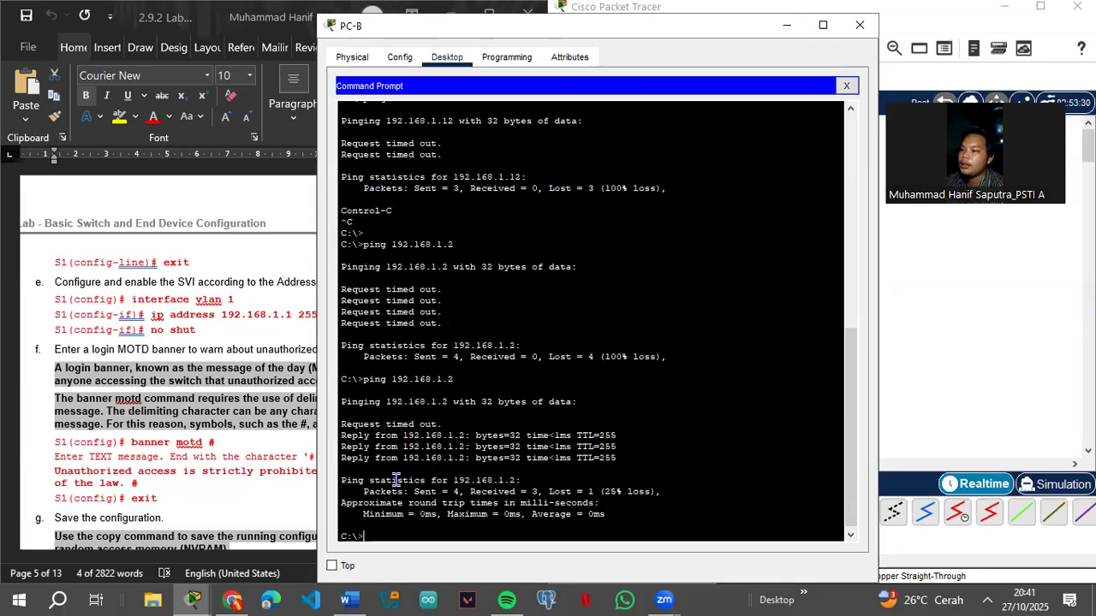
left_click(787, 25)
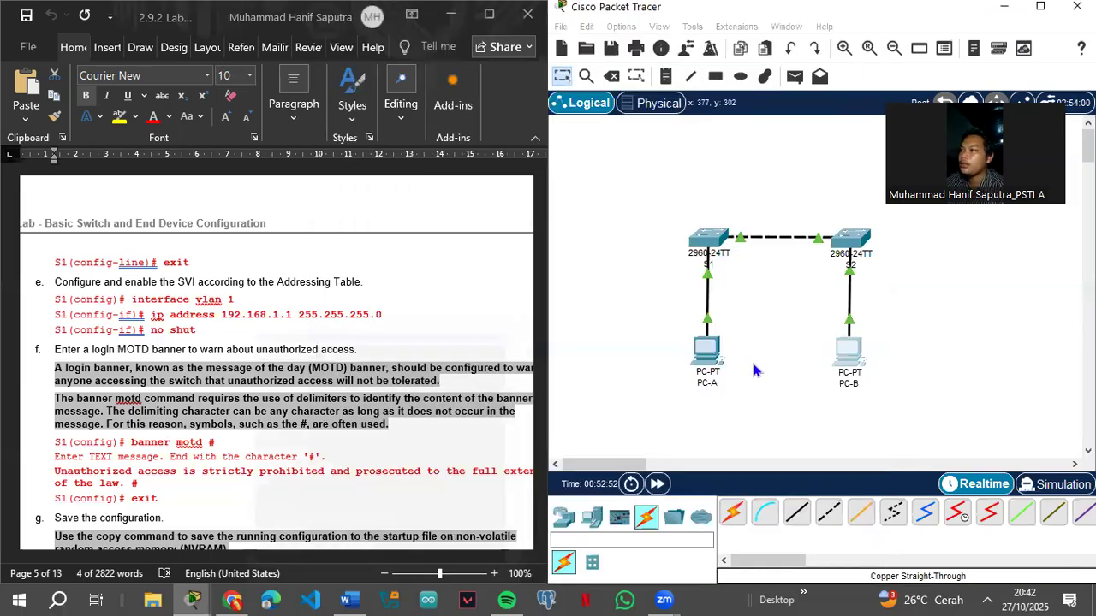
Step: On S2's CLI, exit interface and global configuration modes back to privileged EXEC
left_click(847, 243)
double_click(832, 243)
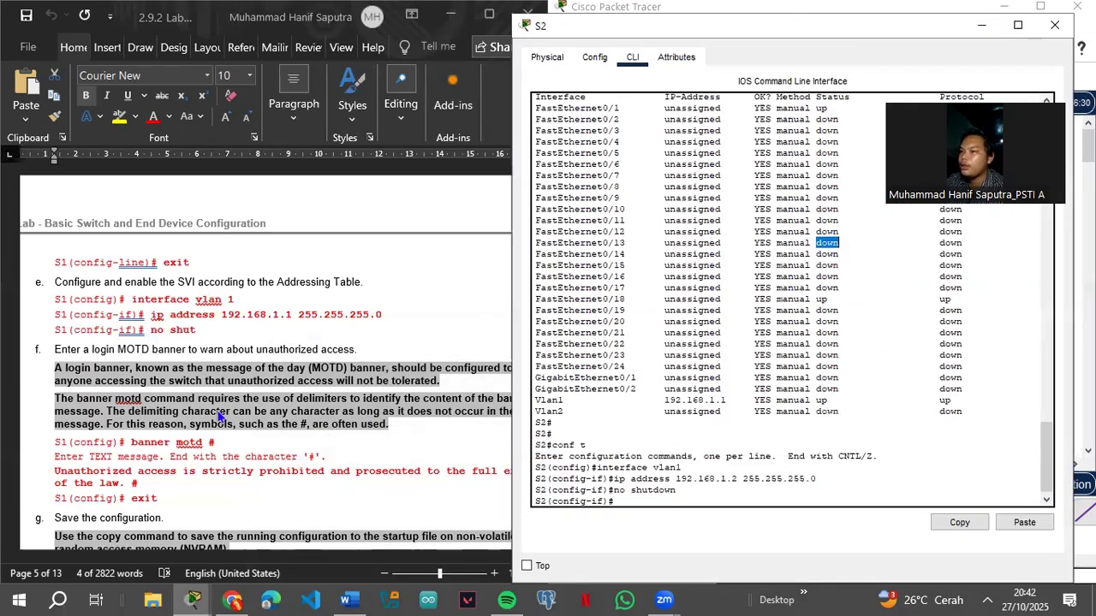
scroll(220, 417, "down", 5)
scroll(230, 411, "down", 15)
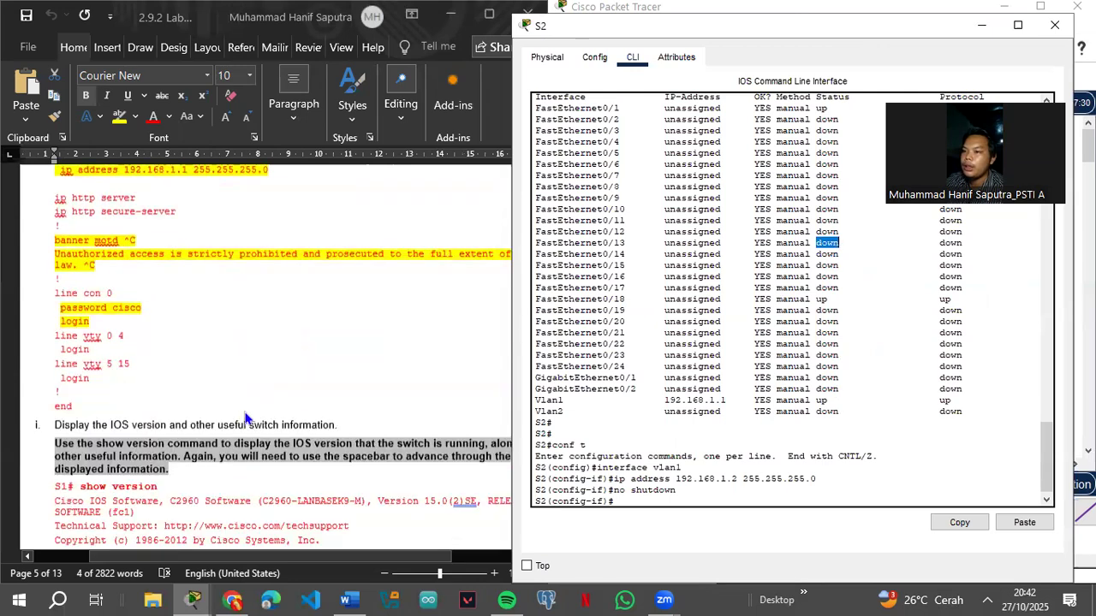
scroll(250, 417, "down", 10)
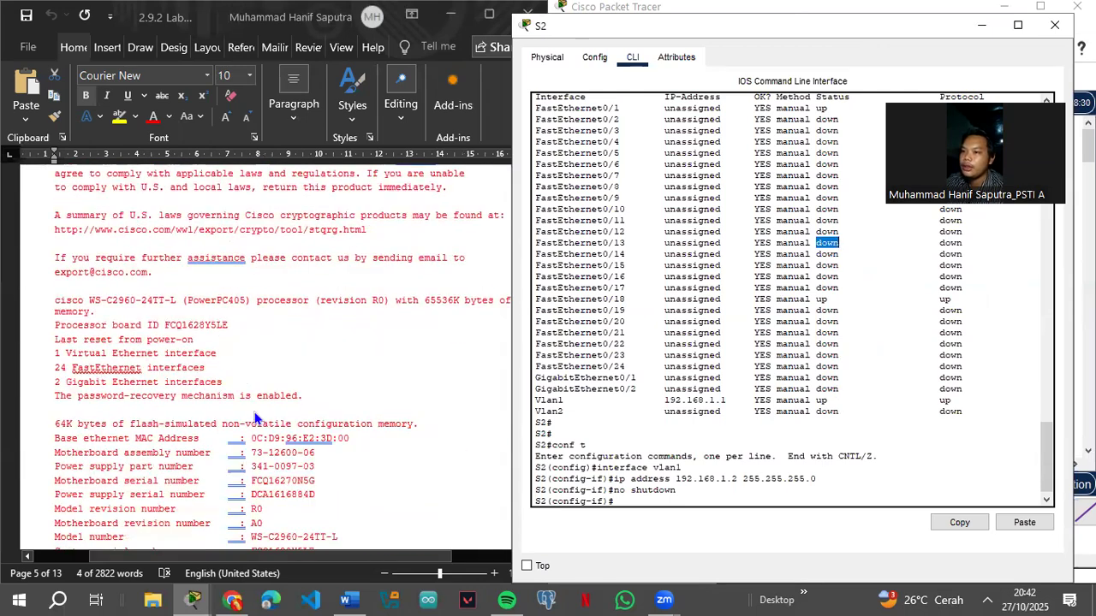
scroll(257, 409, "down", 5)
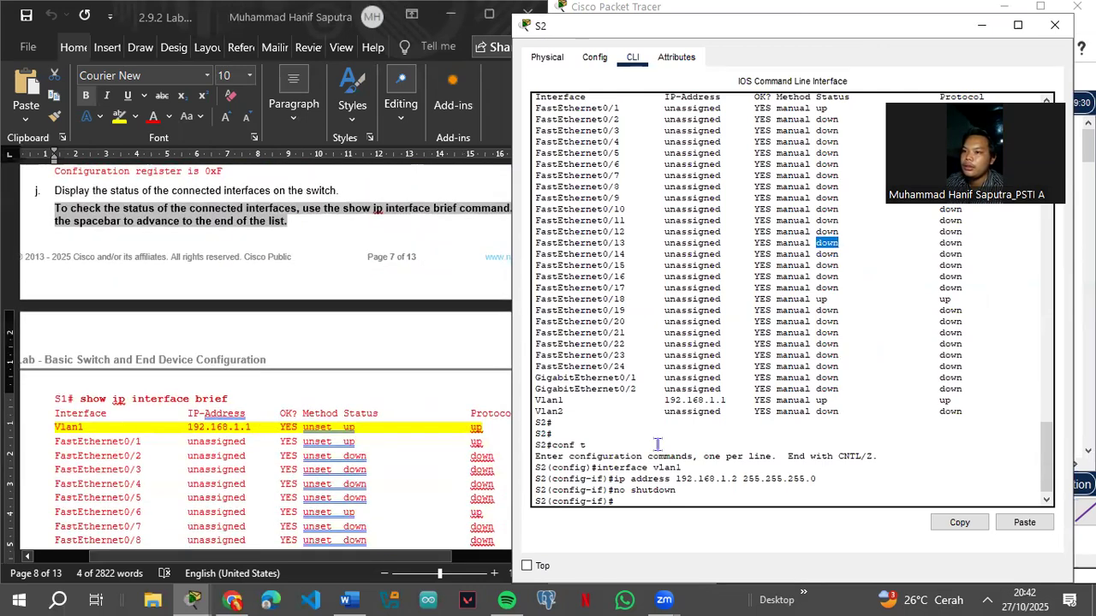
left_click(574, 455)
type("sho")
key("BackSpace")
key("BackSpace")
key("BackSpace")
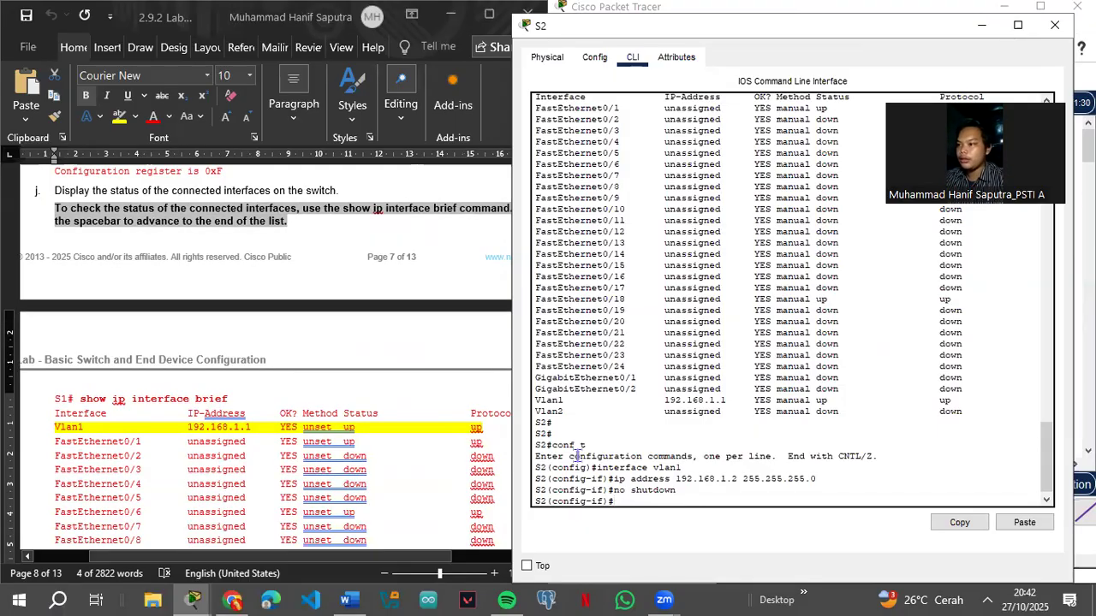
type("exit")
key("Return")
type("exit")
key("Return")
key("Return")
Step: Run show ip interface brief on S2 to confirm Vlan1 192.168.1.2 is up/up, then close S2's window
type("show ip")
key("Left")
key("Left")
key("Left")
key("Left")
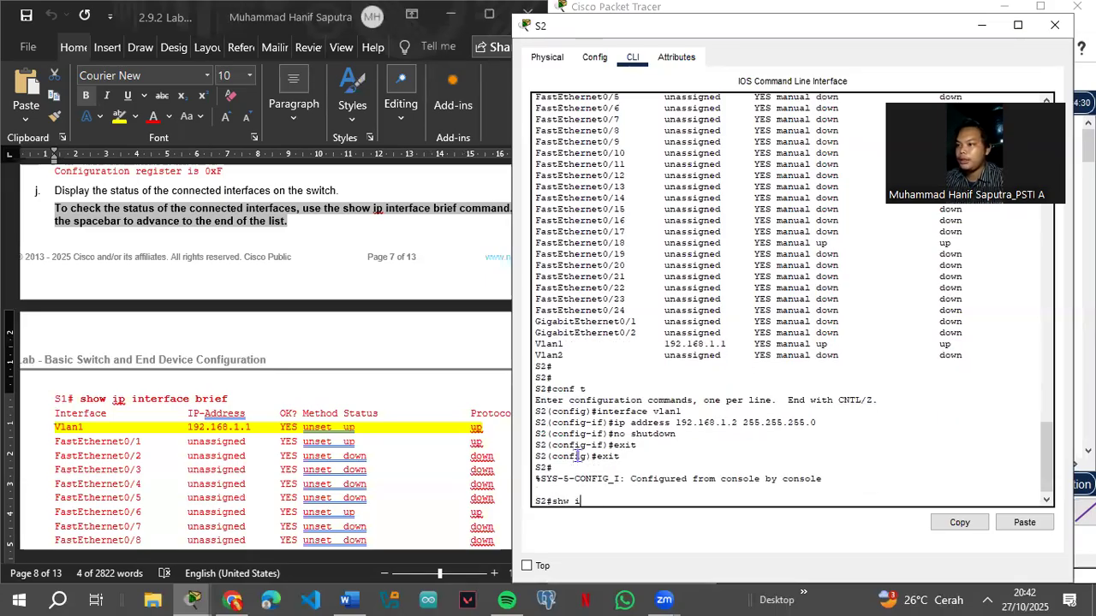
type("ow ip interface bried")
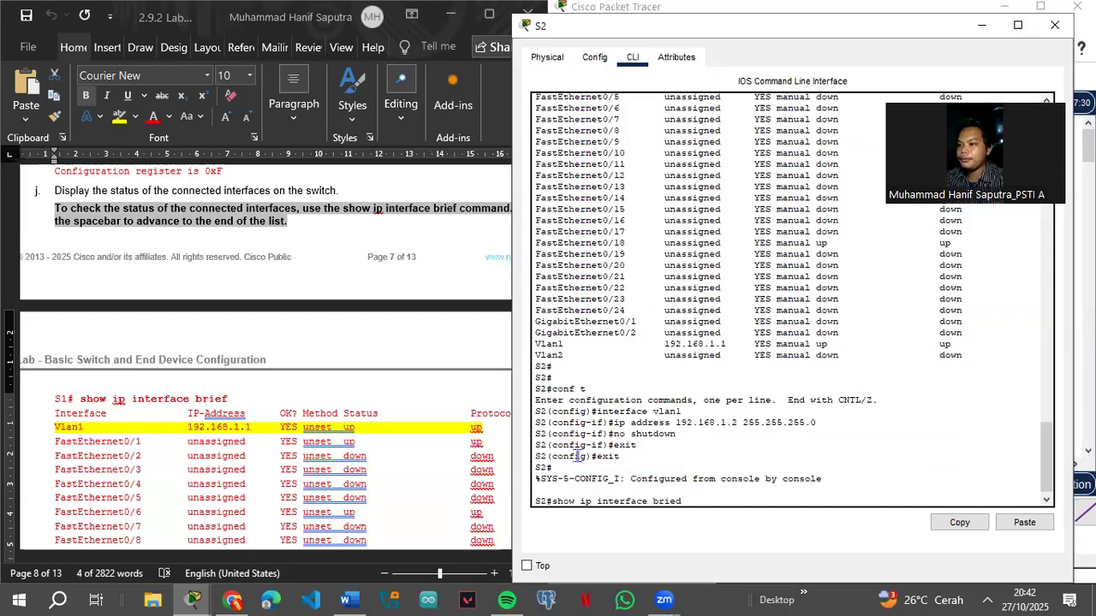
key("Return")
key("space")
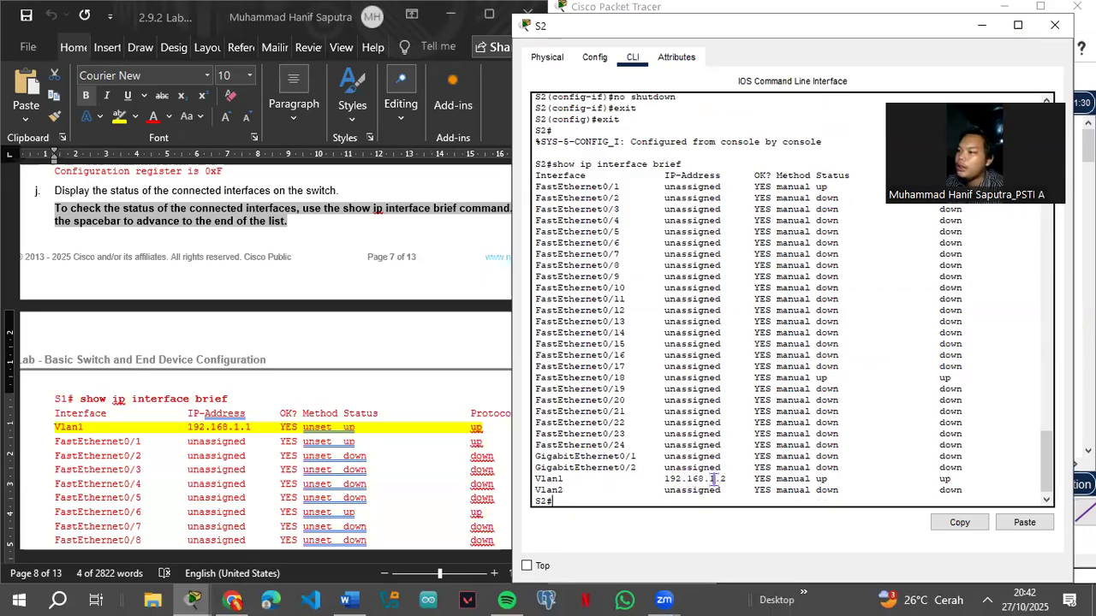
left_click(1054, 25)
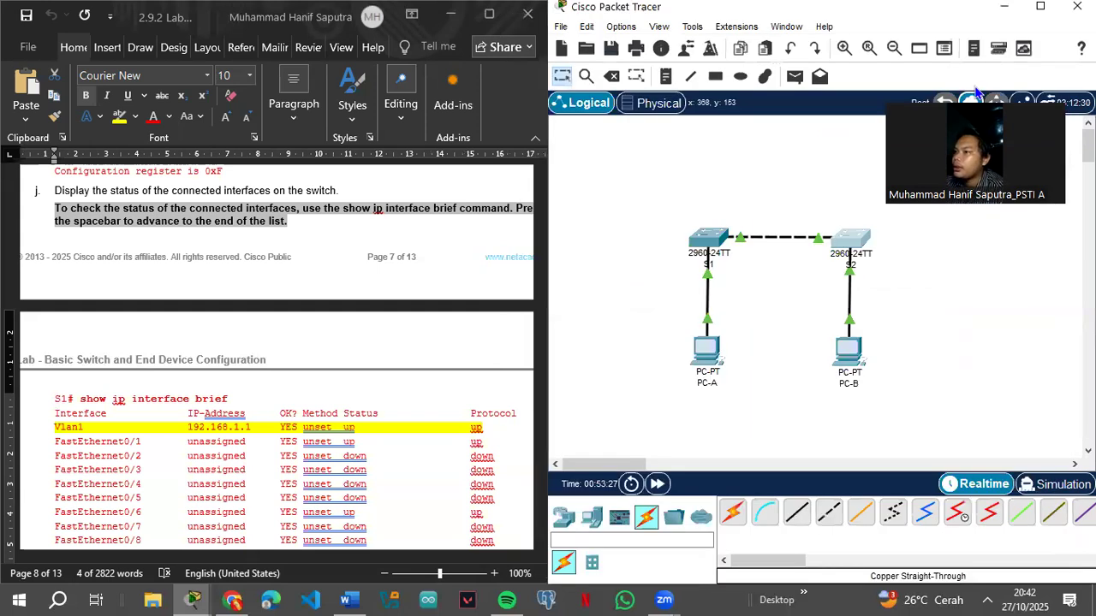
scroll(428, 454, "down", 10)
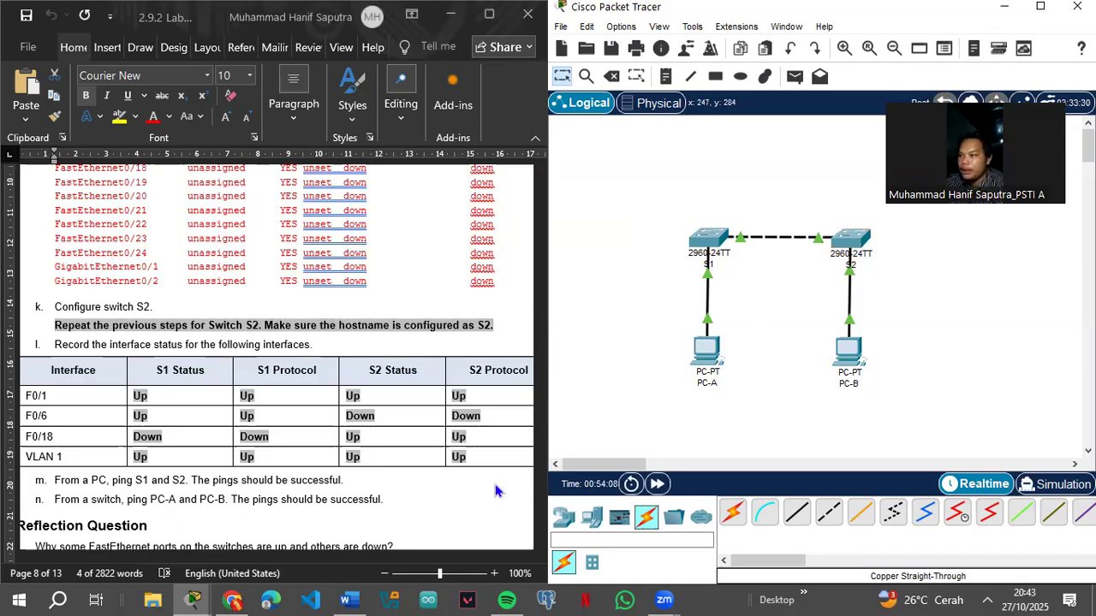
scroll(310, 456, "down", 8)
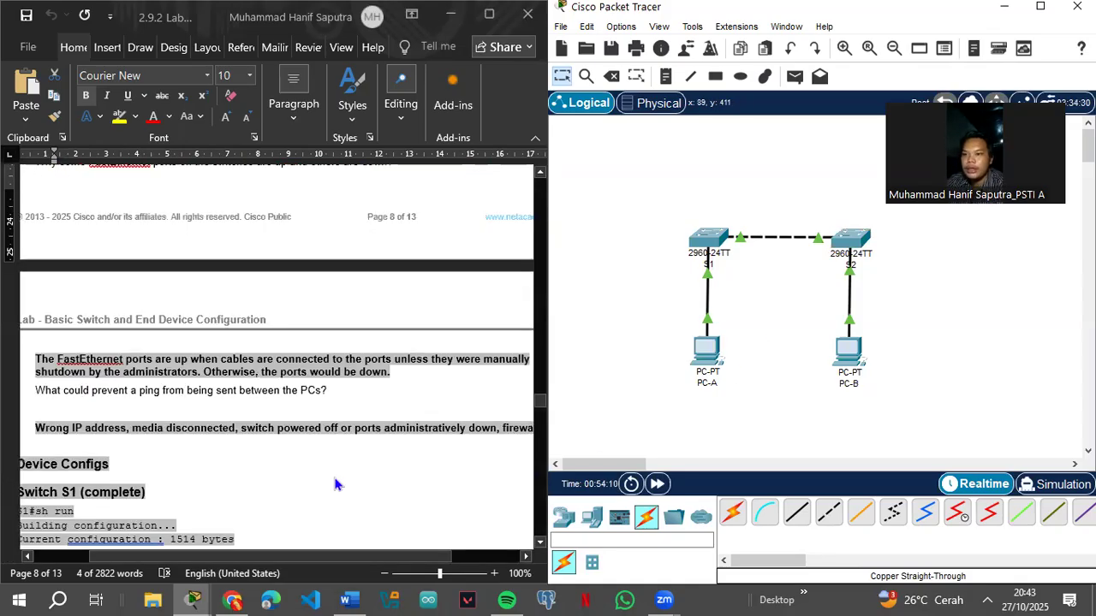
scroll(335, 484, "down", 3)
scroll(340, 477, "up", 9)
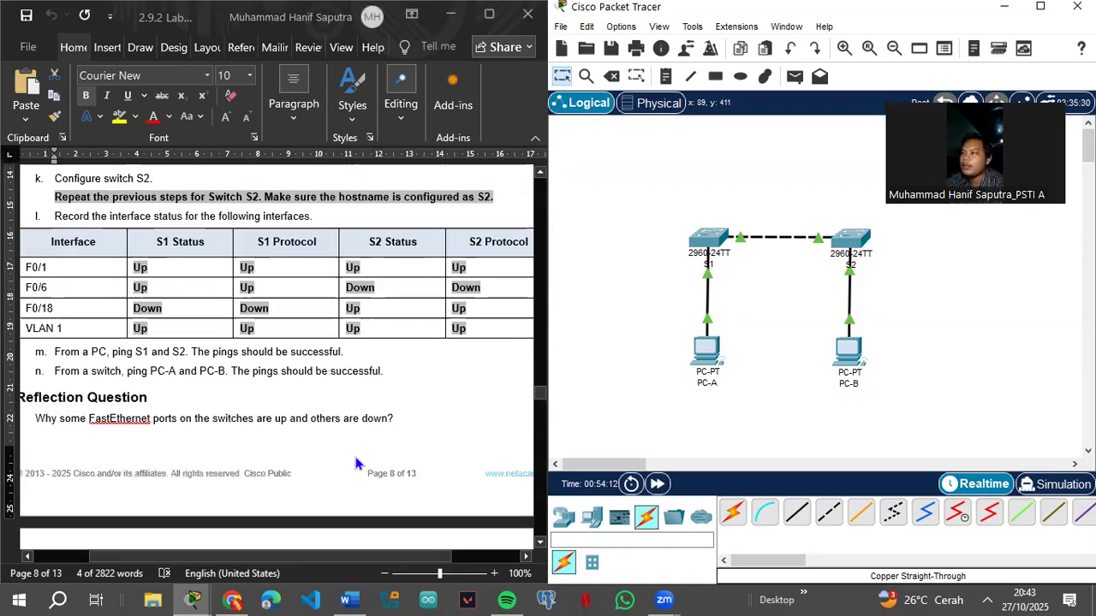